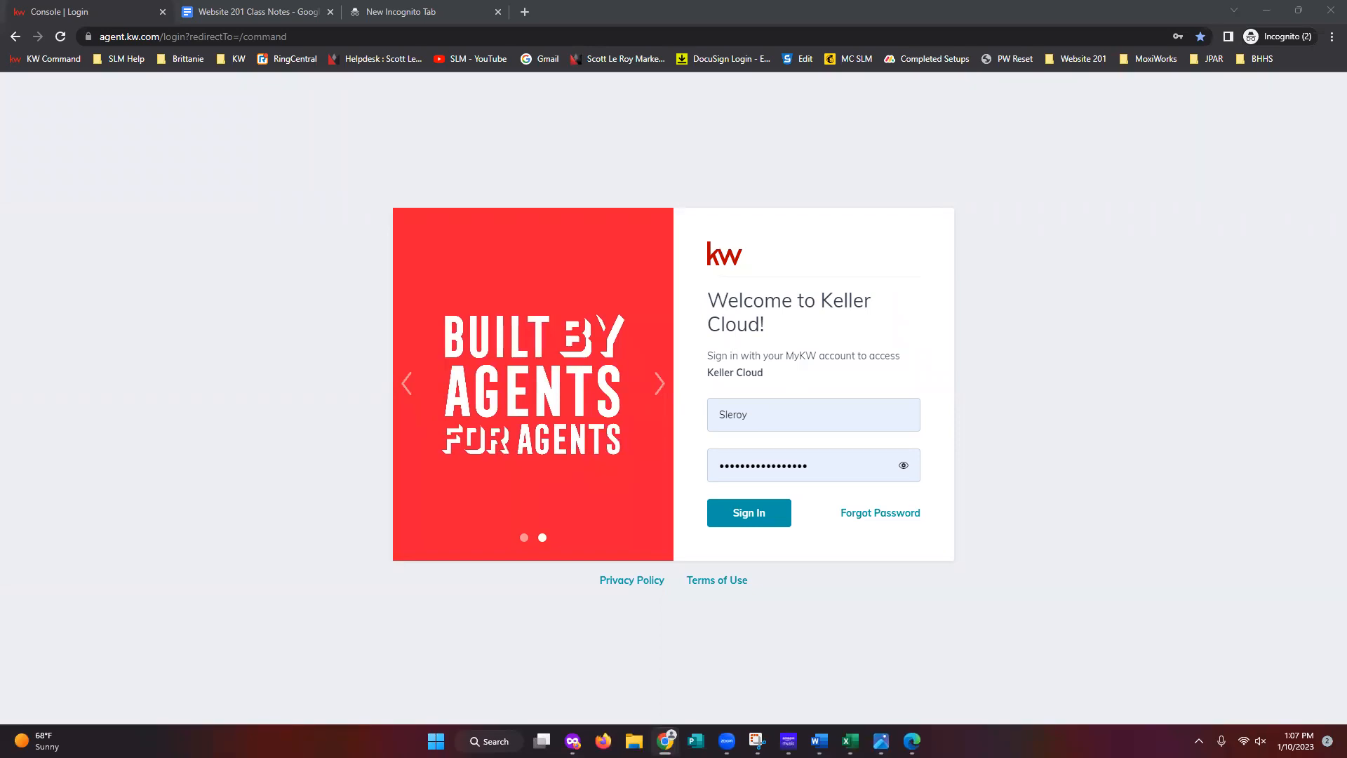
# - Submit the KW login details to reach the Welcome Home dashboard
pyautogui.click(750, 515)
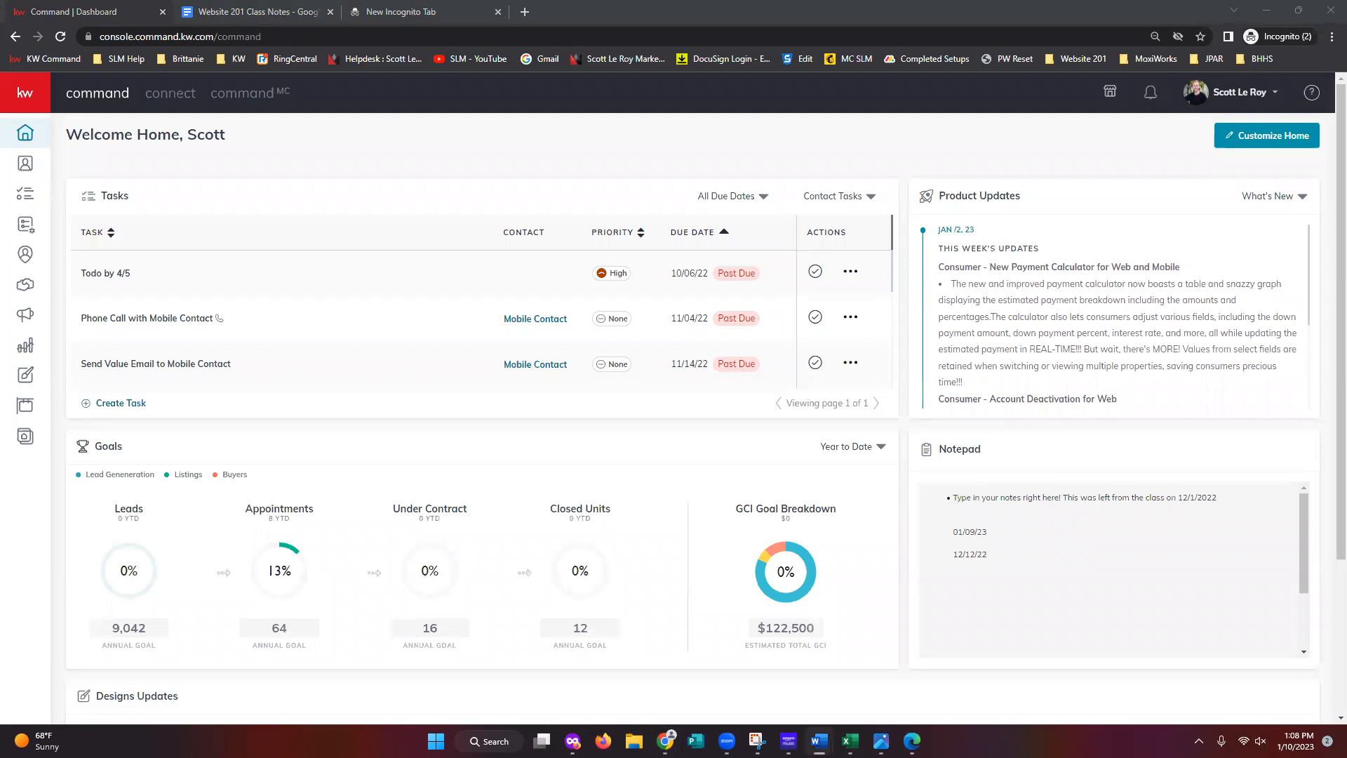
# - Go to account Settings from the profile menu and expand Connect Settings in the sidebar
pyautogui.click(1224, 104)
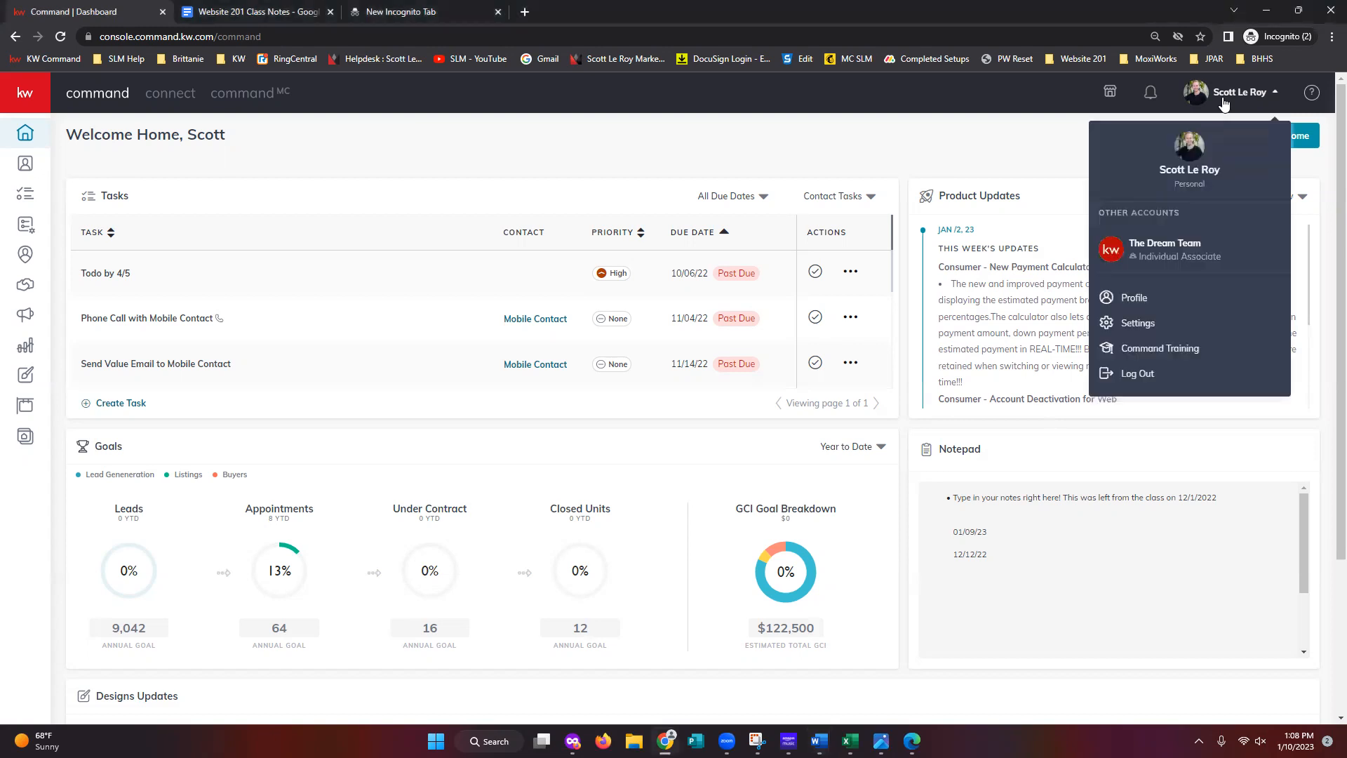
pyautogui.click(1167, 329)
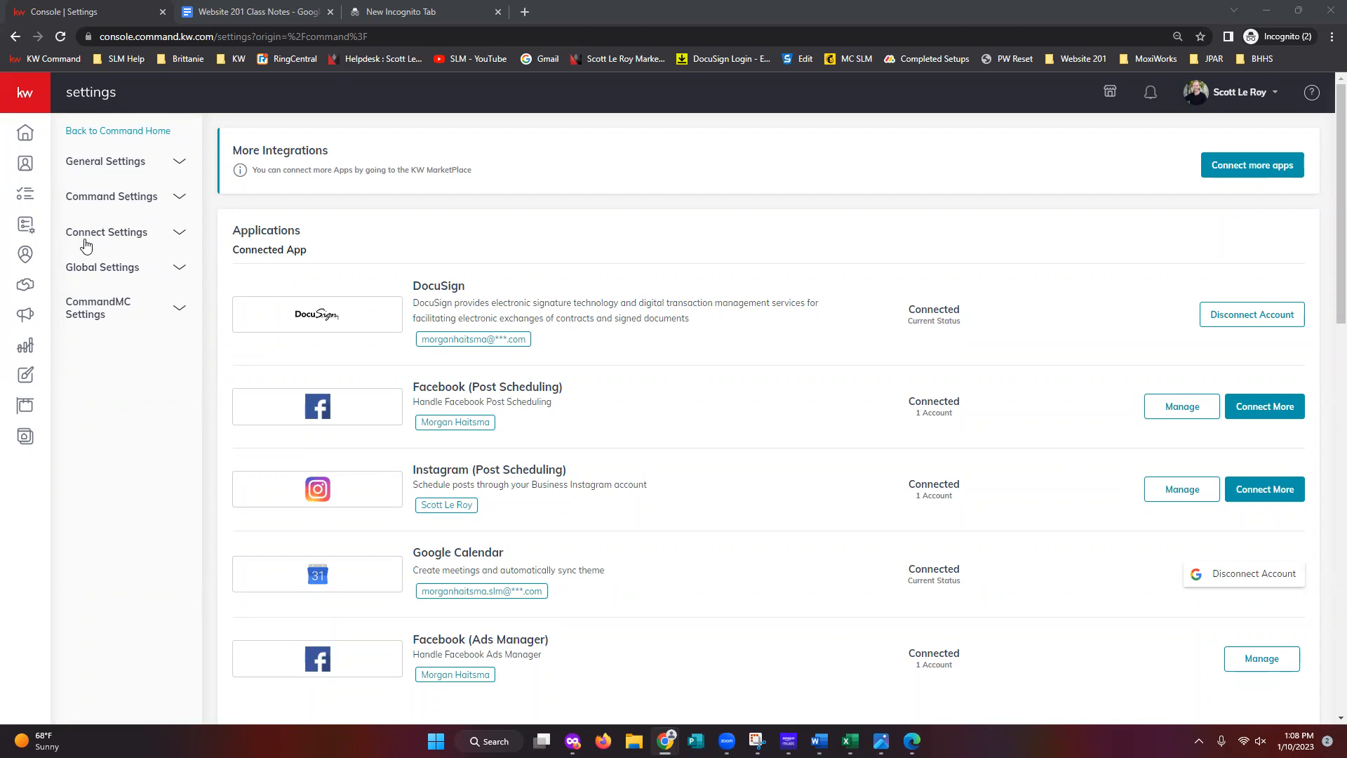
pyautogui.click(144, 245)
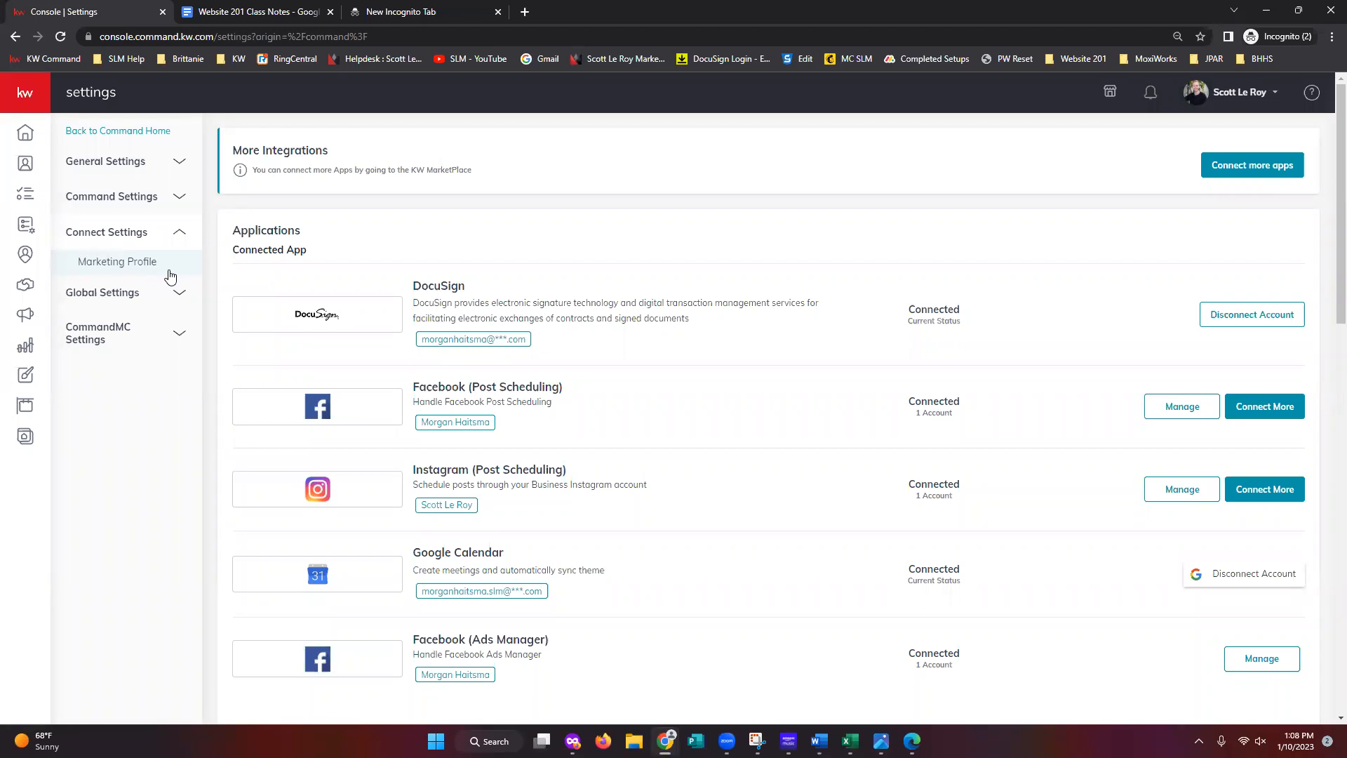
# - Open the Marketing Profile page under Connect Settings
pyautogui.click(169, 271)
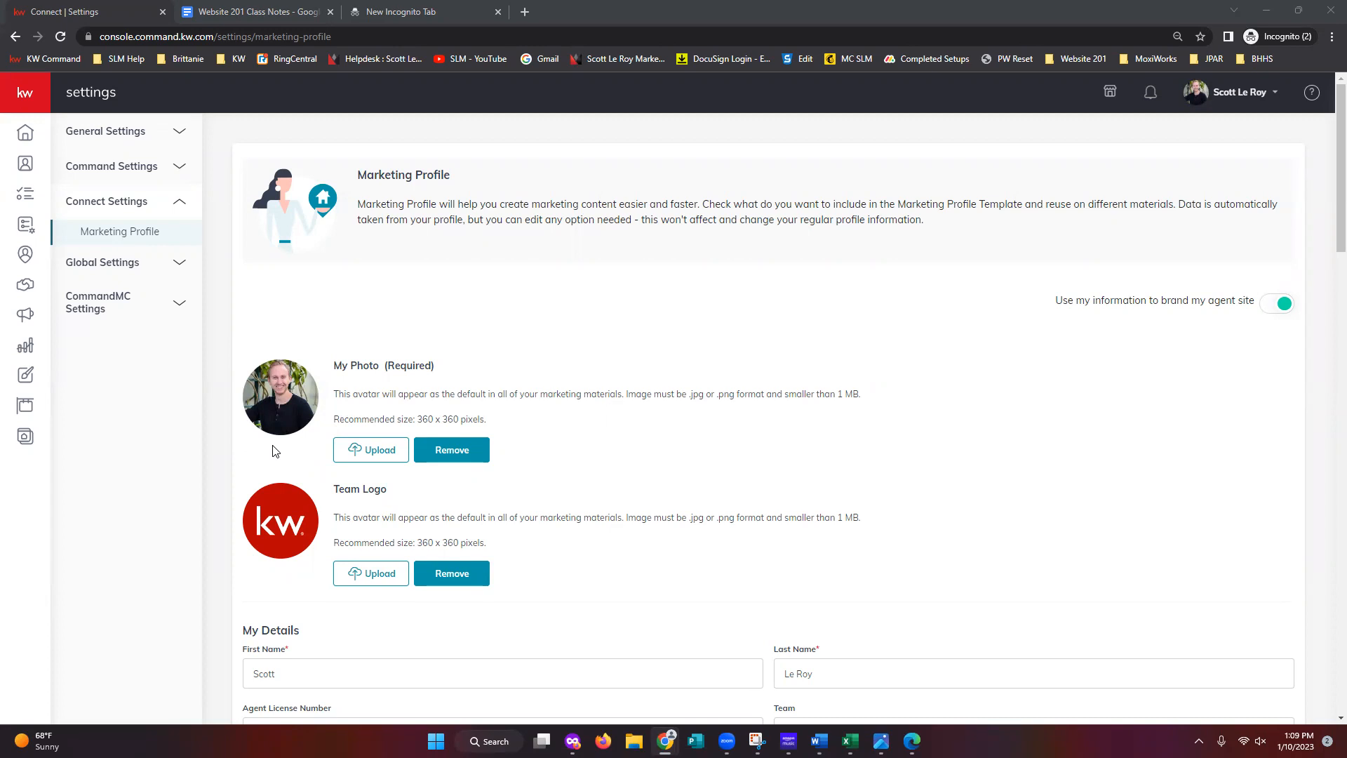
pyautogui.scroll(-1, 314, 469)
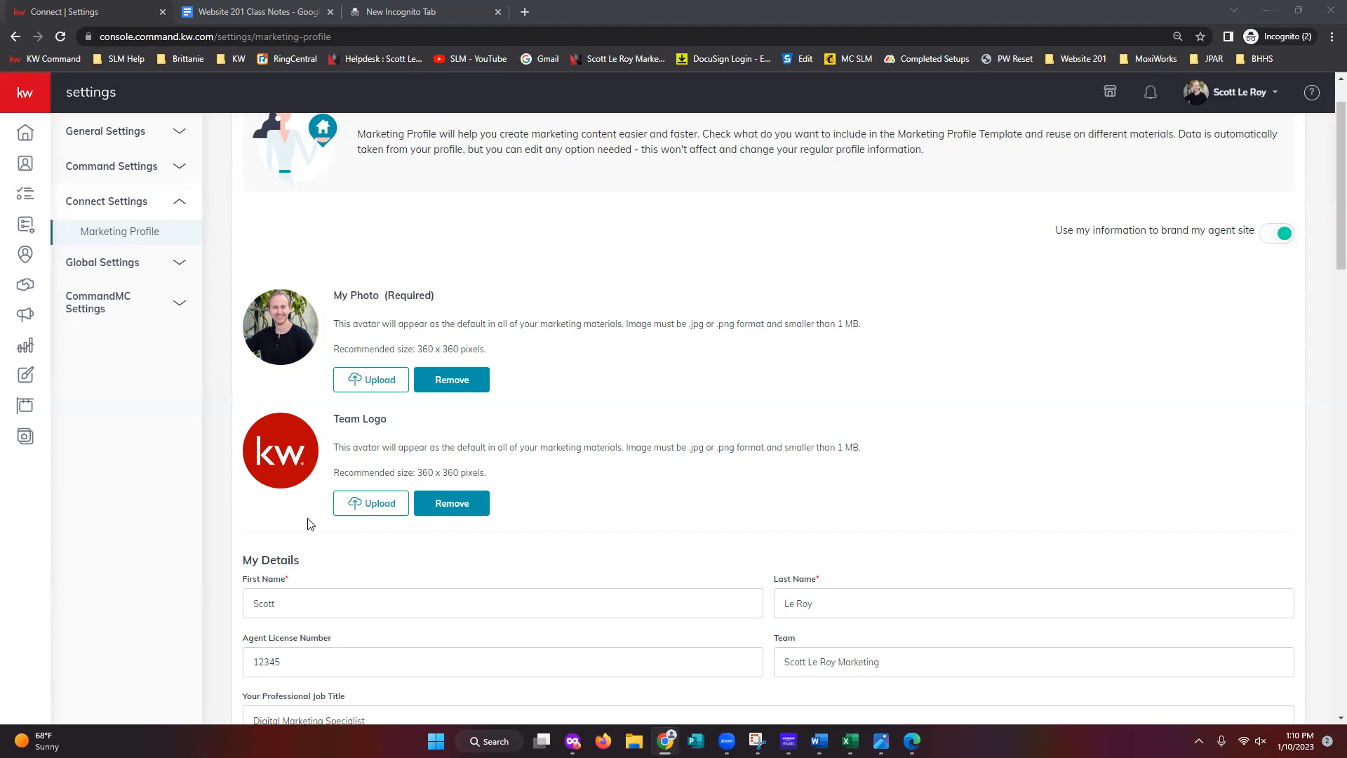
pyautogui.scroll(-4, 313, 524)
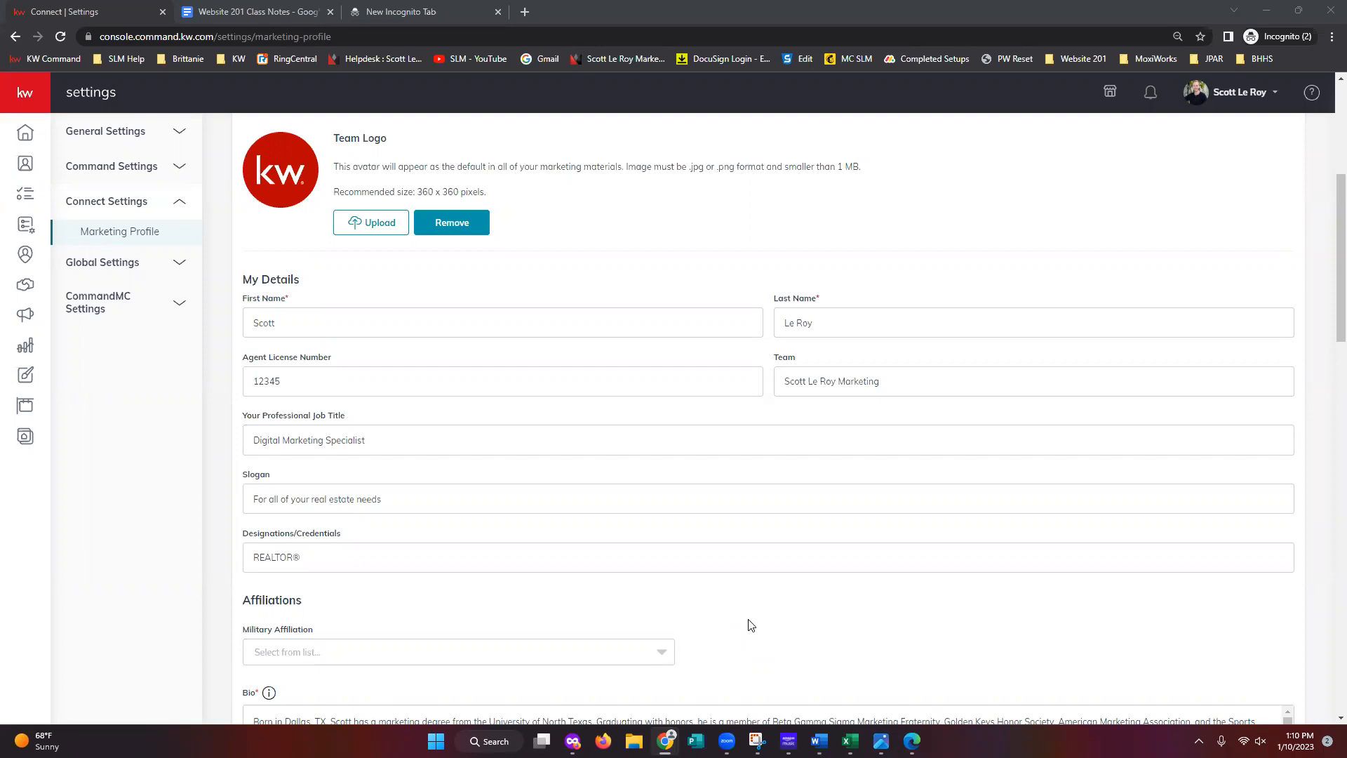
pyautogui.scroll(-5, 749, 624)
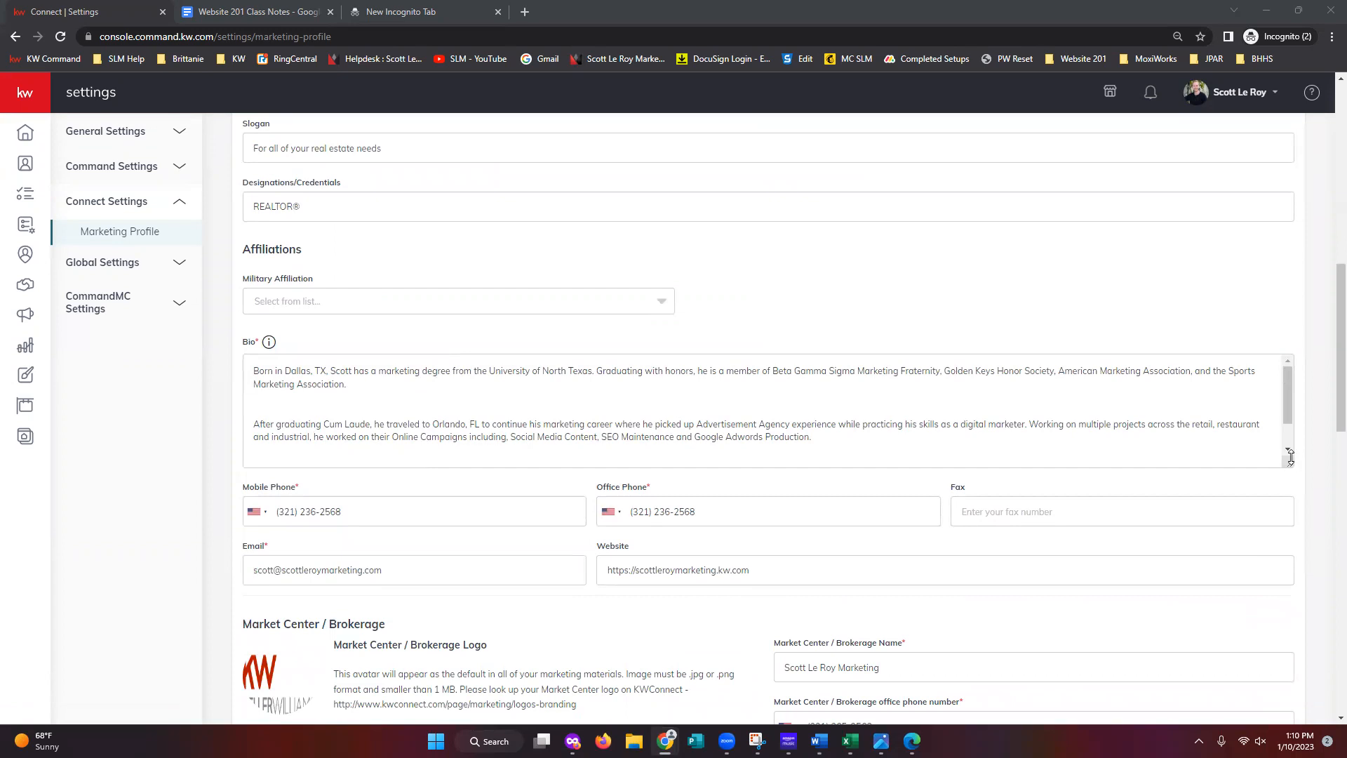
# - Enlarge the Bio box to show all three paragraphs, then scroll to the Market Center section
pyautogui.moveTo(1289, 463); pyautogui.dragTo(1292, 555)
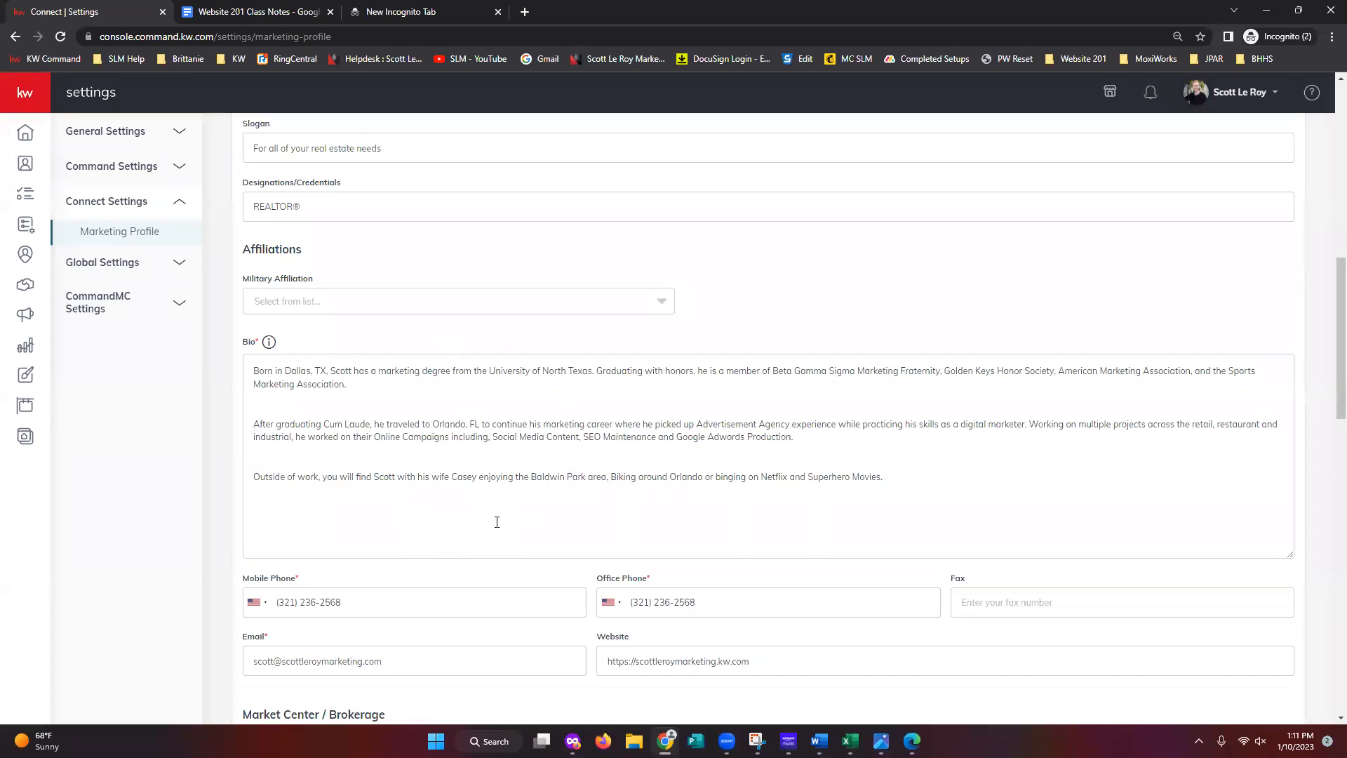
pyautogui.scroll(-3, 642, 590)
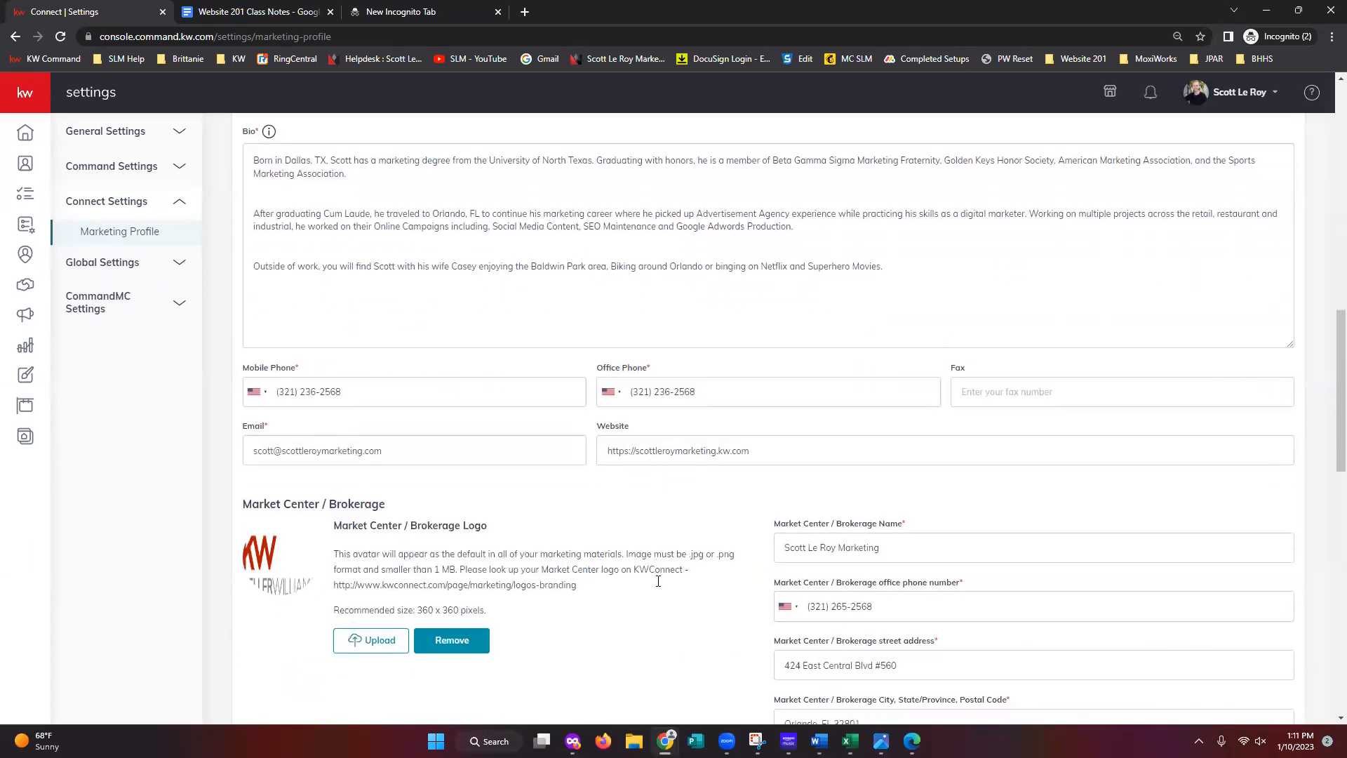
pyautogui.scroll(-1, 659, 583)
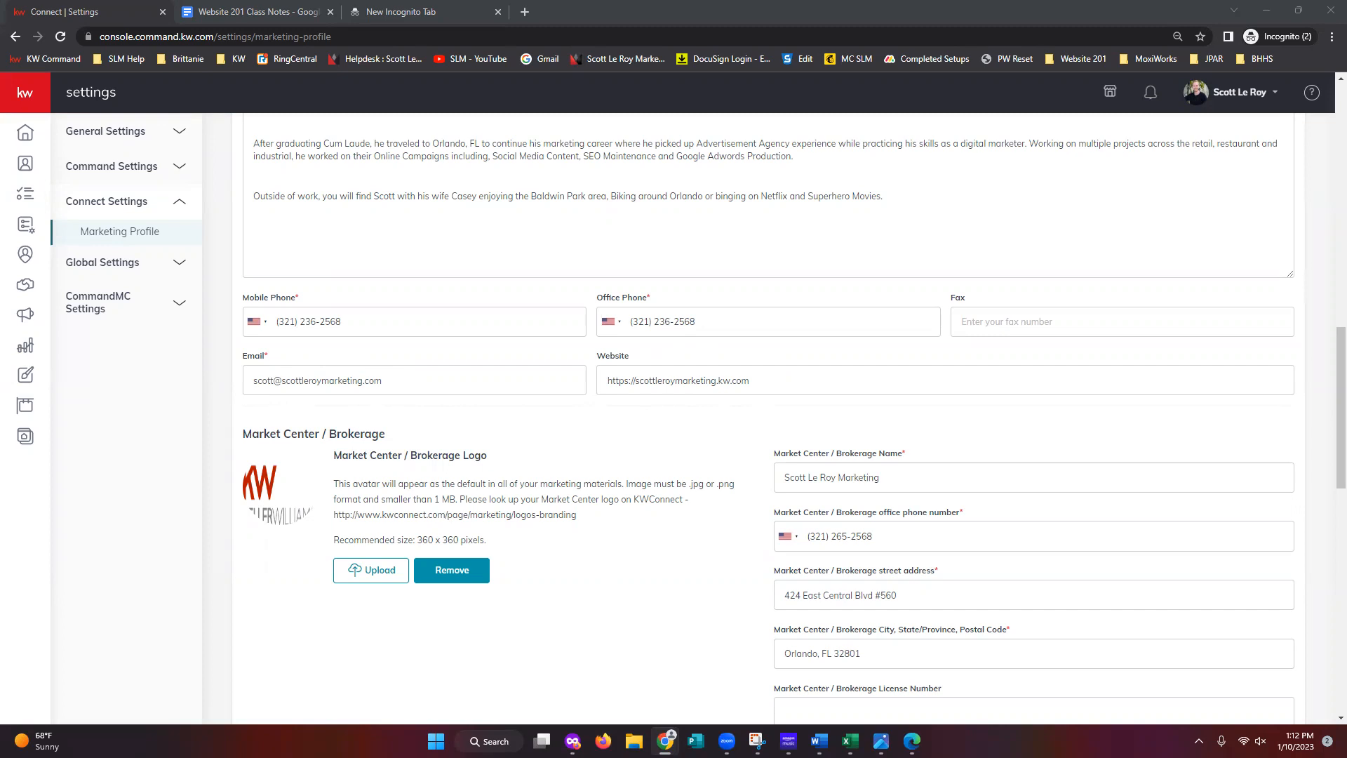
pyautogui.moveTo(717, 381); pyautogui.dragTo(771, 383)
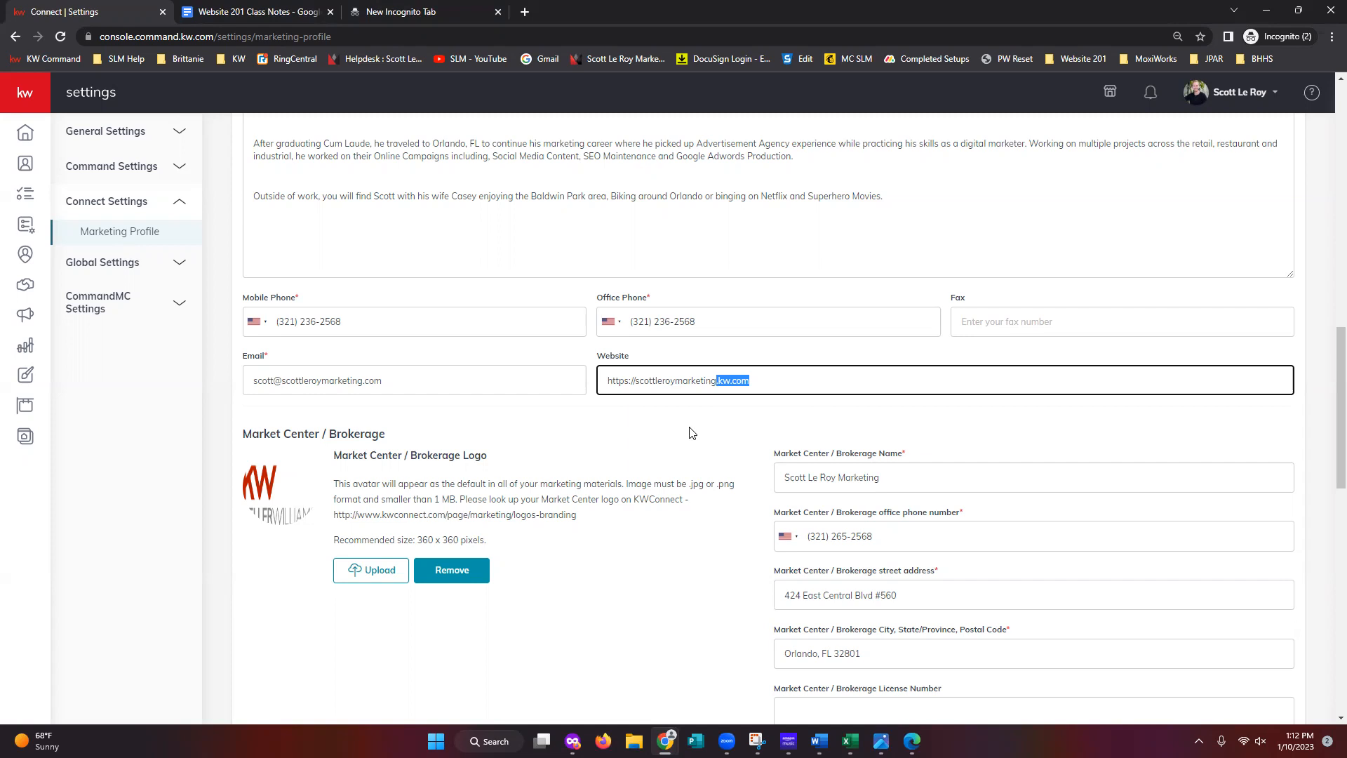
pyautogui.click(637, 381)
pyautogui.write('www.')
pyautogui.press('BackSpace')
pyautogui.press('BackSpace')
pyautogui.press('BackSpace')
pyautogui.press('BackSpace')
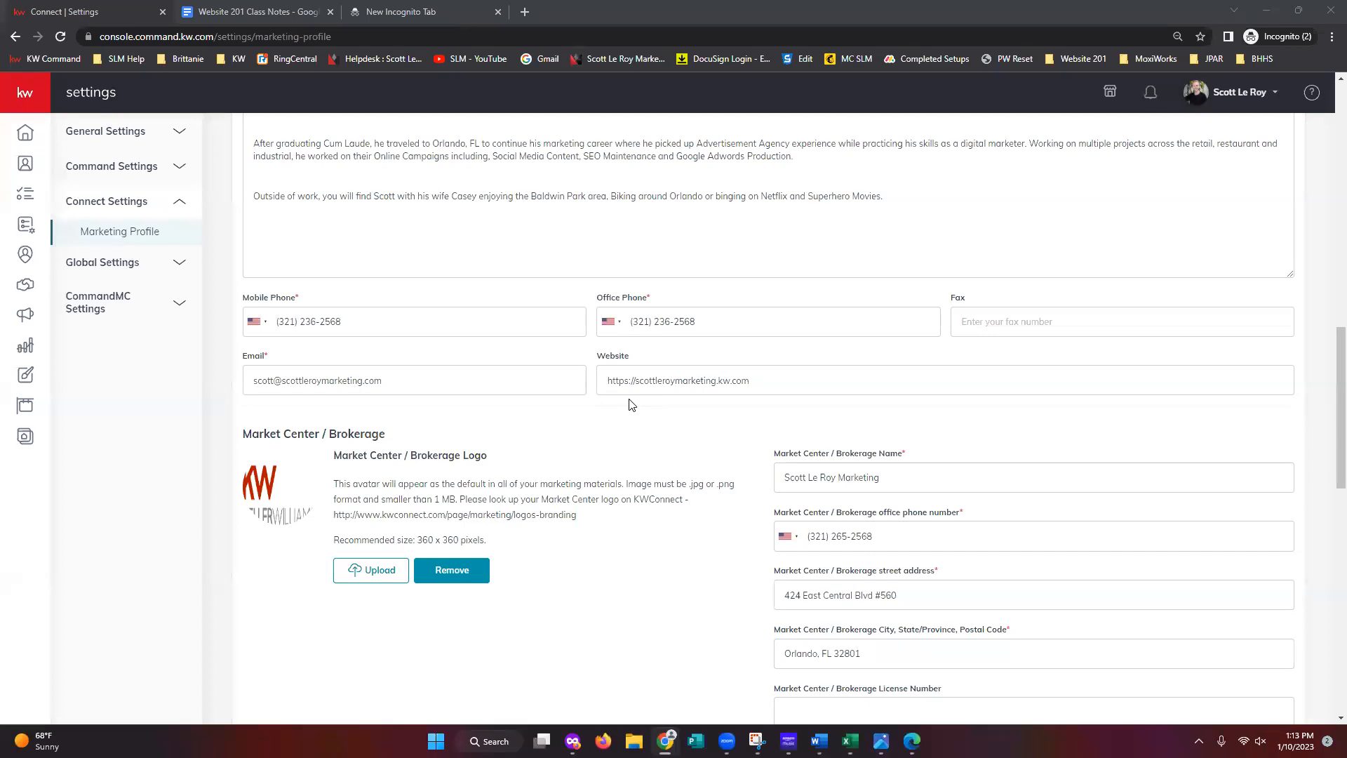
pyautogui.moveTo(635, 381); pyautogui.dragTo(598, 385)
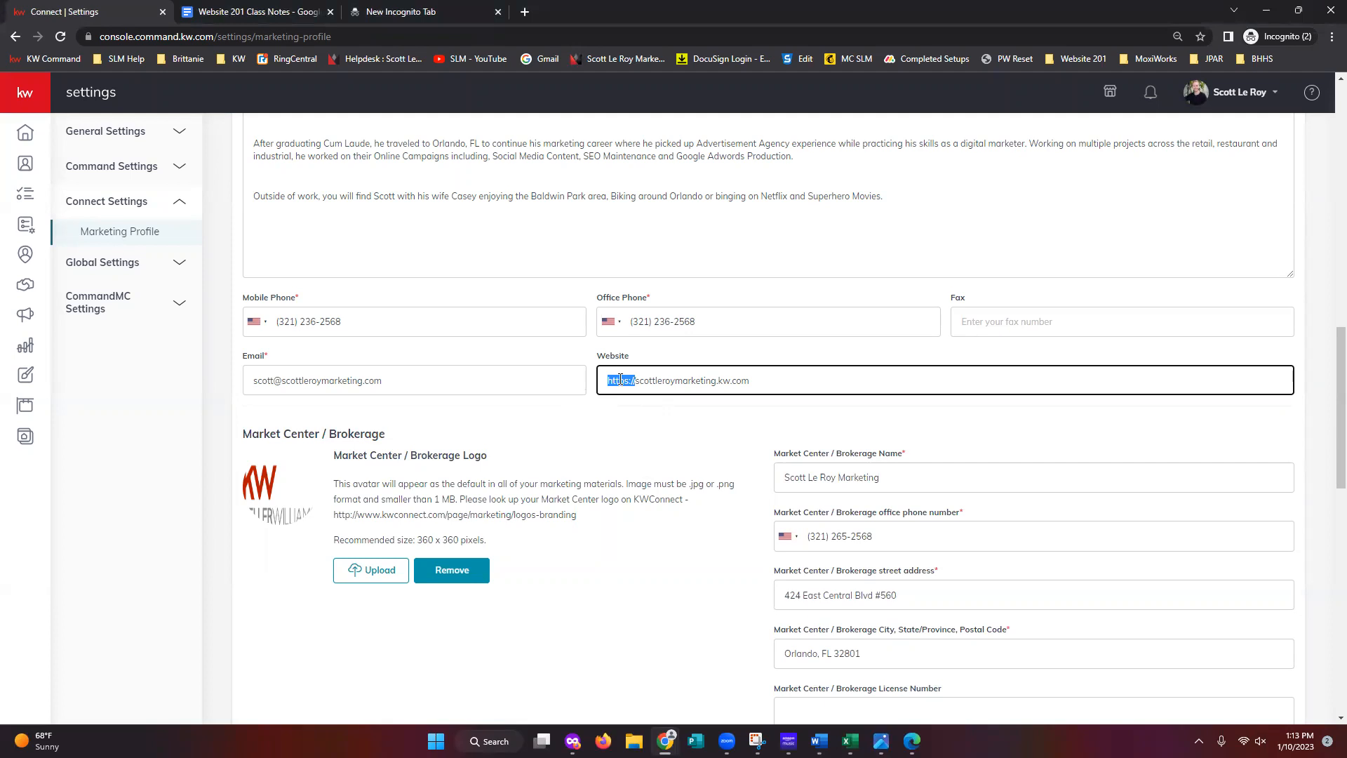
pyautogui.click(794, 390)
pyautogui.click(858, 418)
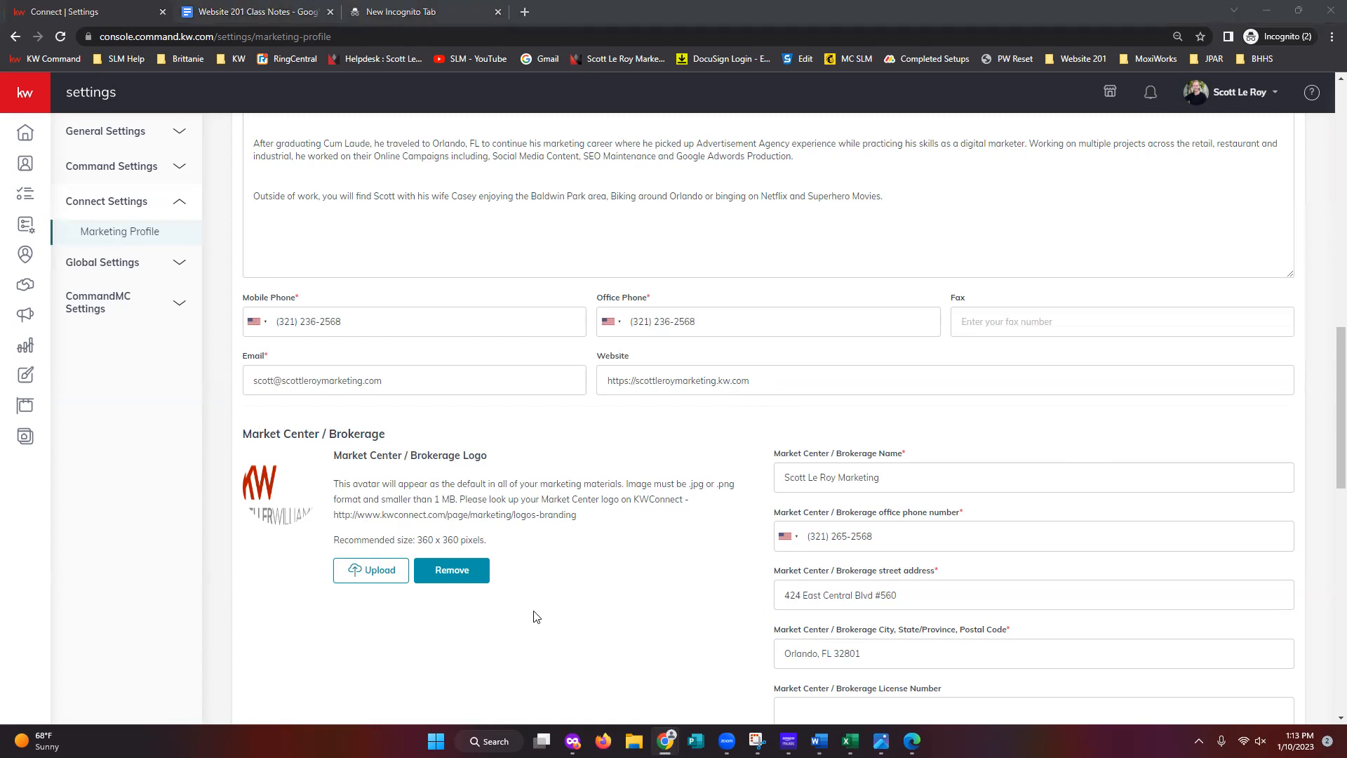
pyautogui.scroll(-2, 576, 616)
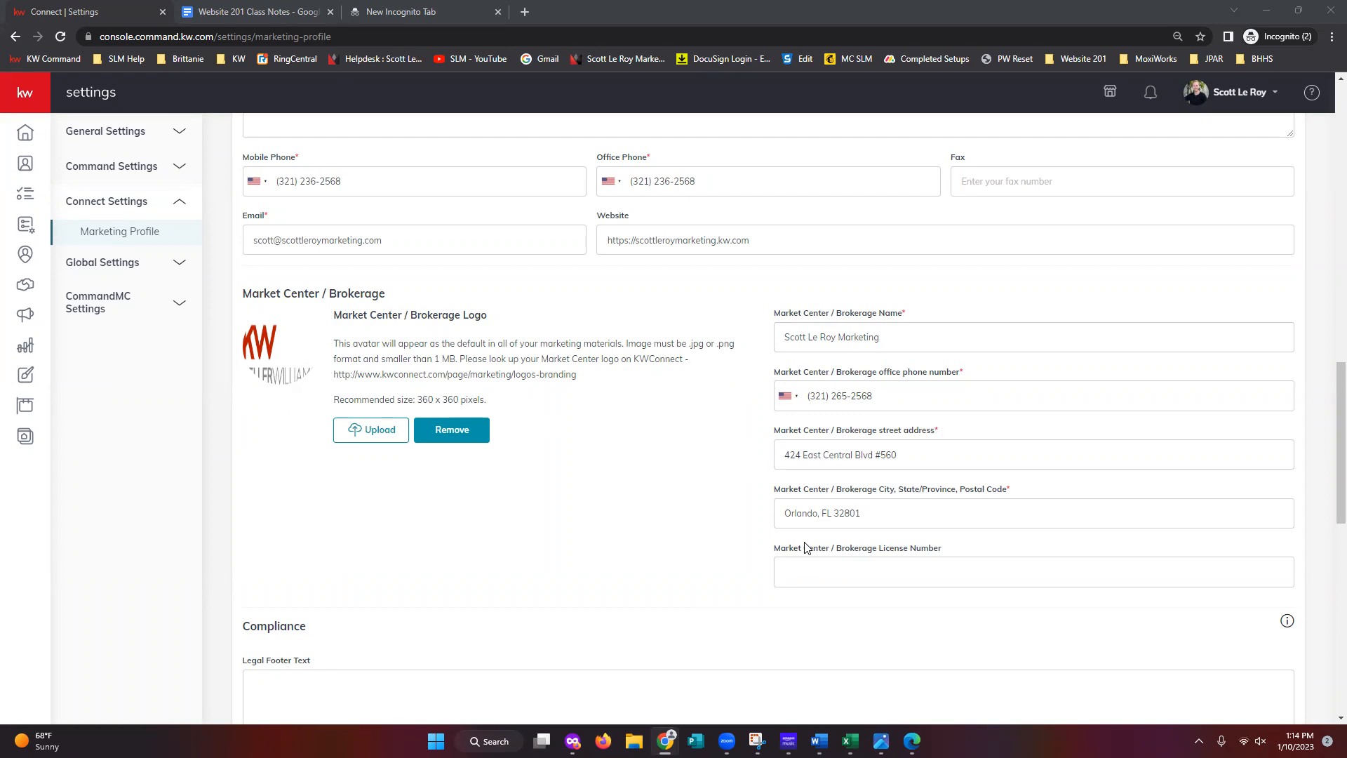
pyautogui.scroll(-6, 701, 567)
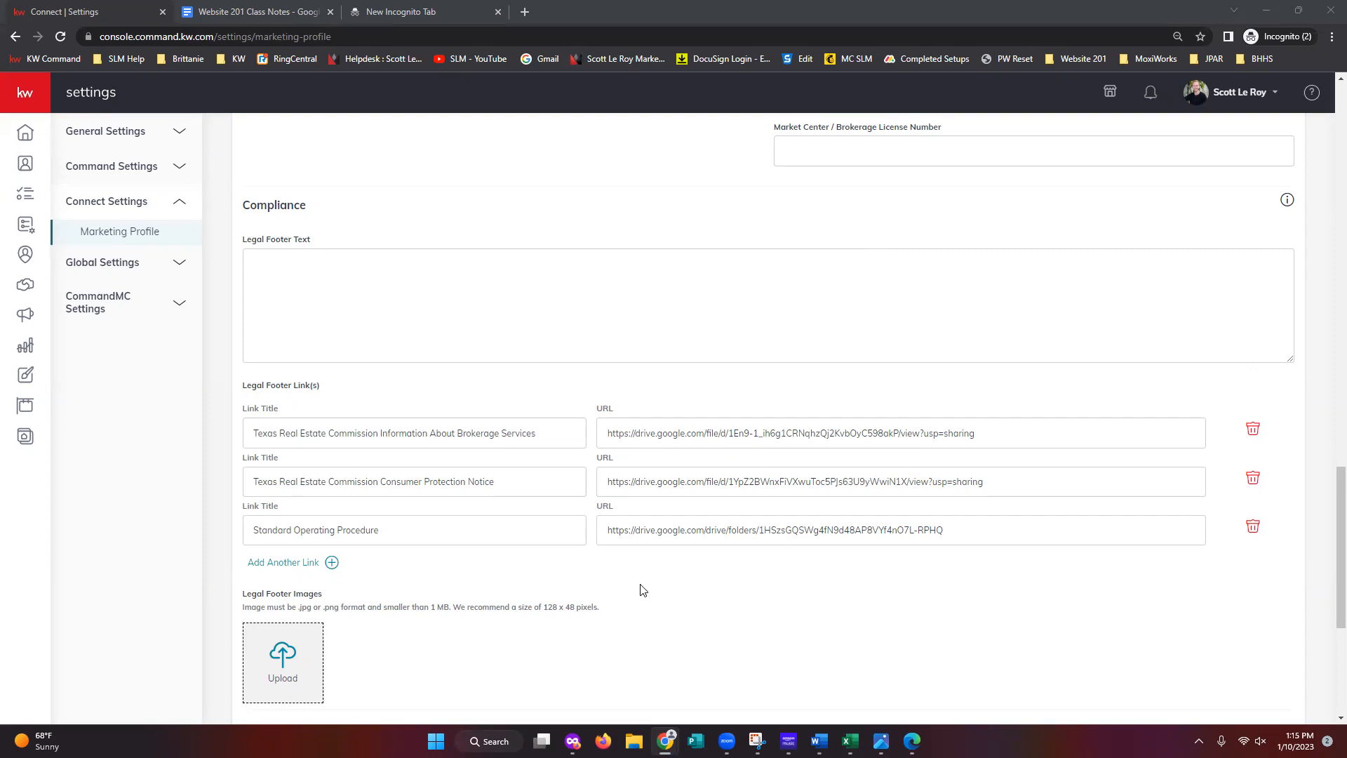
pyautogui.scroll(-1, 655, 592)
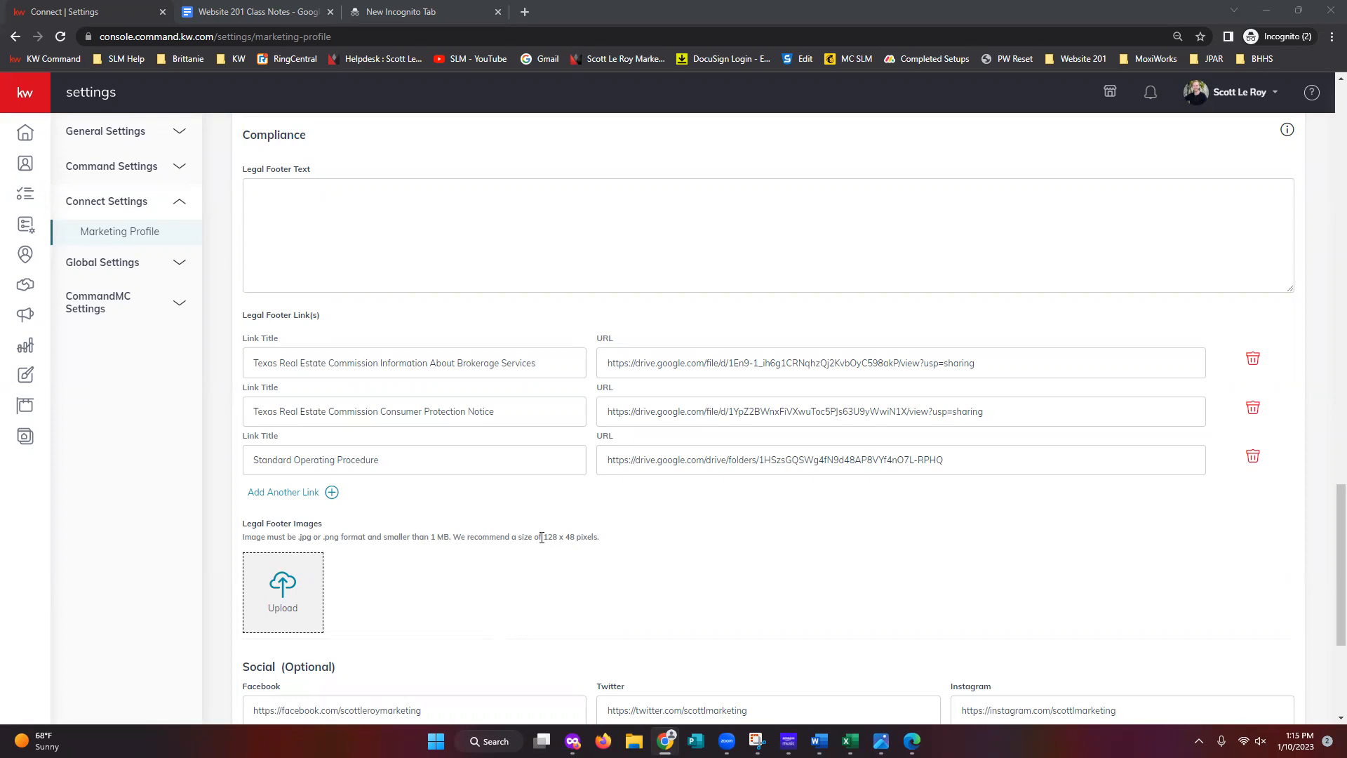
pyautogui.moveTo(546, 537); pyautogui.dragTo(576, 538)
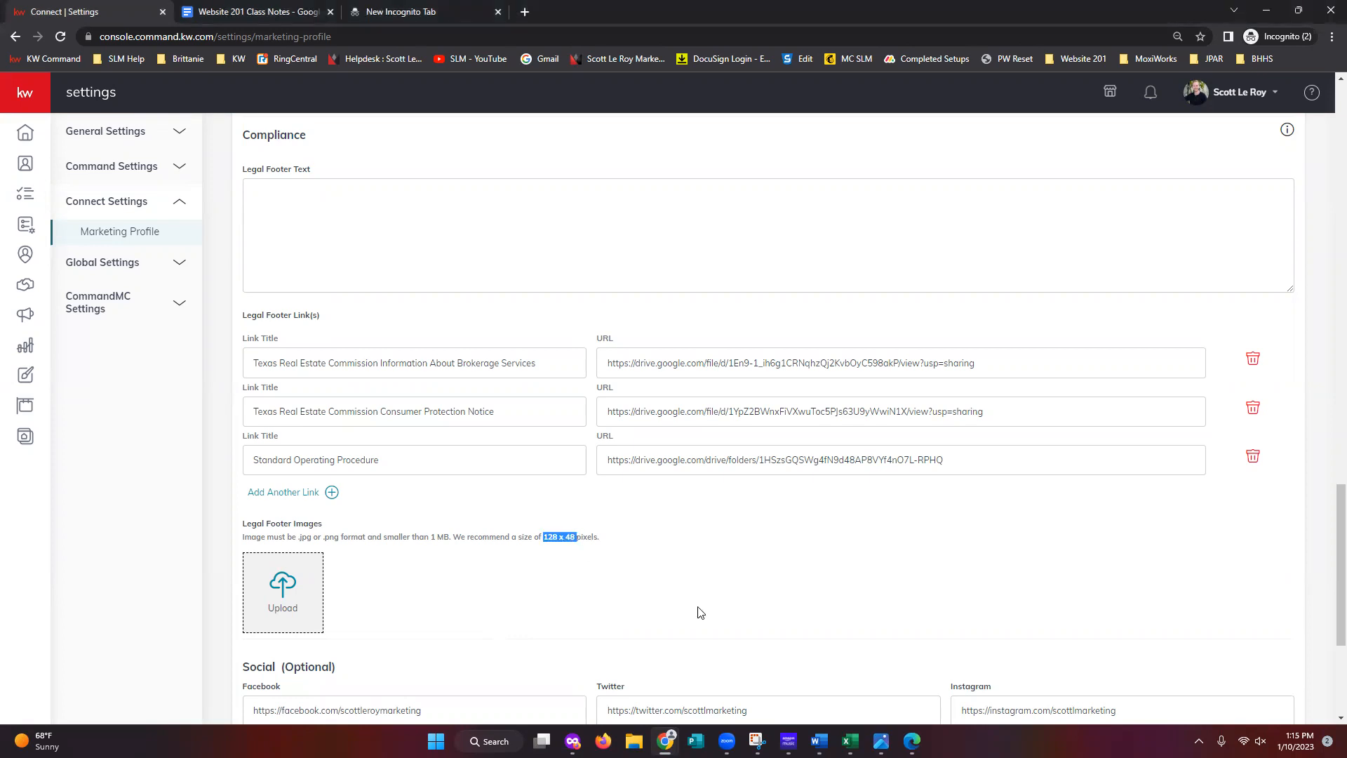
pyautogui.scroll(-1, 698, 612)
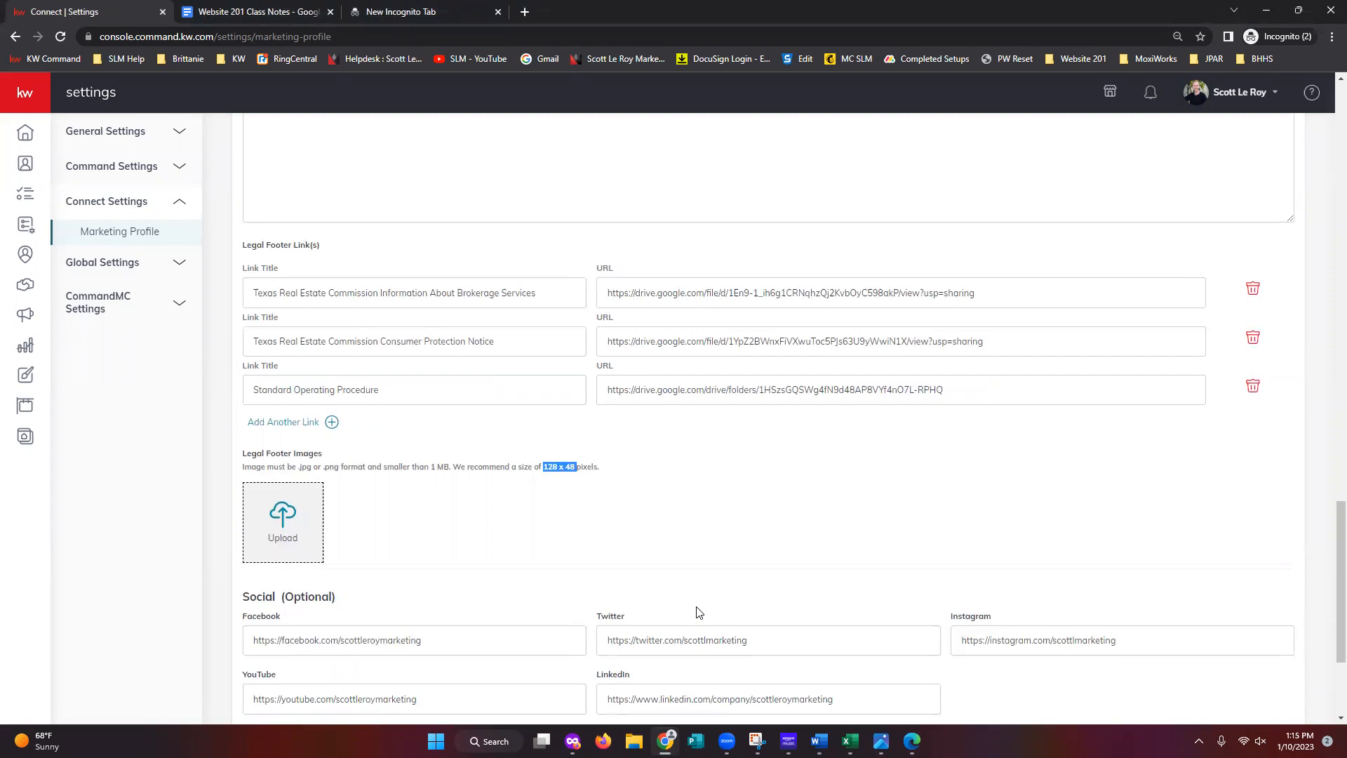
pyautogui.click(696, 608)
pyautogui.scroll(-2, 710, 606)
pyautogui.scroll(-1, 716, 606)
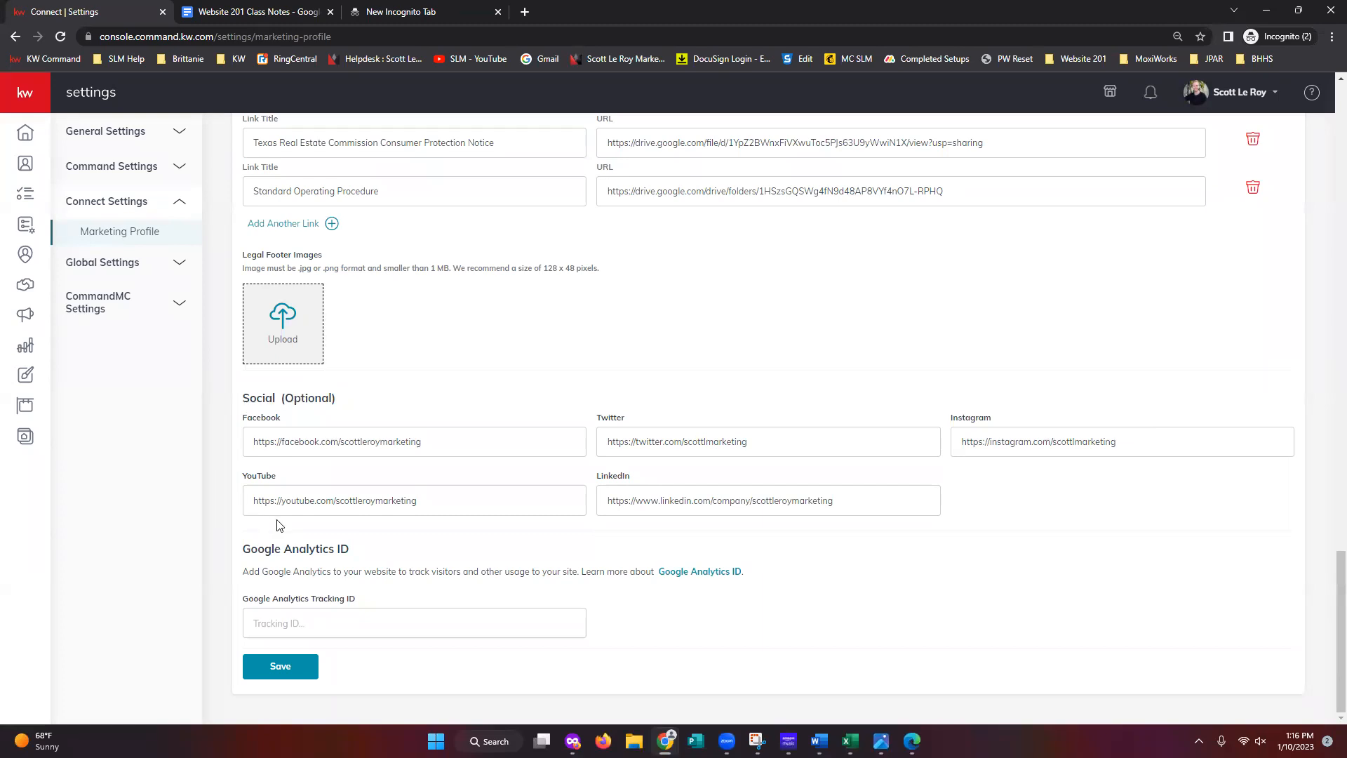
pyautogui.moveTo(252, 445); pyautogui.dragTo(505, 453)
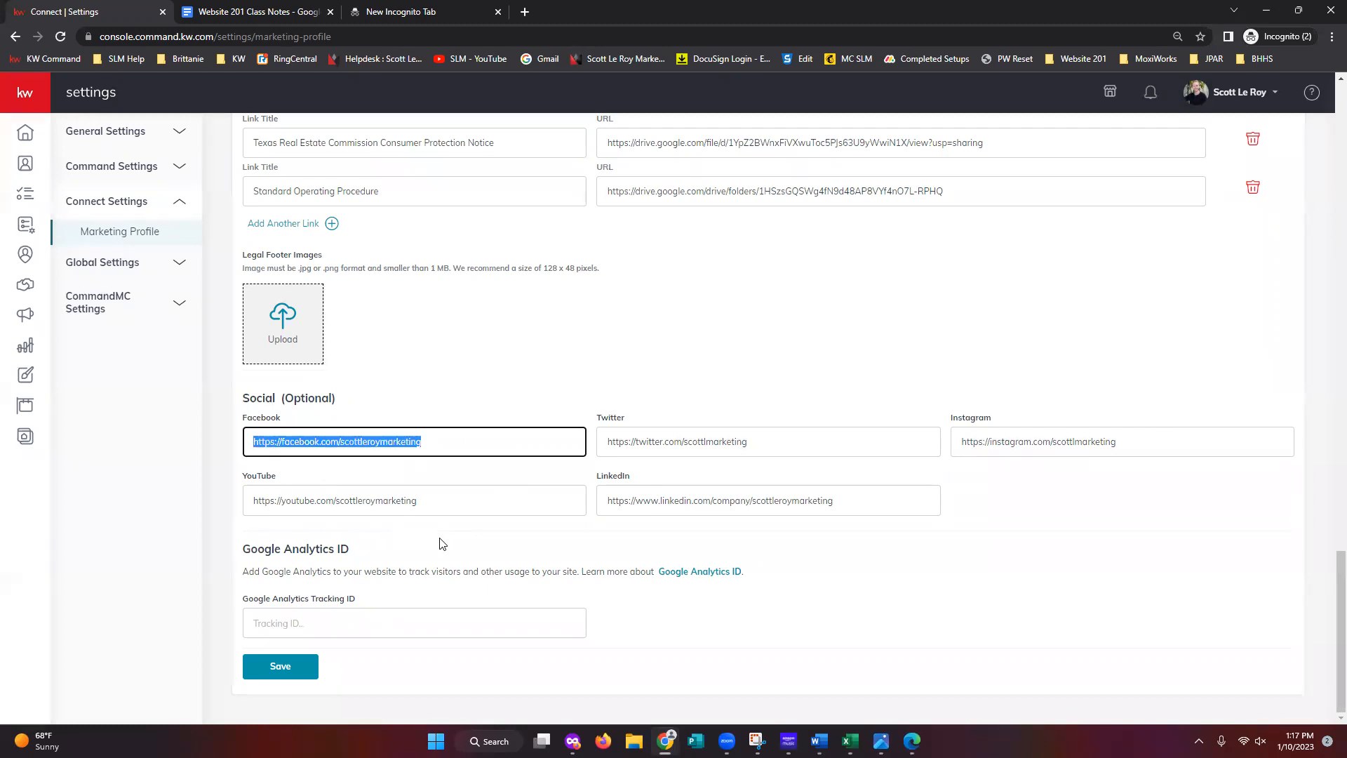
pyautogui.click(476, 447)
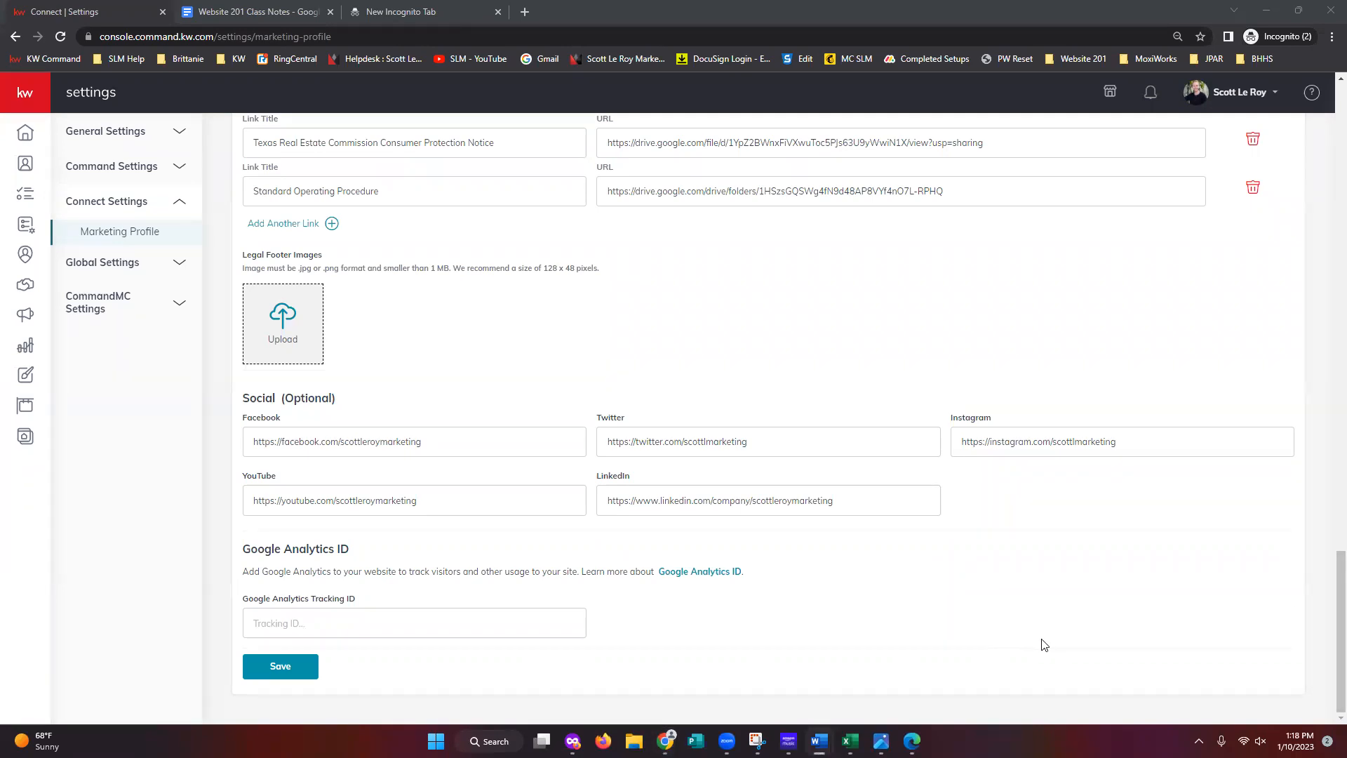
# - Save the Marketing Profile and dismiss the 'successfully saved' confirmation
pyautogui.click(288, 677)
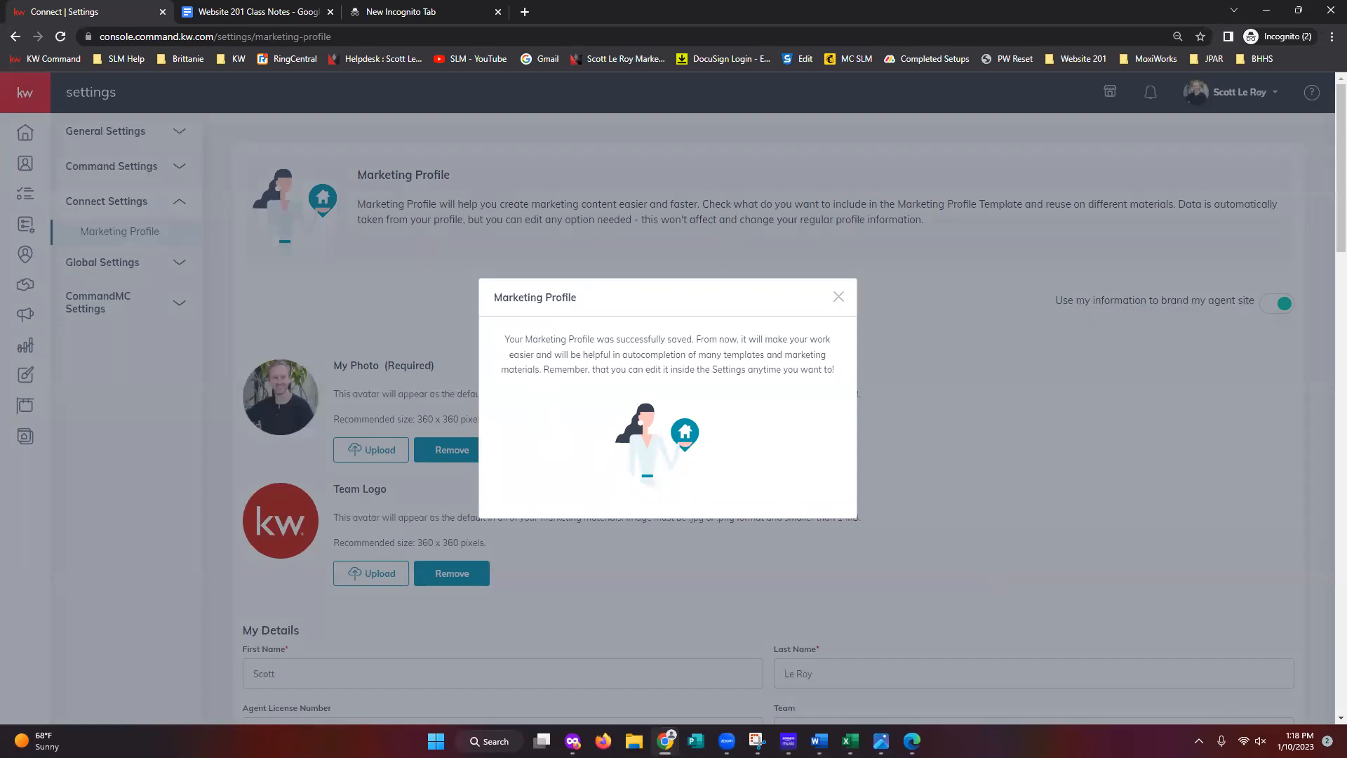
pyautogui.click(839, 296)
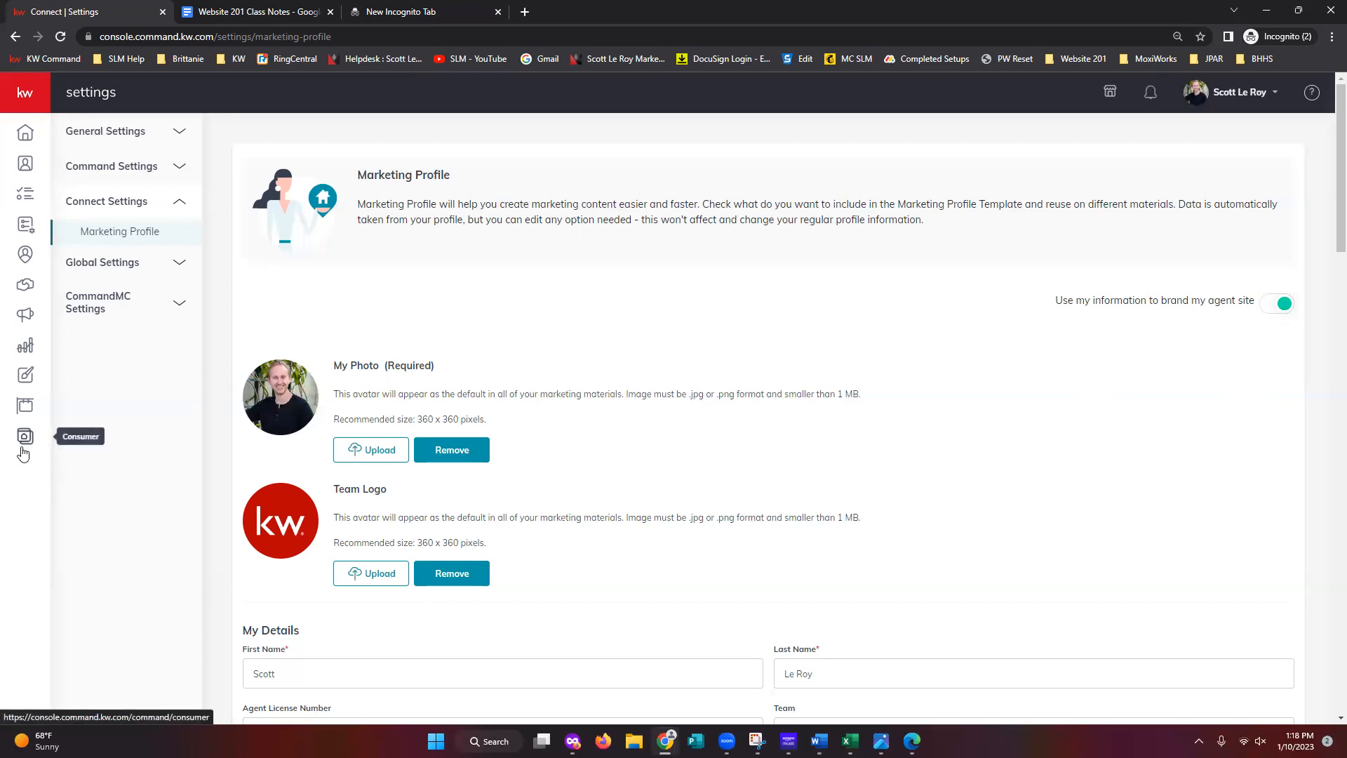
# - Expand the main navigation and go to Consumer's Agent Site Pages list
pyautogui.click(25, 98)
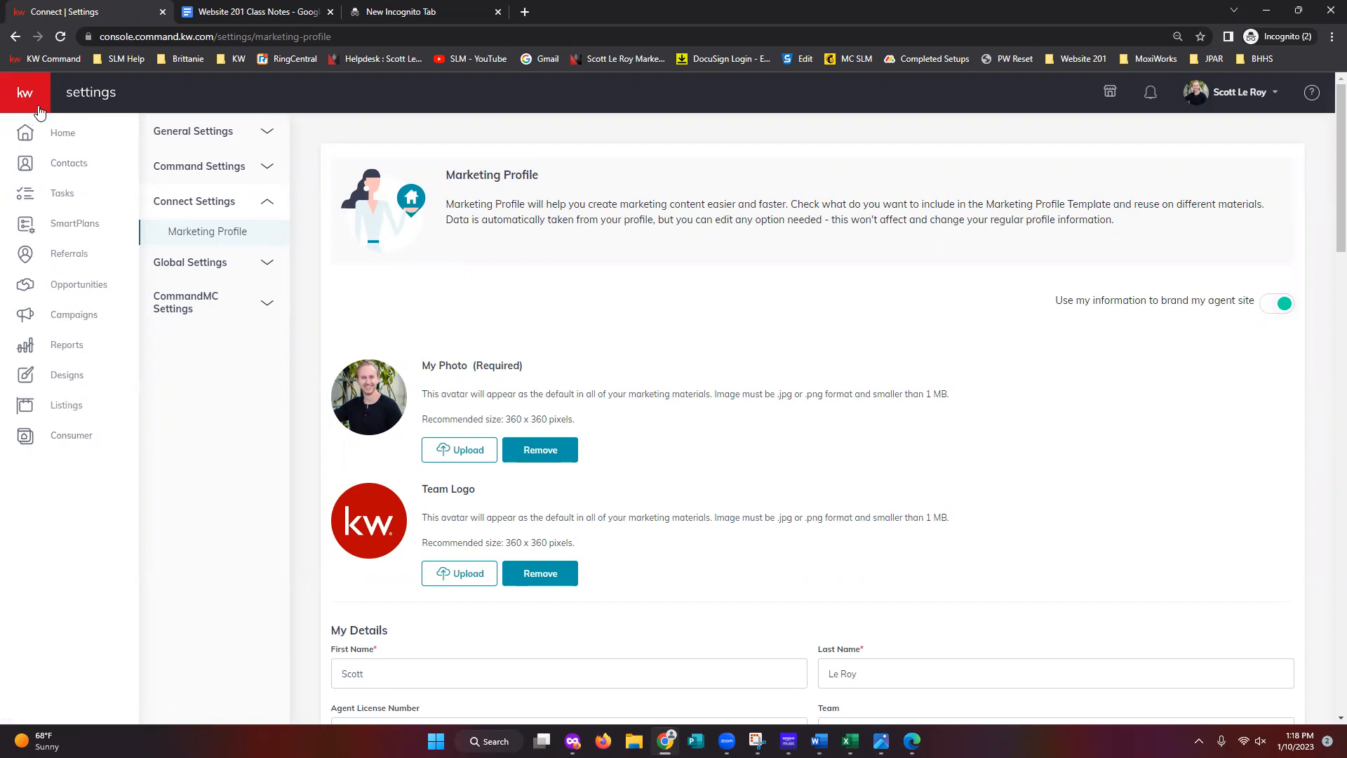
pyautogui.click(71, 446)
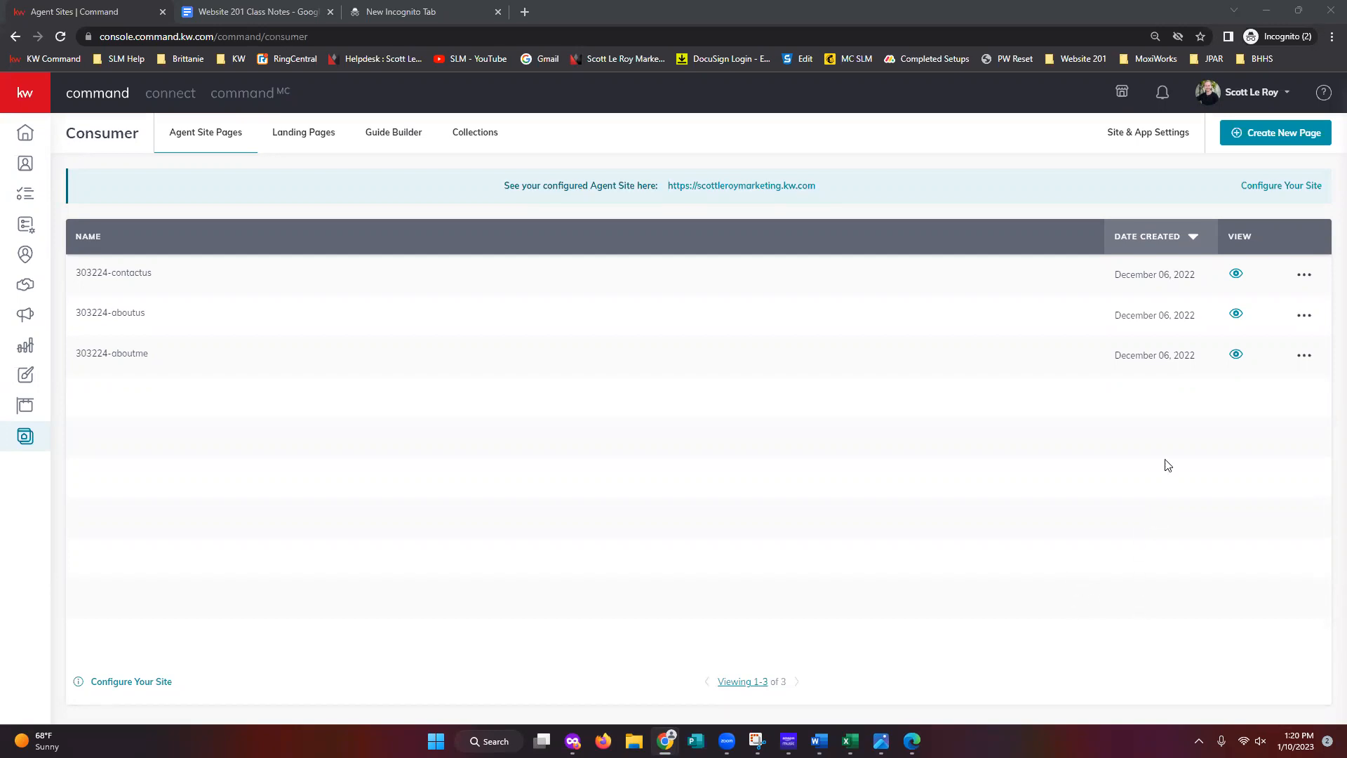
# - Create a new page on My Agent Site from Create New Page
pyautogui.click(1268, 141)
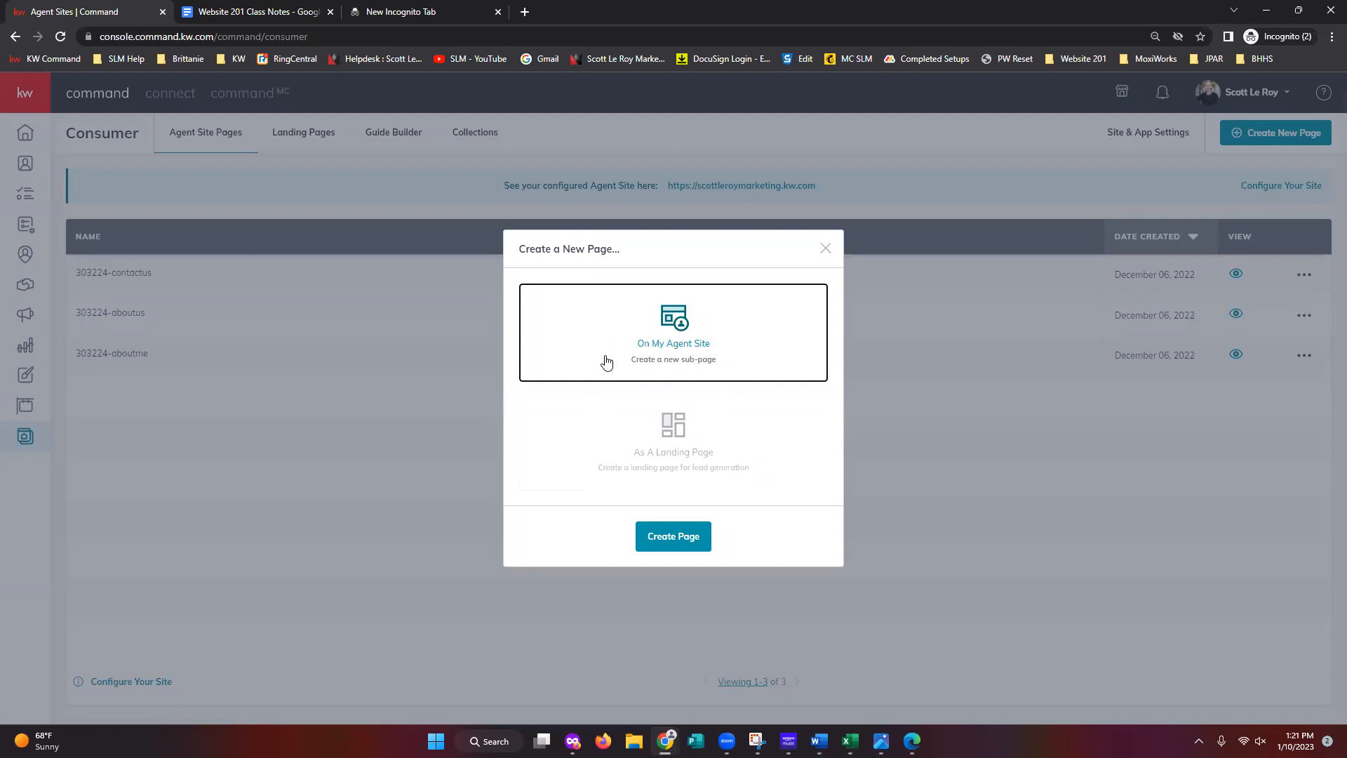
pyautogui.click(675, 537)
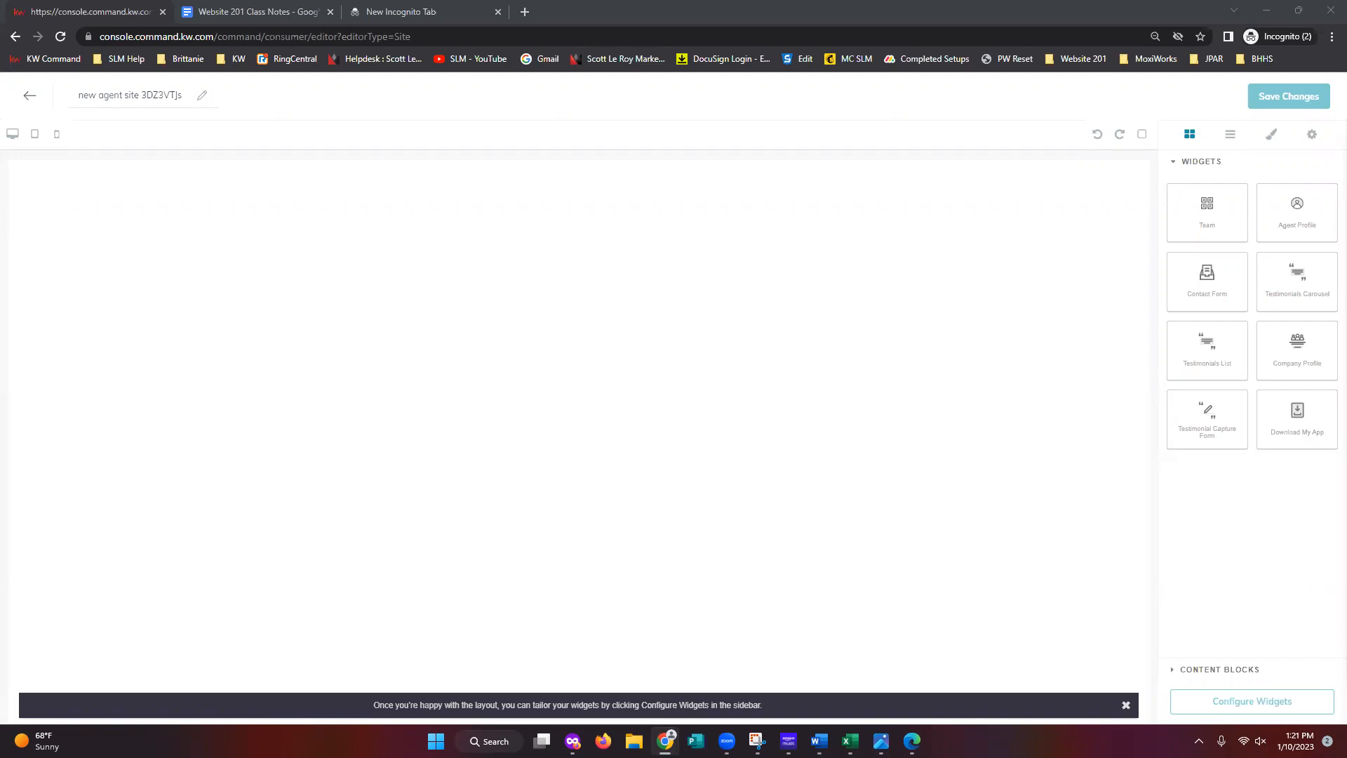
# - Select the entire default page name 'new agent site 3DZ3VTJs' in the title field
pyautogui.click(149, 94)
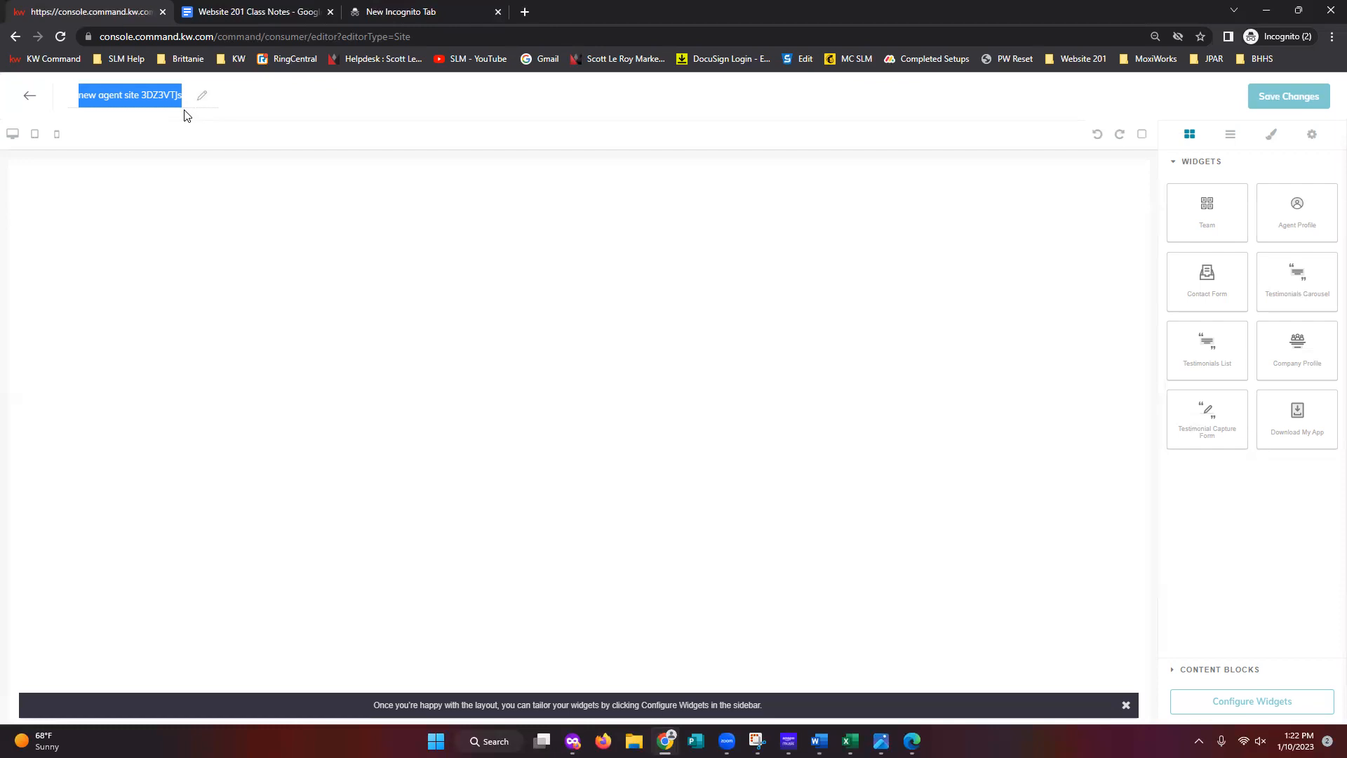
# - Enter 'Testimonial Coapture' as the page title, intended as 'Testimonial Capture'
pyautogui.write('Testimonial Coapture')
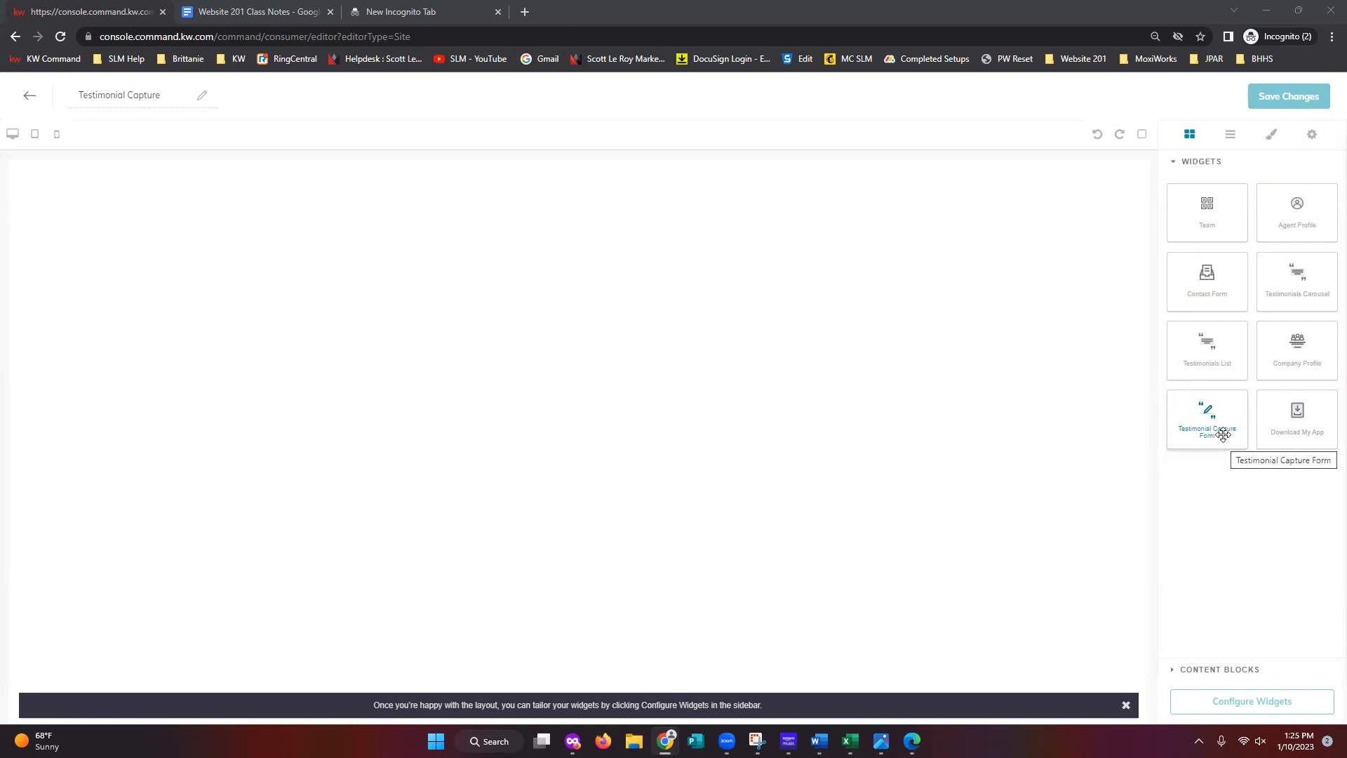
# - Place the Testimonial Capture Form widget from the Widgets sidebar onto the empty page
pyautogui.moveTo(1207, 412); pyautogui.dragTo(581, 221)
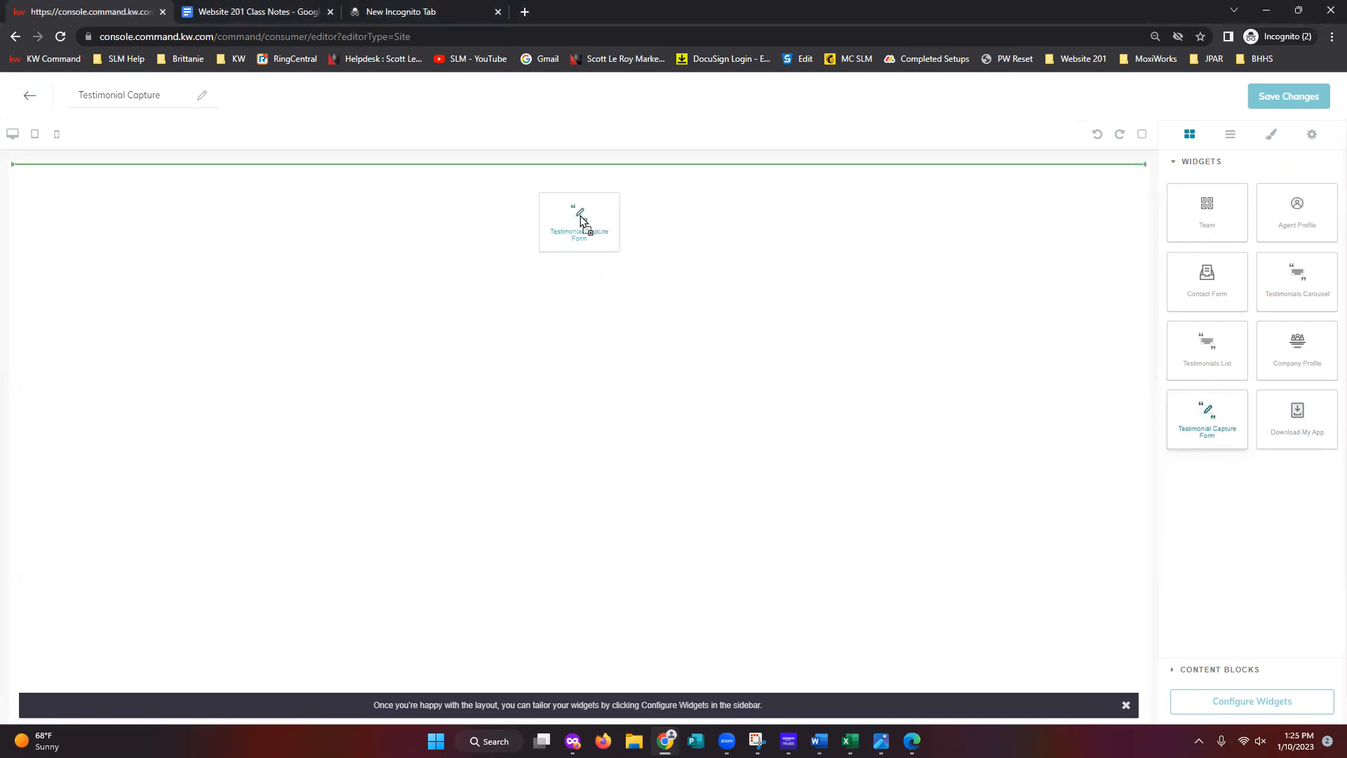
pyautogui.moveTo(581, 220); pyautogui.dragTo(578, 214)
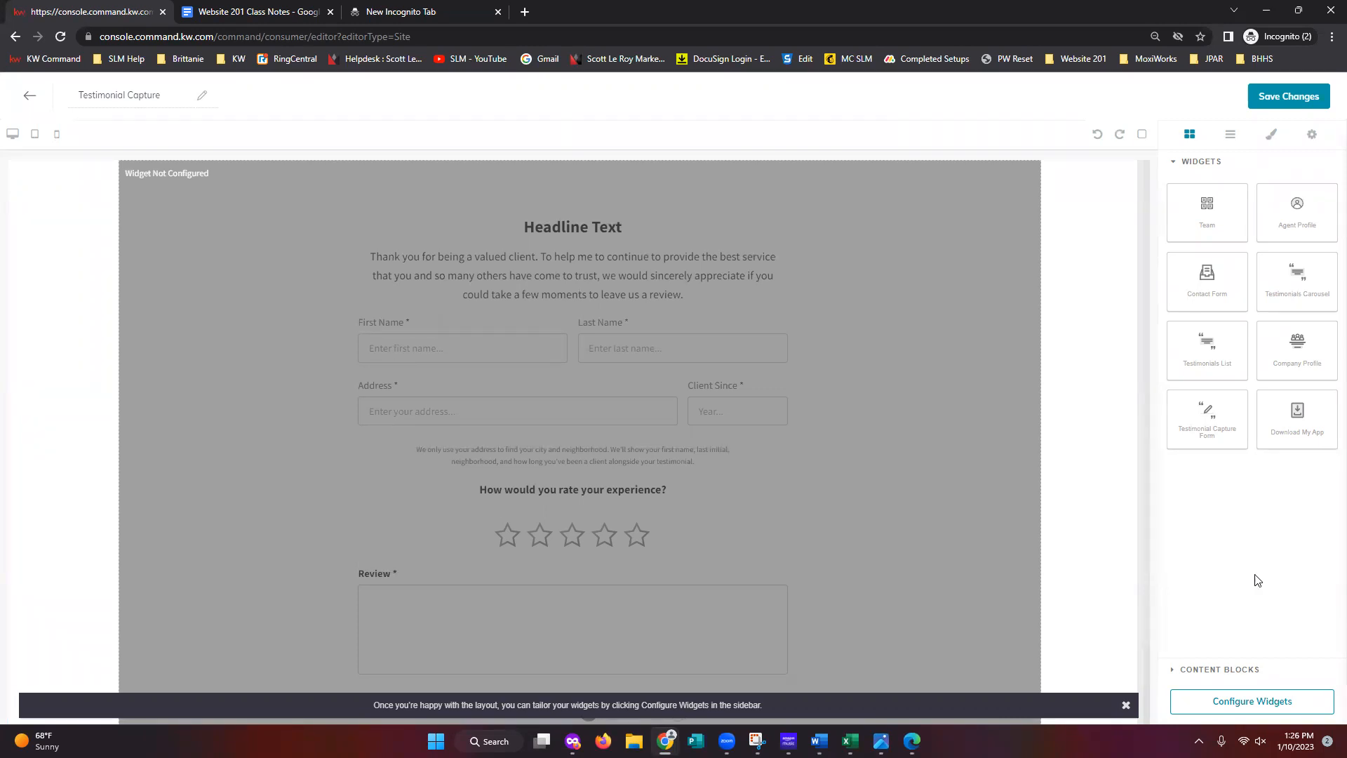
# - From Configure Widgets, open the Testimonial Capture widget's settings panel
pyautogui.click(1260, 715)
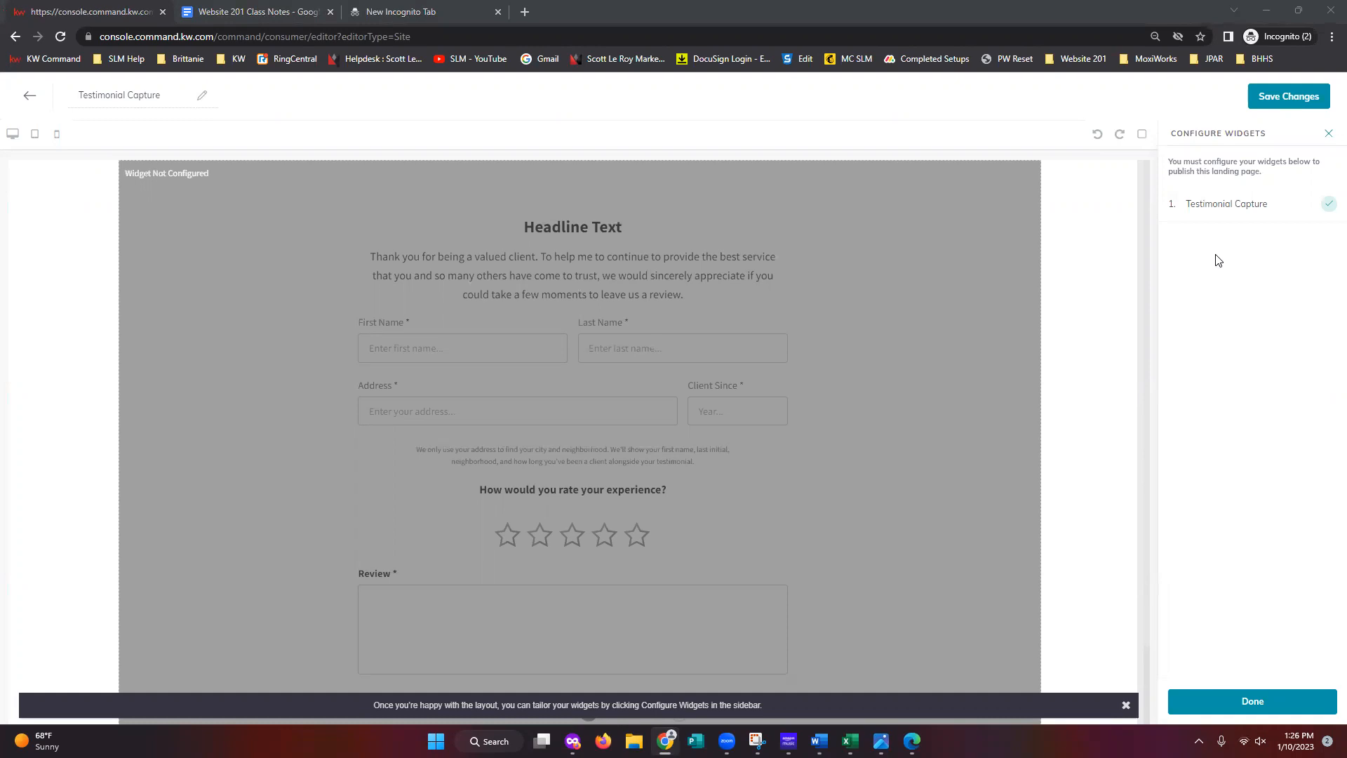
pyautogui.click(1238, 223)
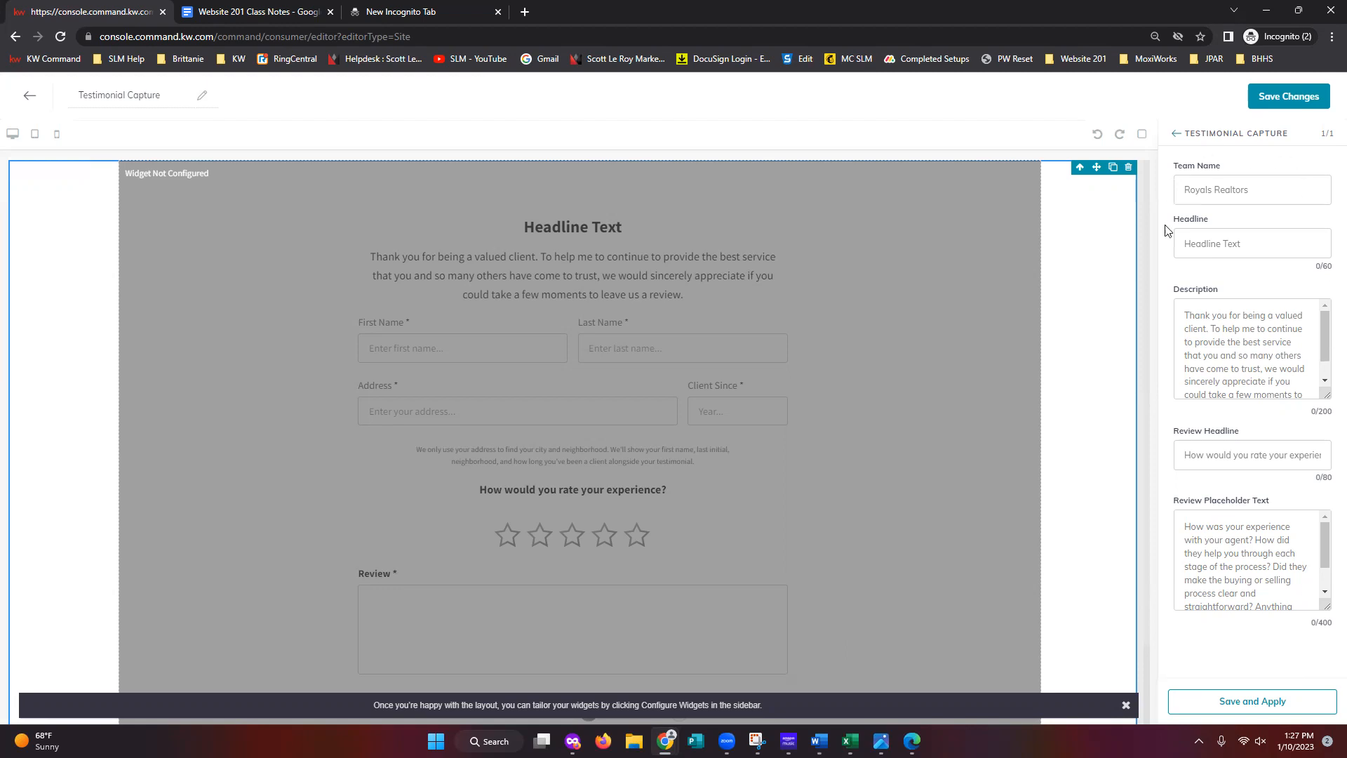
# - Enter the agent's marketing team name in the Team Name field
pyautogui.click(1246, 190)
pyautogui.press('BackSpace')
pyautogui.press('BackSpace')
pyautogui.press('BackSpace')
pyautogui.press('BackSpace')
pyautogui.press('BackSpace')
pyautogui.click(1271, 224)
# - Set the testimonial headline to 'Leave a Review!'
pyautogui.click(1286, 243)
pyautogui.write('LEo')
pyautogui.press('BackSpace')
pyautogui.press('BackSpace')
pyautogui.write('eave a Review!')
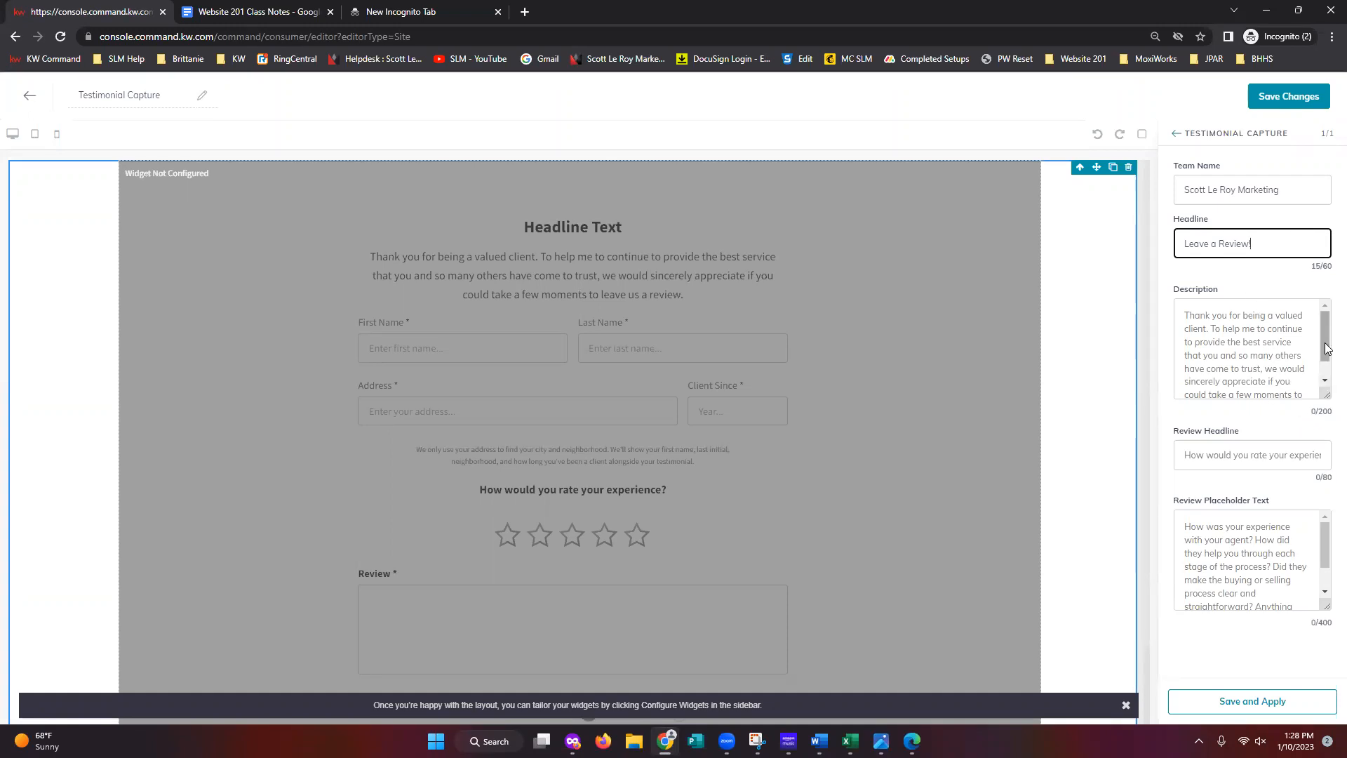
# - Finish the Description and Review Placeholder Text fields of the testimonial widget
pyautogui.moveTo(1325, 343)
pyautogui.mouseDown()
pyautogui.moveTo(1326, 366)
pyautogui.moveTo(1325, 319)
pyautogui.moveTo(1326, 367)
pyautogui.mouseUp()
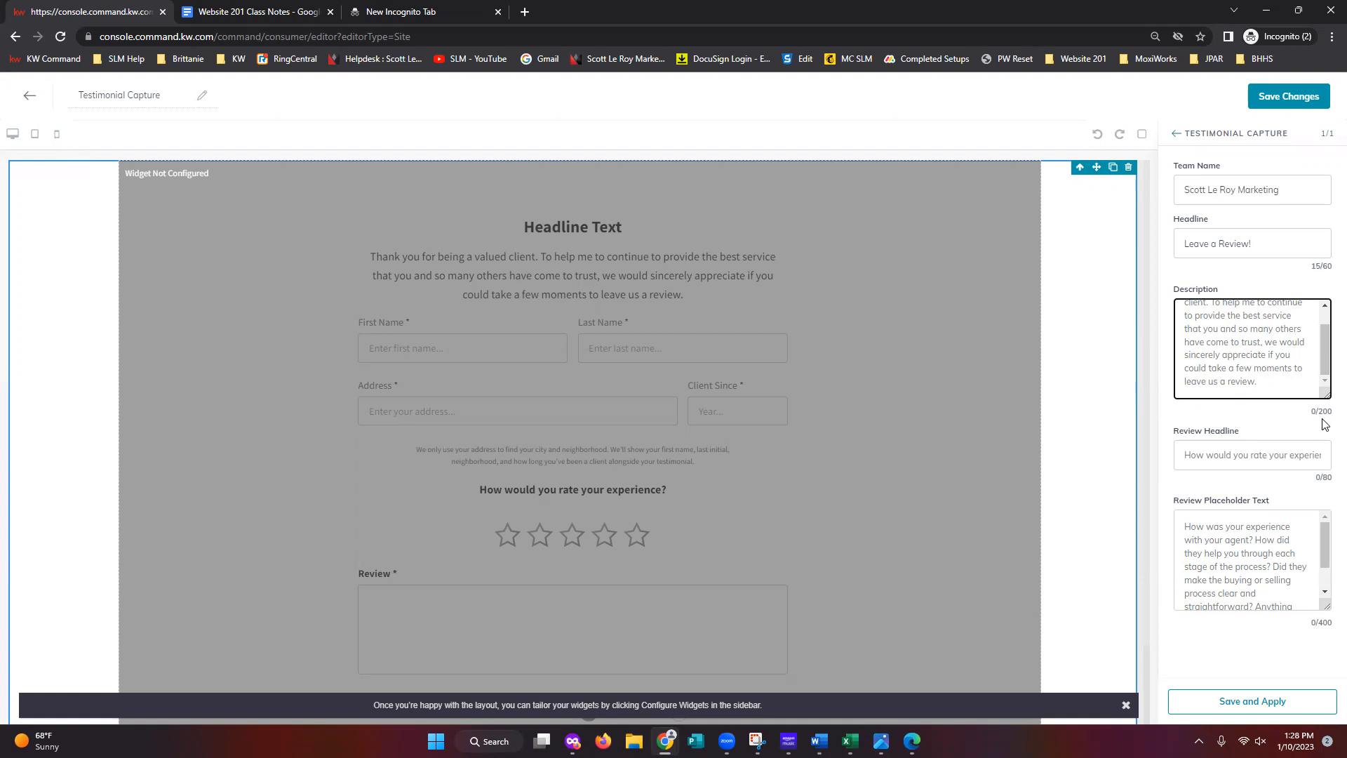
pyautogui.scroll(-1, 1265, 550)
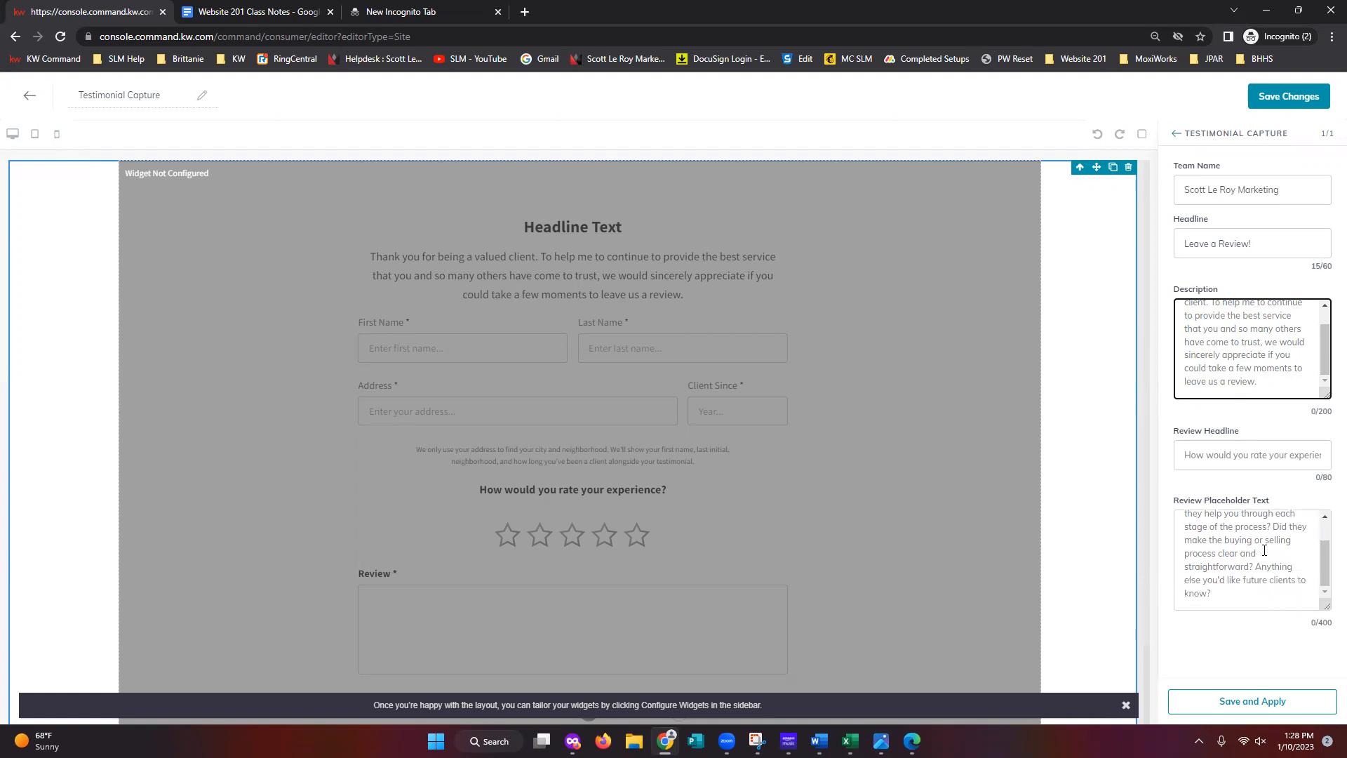
pyautogui.click(1238, 489)
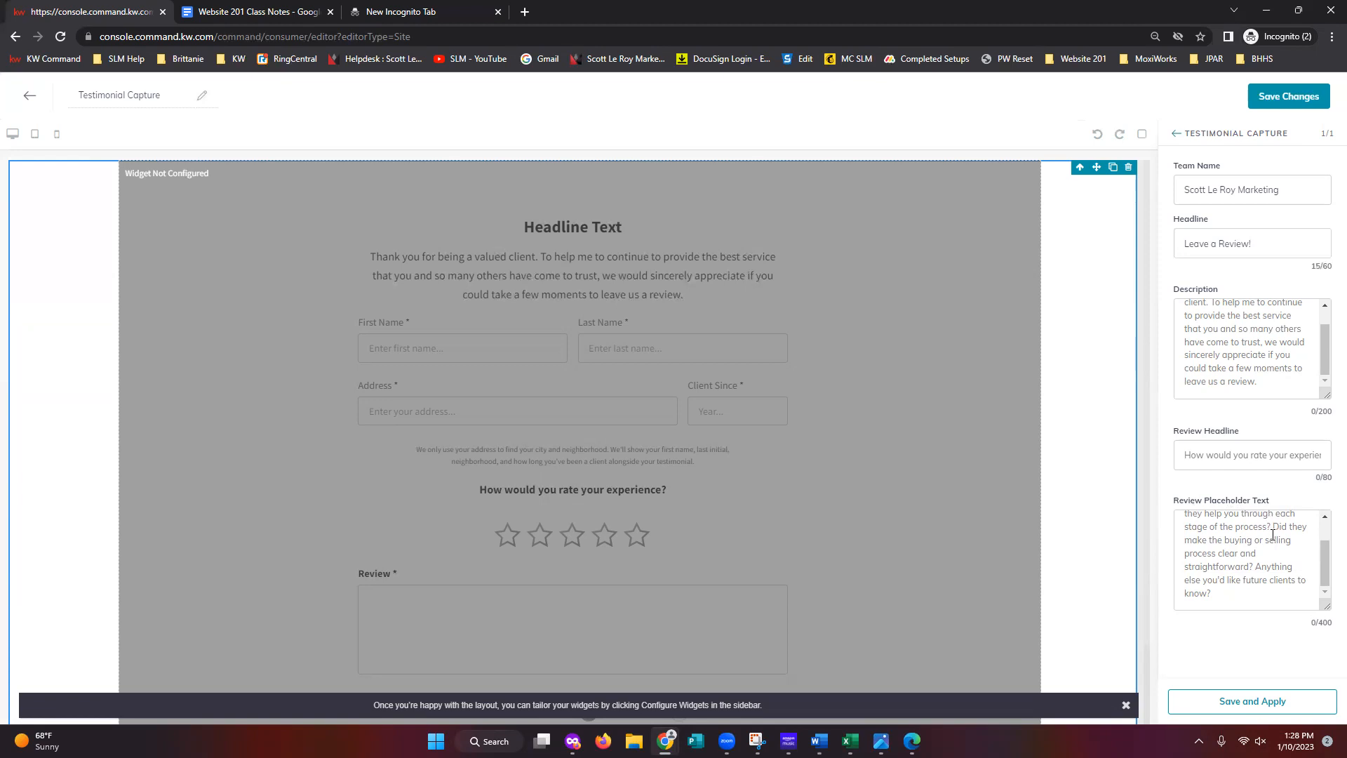
pyautogui.scroll(-1, 948, 622)
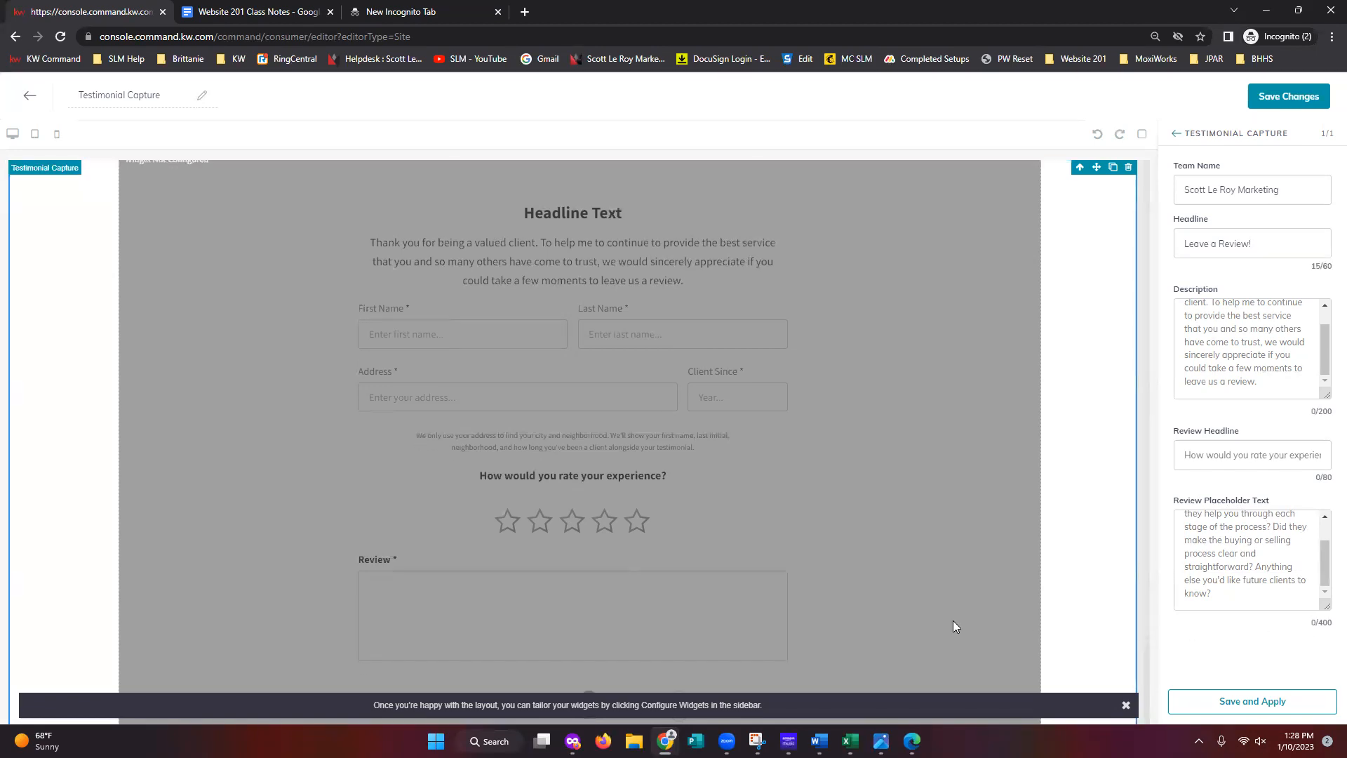
pyautogui.scroll(2, 1236, 561)
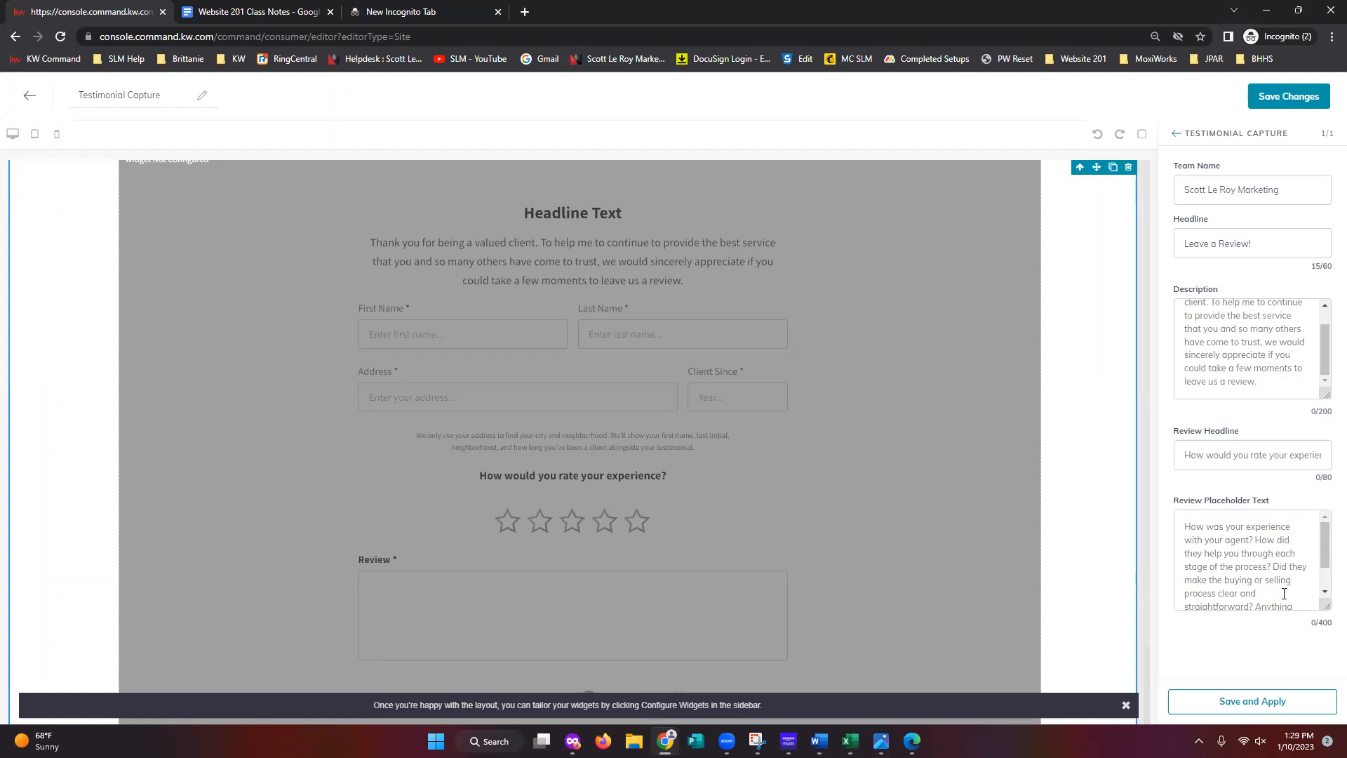
pyautogui.scroll(-1, 1284, 594)
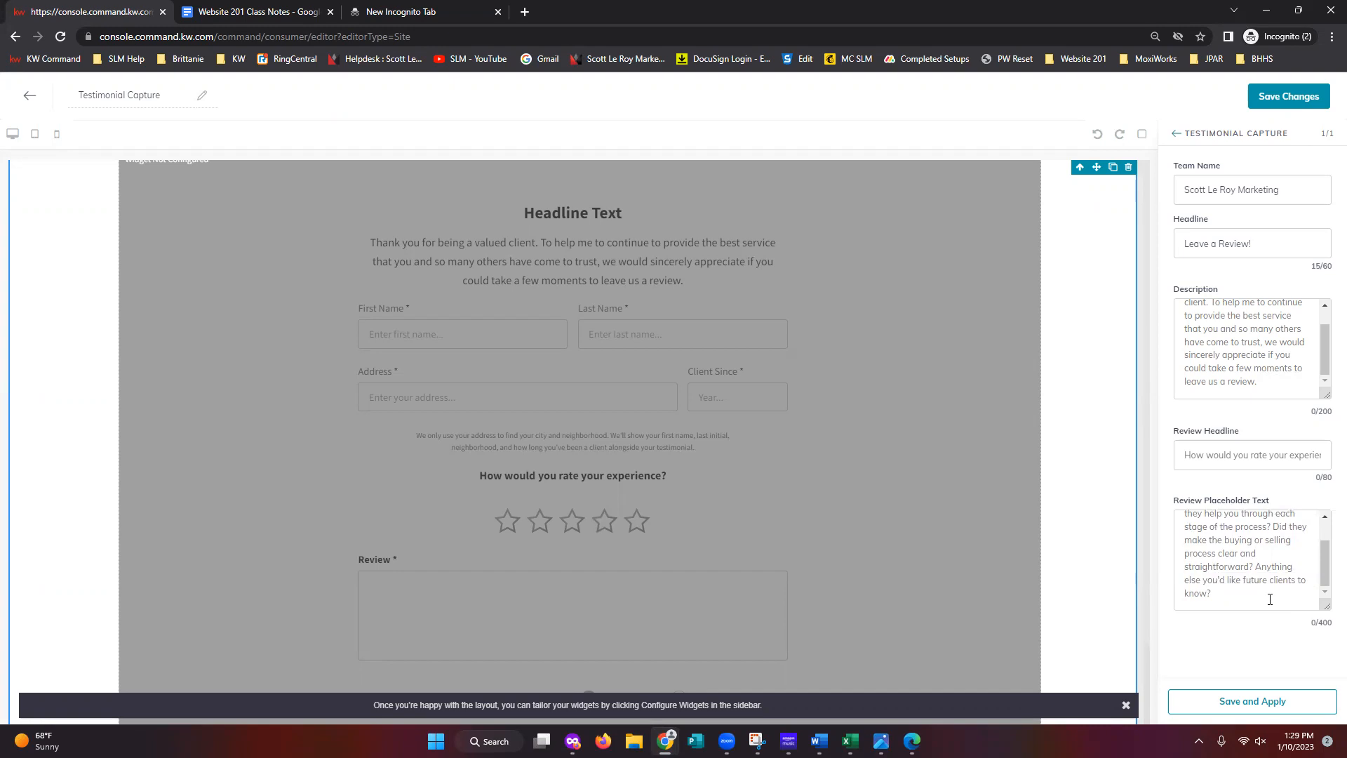
pyautogui.click(1247, 602)
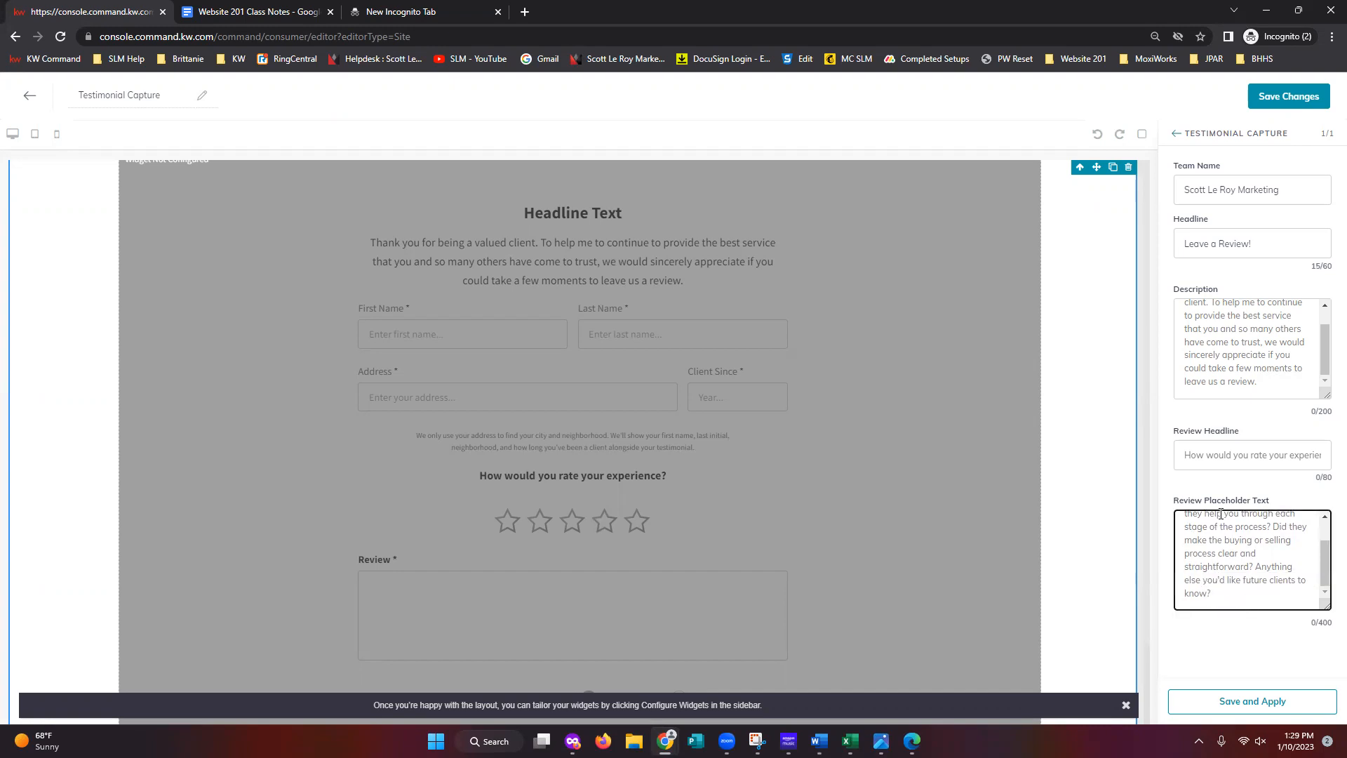
pyautogui.scroll(2, 1266, 590)
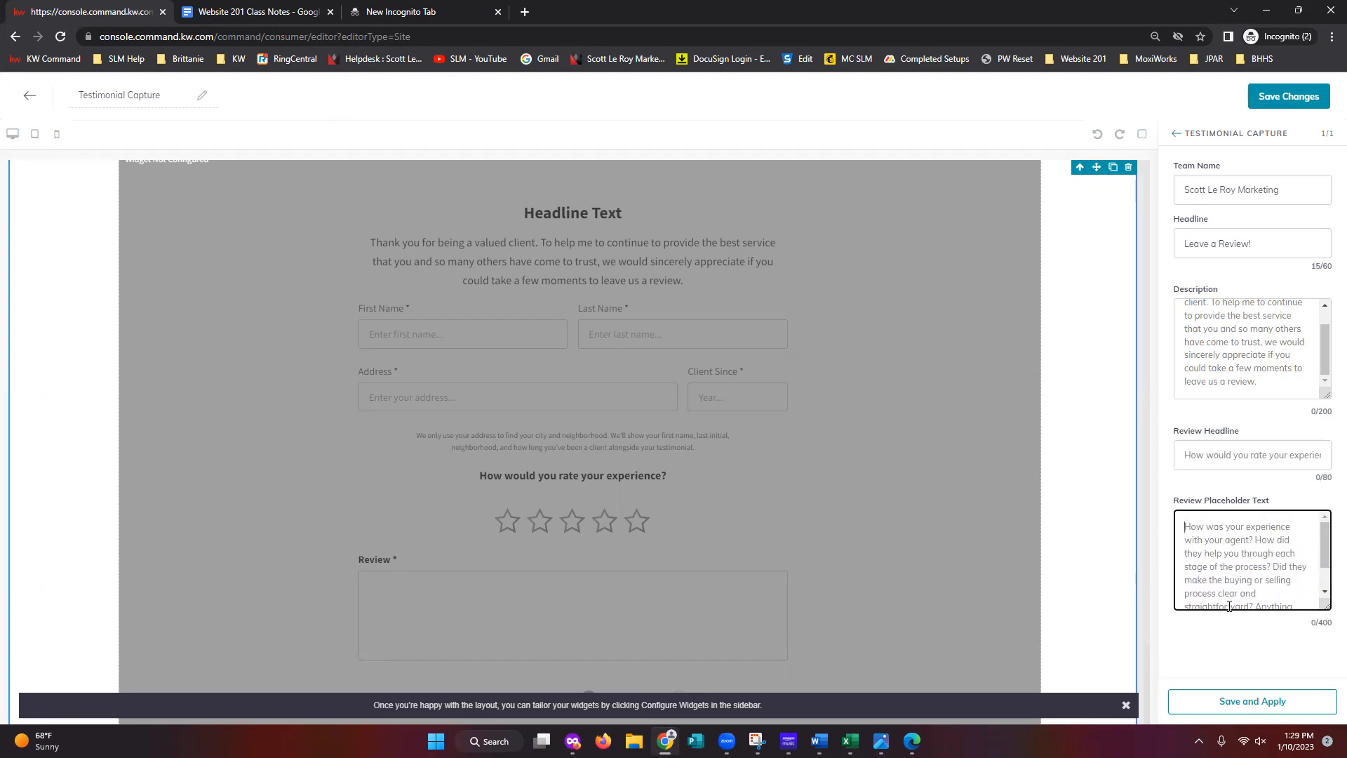
pyautogui.click(1268, 663)
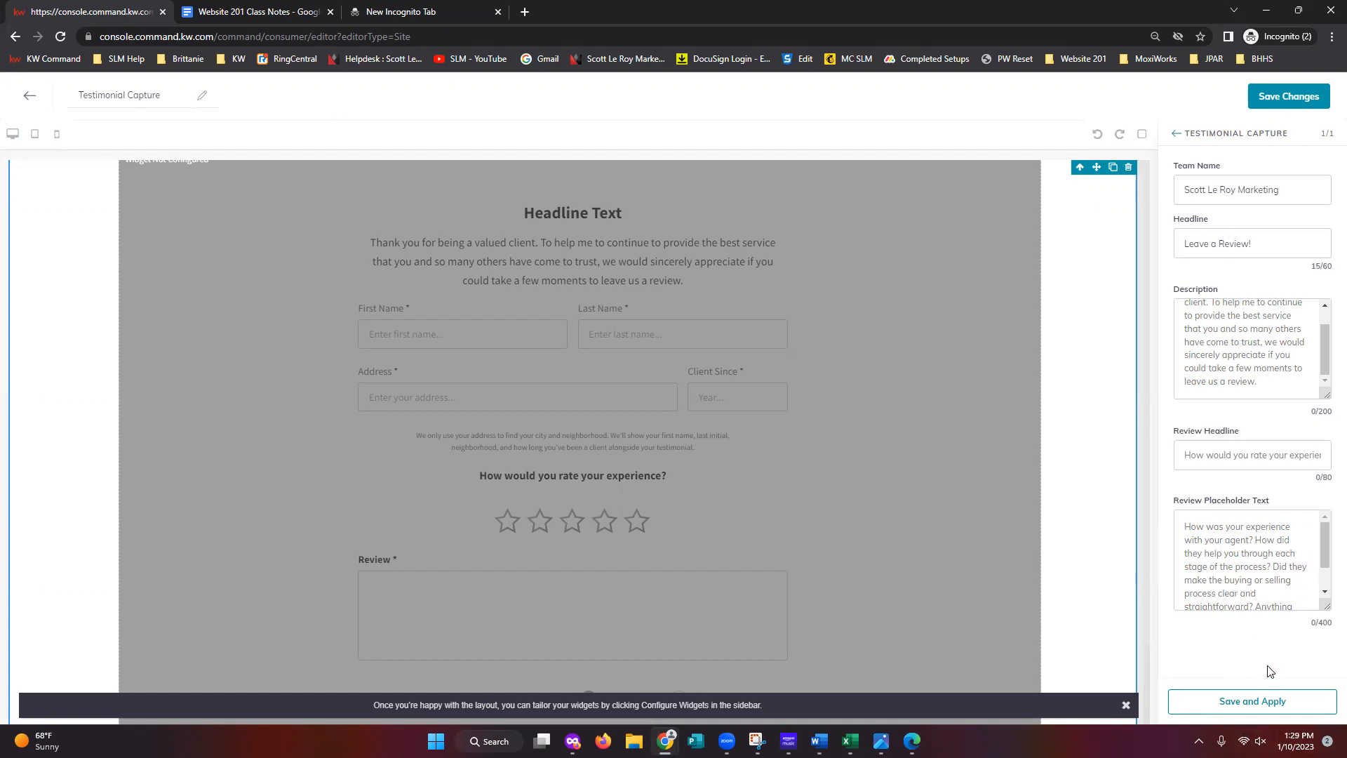
# - Save and apply the testimonial settings, then check the 'Leave a Review!' form on the canvas
pyautogui.click(1253, 710)
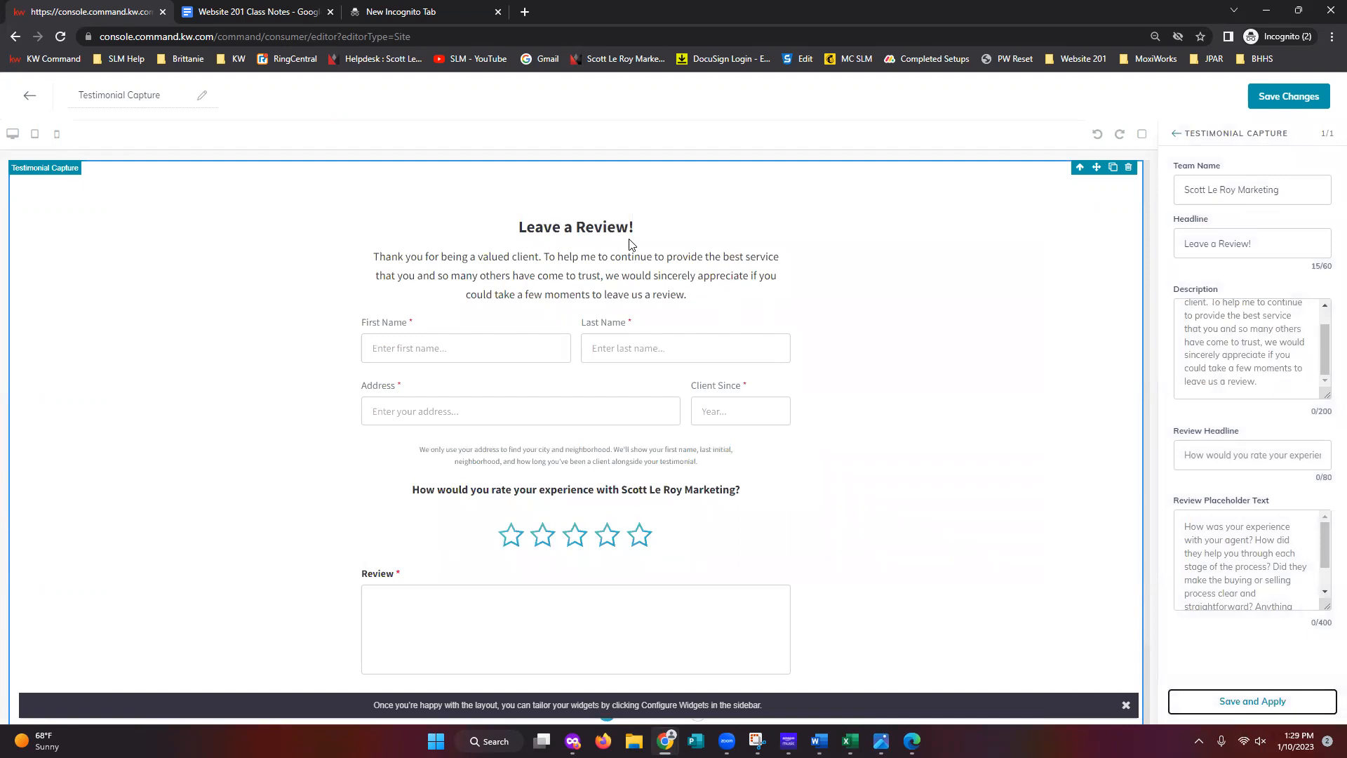
pyautogui.scroll(-1, 742, 362)
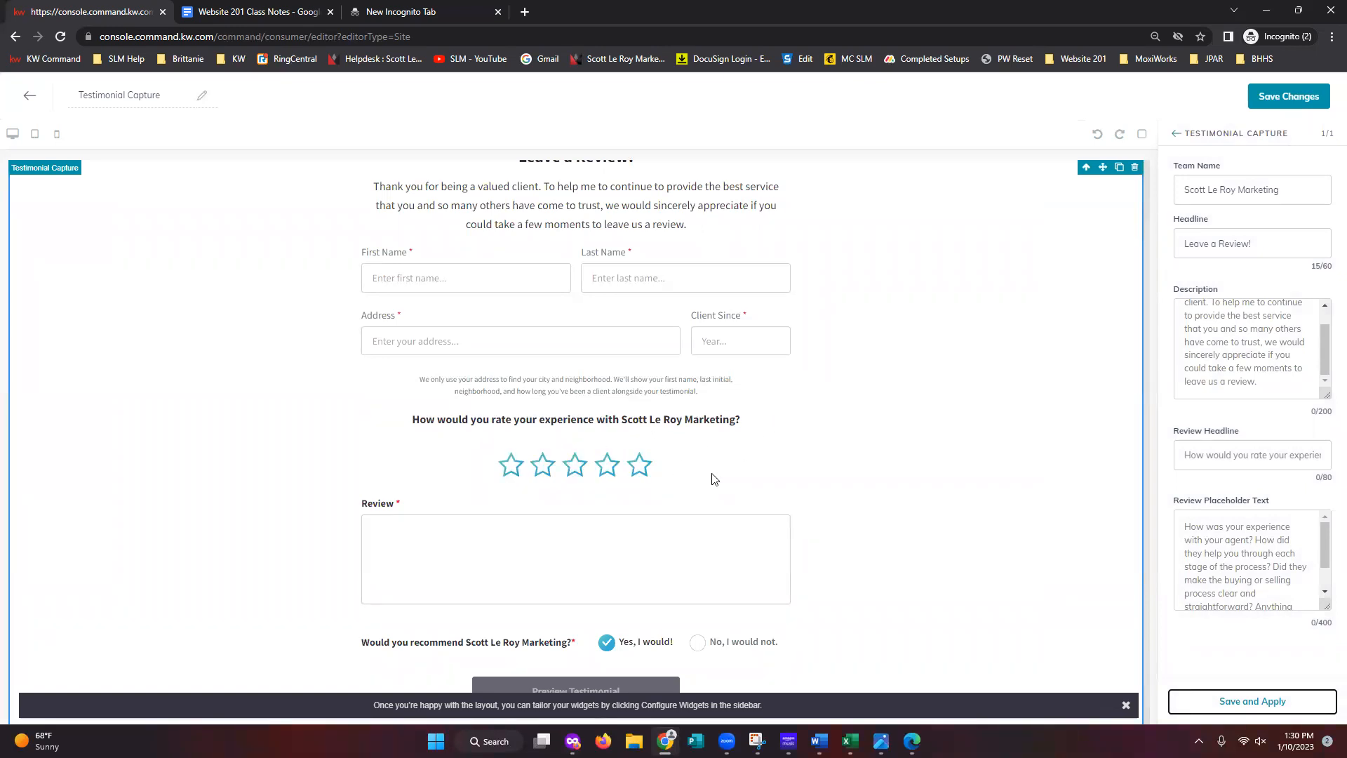
pyautogui.scroll(-1, 804, 487)
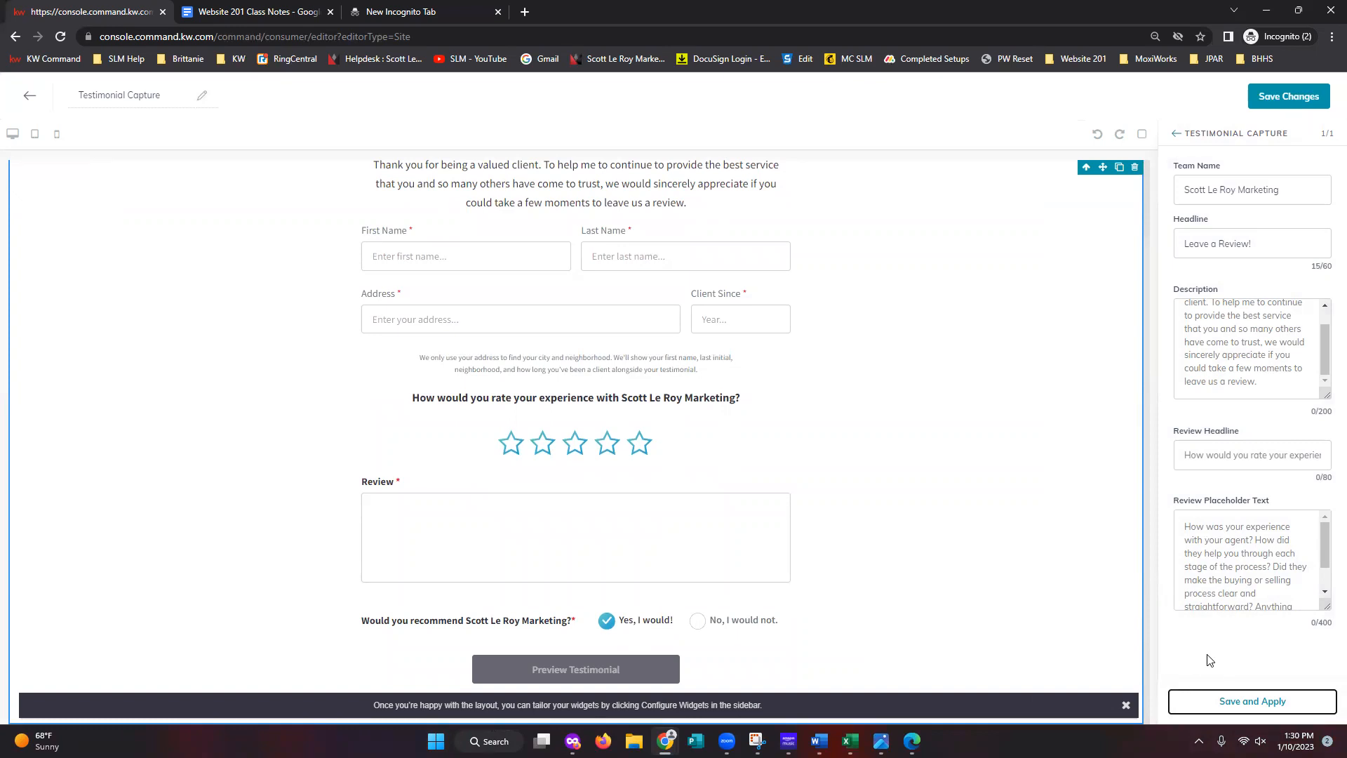
pyautogui.scroll(2, 1238, 351)
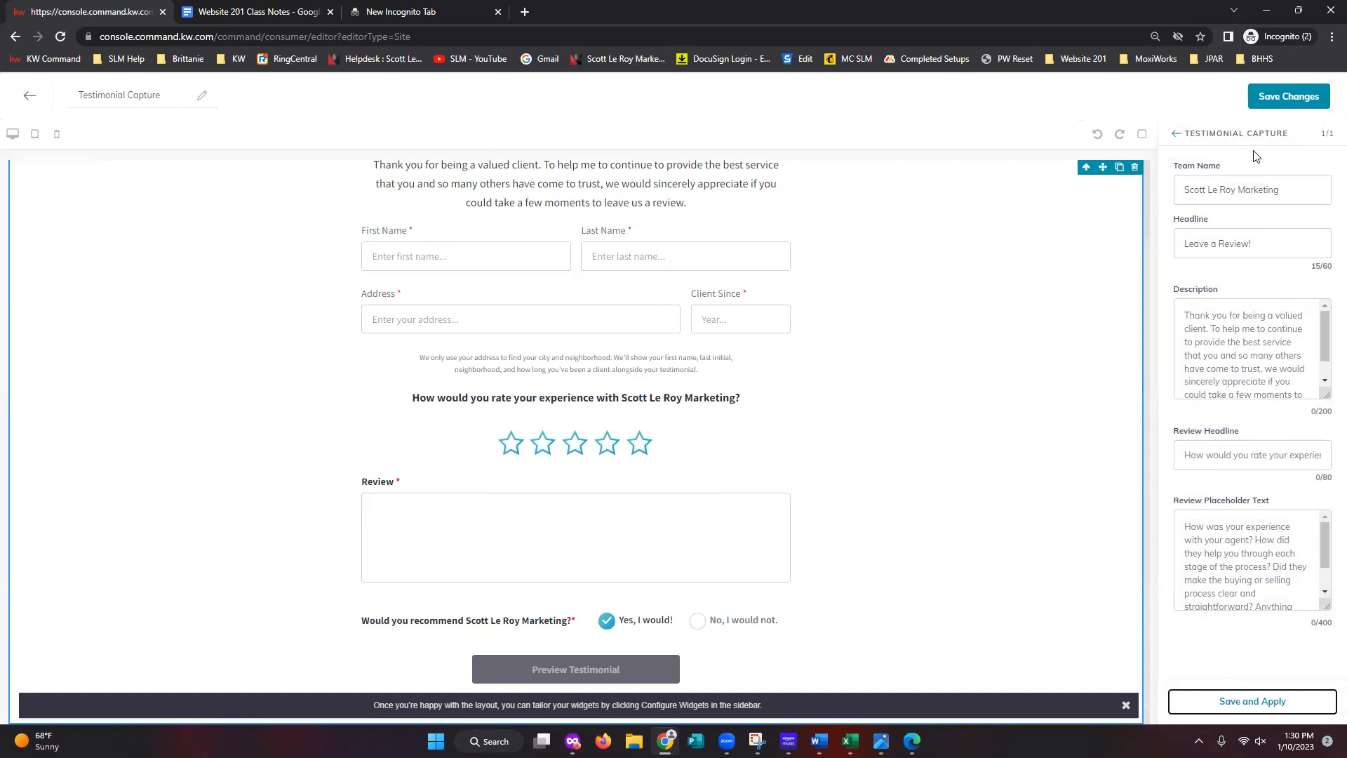
pyautogui.scroll(2, 1133, 291)
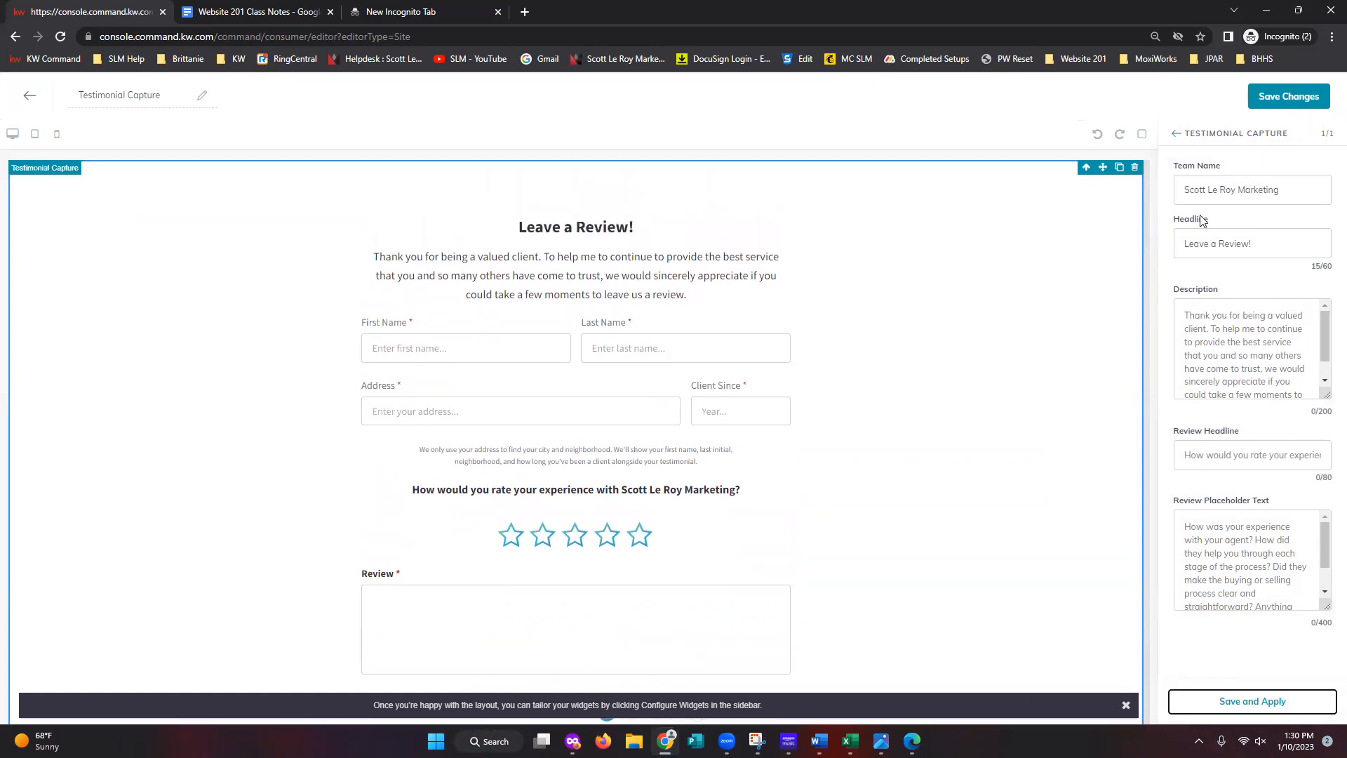
# - Save the Testimonial Capture page and decline publishing, returning to the Agent Site Pages list
pyautogui.click(1296, 101)
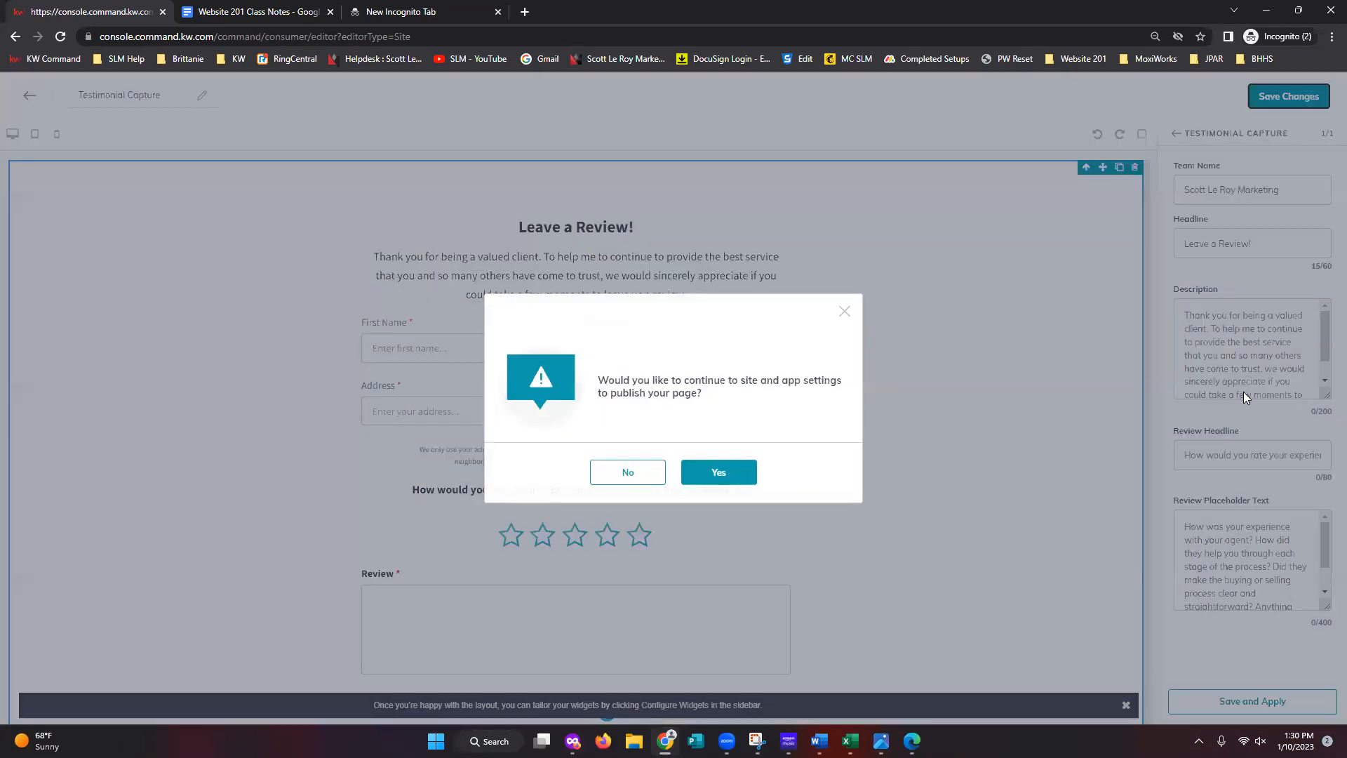
pyautogui.click(628, 487)
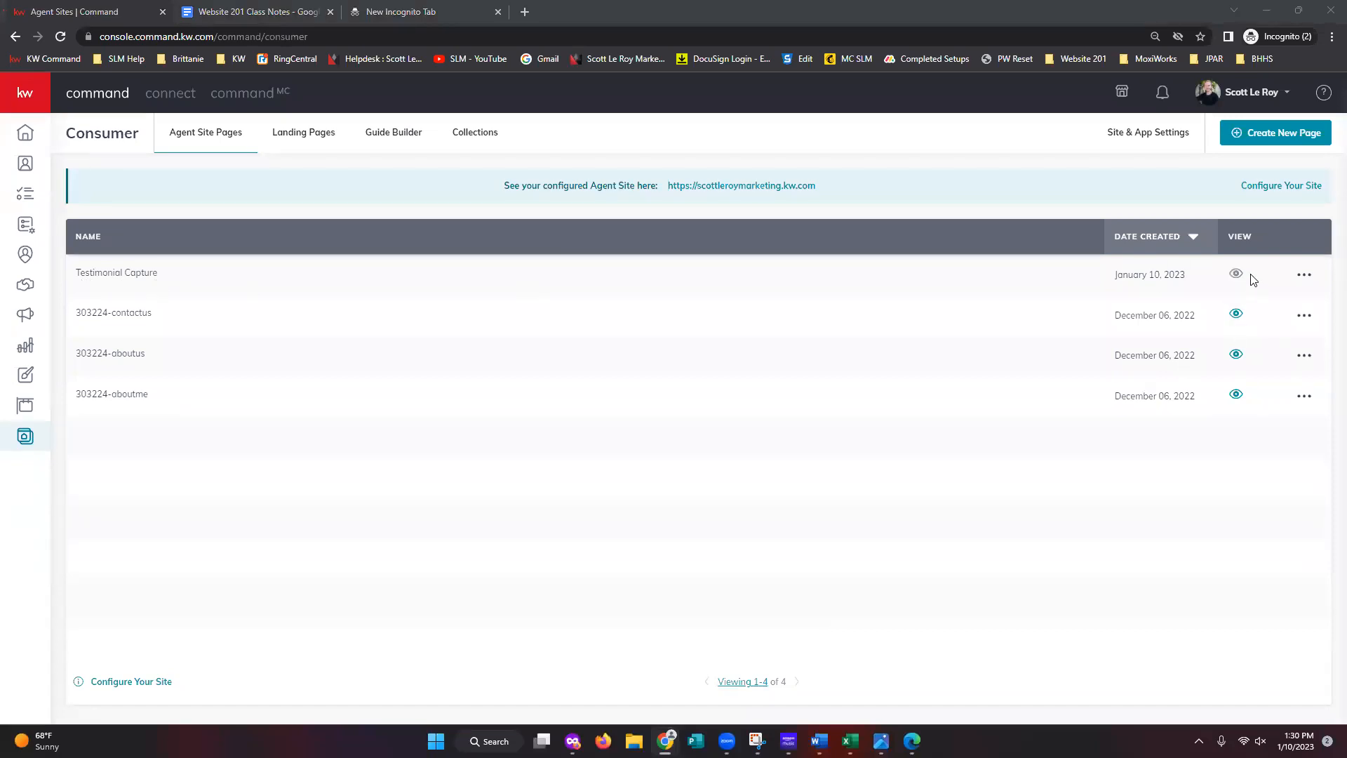
pyautogui.moveTo(1239, 284)
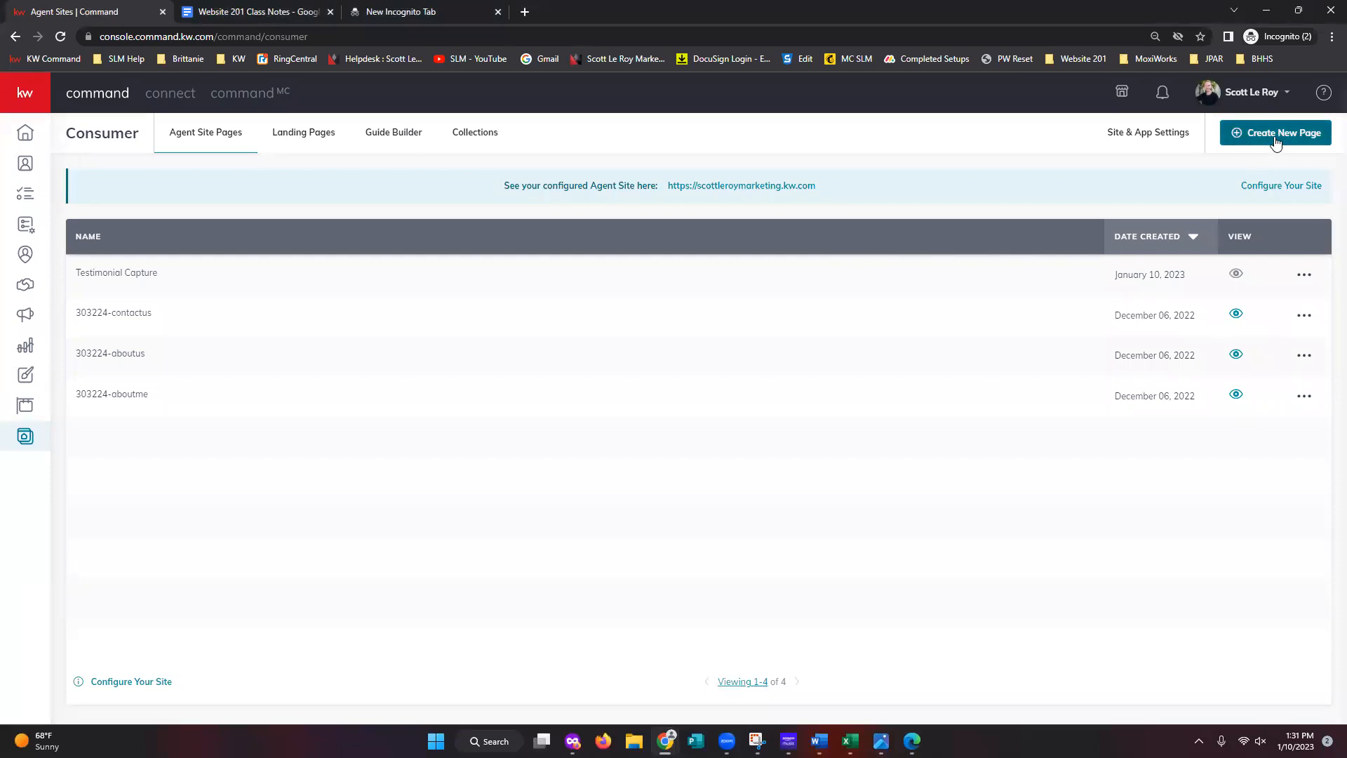
# - Create a new blank agent site sub-page and name it 'Mortgage Calc'
pyautogui.click(1276, 140)
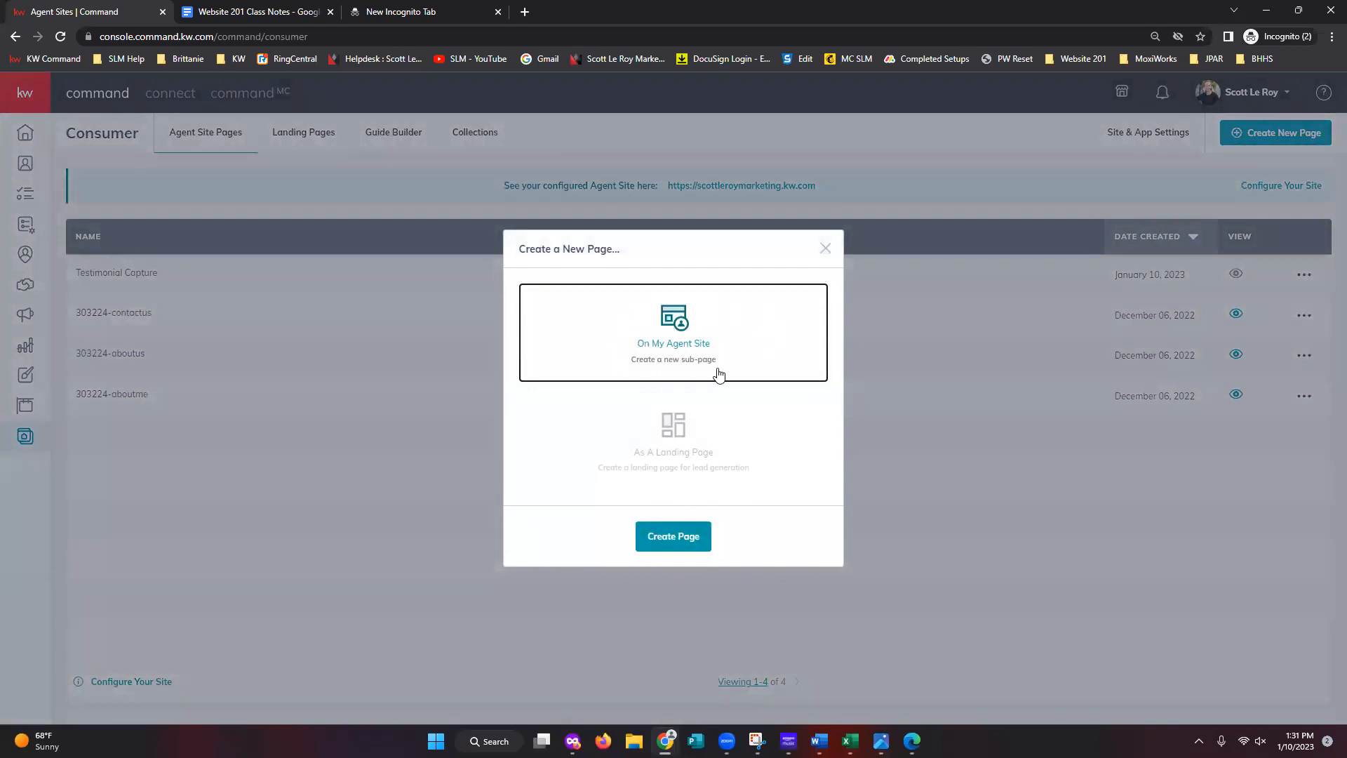
pyautogui.click(674, 538)
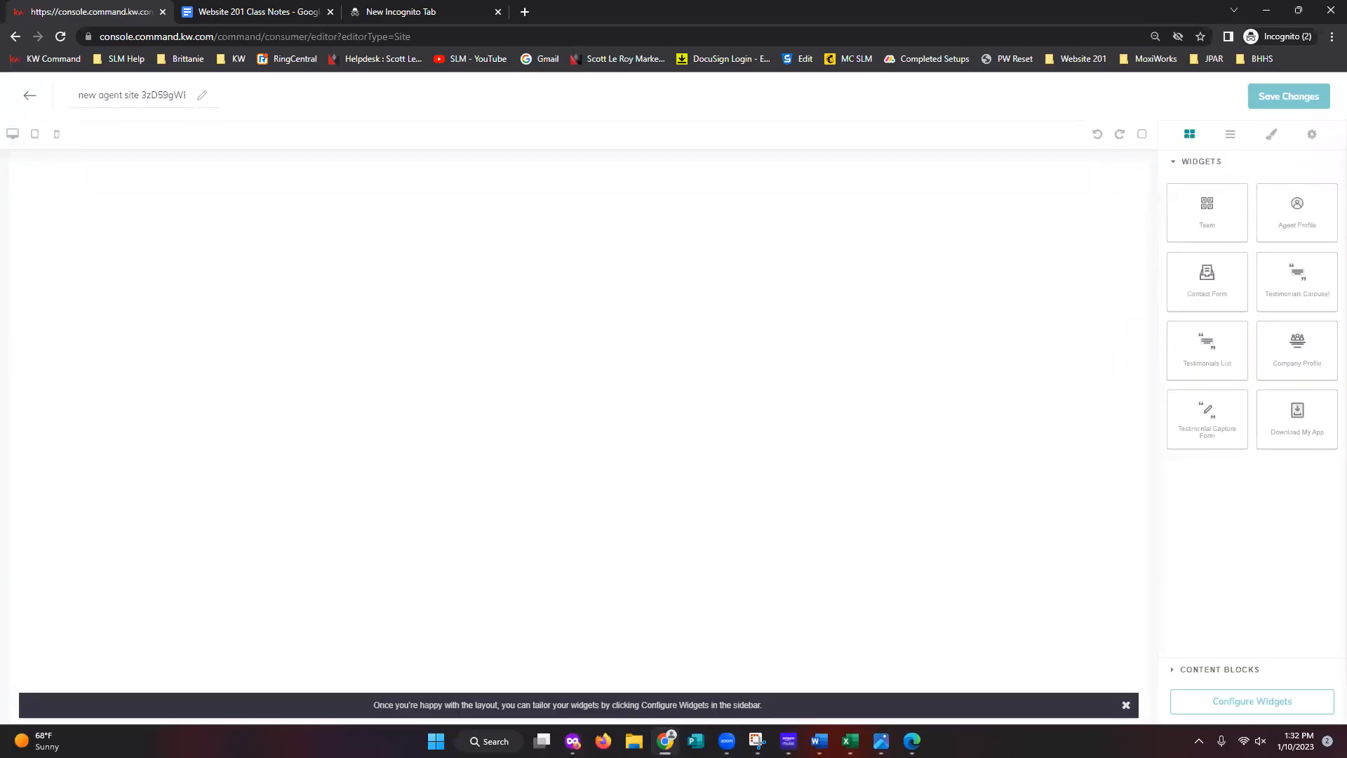
pyautogui.tripleClick(133, 95)
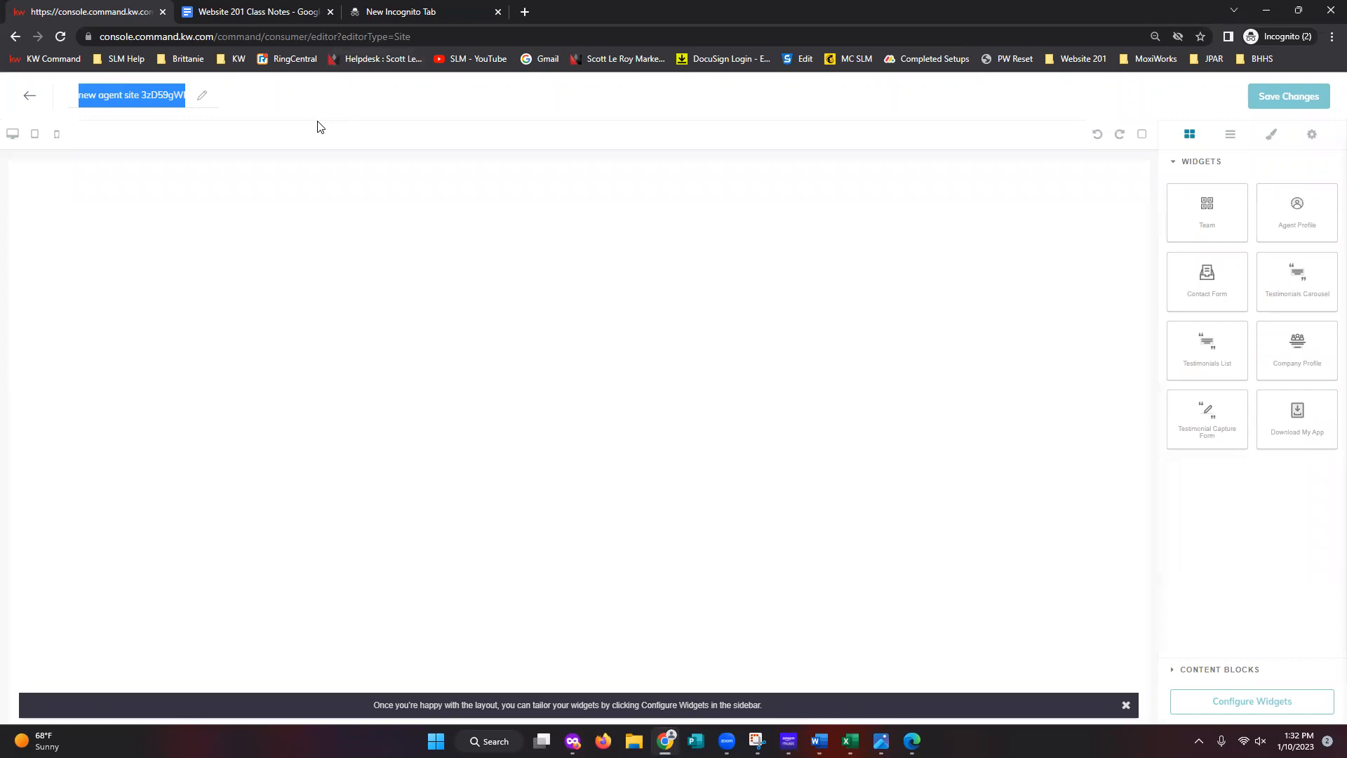
pyautogui.write('Mortgage C')
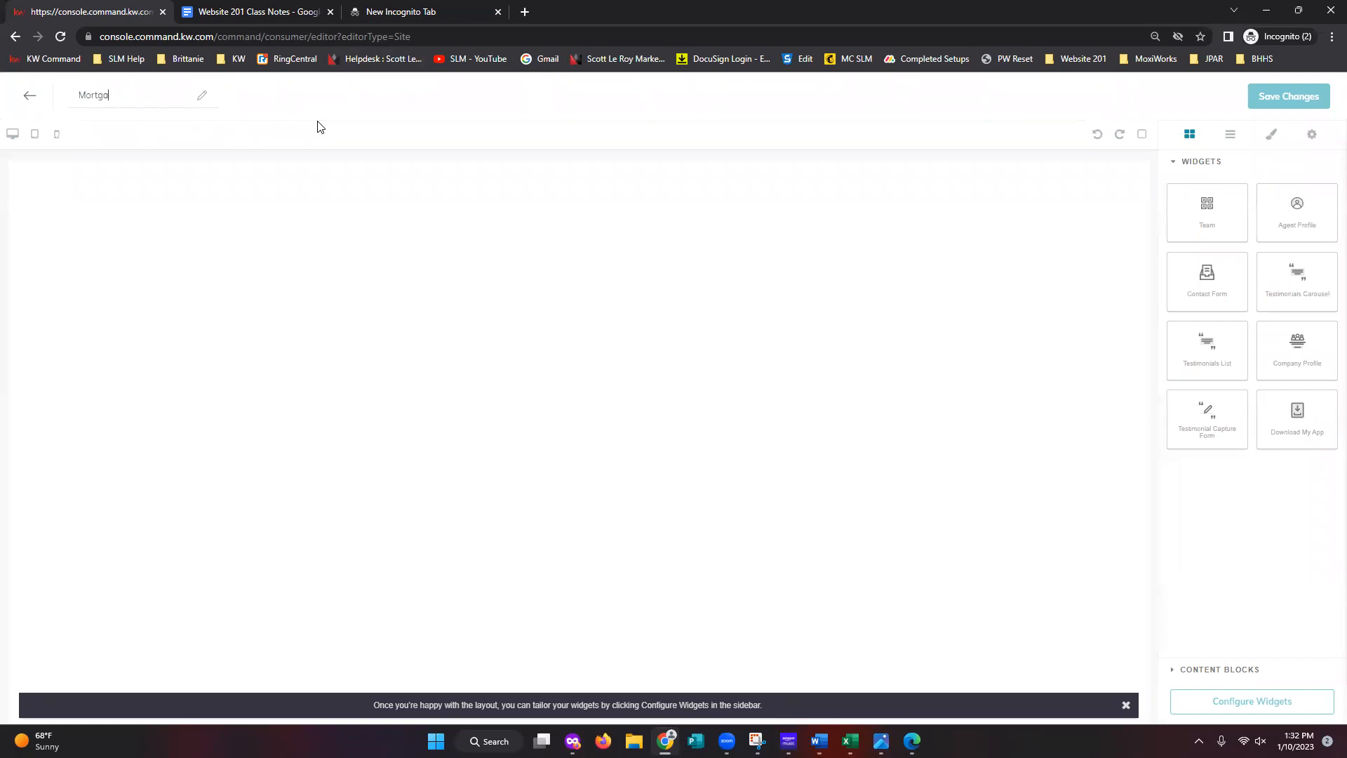
pyautogui.write('alc')
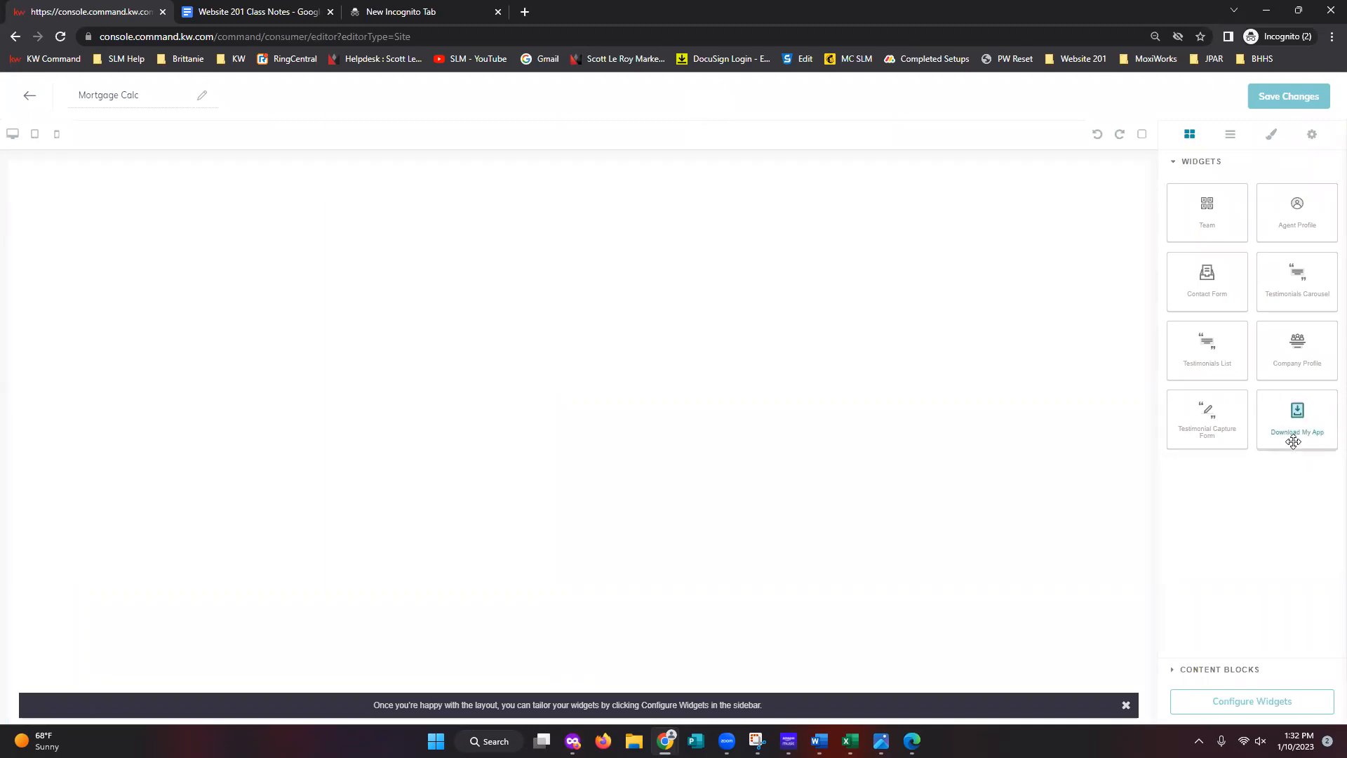
# - Place the Download My App widget on the empty Mortgage Calc page and expand Content Blocks
pyautogui.moveTo(1300, 417); pyautogui.dragTo(652, 291)
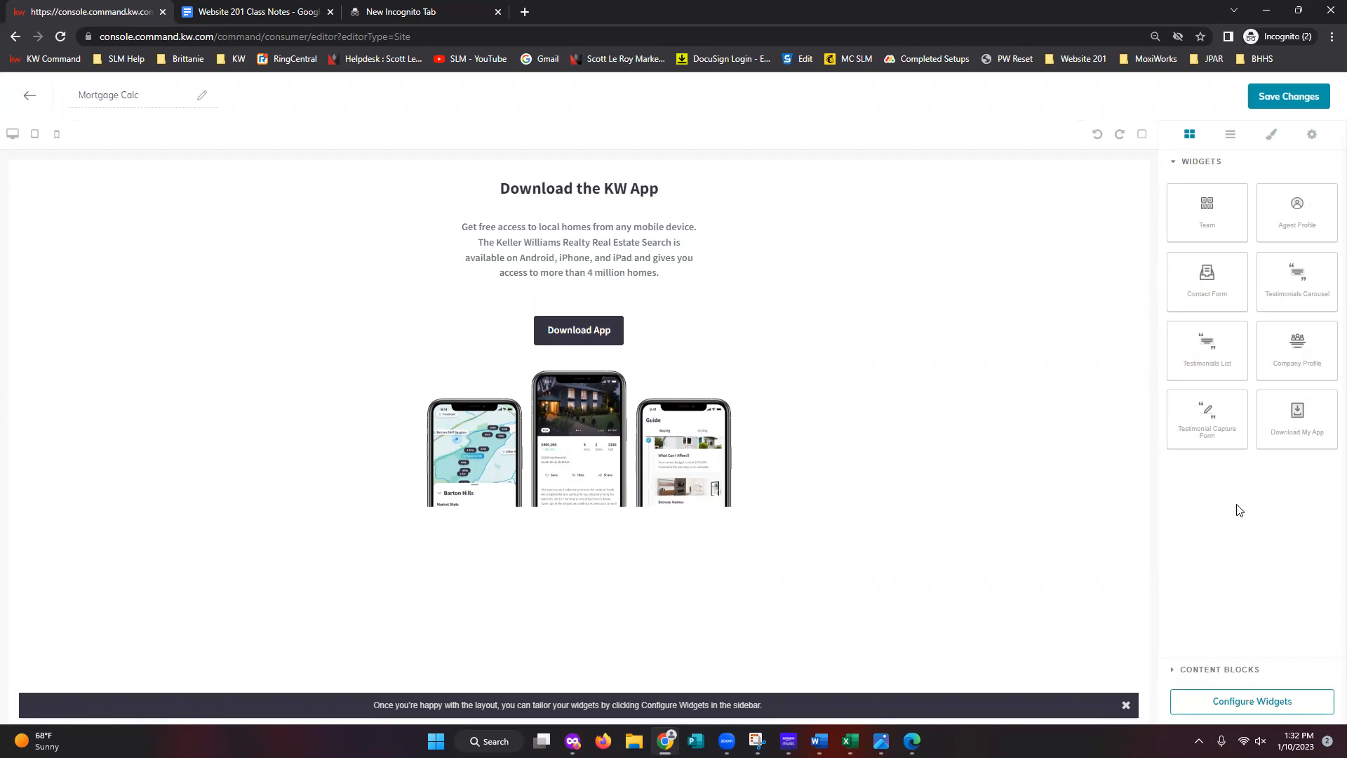
pyautogui.click(1261, 674)
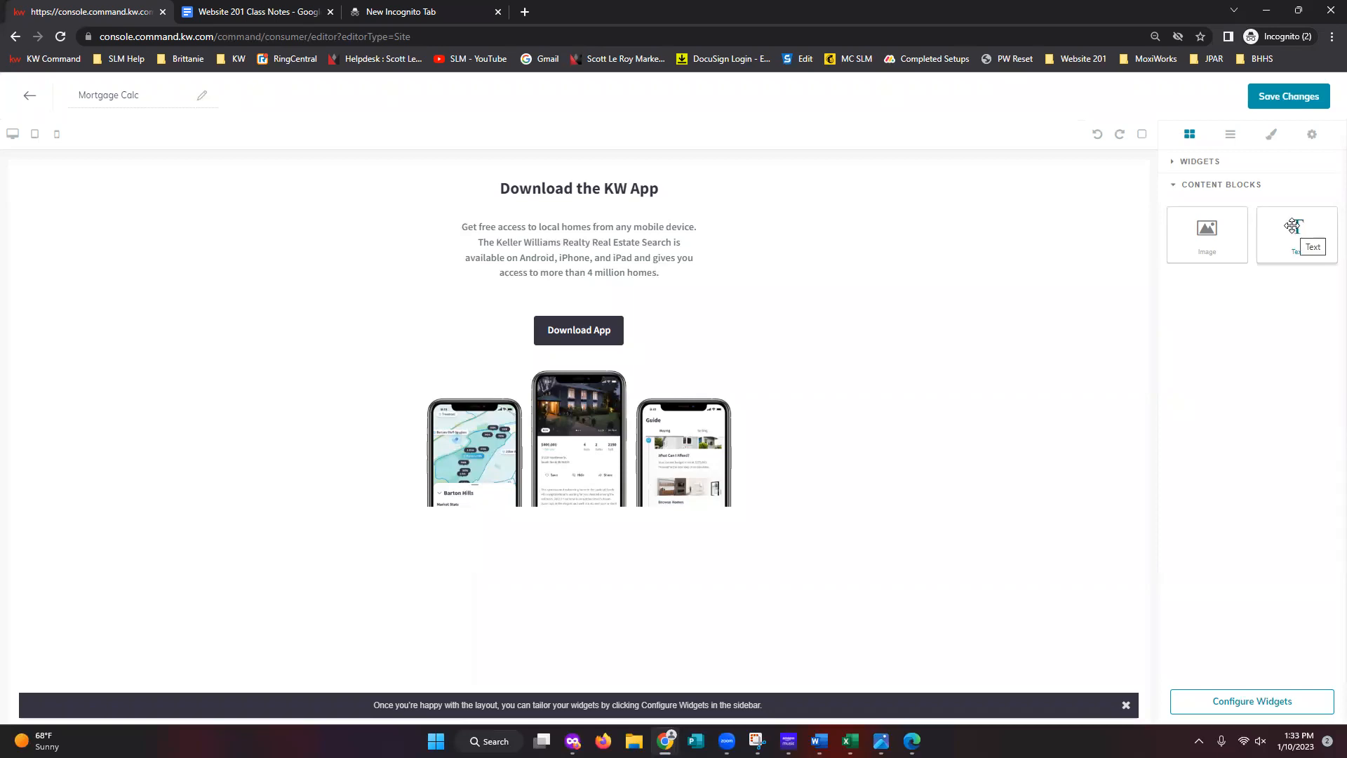
# - Place a Text block above the Download the KW App heading and select its placeholder text
pyautogui.moveTo(1291, 226); pyautogui.dragTo(1008, 491)
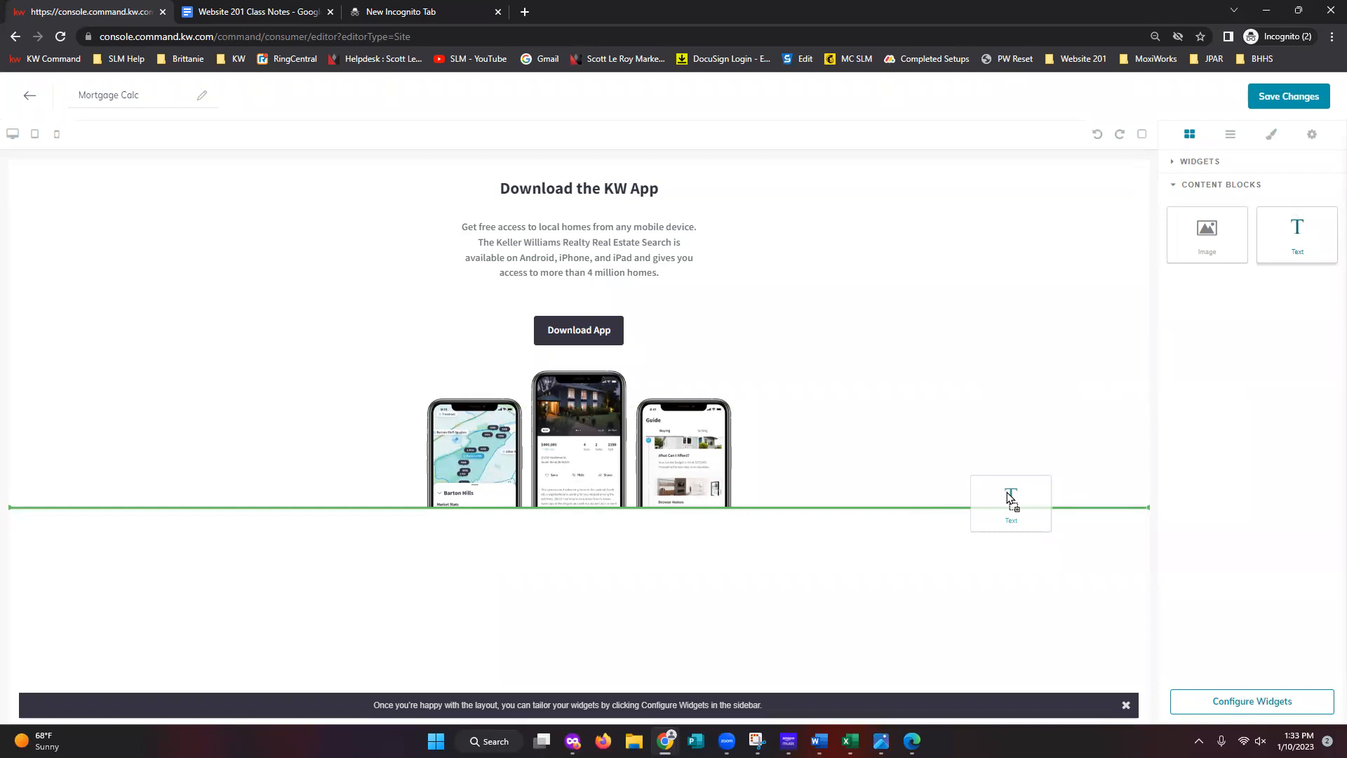
pyautogui.moveTo(1009, 497); pyautogui.dragTo(911, 197)
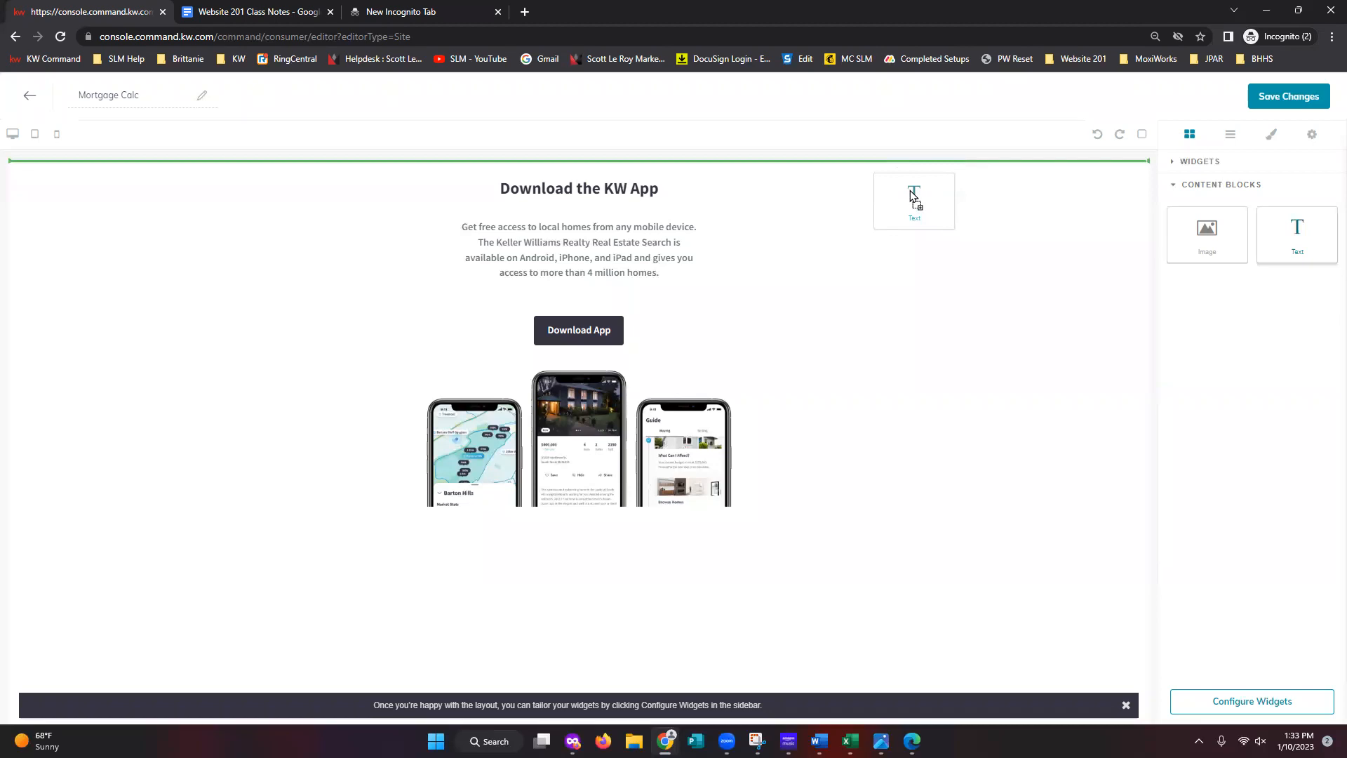
pyautogui.moveTo(910, 191); pyautogui.dragTo(814, 181)
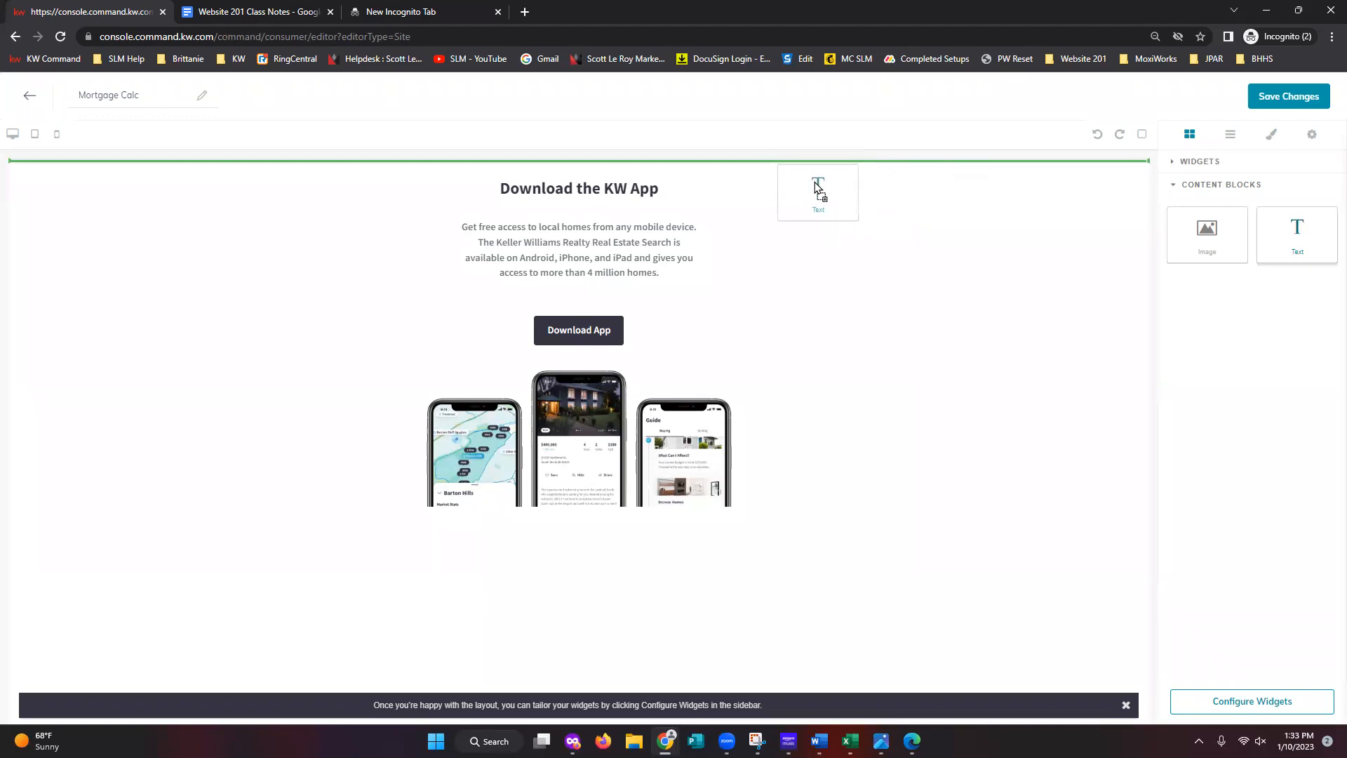
pyautogui.moveTo(815, 183); pyautogui.dragTo(812, 177)
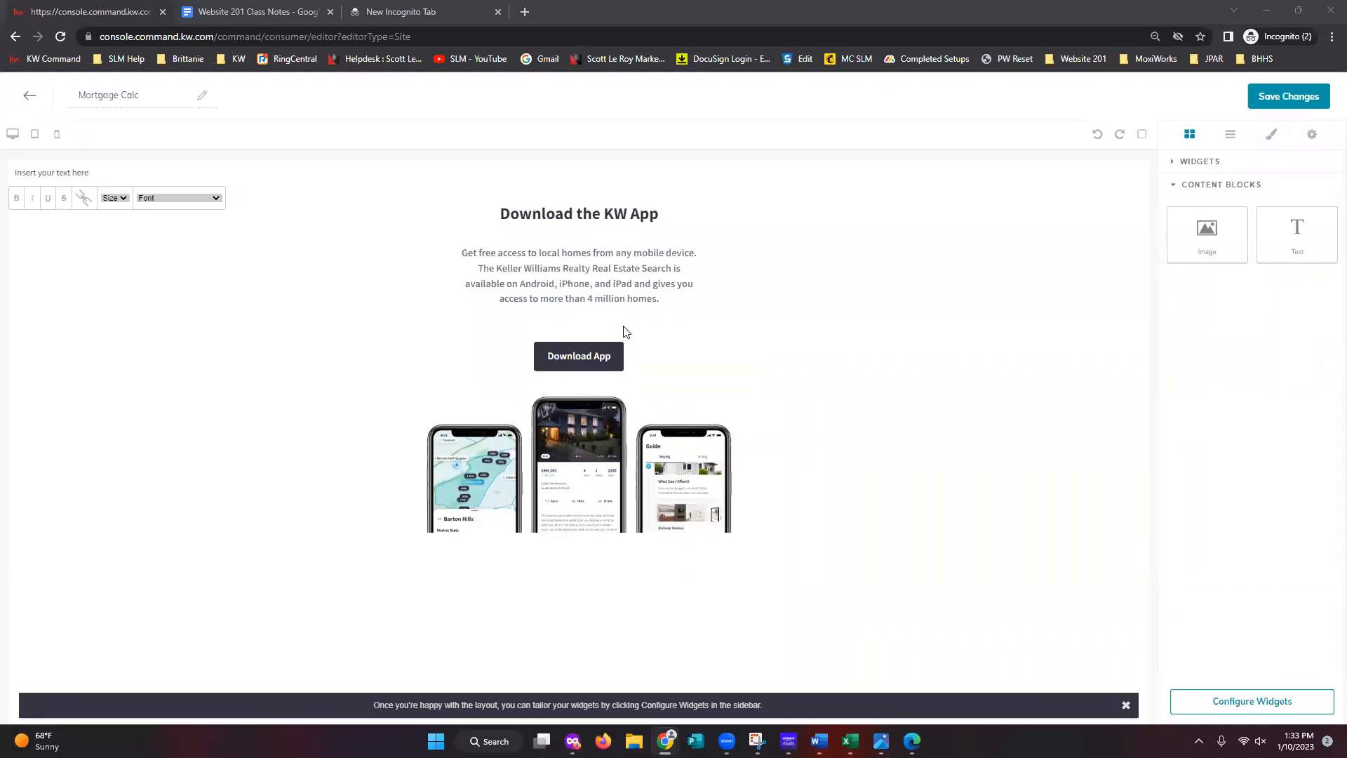
pyautogui.tripleClick(85, 173)
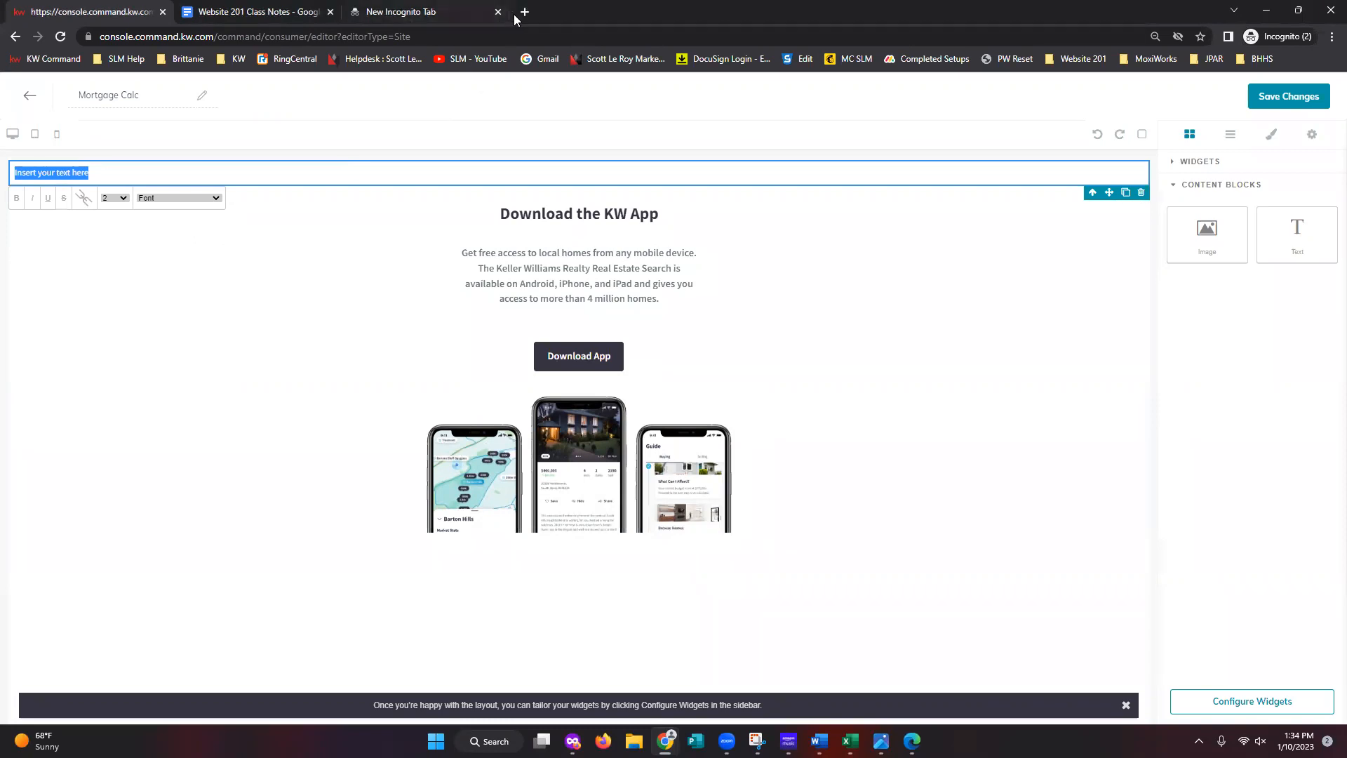
# - In the incognito tab, open the Website 201 mortgagecalculator.org bookmark and copy its URL
pyautogui.click(430, 12)
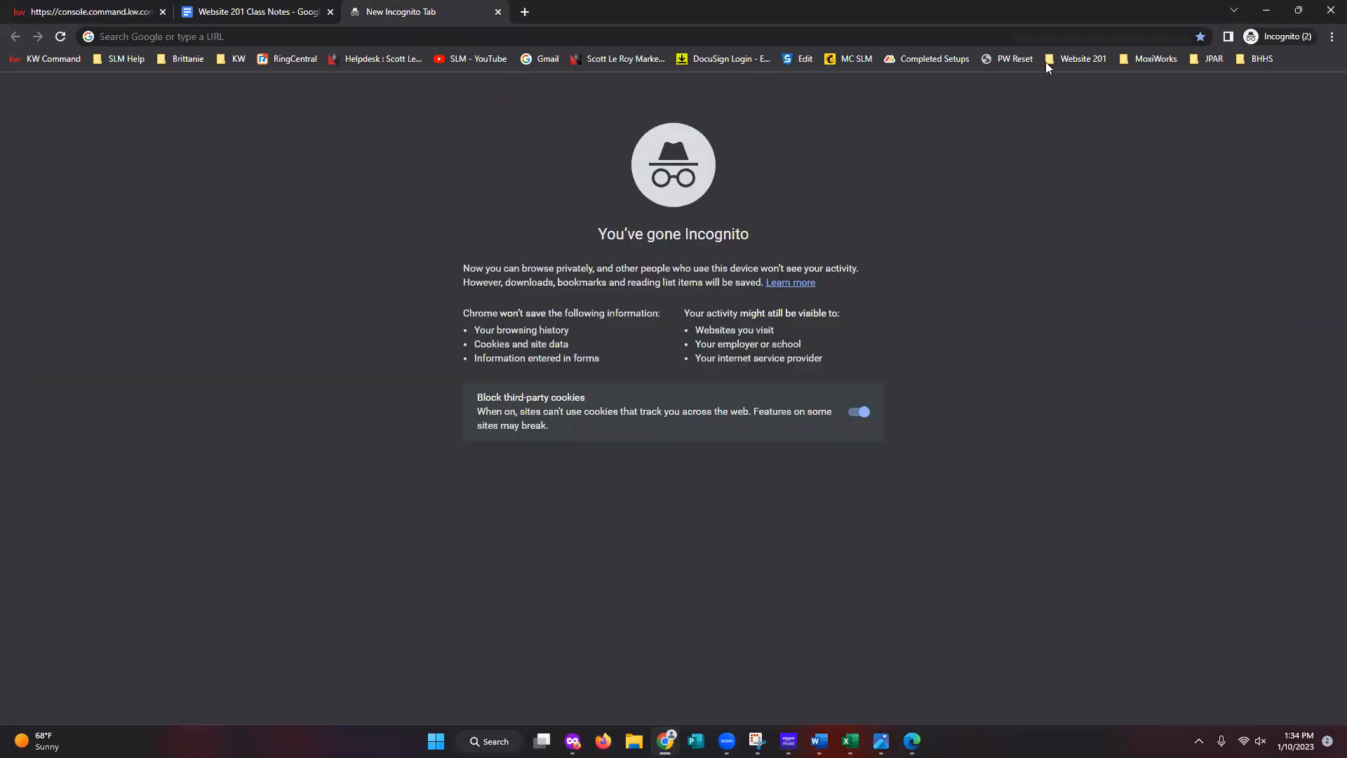
pyautogui.click(1083, 59)
pyautogui.click(1088, 85)
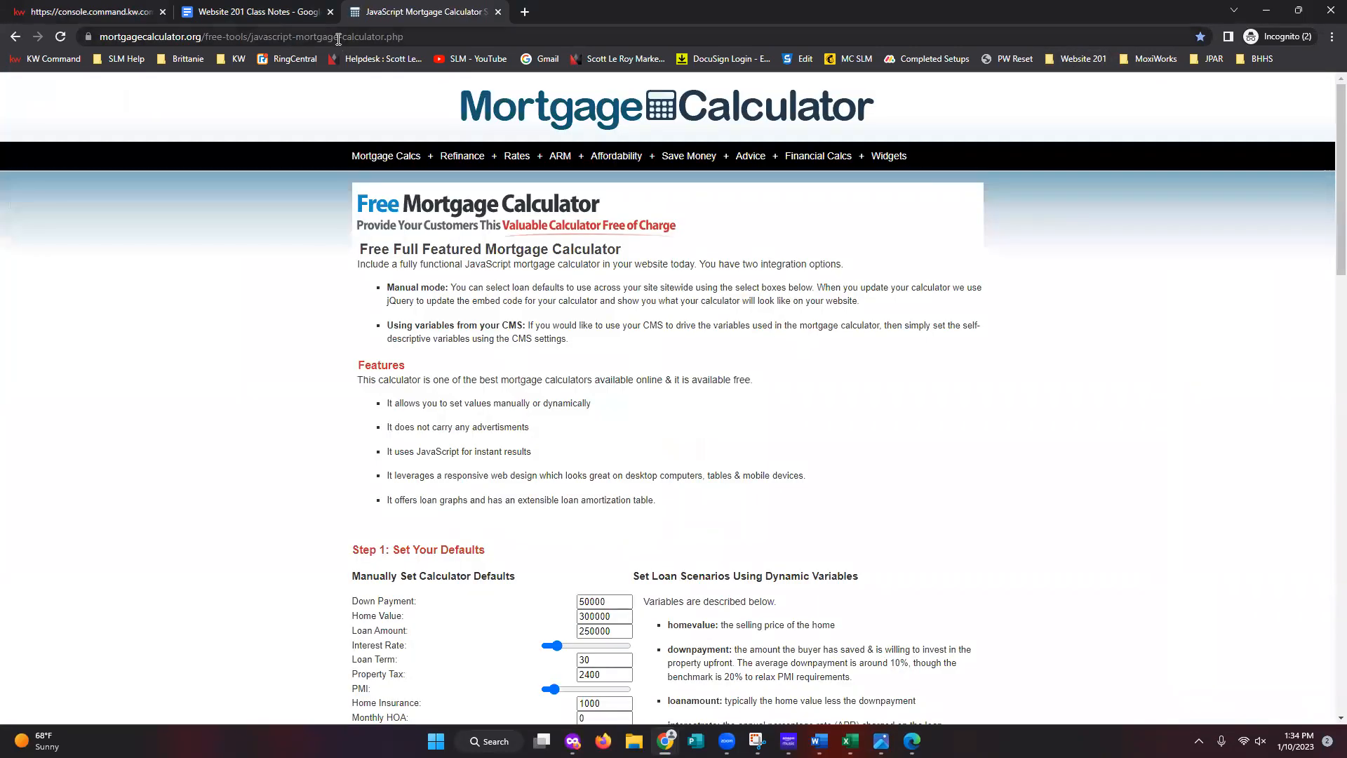
pyautogui.click(338, 40)
pyautogui.rightClick(338, 41)
pyautogui.click(358, 120)
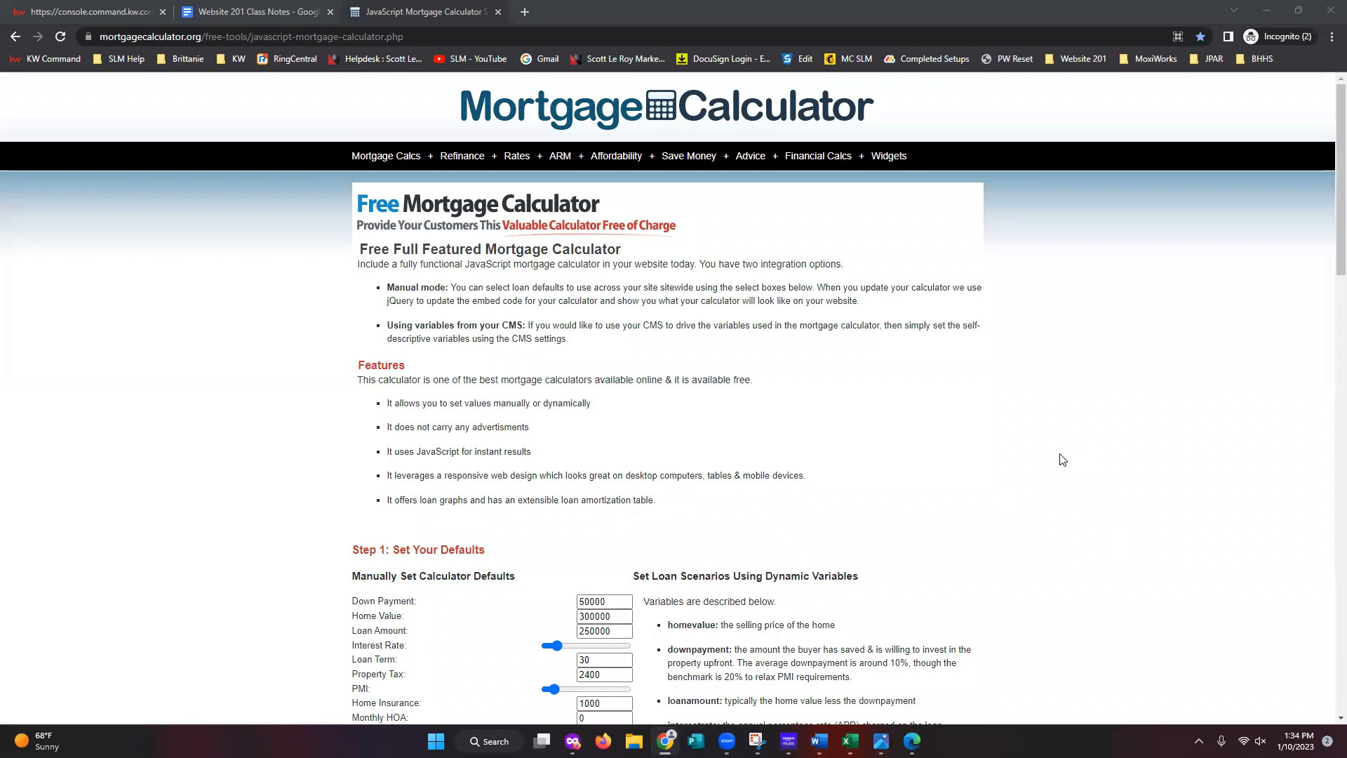
# - Look over the Mortgage Calculator iframe embed code in the Website 201 Class Notes, then return to the calculator tab
pyautogui.click(243, 10)
pyautogui.scroll(5, 1267, 528)
pyautogui.moveTo(1340, 522); pyautogui.dragTo(1329, 147)
pyautogui.scroll(-10, 743, 403)
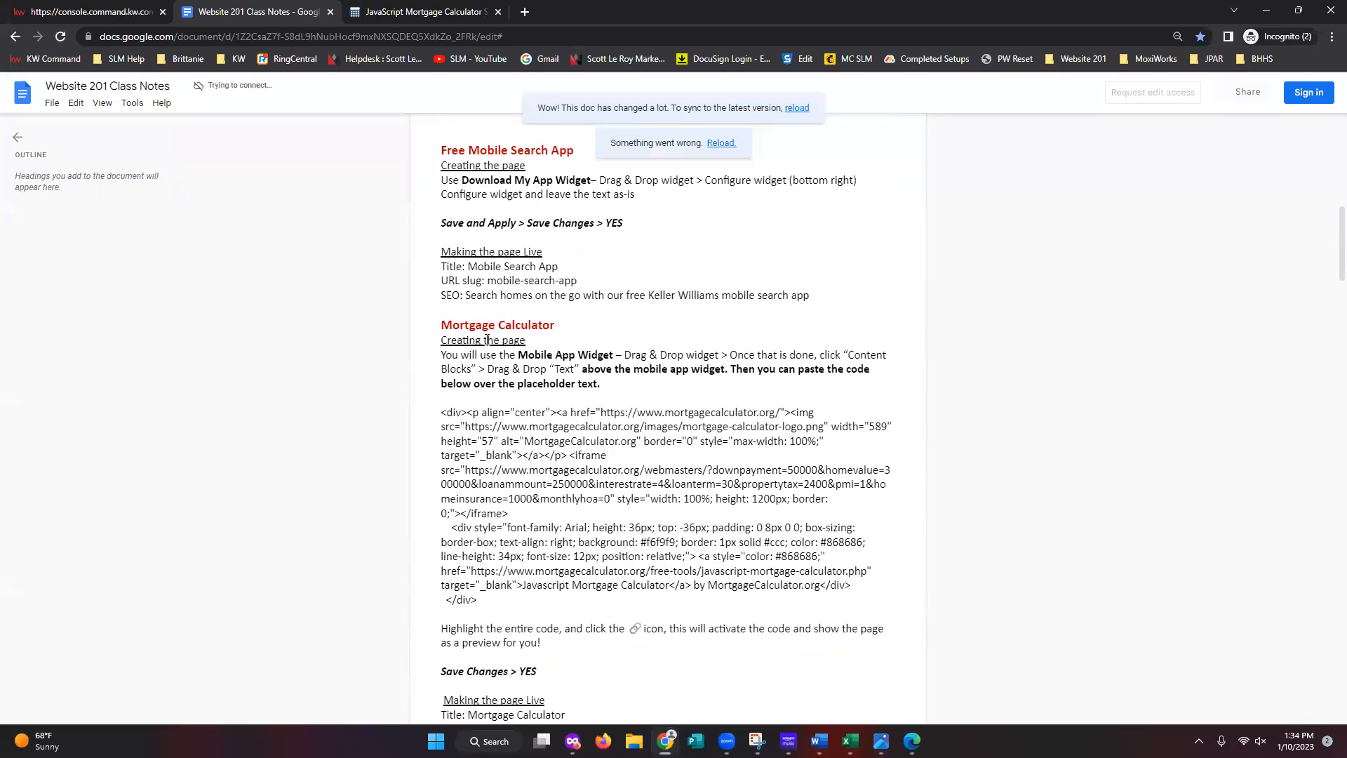
pyautogui.moveTo(477, 599); pyautogui.dragTo(439, 410)
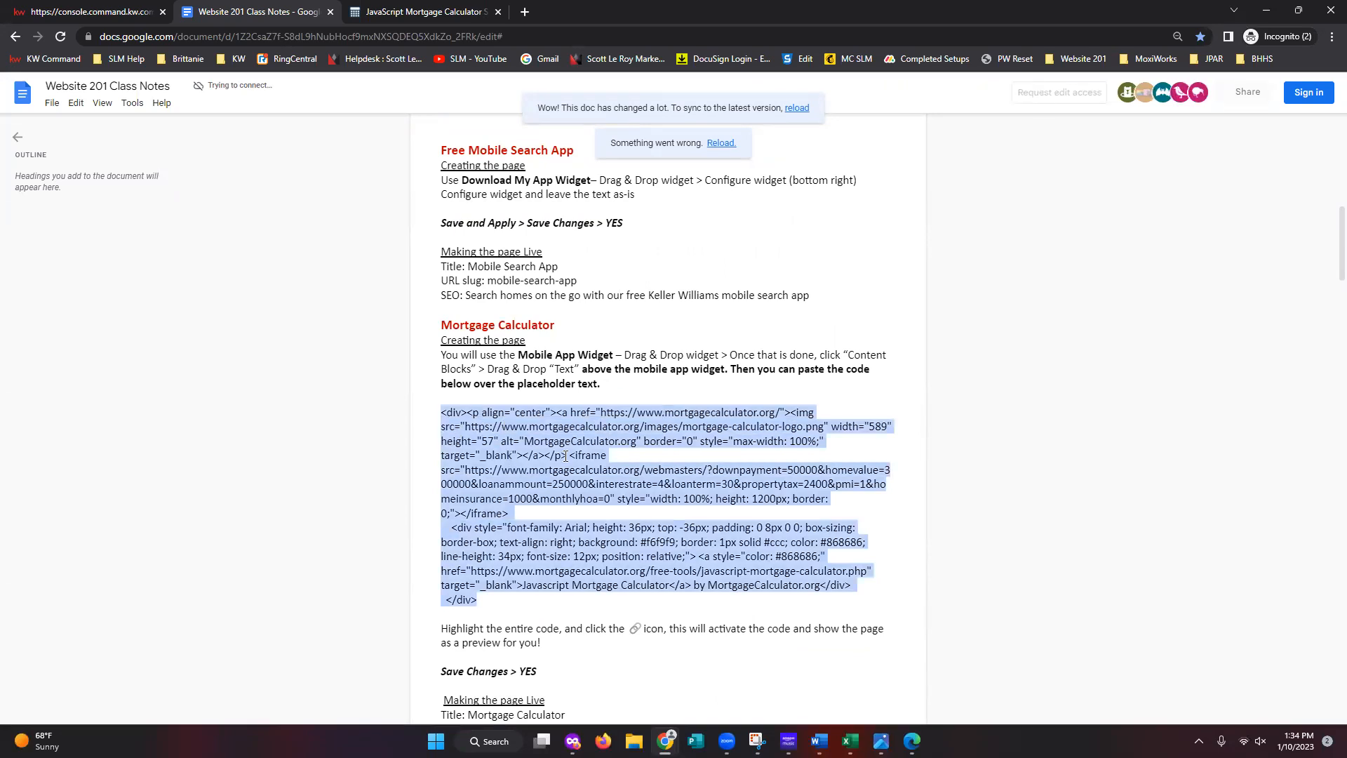
pyautogui.click(864, 403)
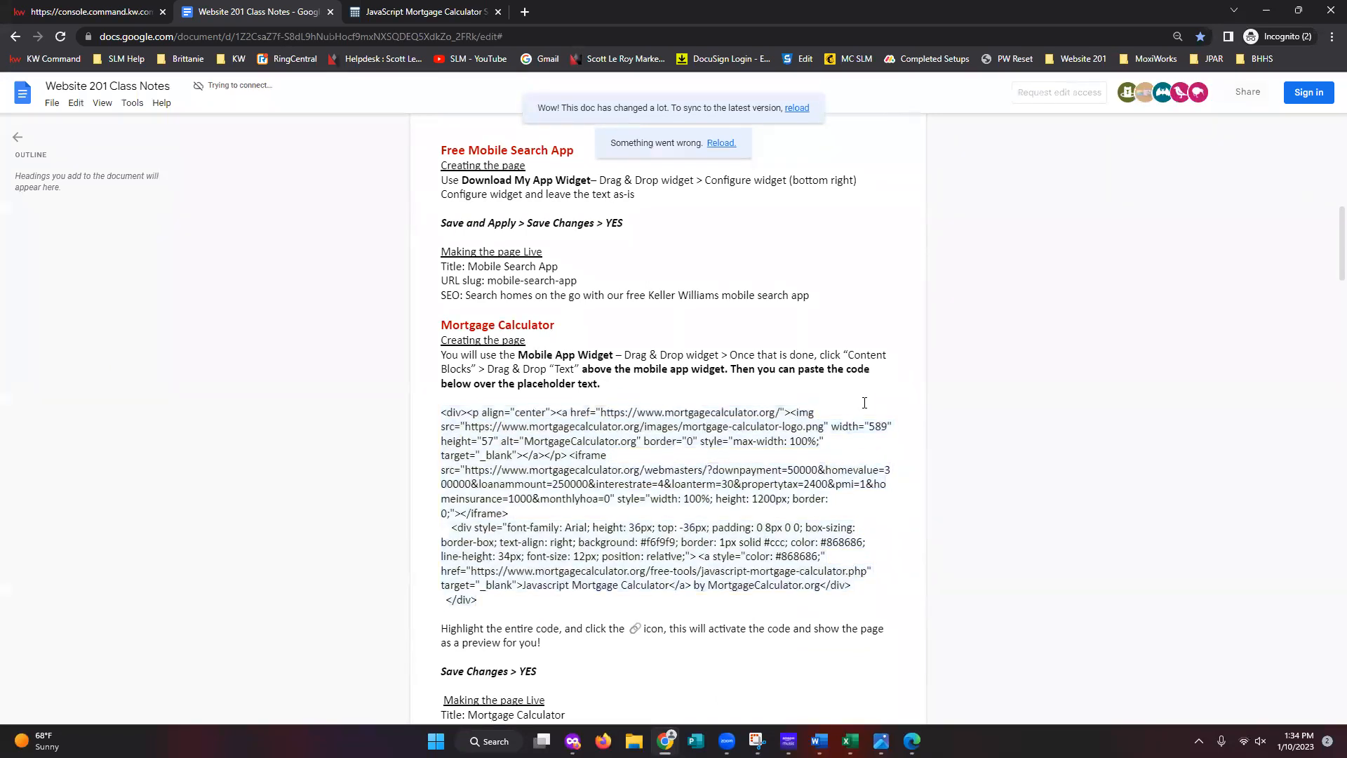
pyautogui.click(400, 10)
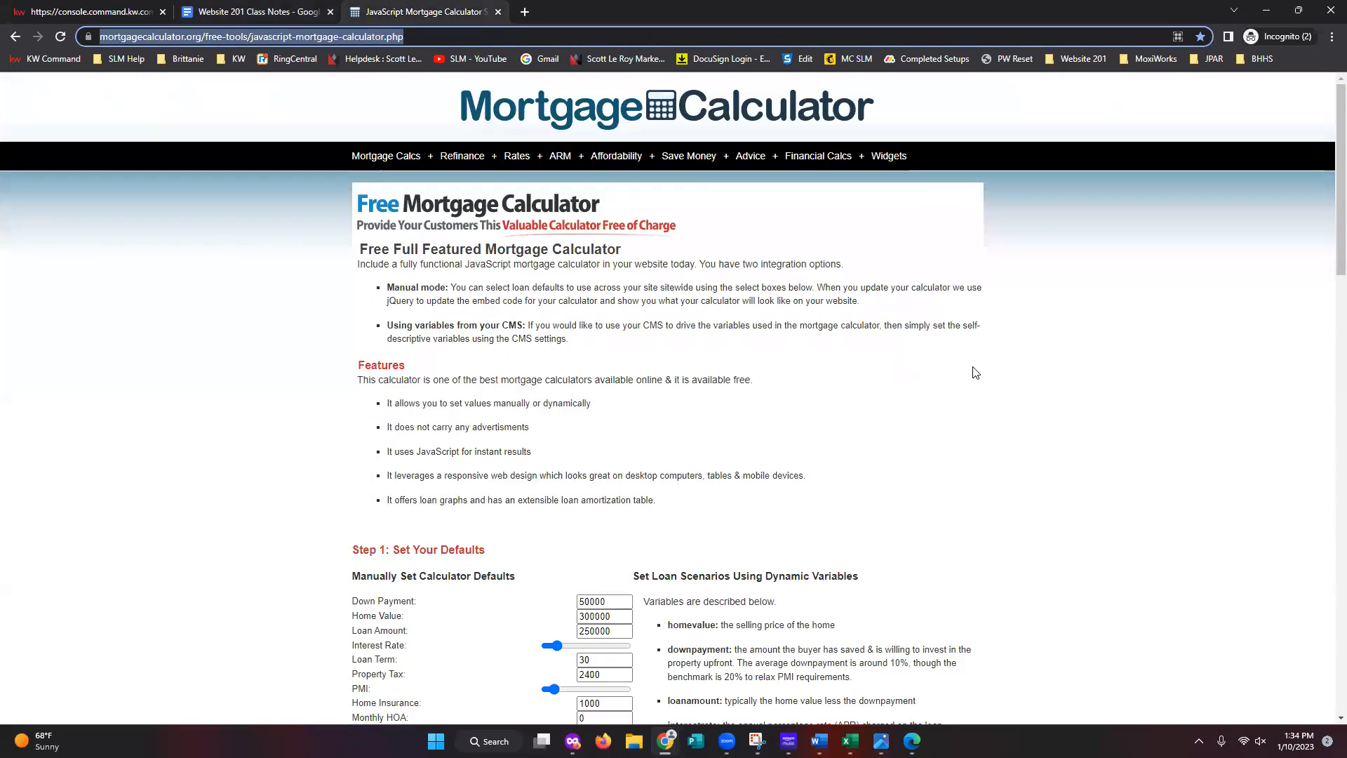
# - Copy the calculator's Step 2 embed source code using Copy to clipboard
pyautogui.scroll(-1, 979, 373)
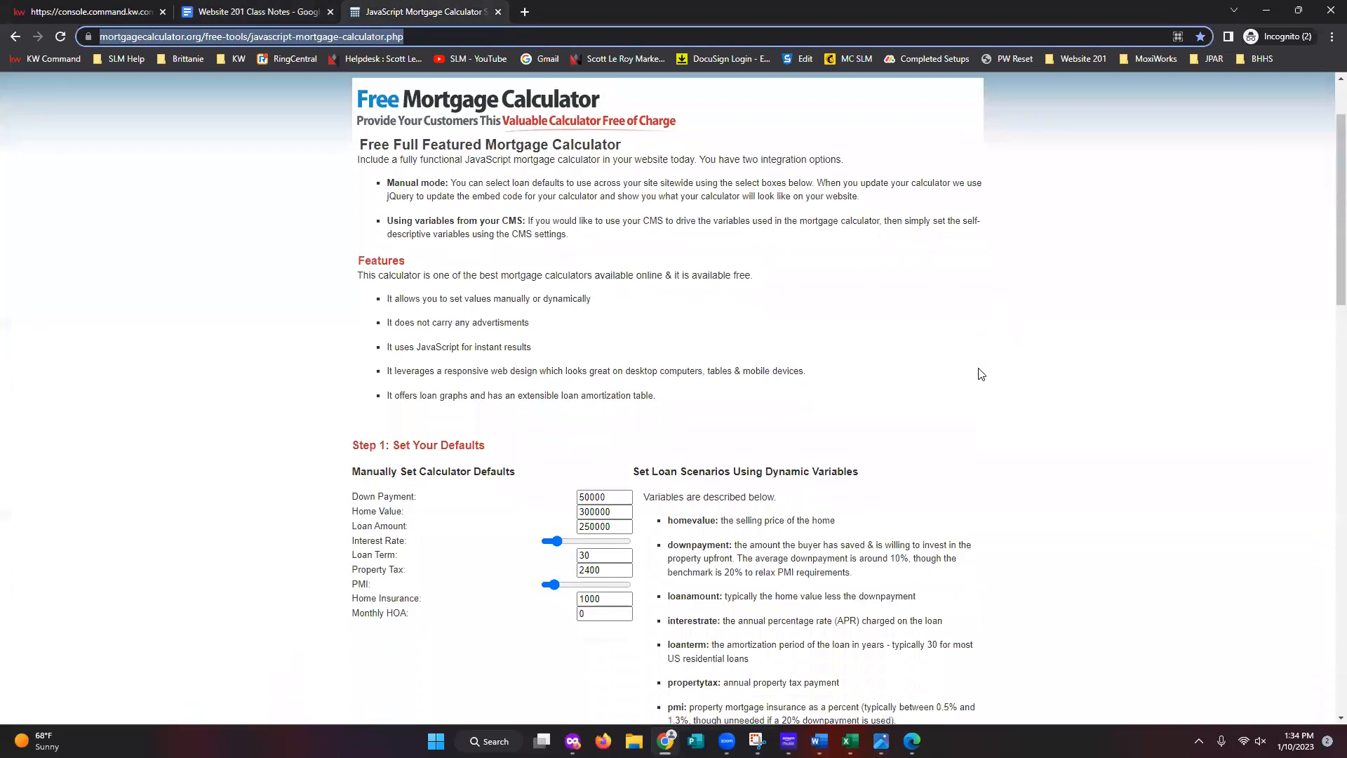
pyautogui.scroll(-6, 980, 374)
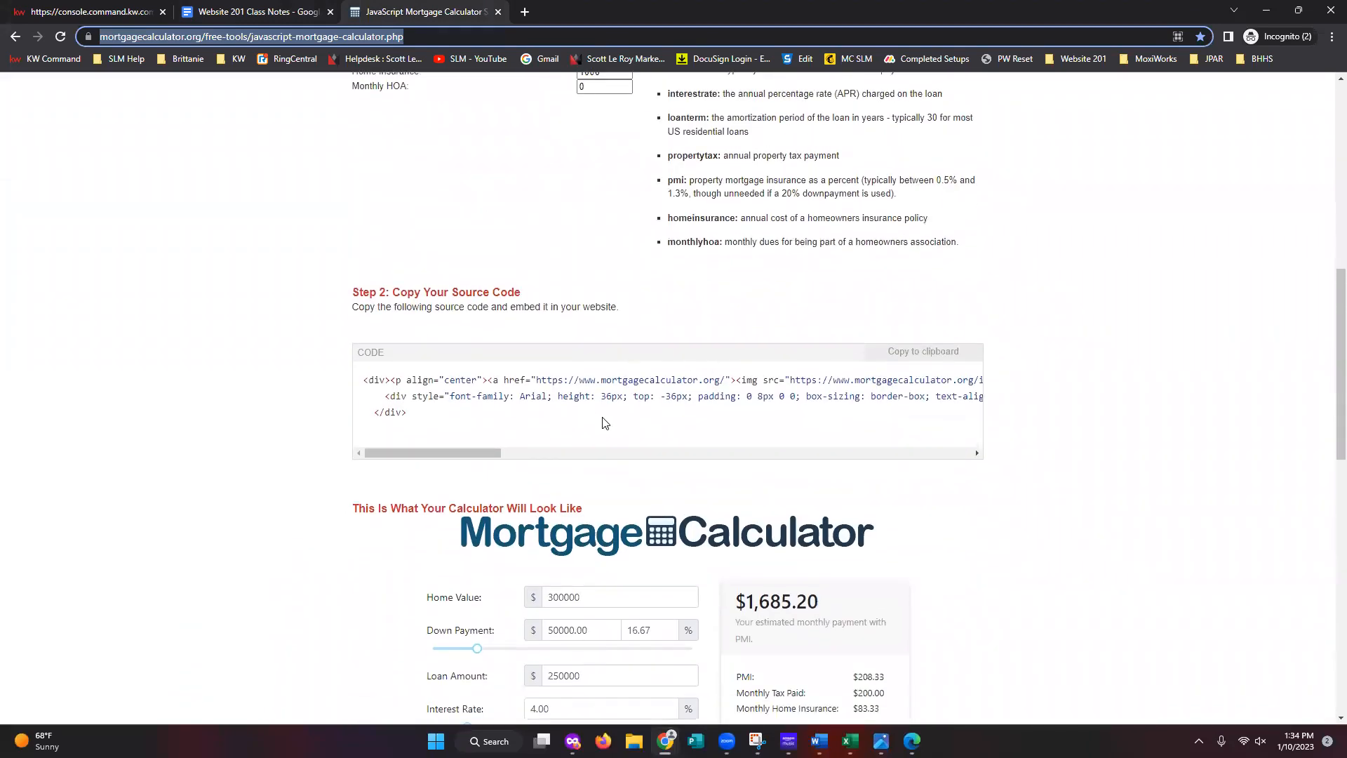
pyautogui.scroll(-3, 917, 475)
pyautogui.scroll(-5, 919, 481)
pyautogui.scroll(5, 919, 480)
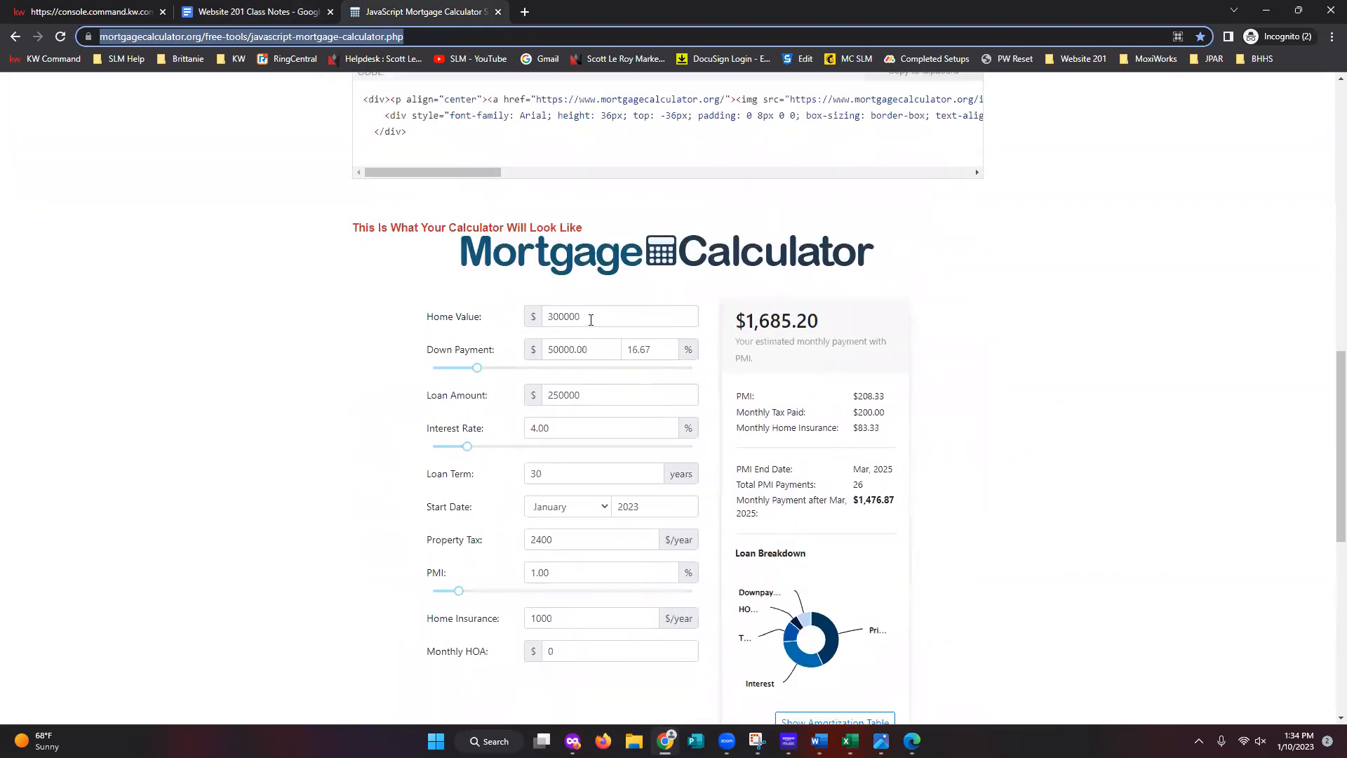
pyautogui.click(590, 320)
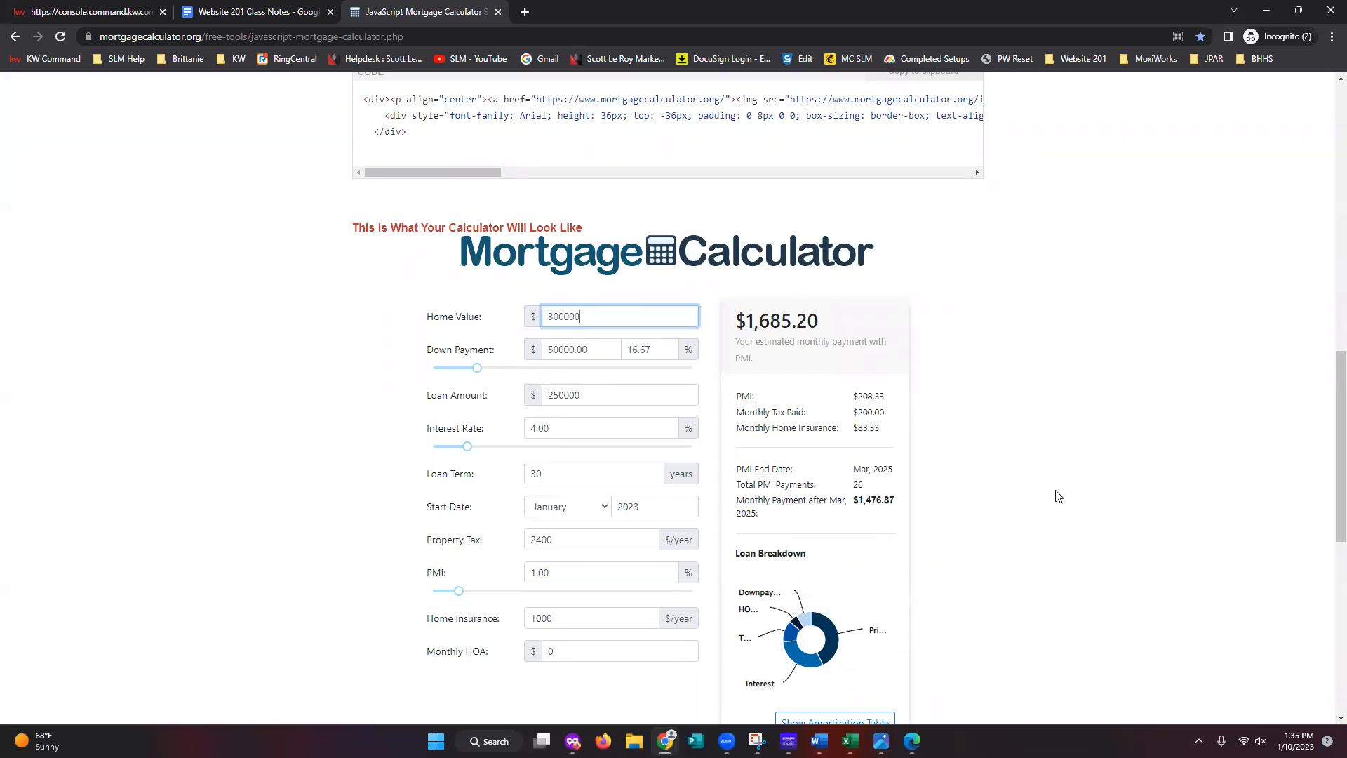
pyautogui.scroll(4, 1058, 496)
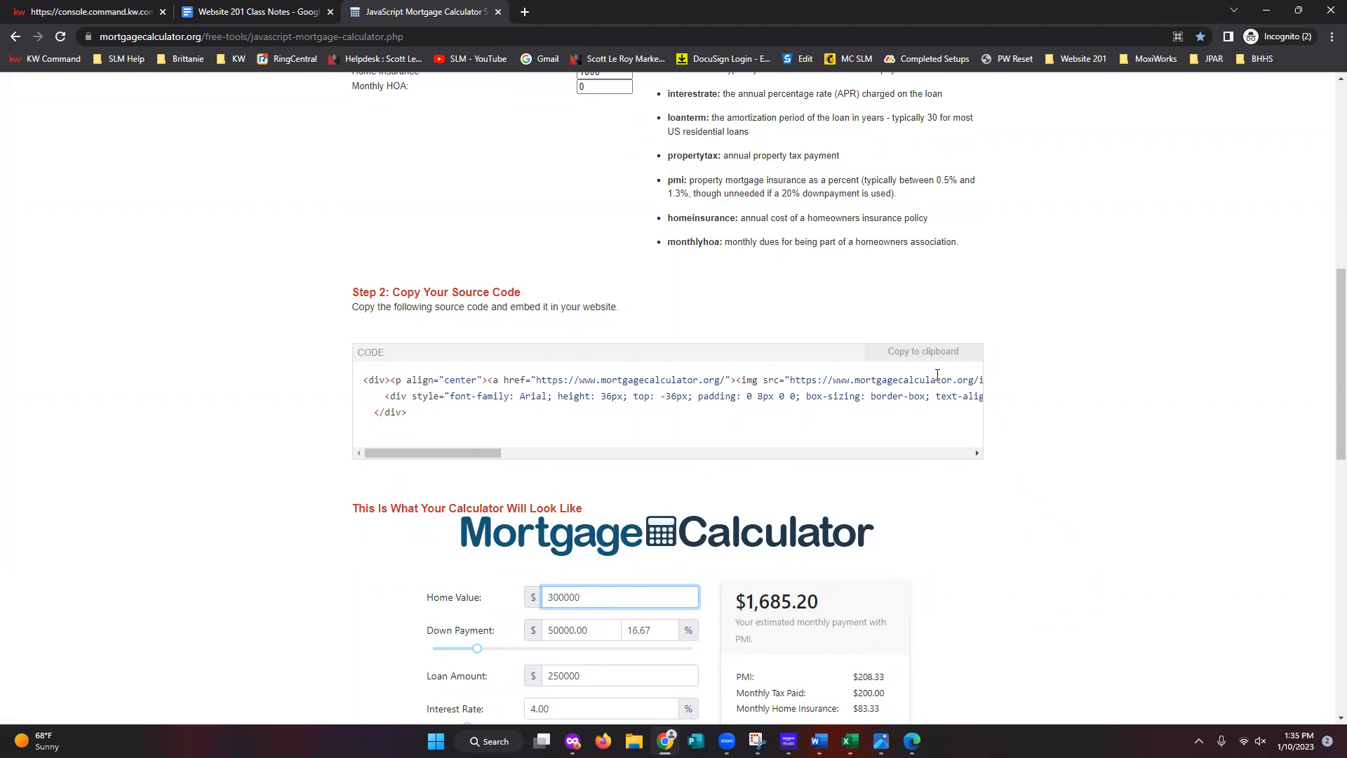
pyautogui.click(926, 359)
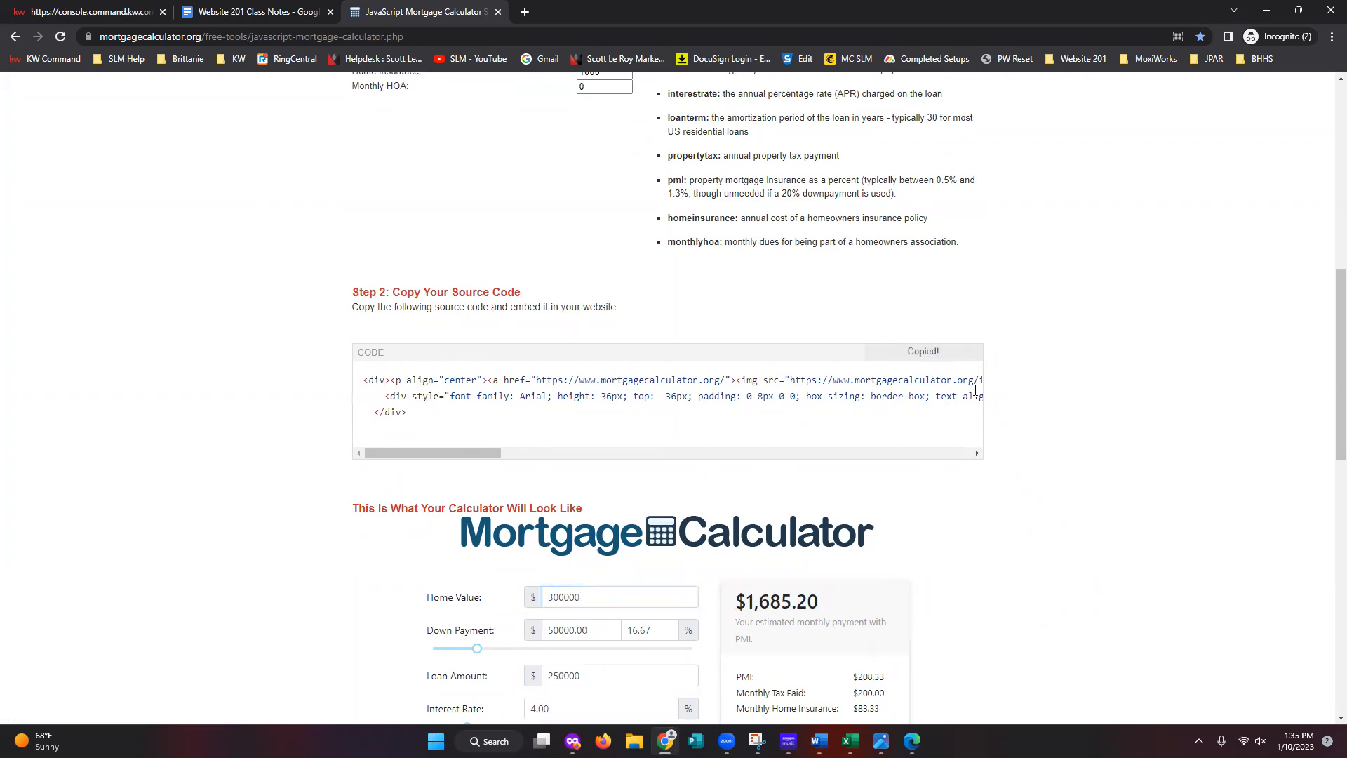
# - Copy the mortgage calculator embed code and paste it over the text block's placeholder on the Mortgage Calc page
pyautogui.click(938, 361)
pyautogui.click(73, 12)
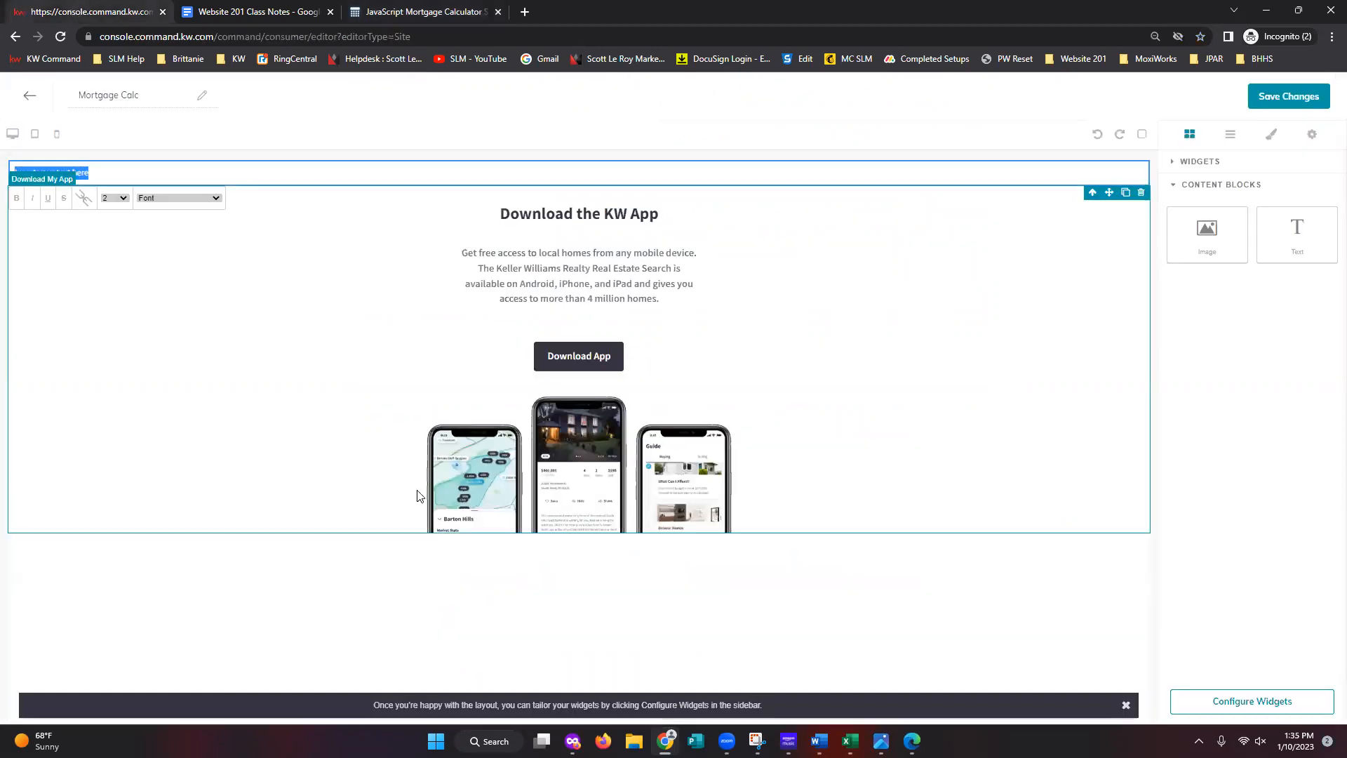
pyautogui.rightClick(57, 172)
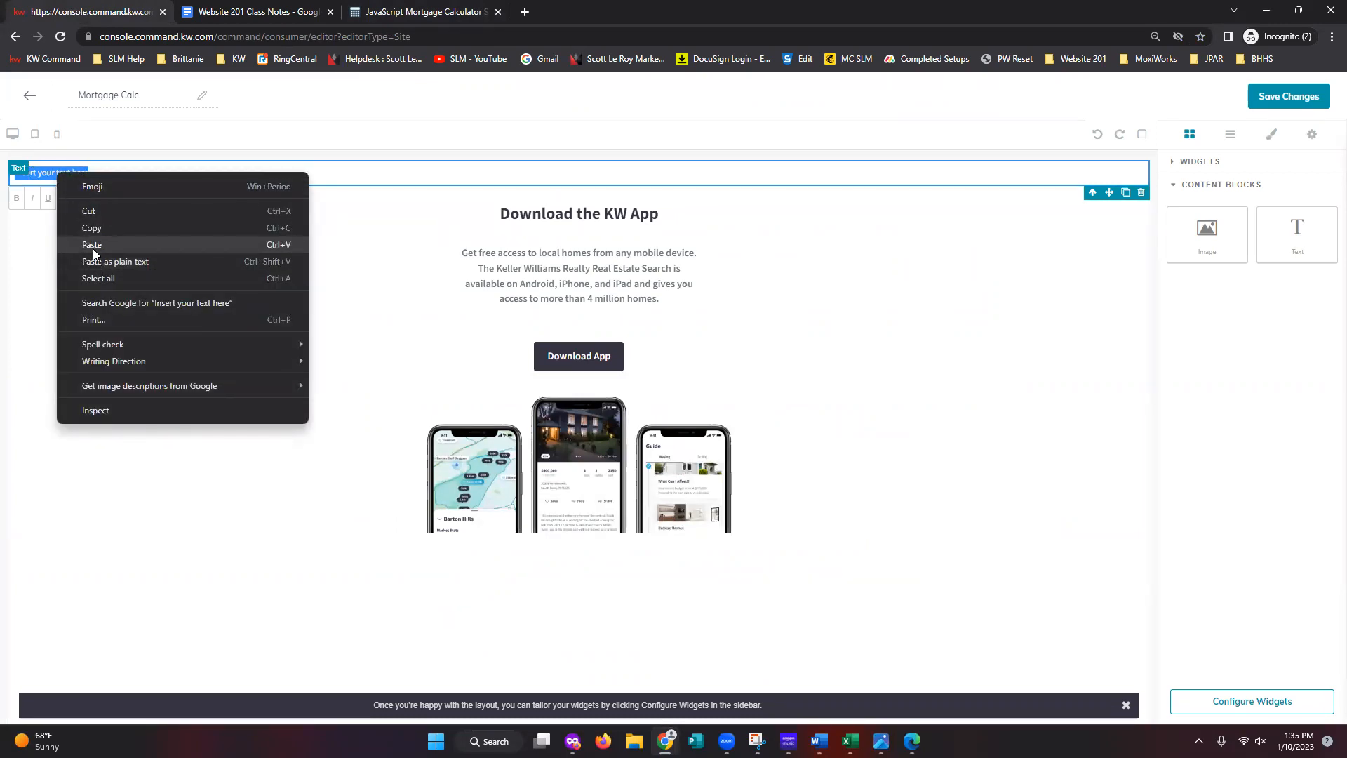
pyautogui.click(92, 245)
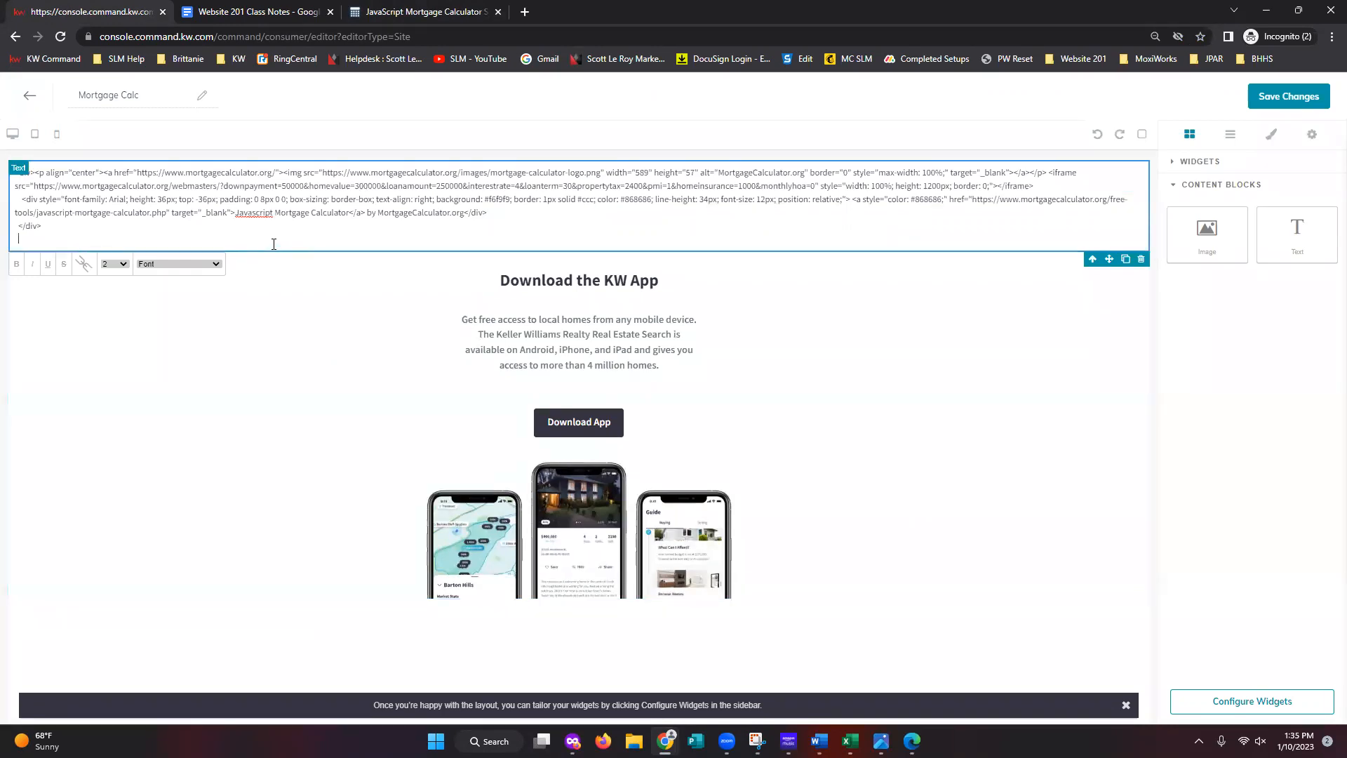
# - Select all the pasted HTML and toggle it to render the live mortgage calculator above Download the KW App
pyautogui.click(241, 243)
pyautogui.moveTo(64, 228); pyautogui.dragTo(14, 170)
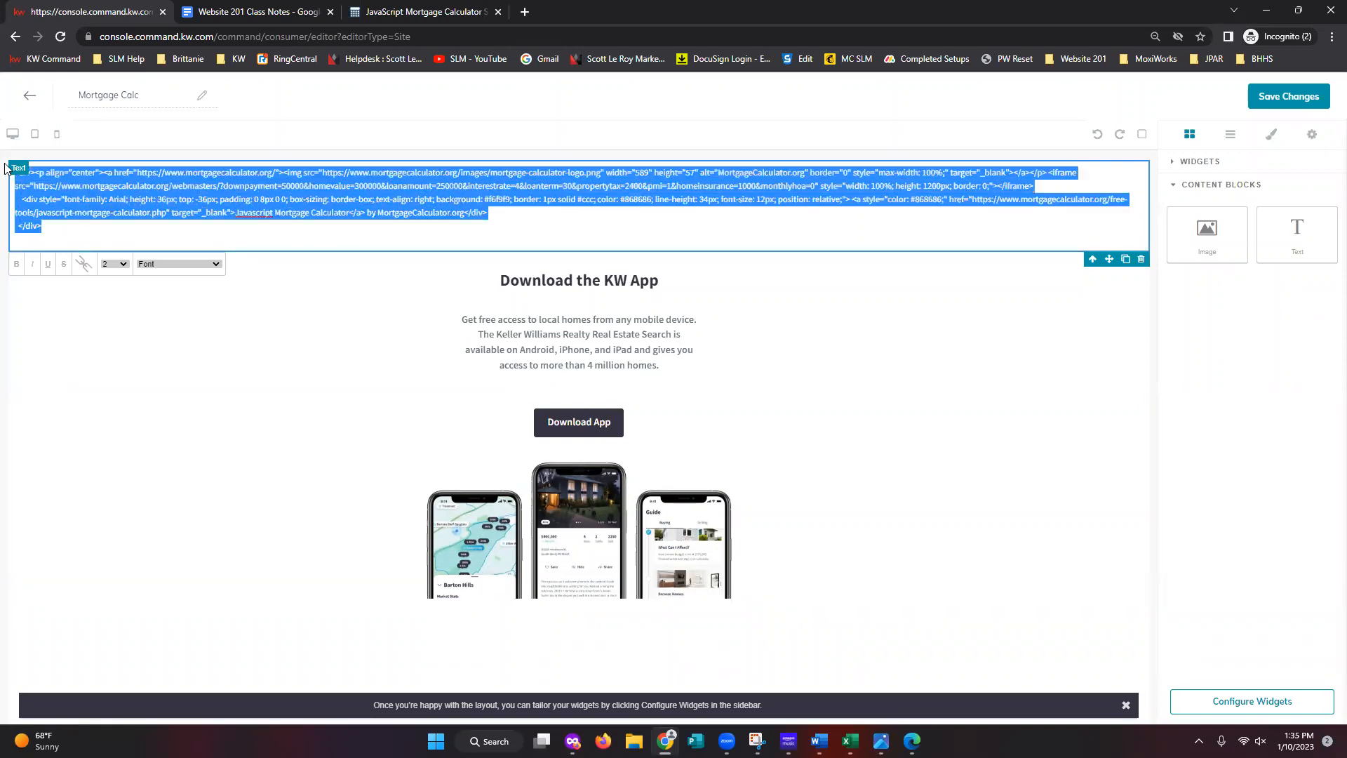
pyautogui.click(84, 266)
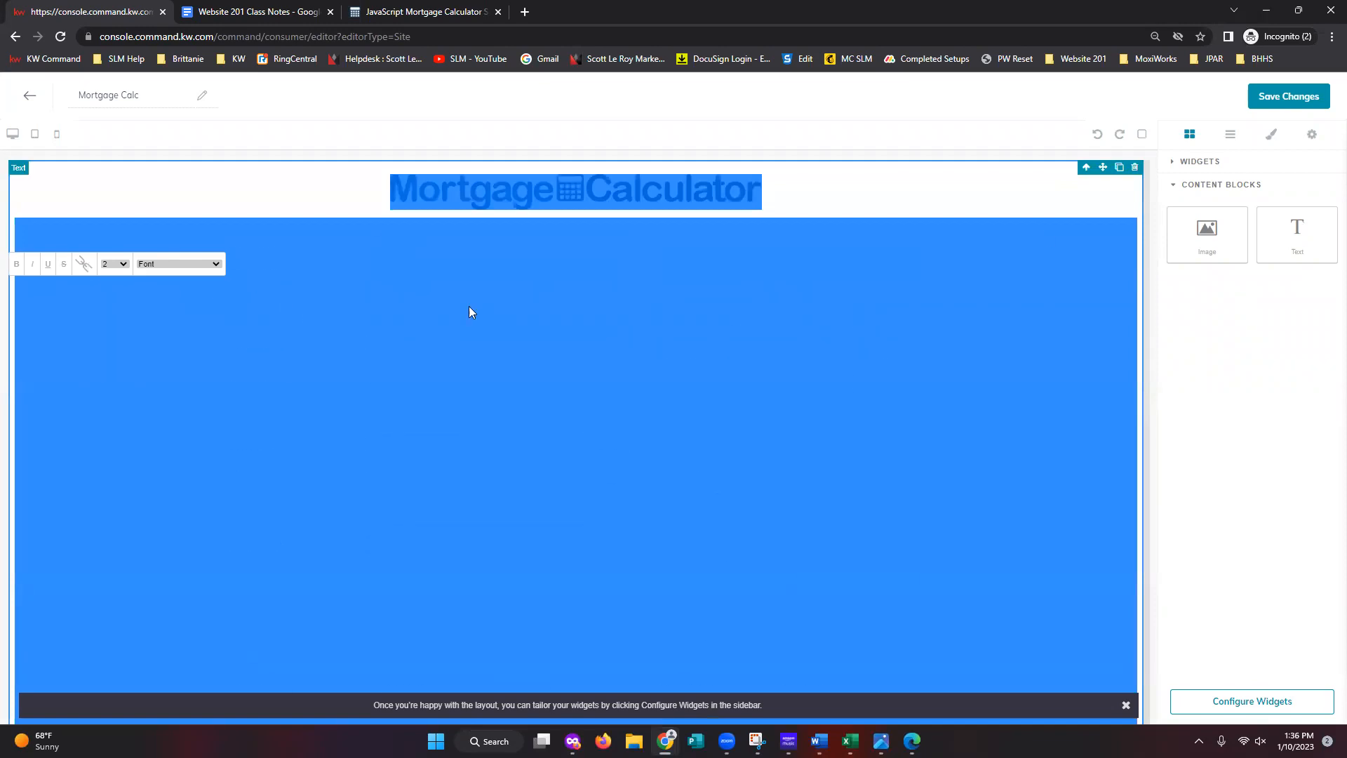
pyautogui.click(1250, 382)
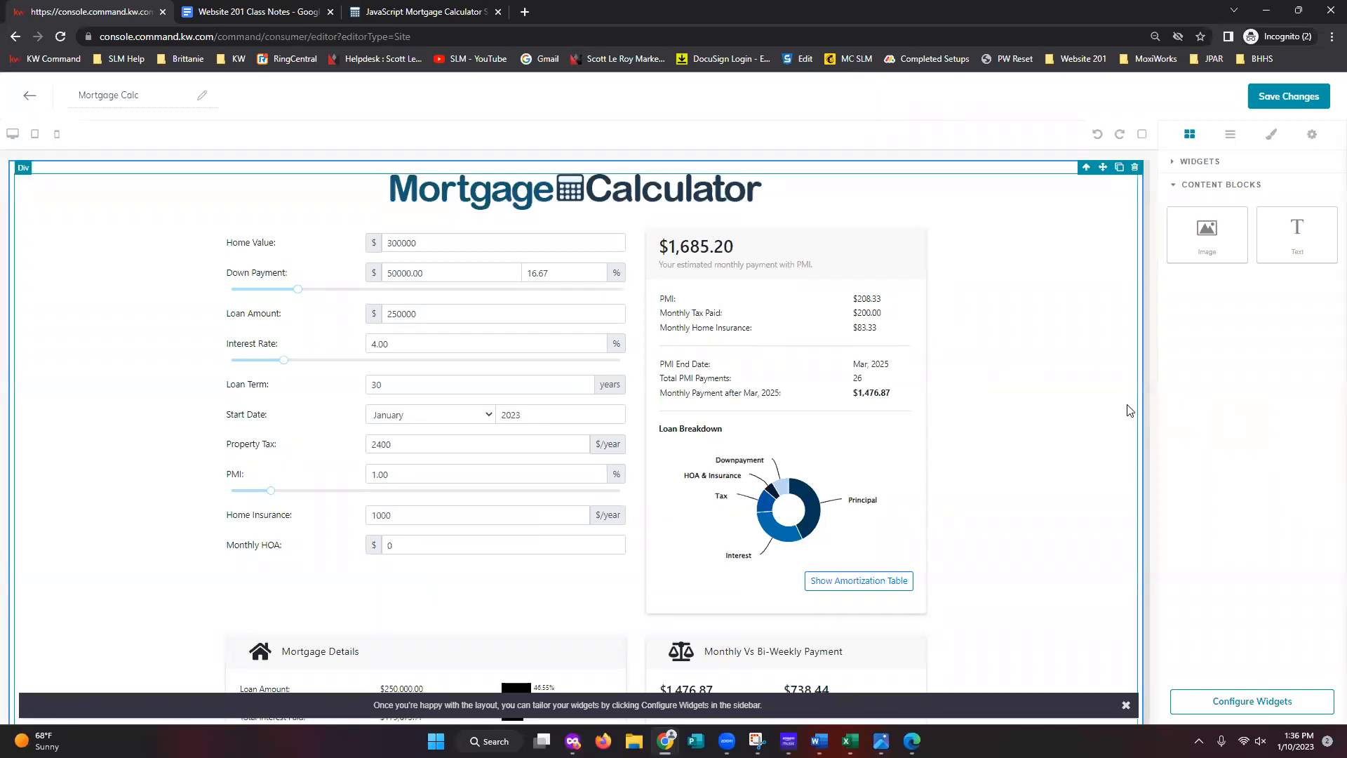
pyautogui.scroll(-7, 1129, 407)
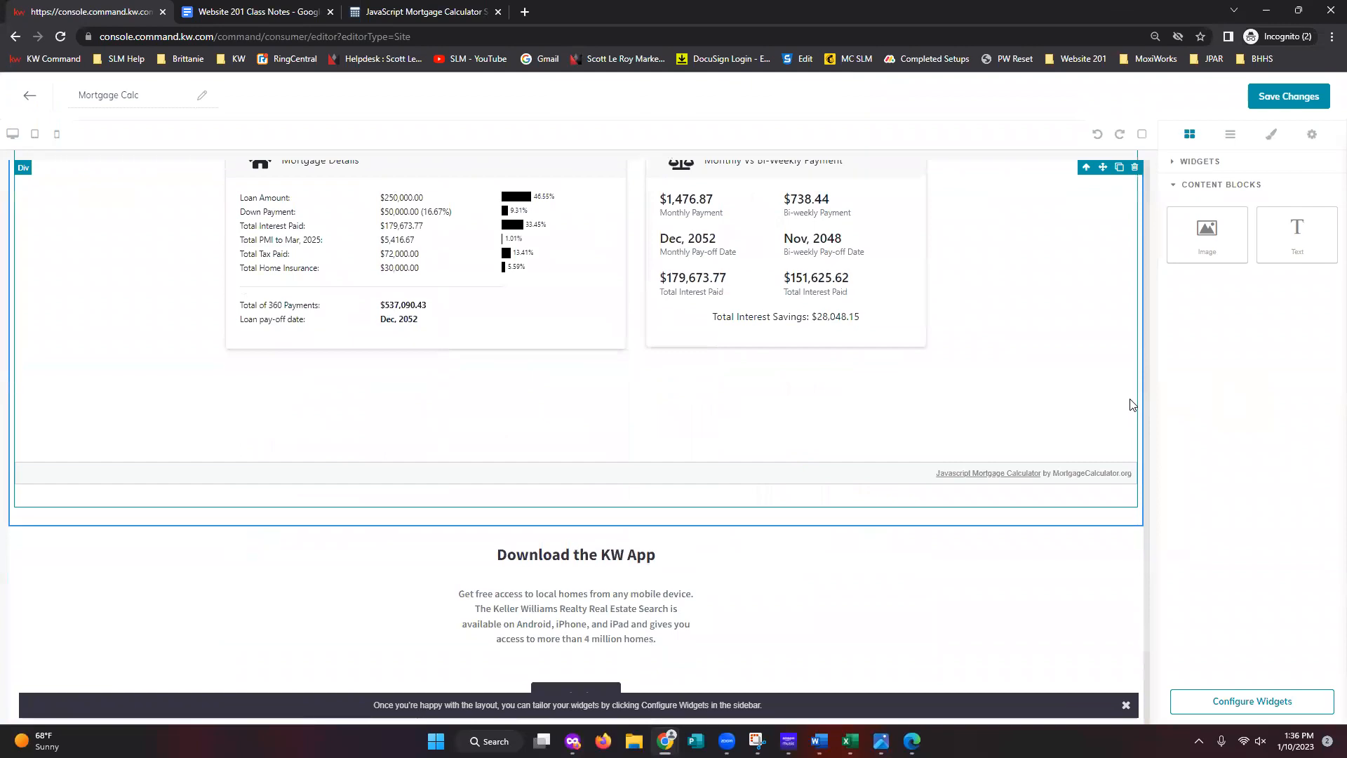
pyautogui.scroll(-1, 1130, 406)
pyautogui.scroll(3, 1138, 405)
pyautogui.scroll(5, 1137, 405)
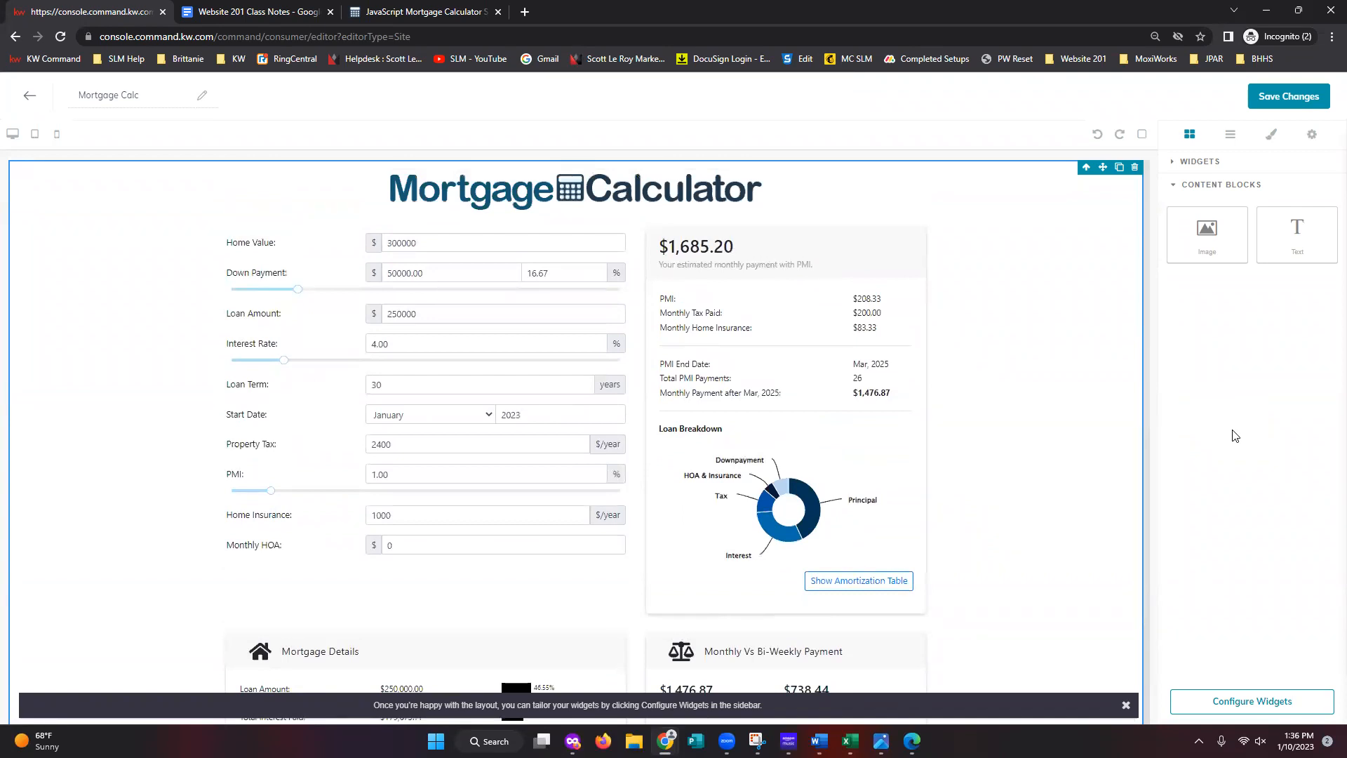
# - Save the Mortgage Calc page without publishing and check it in the Agent Site Pages list
pyautogui.click(1289, 111)
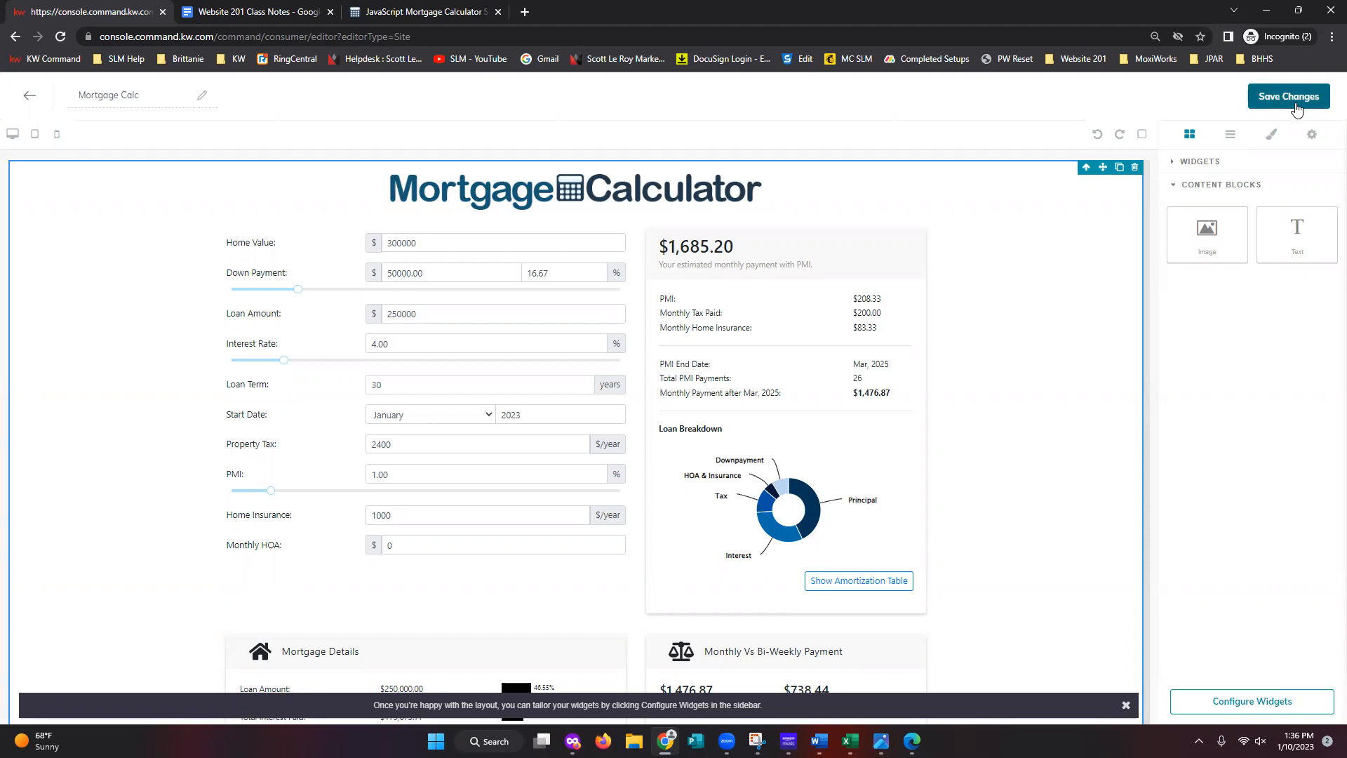
pyautogui.click(1296, 109)
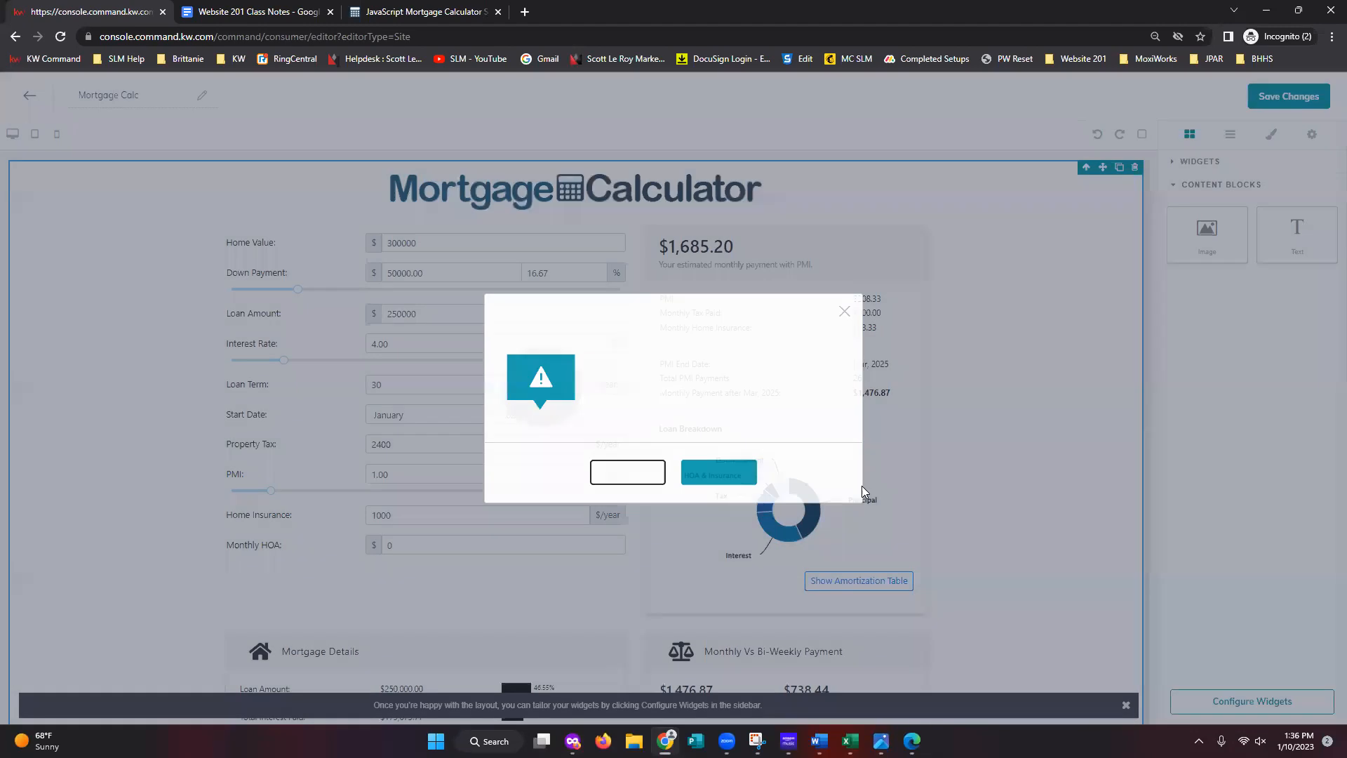
pyautogui.click(626, 477)
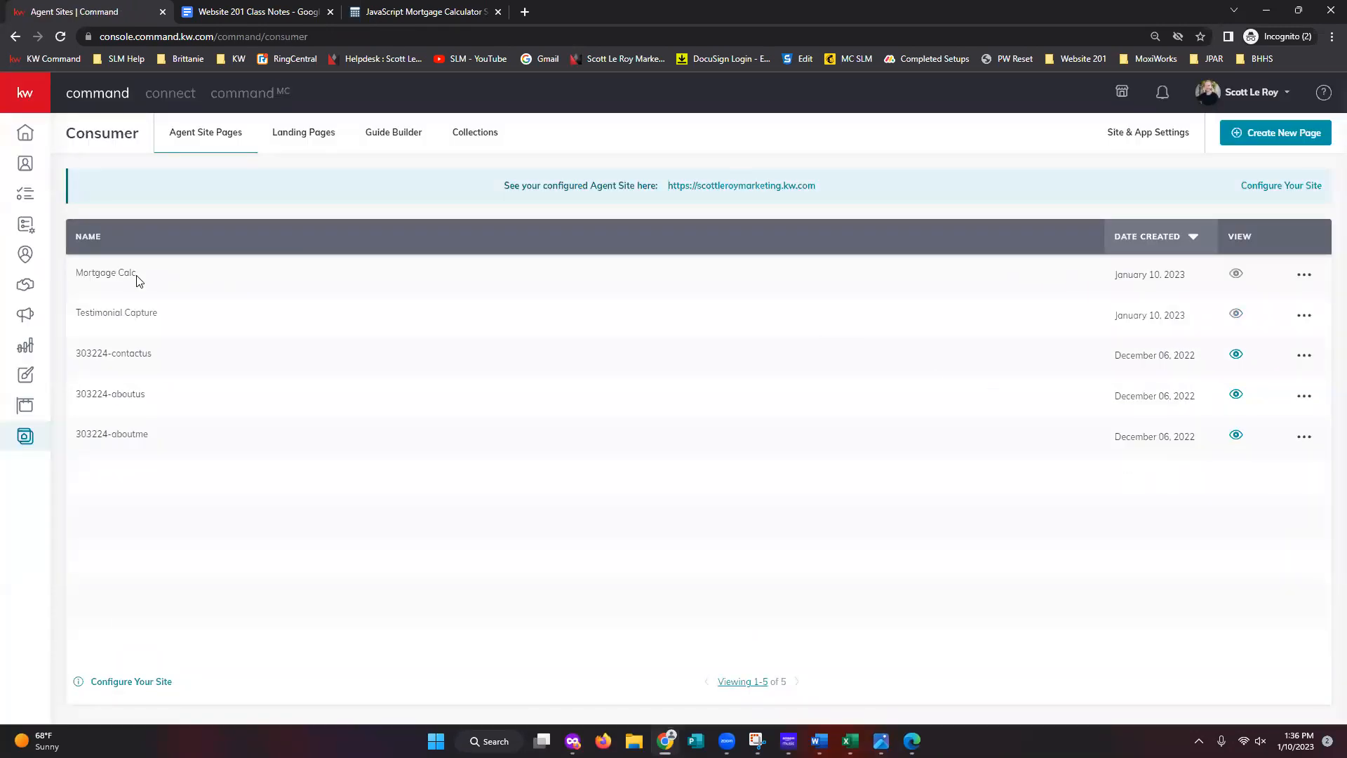
pyautogui.moveTo(138, 279); pyautogui.dragTo(73, 280)
pyautogui.click(1181, 488)
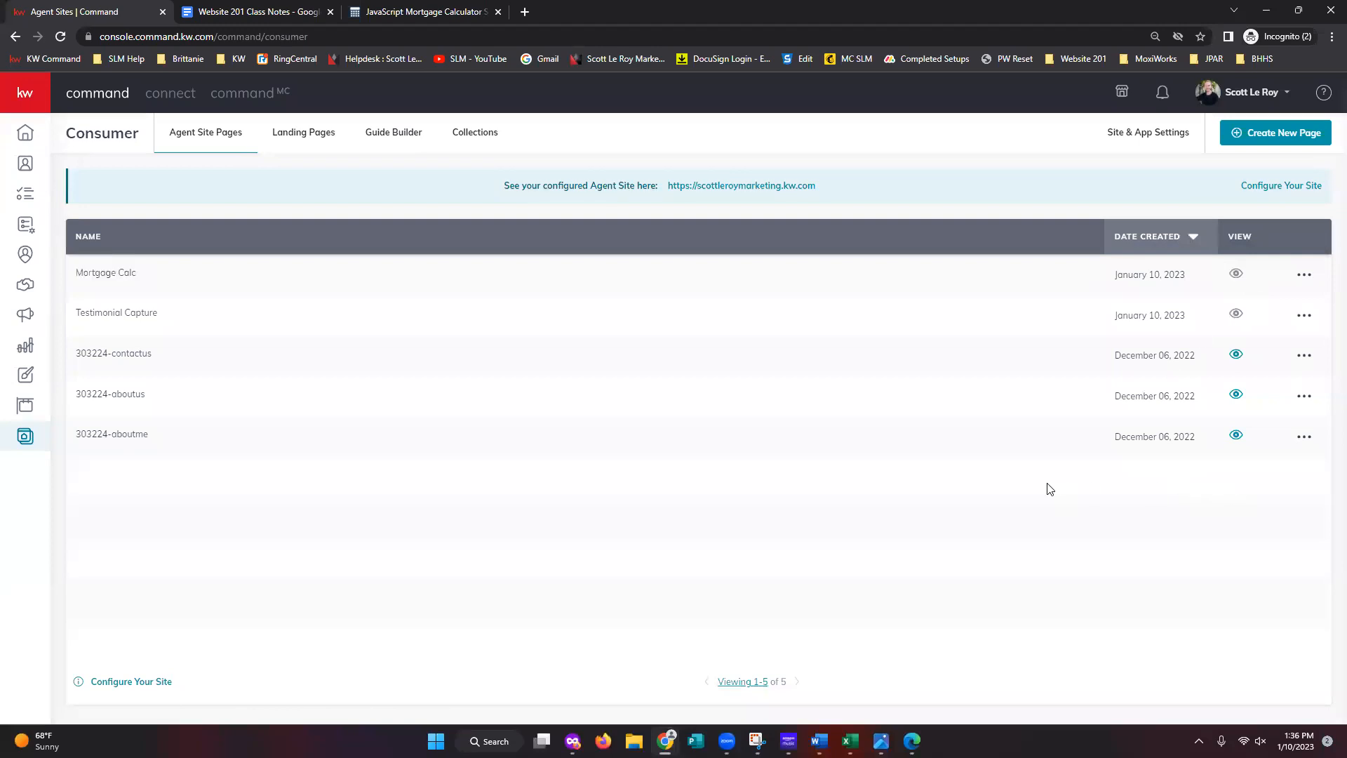
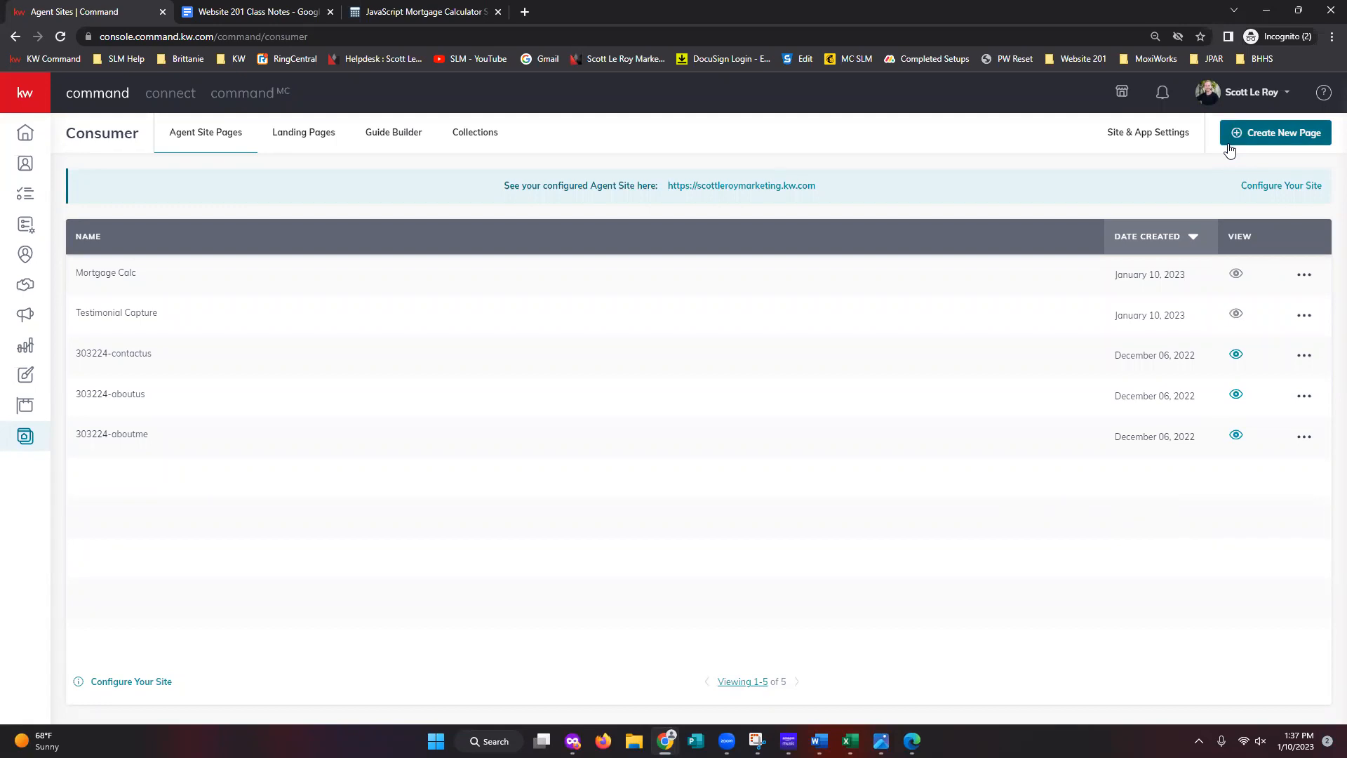
# - Create a new agent-site sub-page and title it 'School Search'
pyautogui.click(1264, 144)
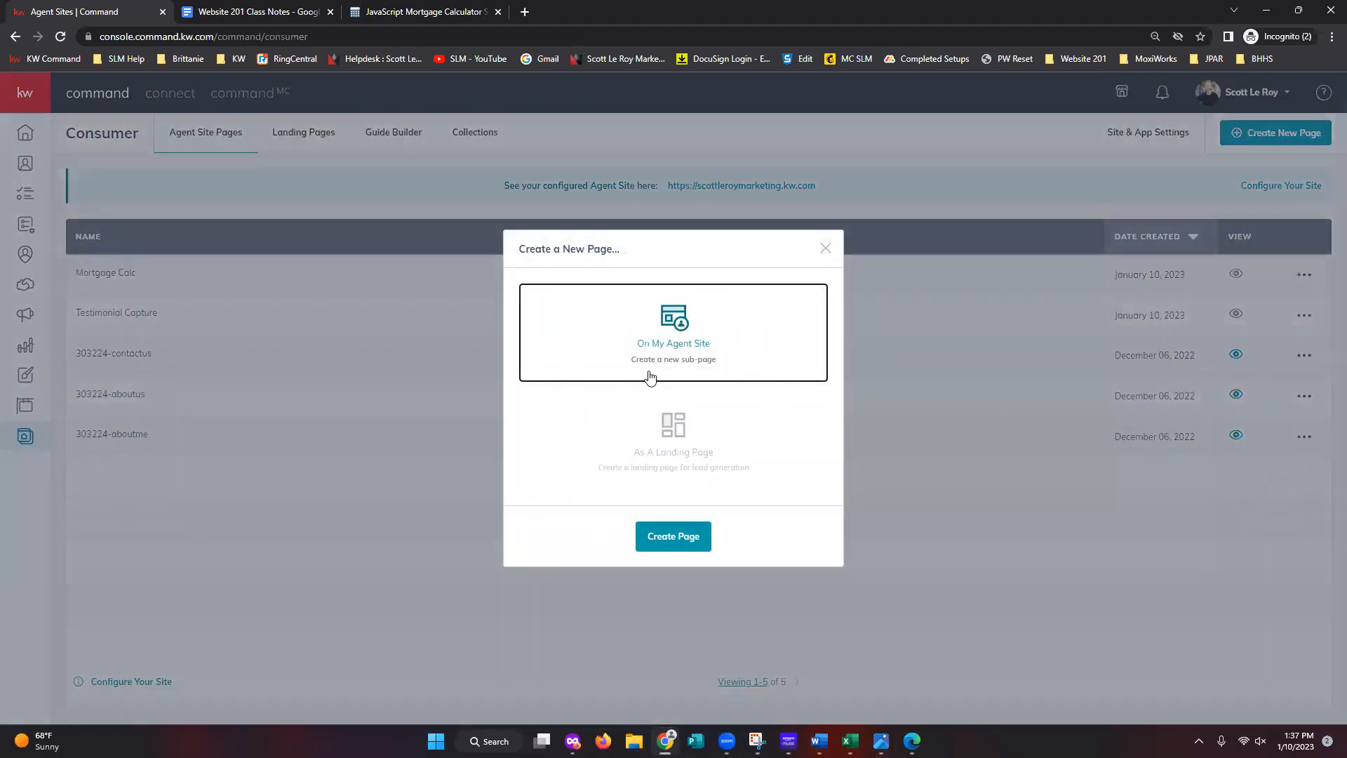
pyautogui.click(683, 553)
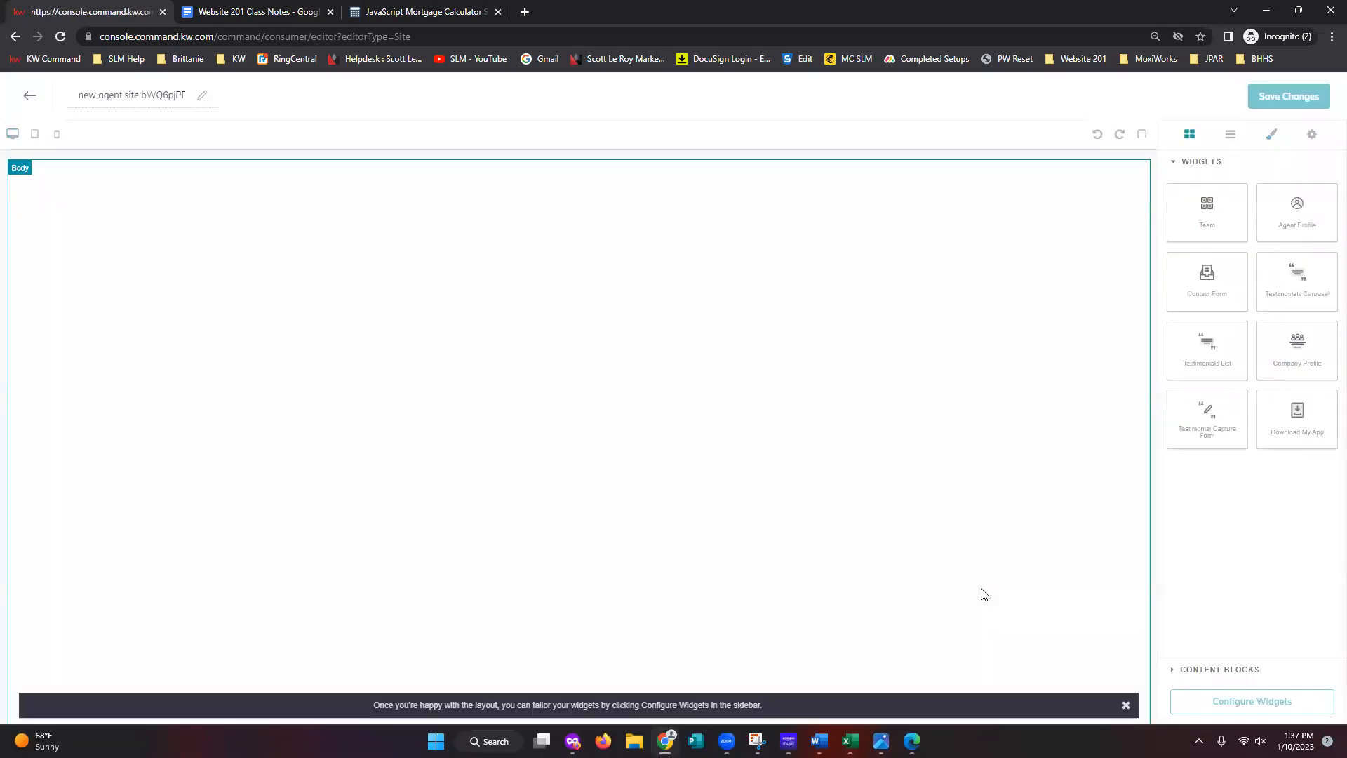
pyautogui.doubleClick(135, 96)
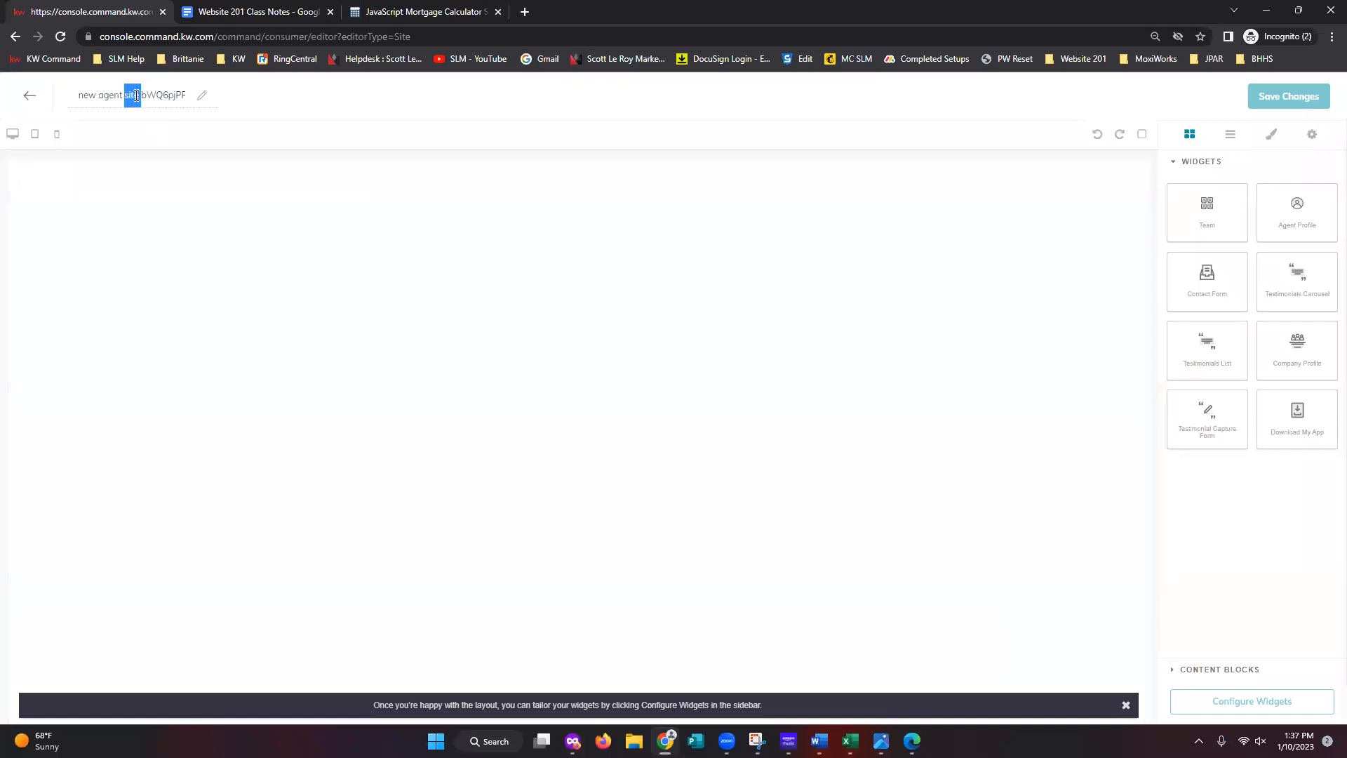
pyautogui.tripleClick(136, 94)
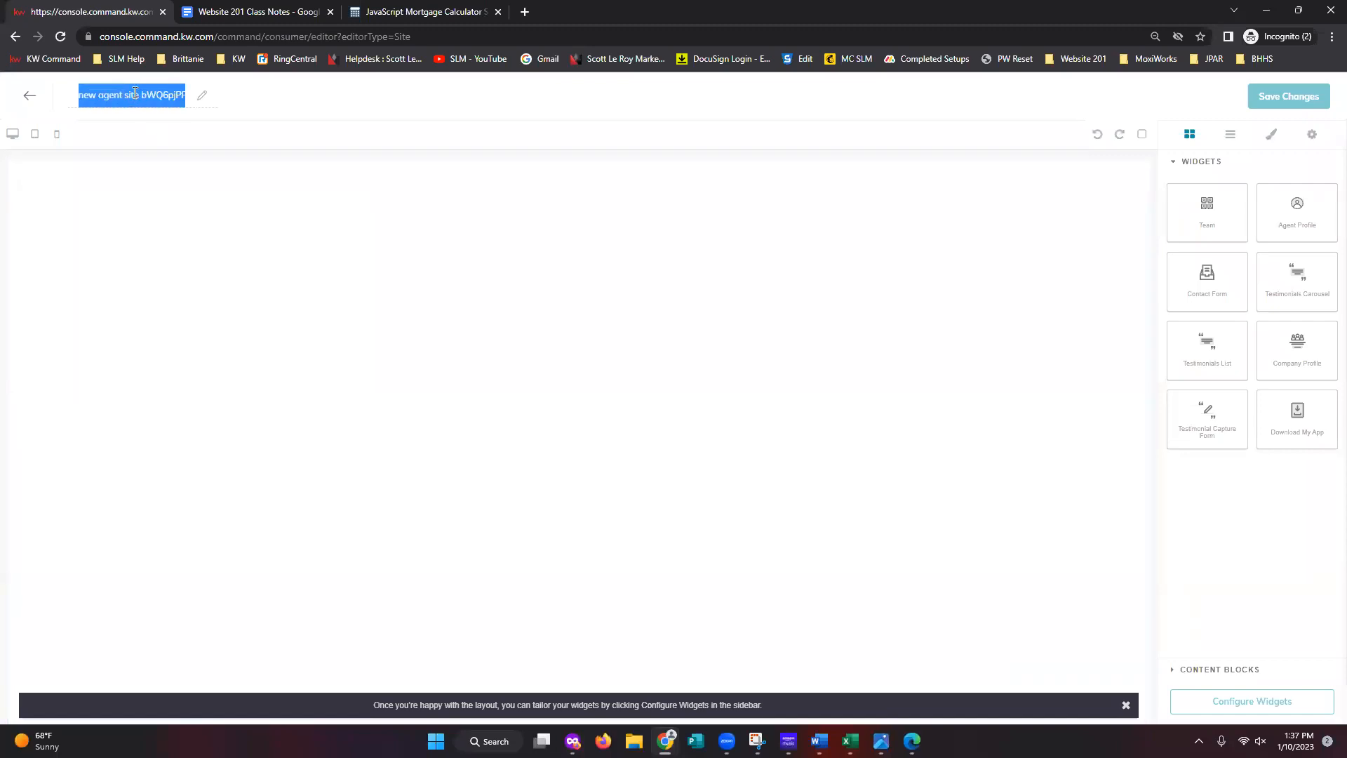
pyautogui.write('School Seq')
pyautogui.write('rch')
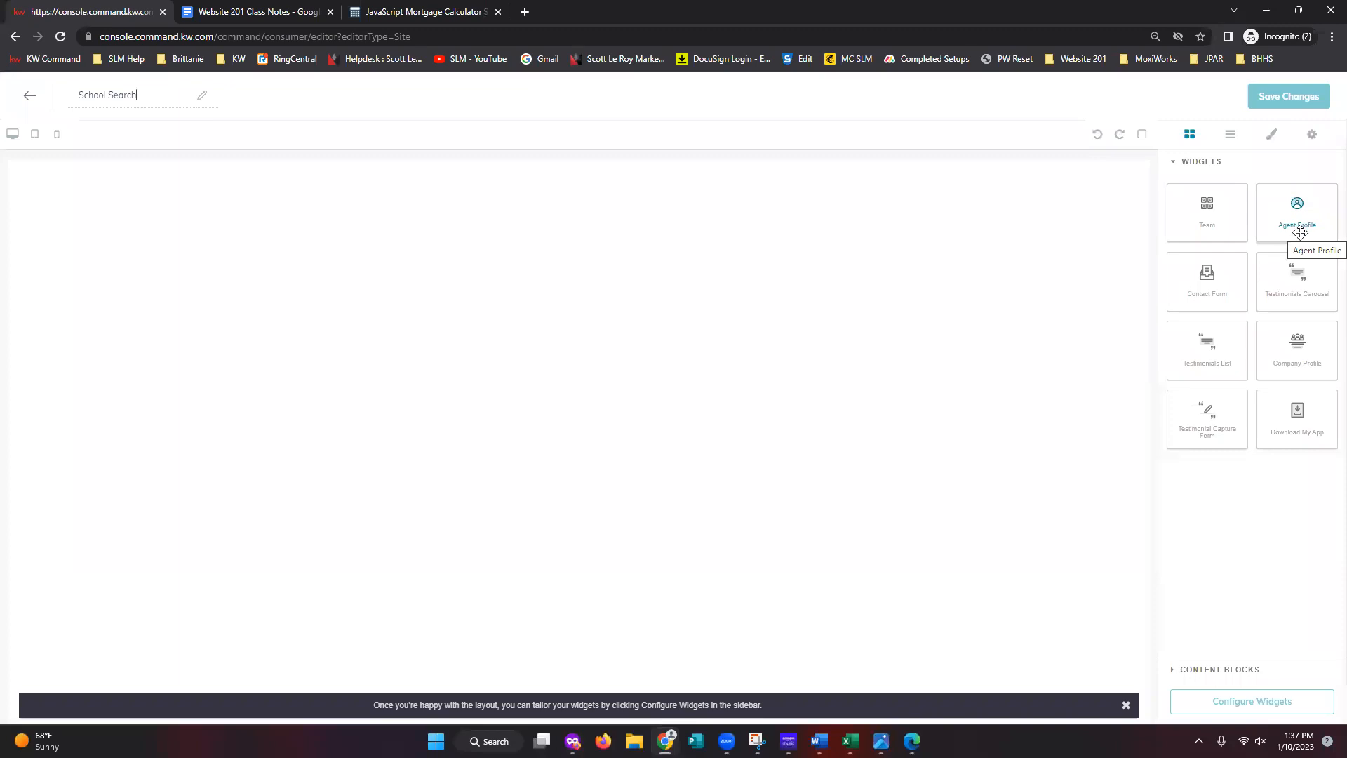
# - Place an Agent Profile widget on the School Search canvas and show the widgets to configure
pyautogui.moveTo(1291, 231); pyautogui.dragTo(622, 225)
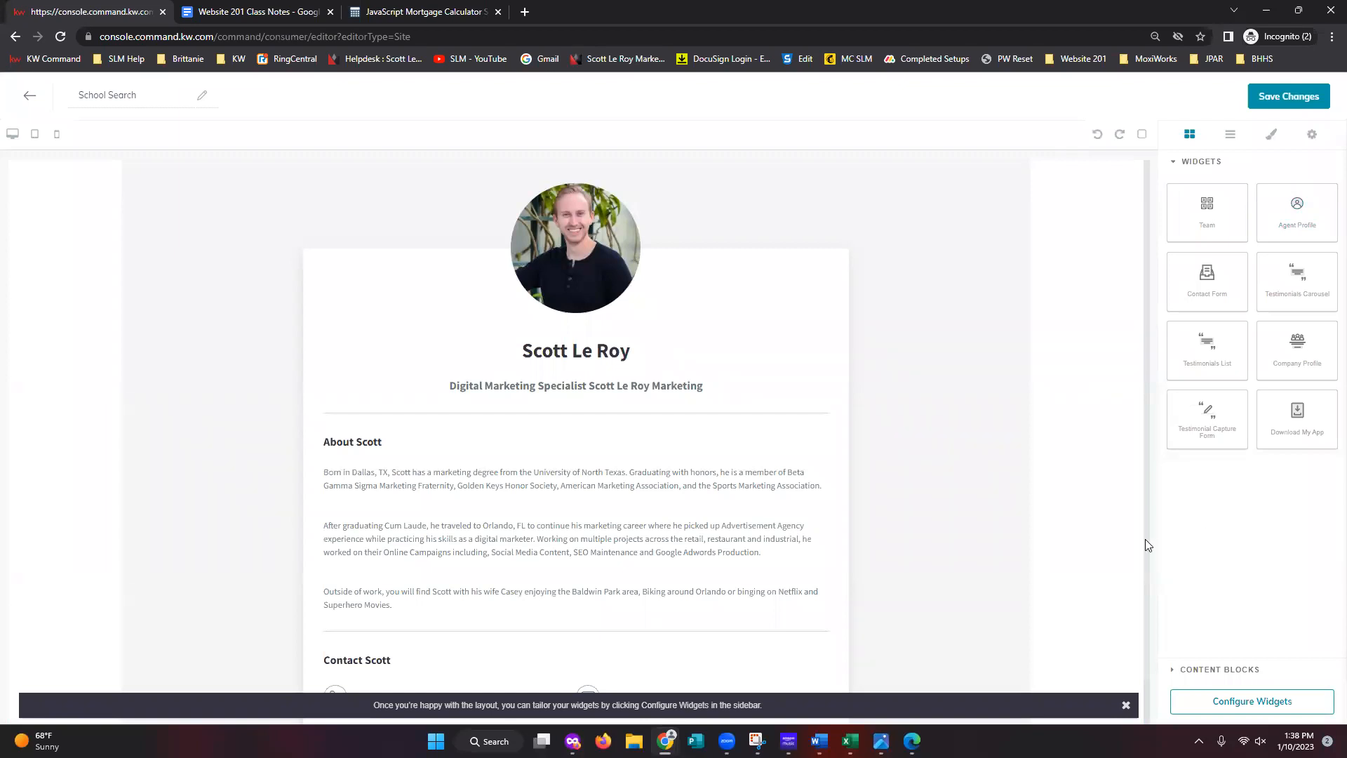
pyautogui.scroll(-1, 1145, 539)
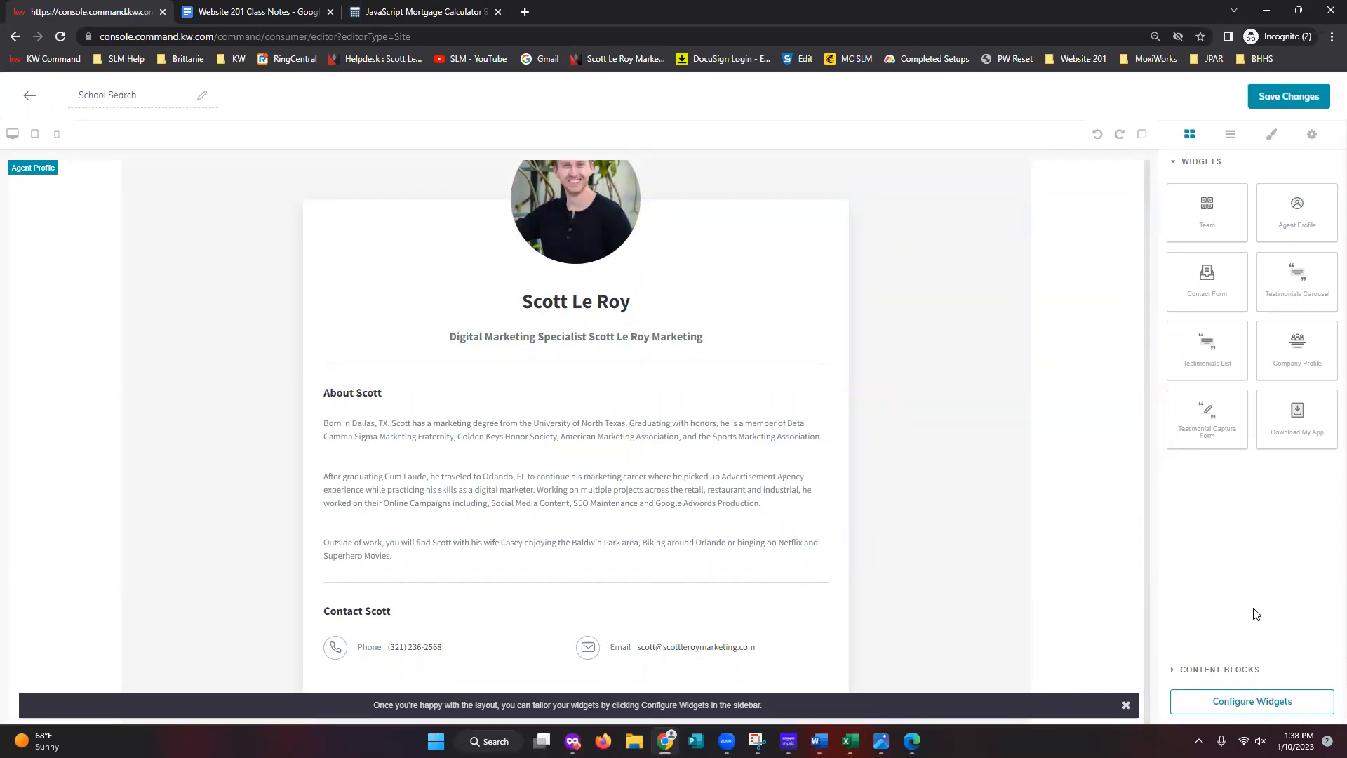
pyautogui.click(1246, 712)
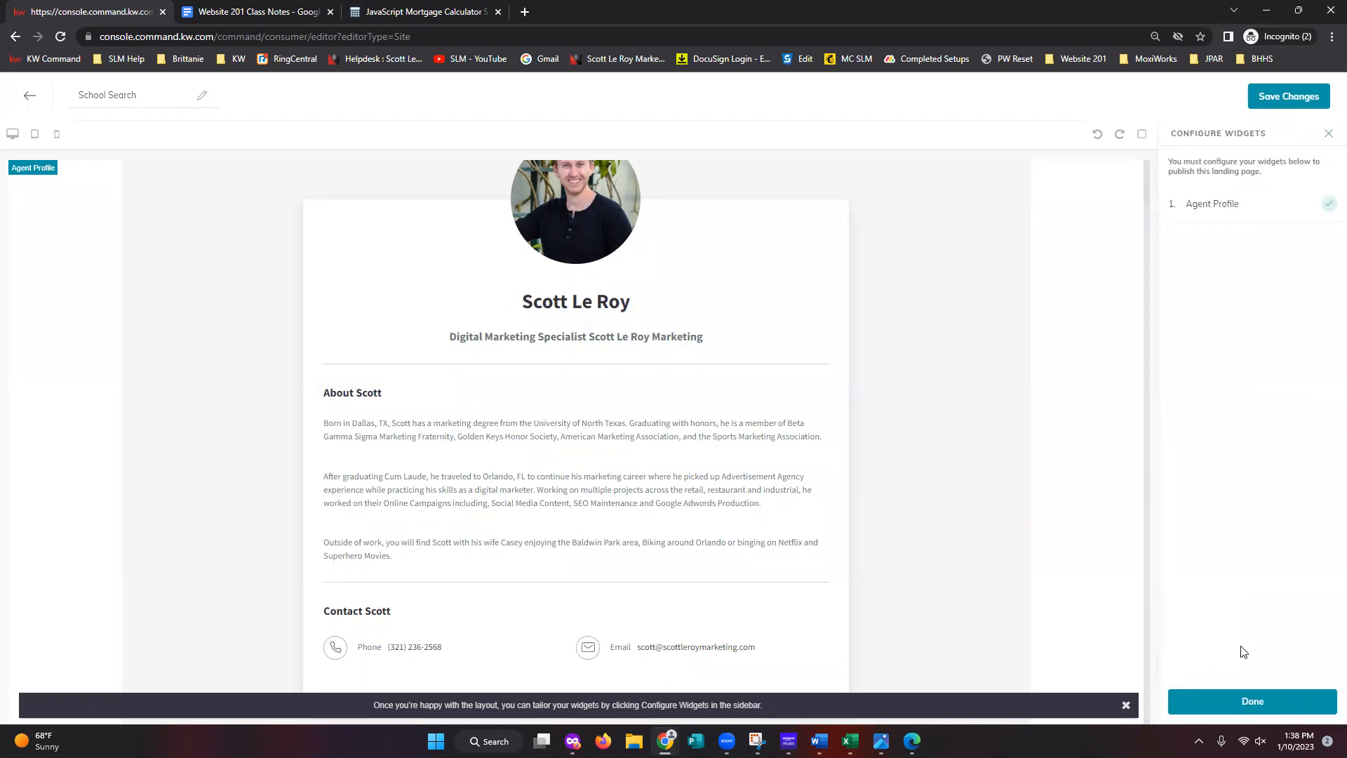
# - Set the Agent Profile title to 'Local School Search' and role to 'Search for schools in your area'
pyautogui.click(1227, 220)
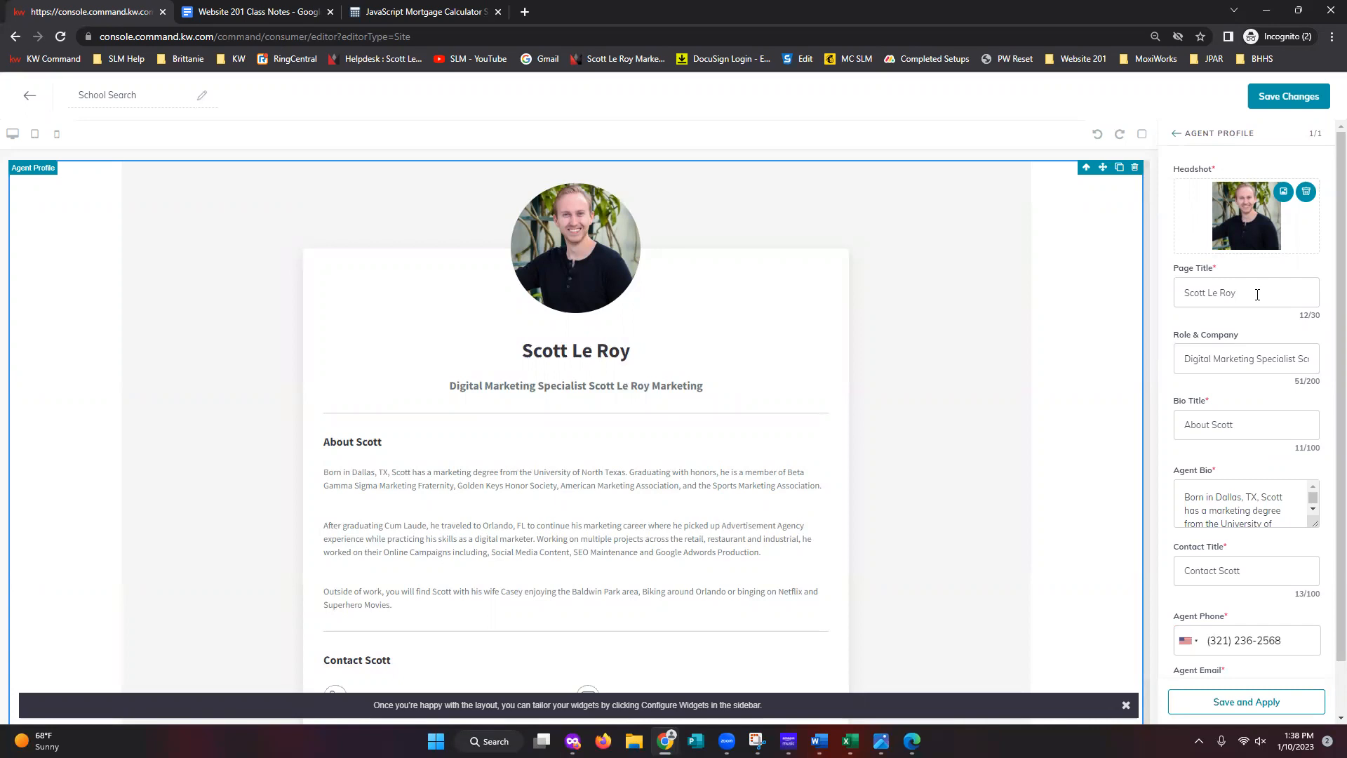
pyautogui.moveTo(1269, 295); pyautogui.dragTo(1181, 294)
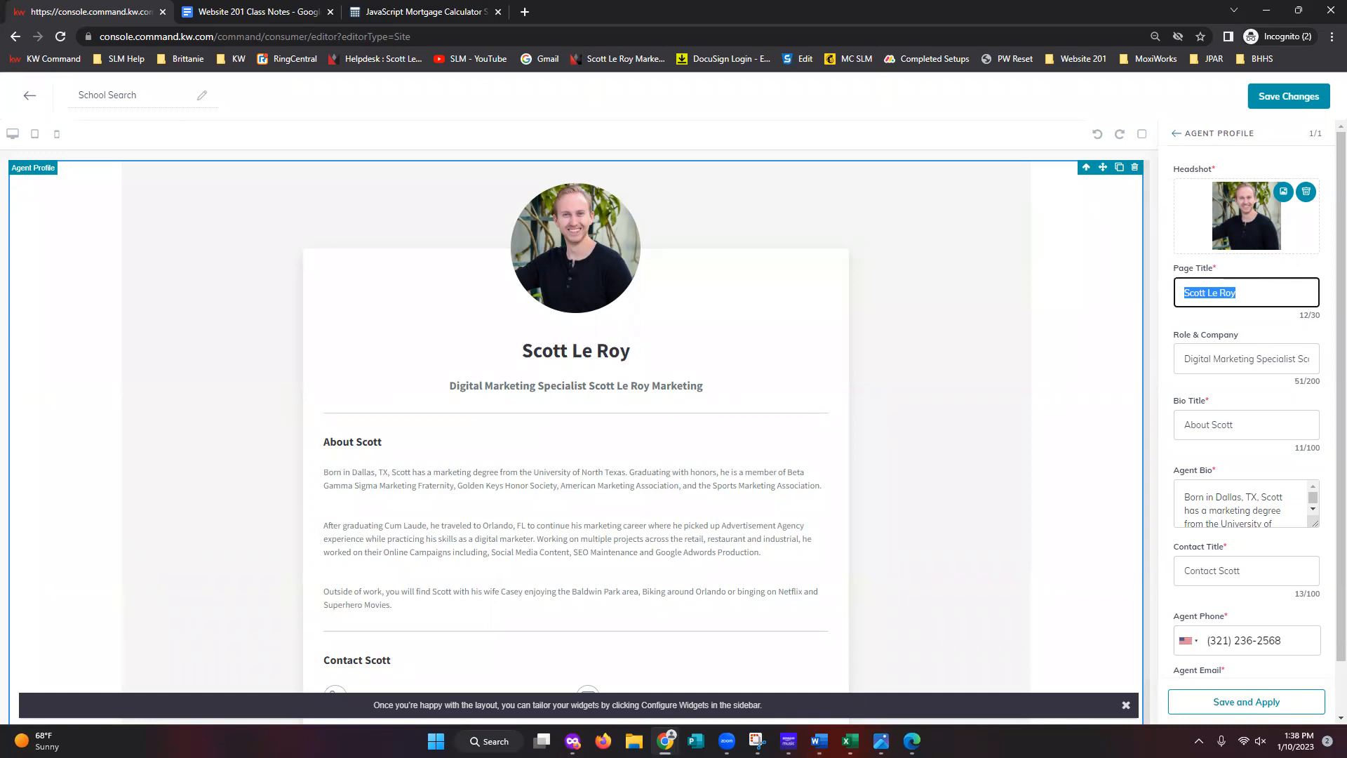
pyautogui.tripleClick(1255, 294)
pyautogui.write('Local School Search')
pyautogui.tripleClick(1266, 360)
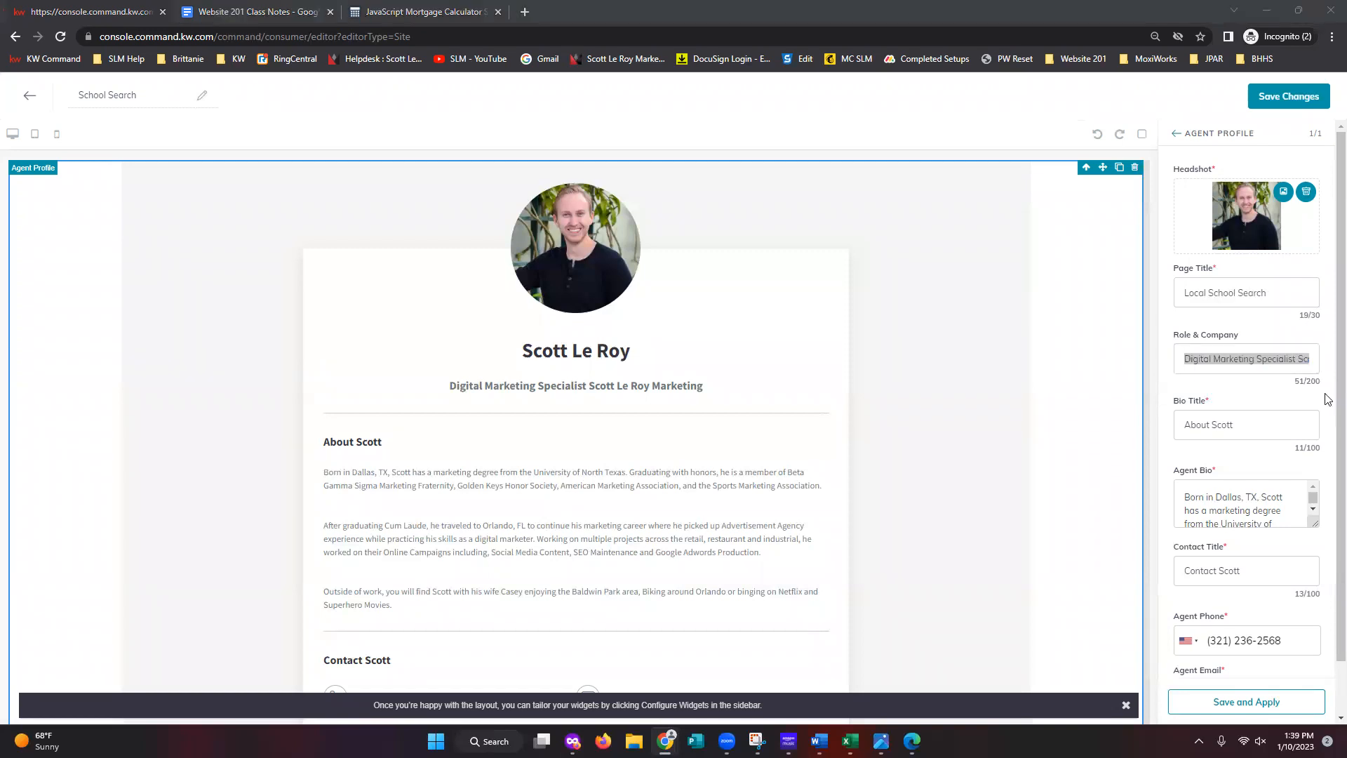
pyautogui.tripleClick(1270, 362)
pyautogui.write('Sea')
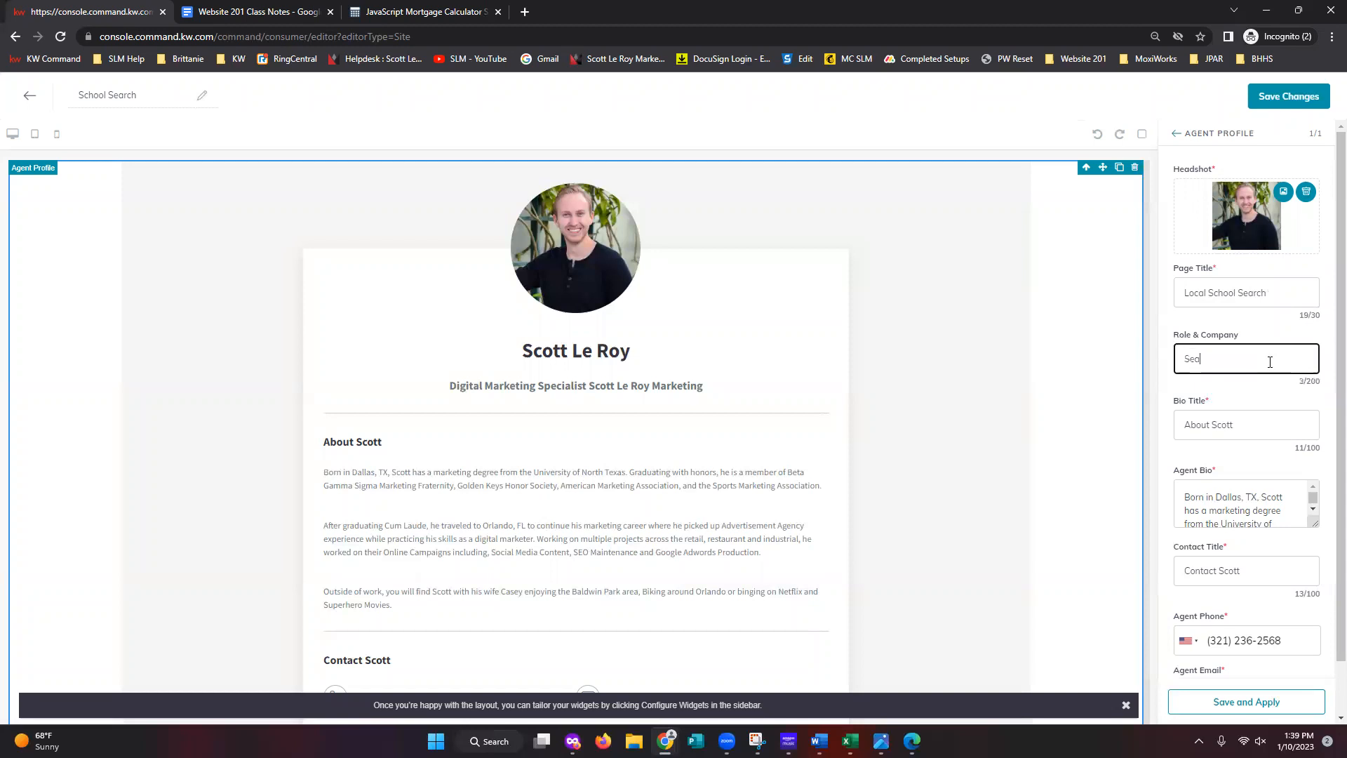
pyautogui.write('rch for schools in your area!')
# - Clear the 'About Scott' text from the Agent Profile's Bio Title
pyautogui.click(1212, 427)
pyautogui.hotkey('ctrl', 'a')
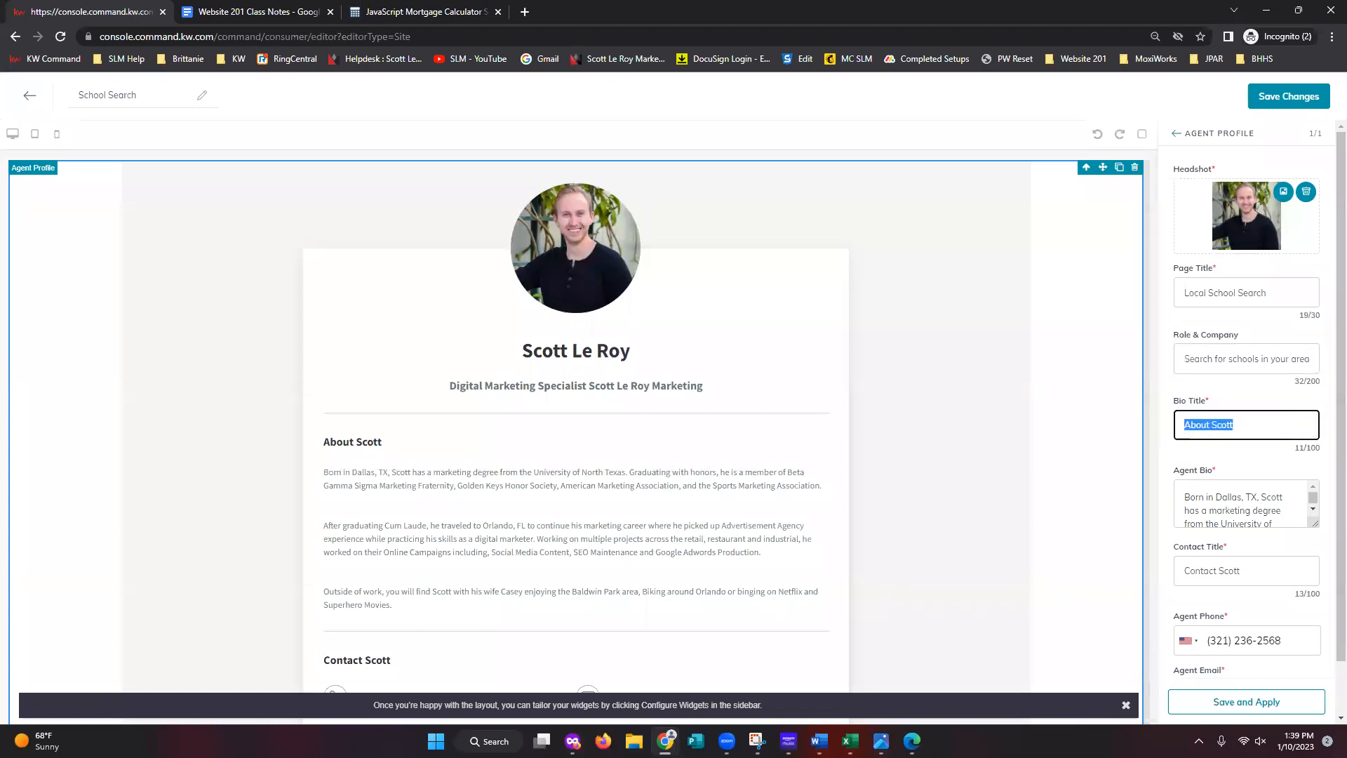
pyautogui.press('BackSpace')
pyautogui.press('BackSpace')
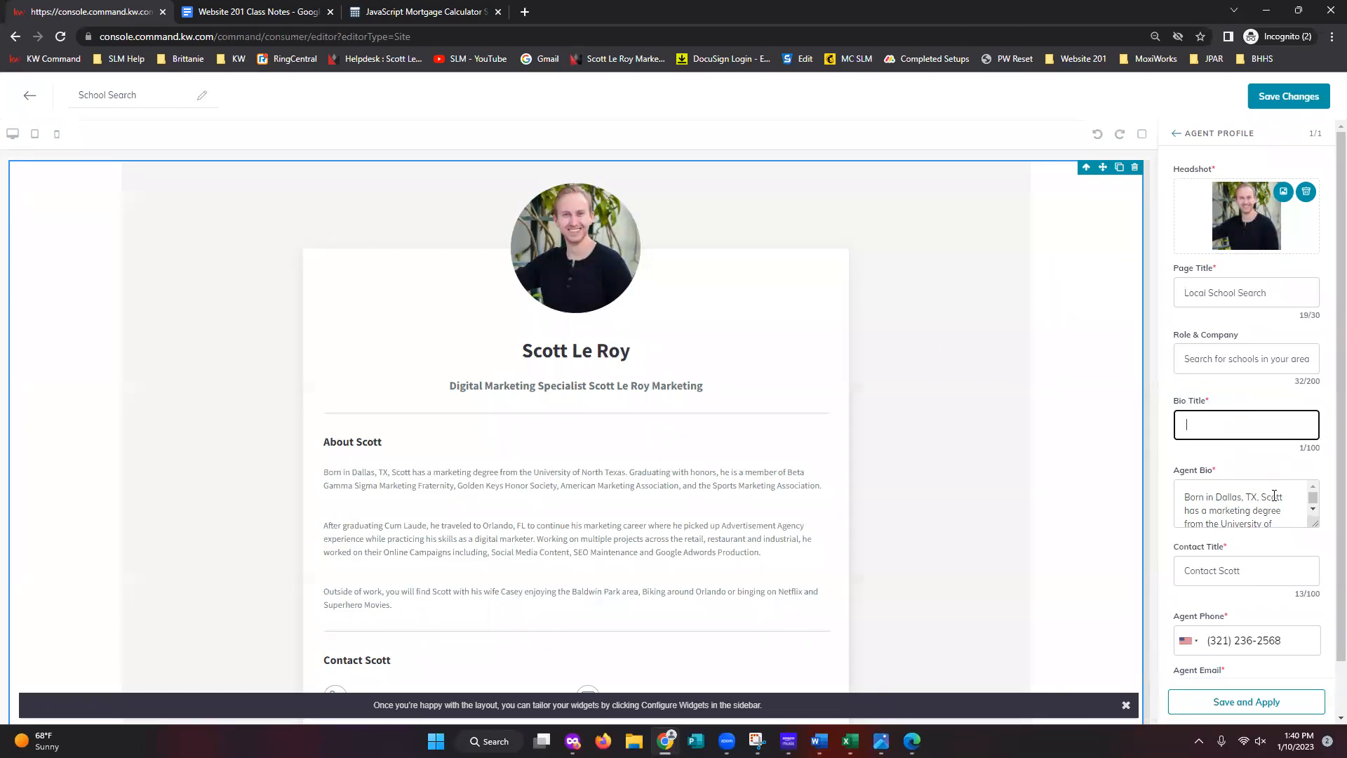
# - Delete every paragraph in the Agent Bio, leaving it empty
pyautogui.scroll(-1, 1250, 500)
pyautogui.click(1249, 501)
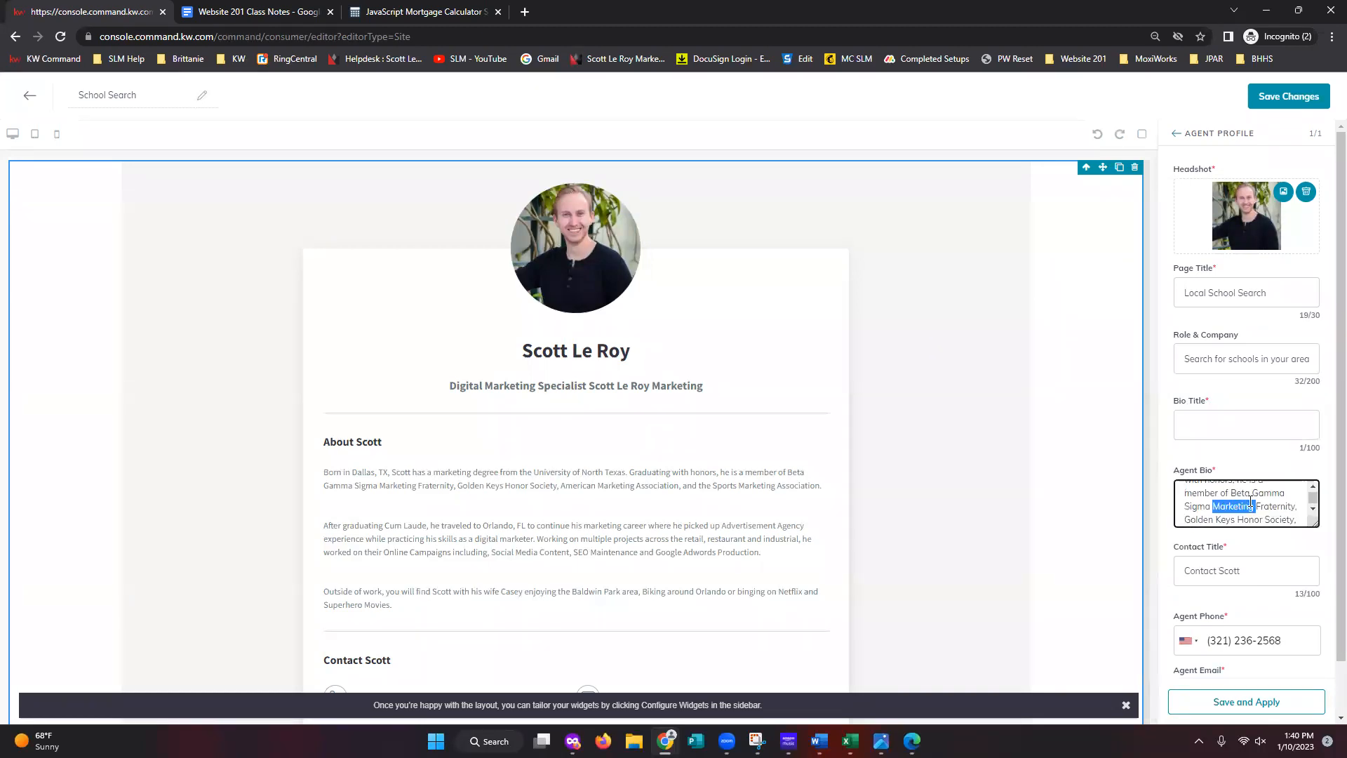
pyautogui.tripleClick(1250, 501)
pyautogui.press('BackSpace')
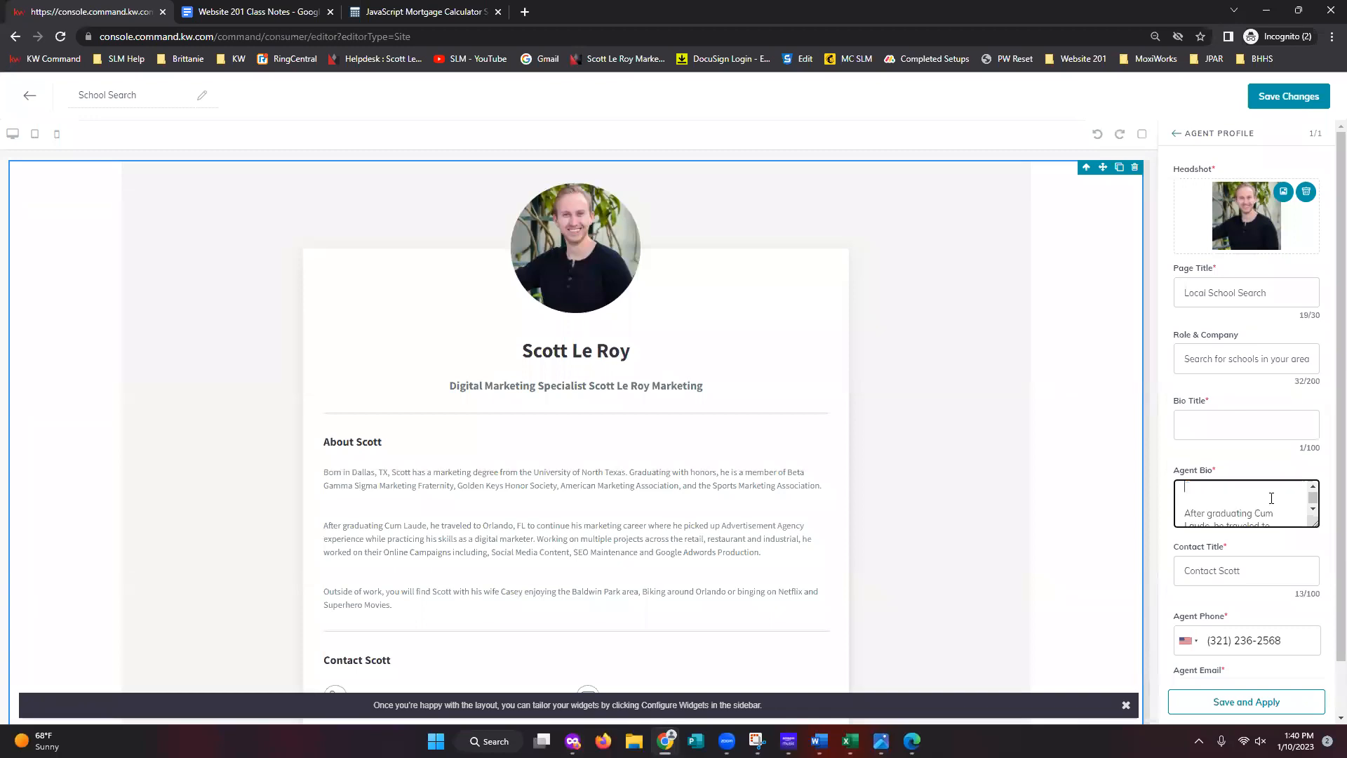
pyautogui.moveTo(1242, 490); pyautogui.dragTo(1250, 557)
pyautogui.press('BackSpace')
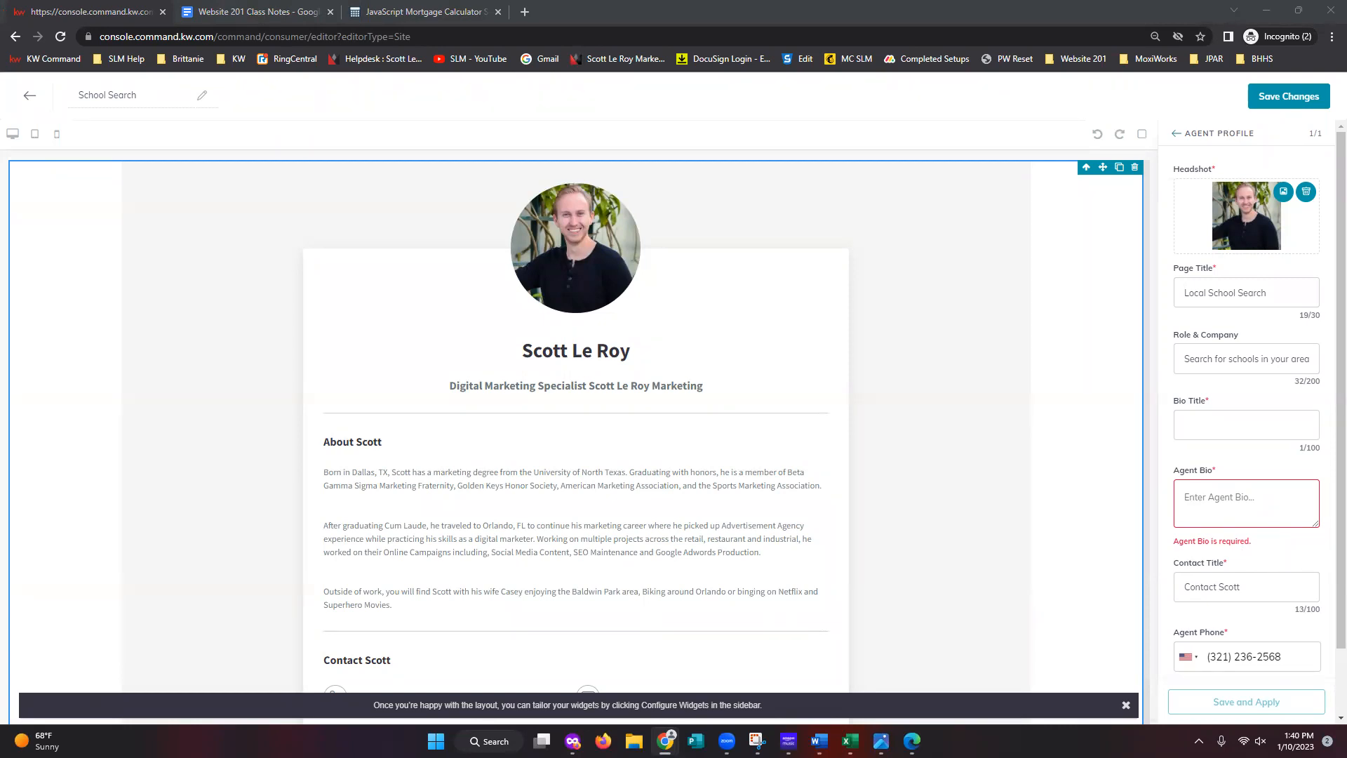
# - Open the GreatSchools School Finder Widget page from the bookmarks and copy its address
pyautogui.click(446, 14)
pyautogui.click(1082, 59)
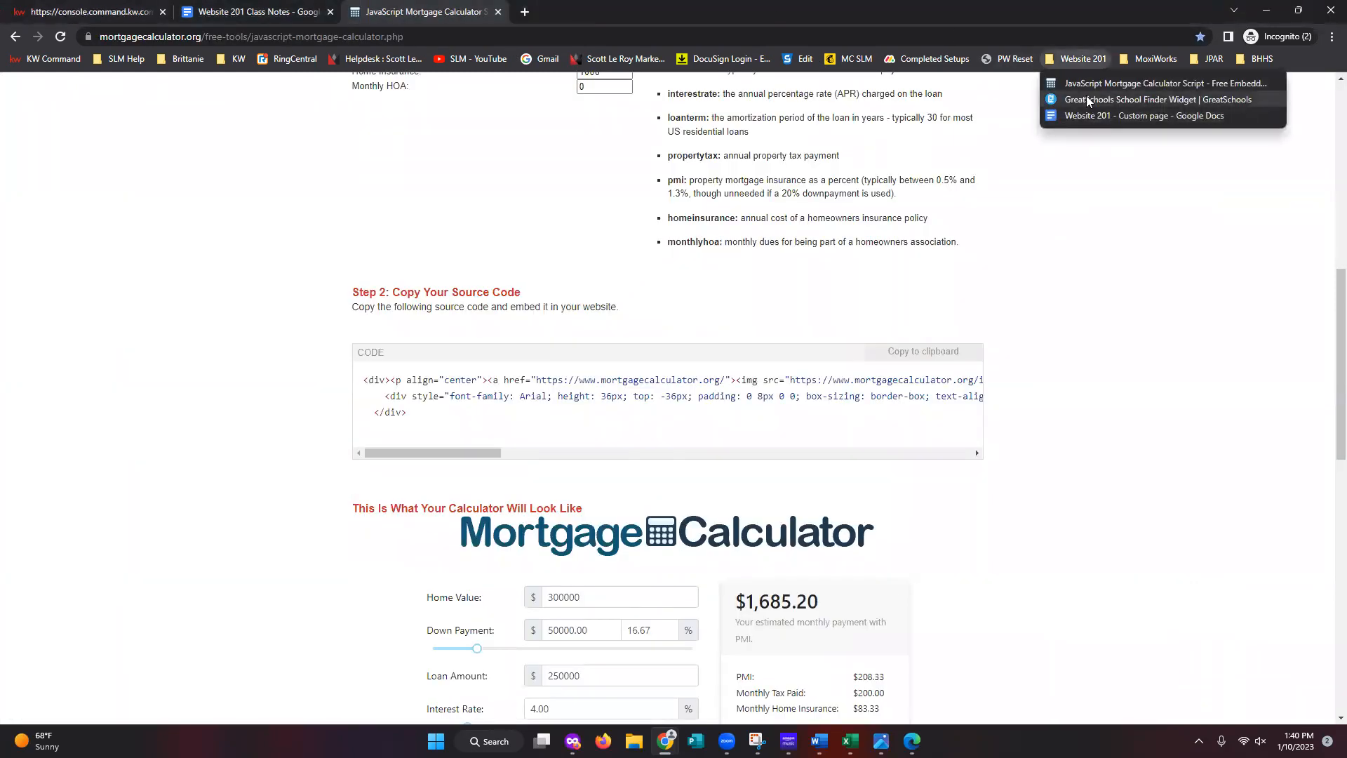
pyautogui.click(1094, 100)
pyautogui.rightClick(356, 36)
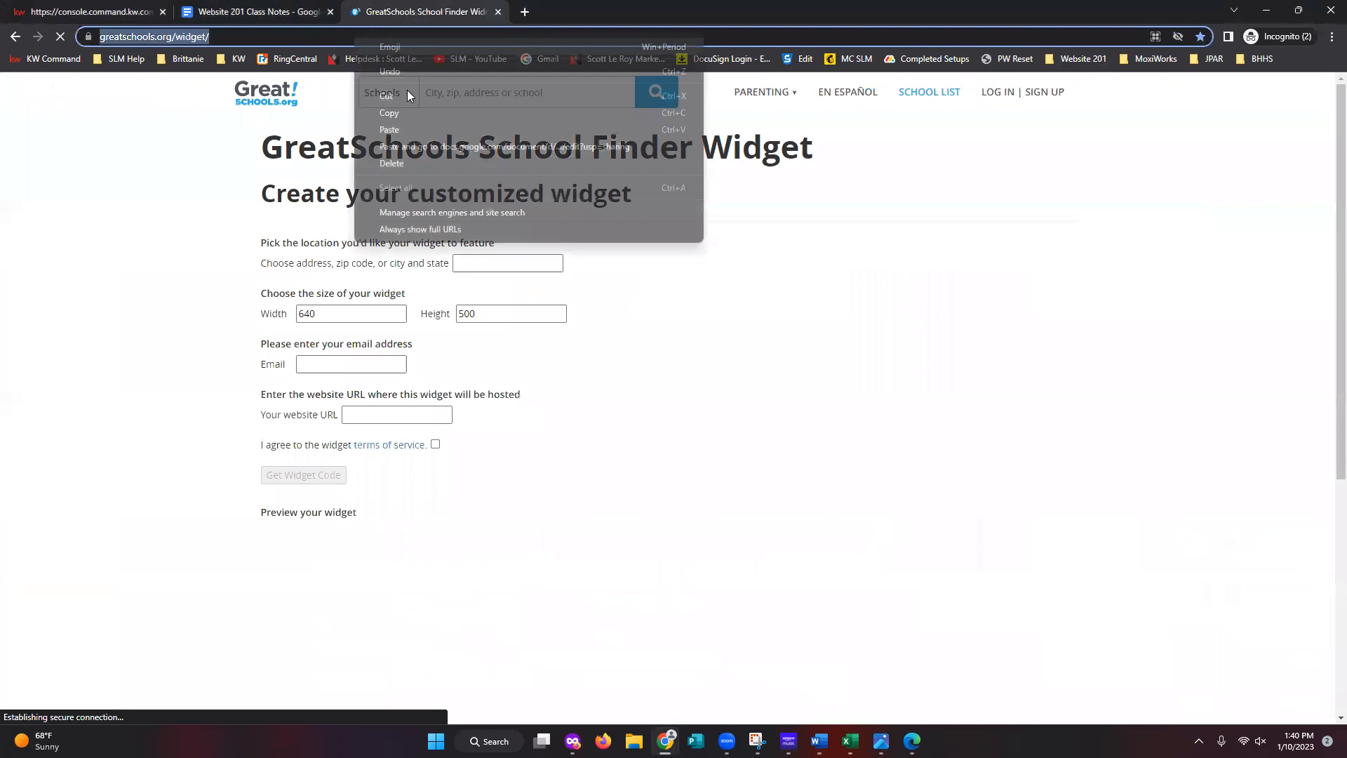
pyautogui.click(407, 111)
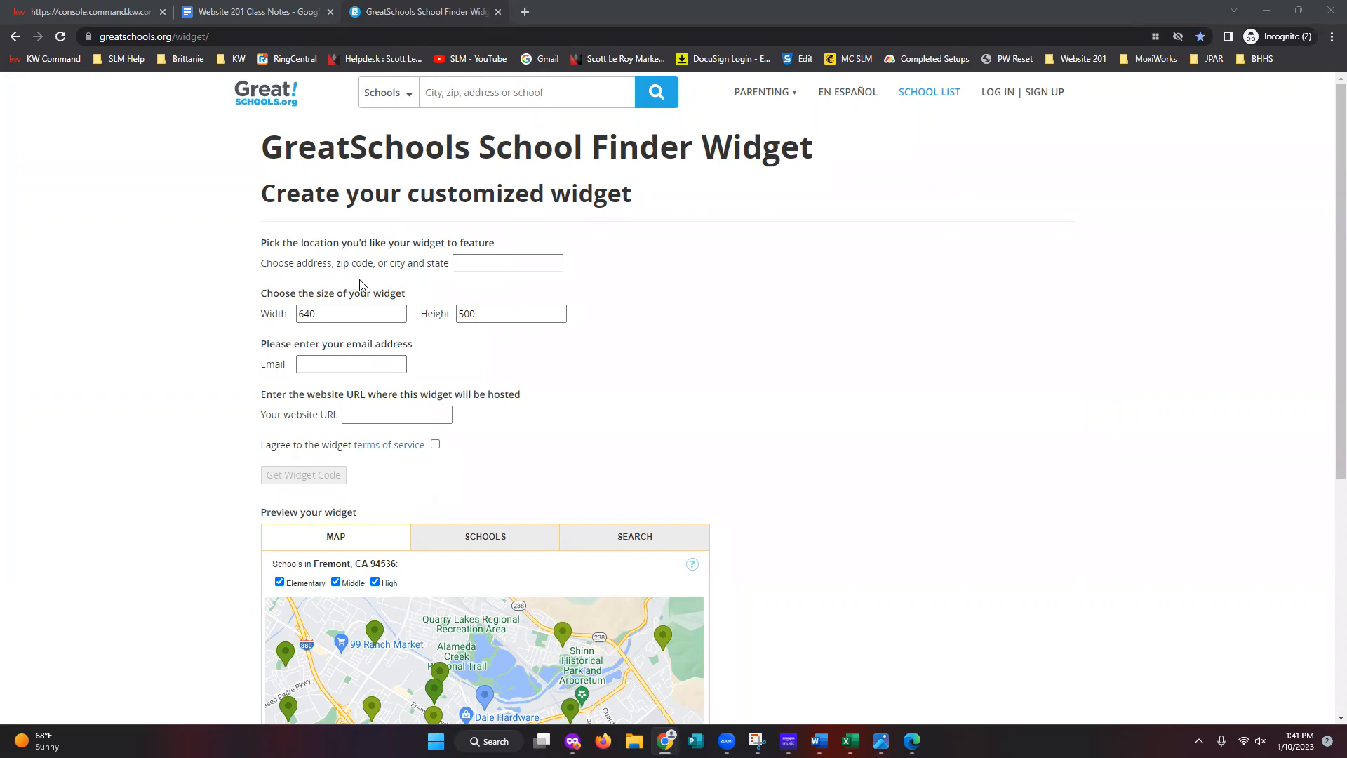
pyautogui.click(490, 267)
# - Set the widget location to 'Sarasota, FL' and update the preview map
pyautogui.click(471, 263)
pyautogui.write('San')
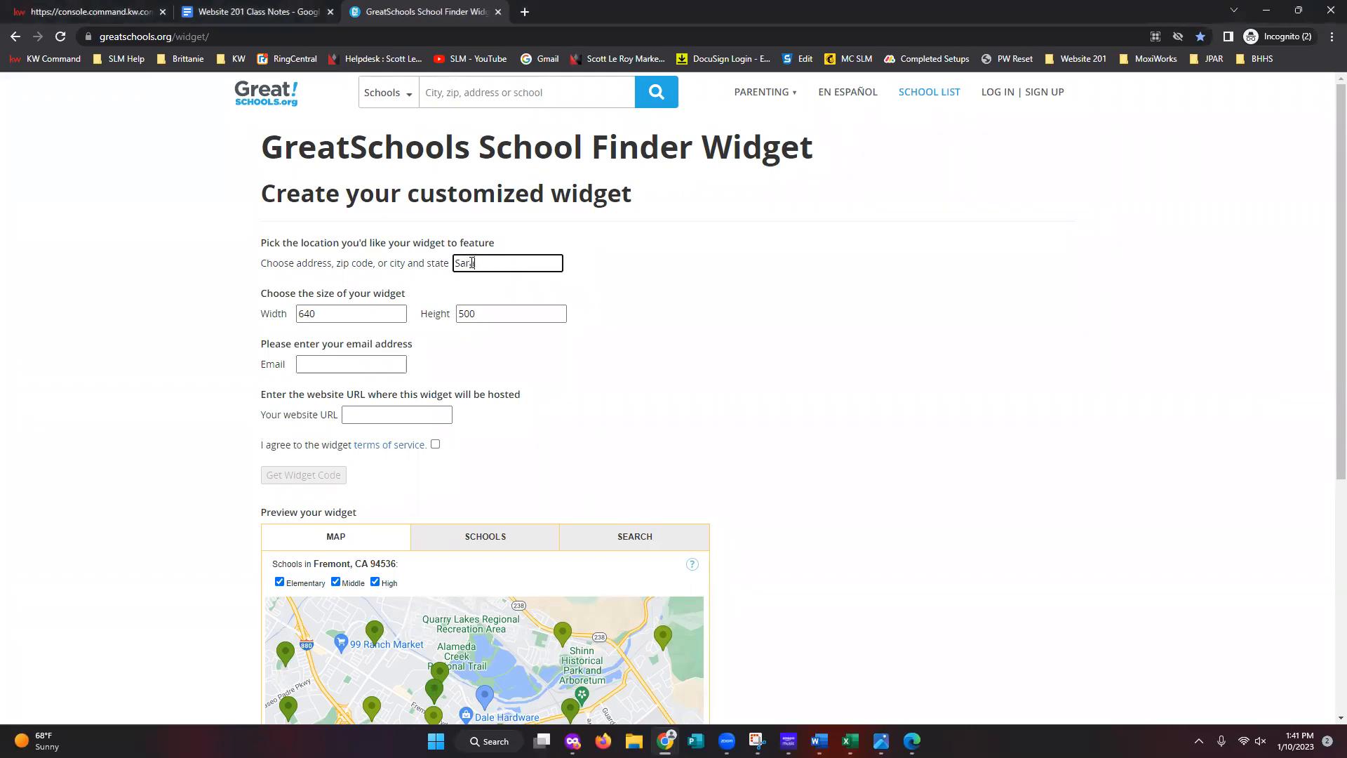
pyautogui.write('asota, FL')
pyautogui.click(722, 336)
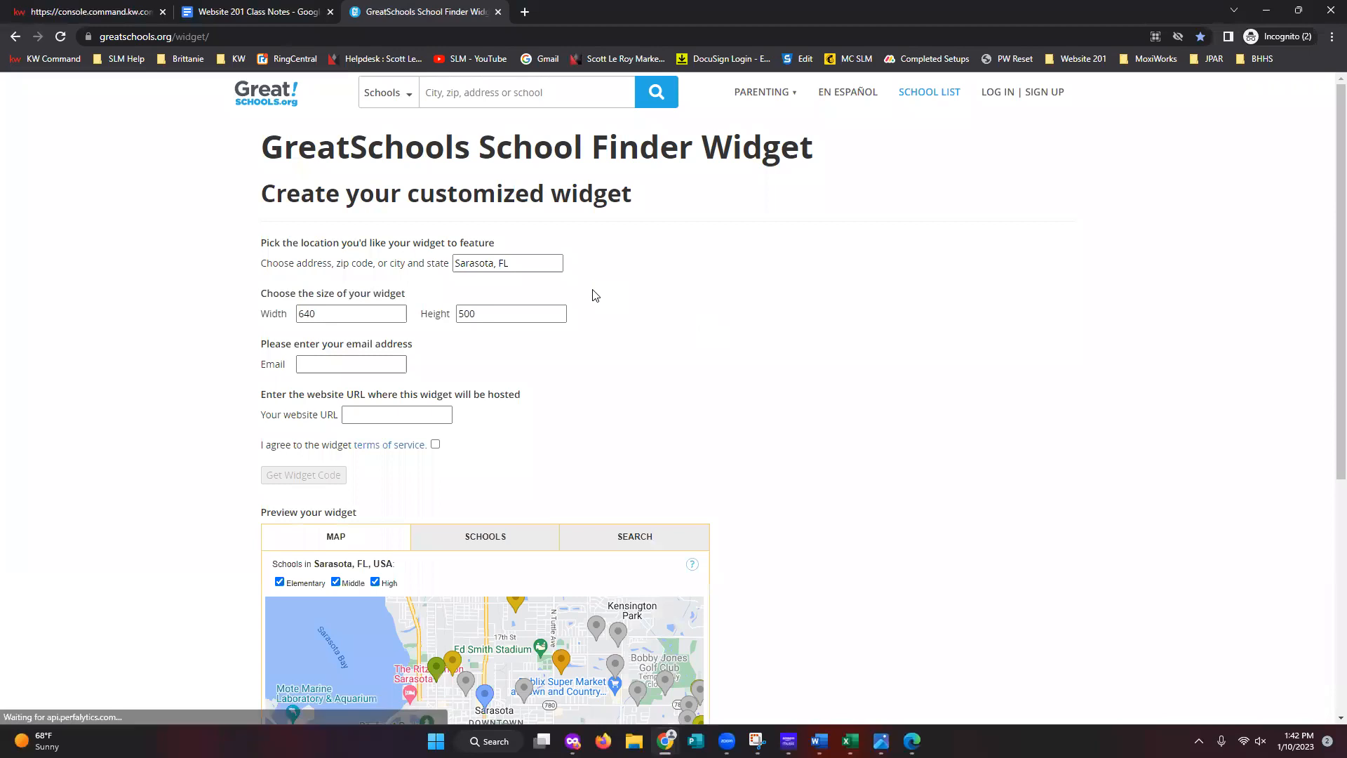
pyautogui.scroll(-2, 730, 663)
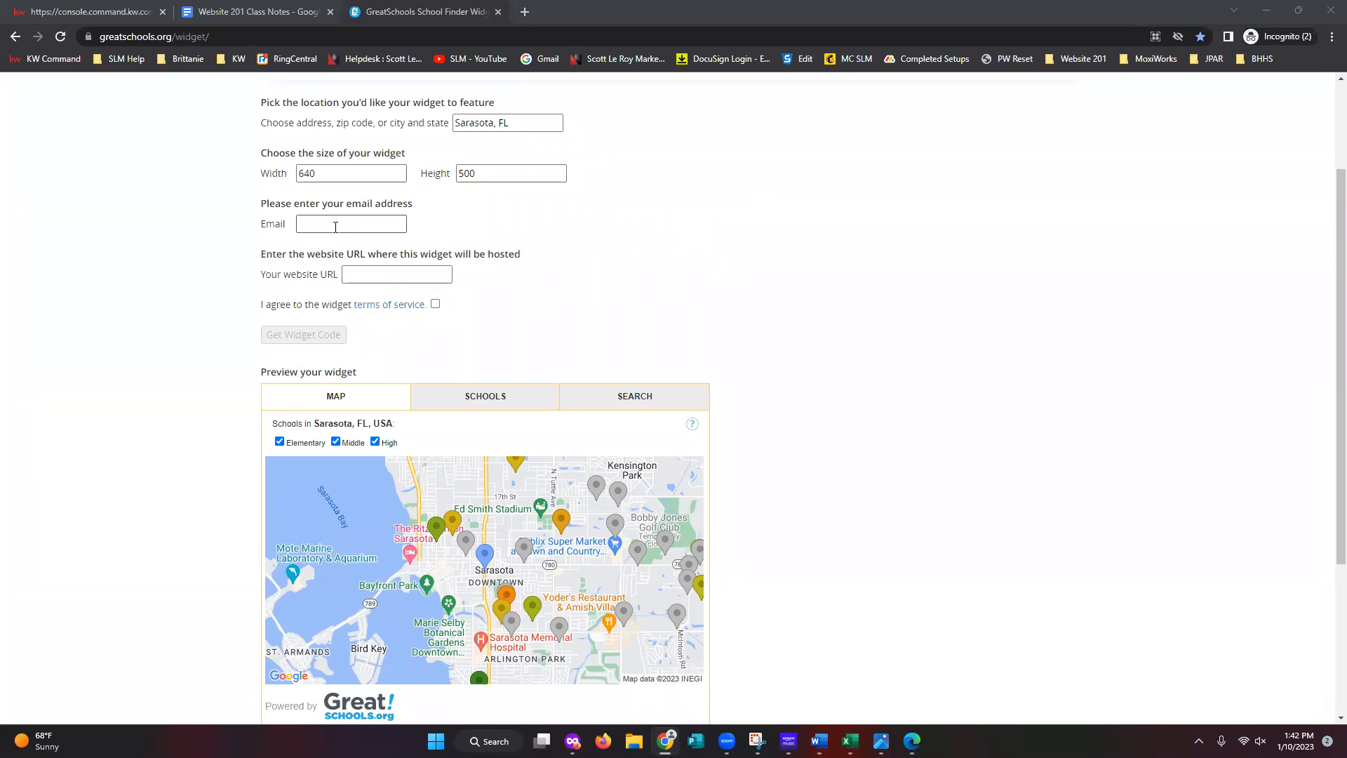
# - Fill in the contact e-mail and the agent's website URL, accept the terms, and generate the code
pyautogui.click(336, 227)
pyautogui.click(391, 255)
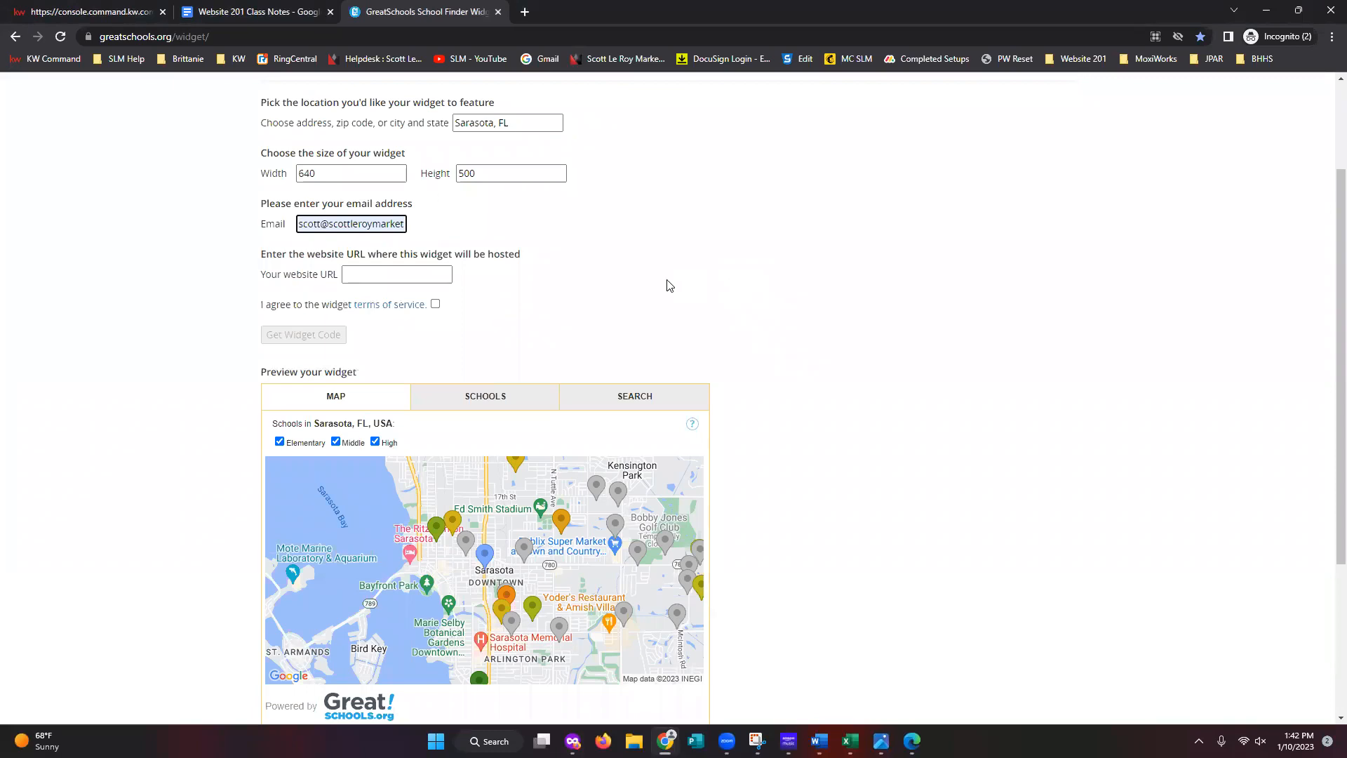
pyautogui.click(390, 275)
pyautogui.write('sc')
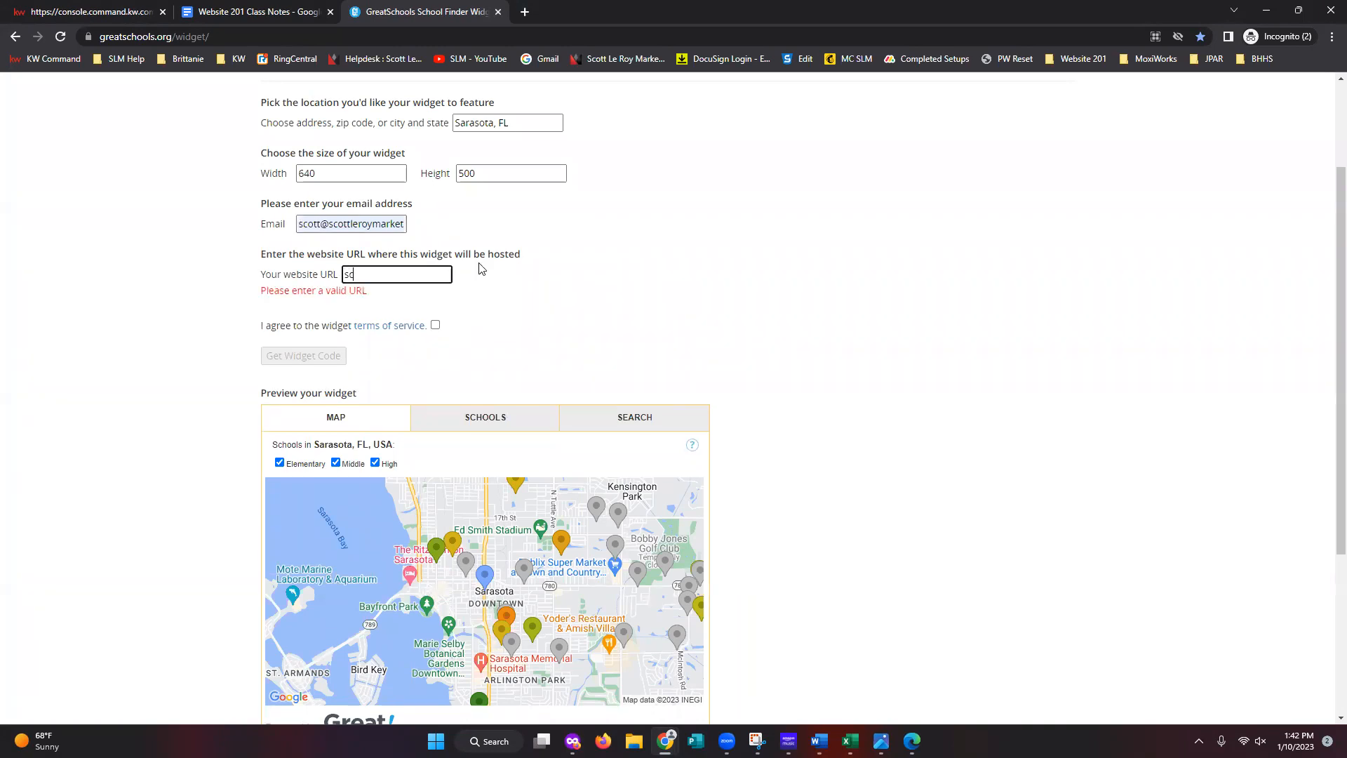
pyautogui.write('ottleroymarker')
pyautogui.press('BackSpace')
pyautogui.write('ting.com')
pyautogui.click(598, 330)
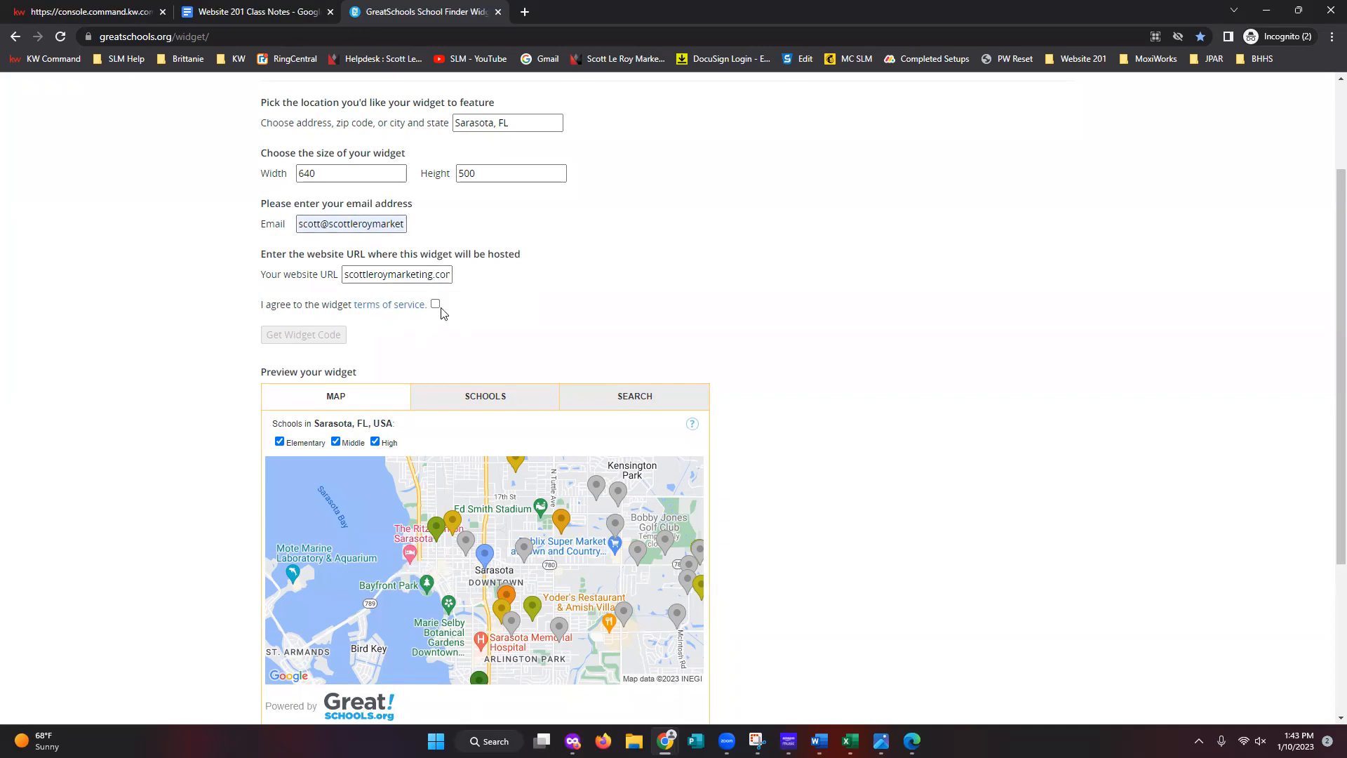
pyautogui.click(435, 304)
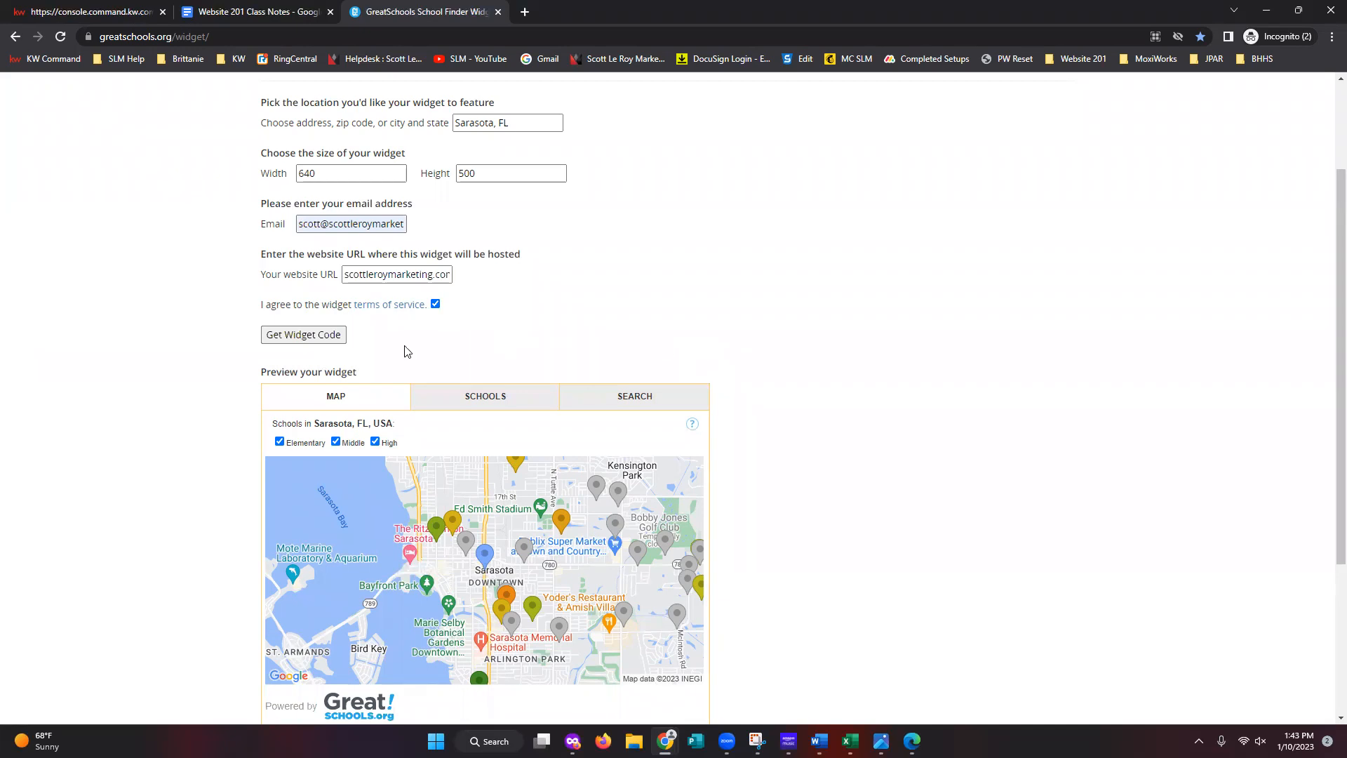
pyautogui.click(322, 343)
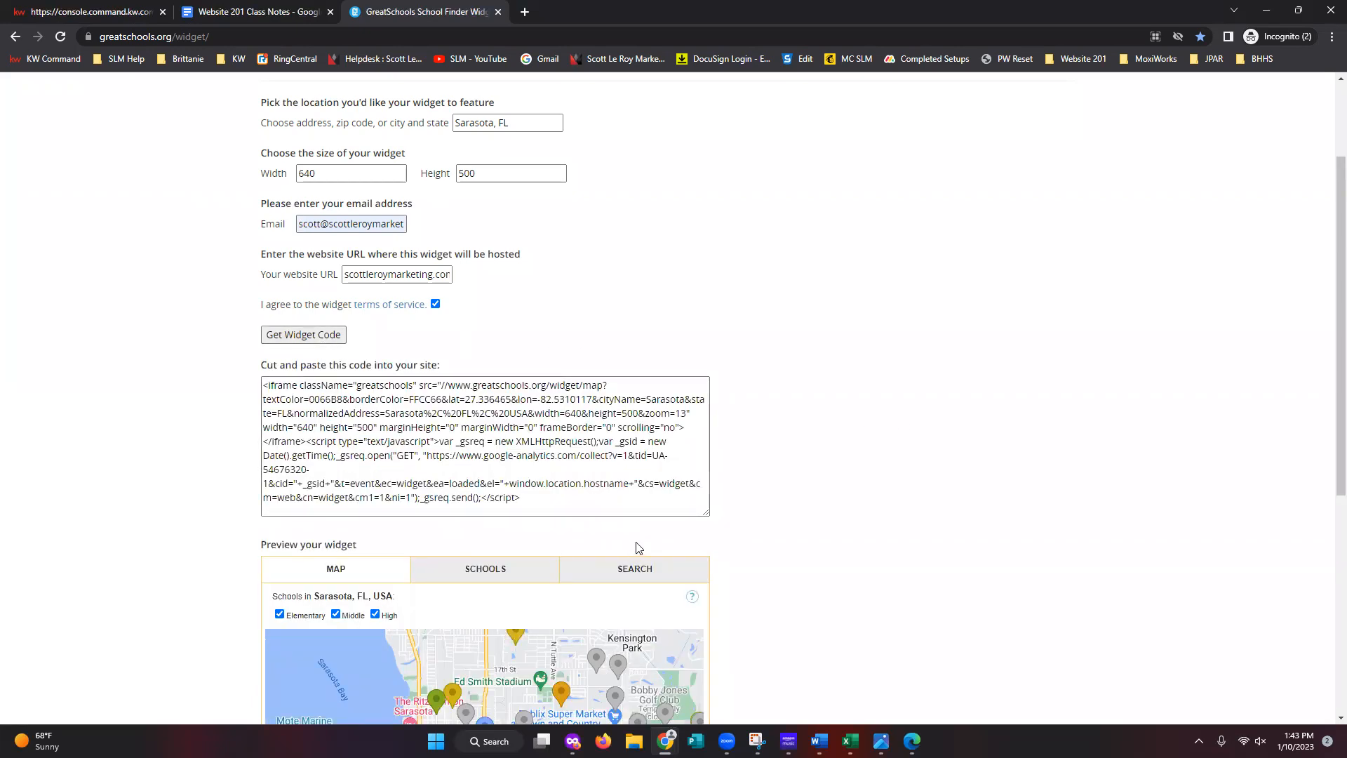
# - Regenerate the Sarasota widget embed code and copy all of it
pyautogui.scroll(1, 639, 547)
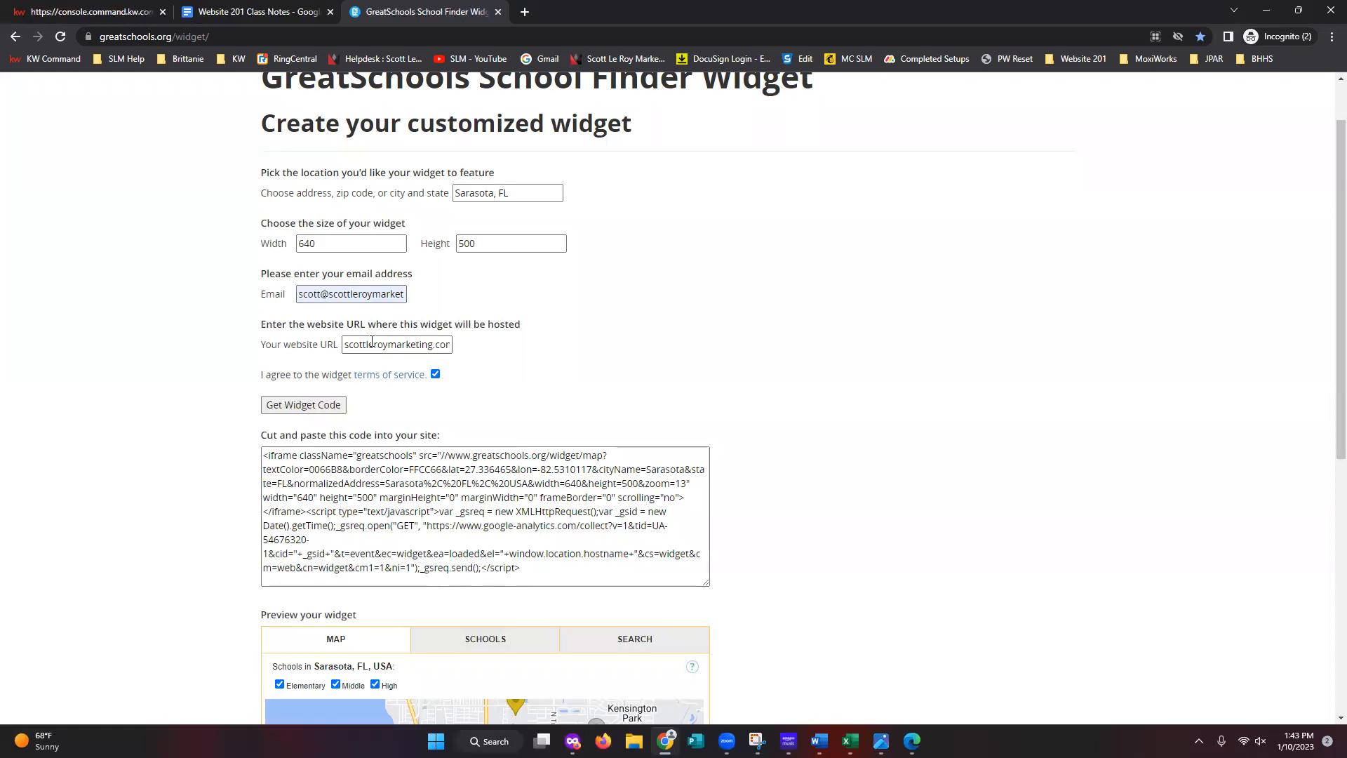
pyautogui.click(322, 410)
pyautogui.moveTo(612, 580); pyautogui.dragTo(202, 428)
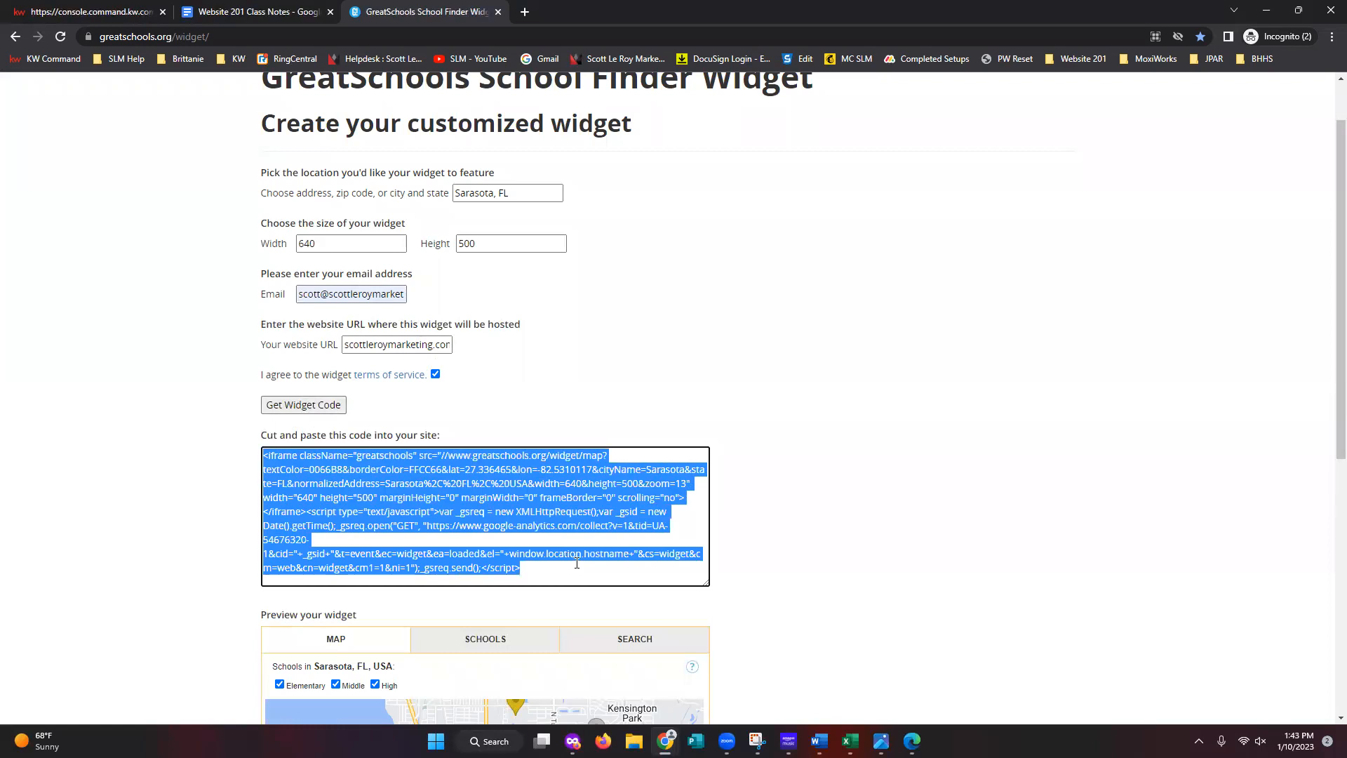
pyautogui.click(637, 563)
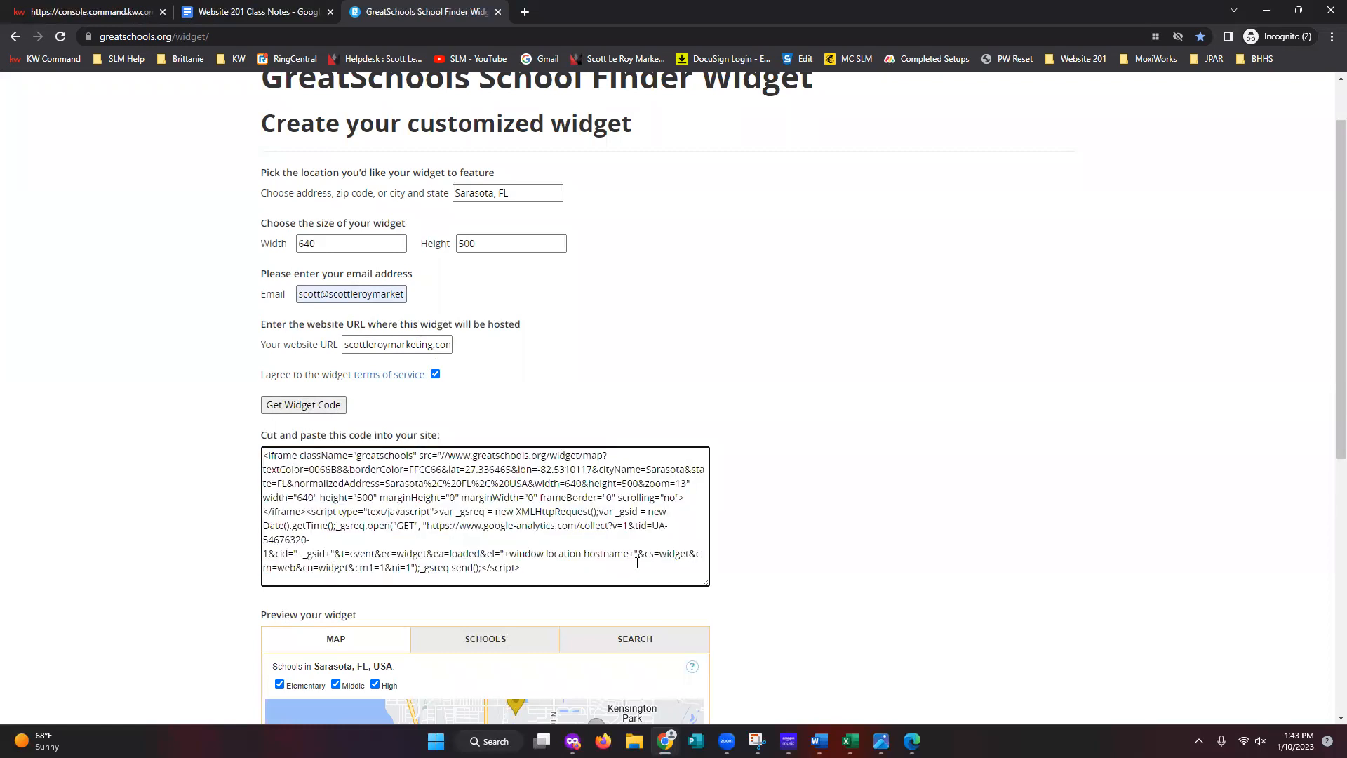
pyautogui.moveTo(621, 569); pyautogui.dragTo(246, 414)
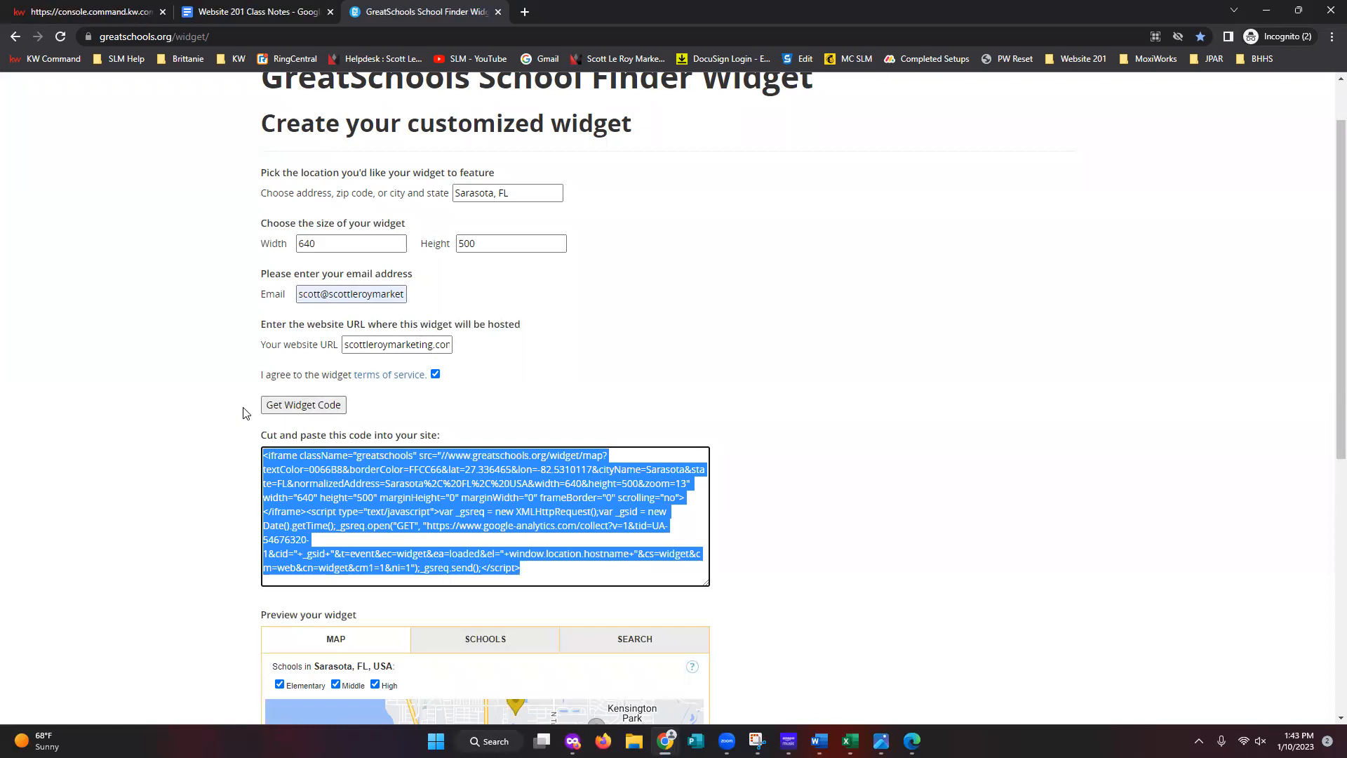
pyautogui.rightClick(358, 483)
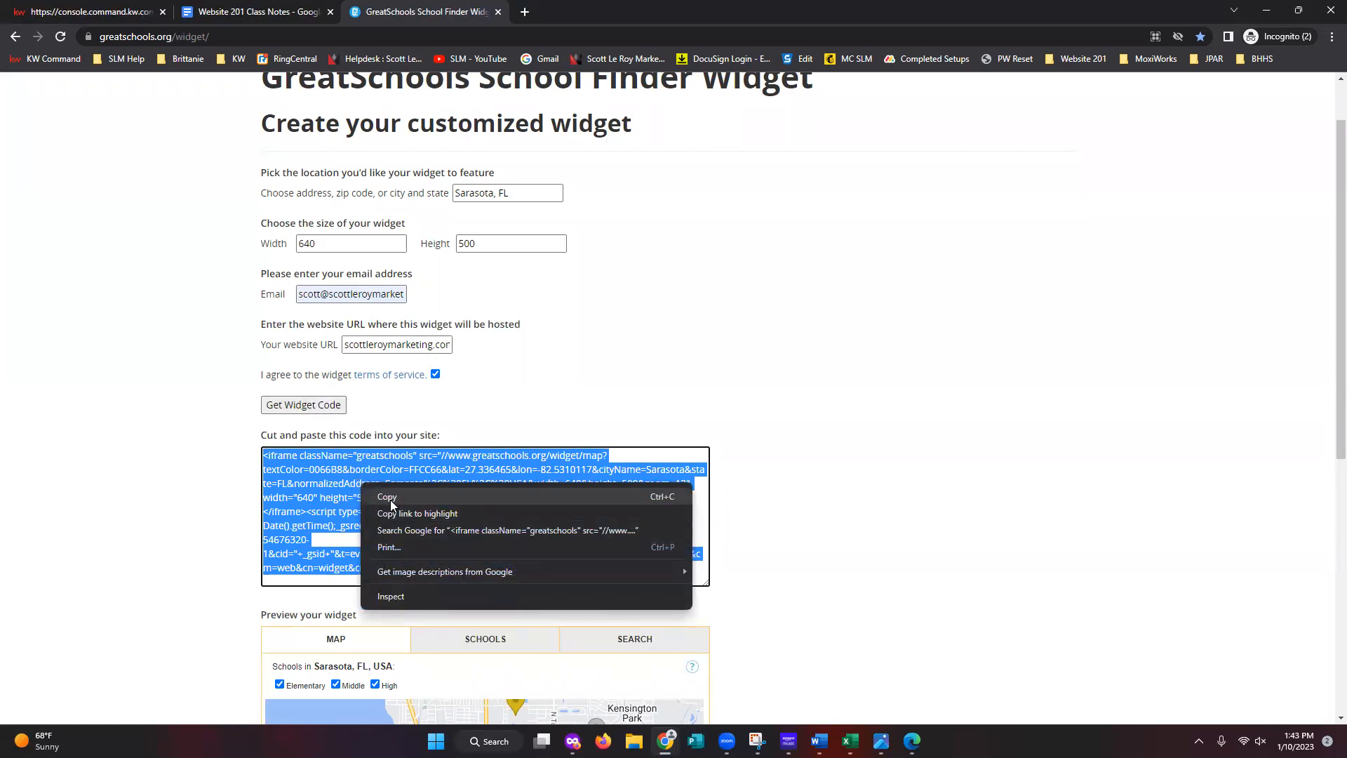
pyautogui.click(388, 497)
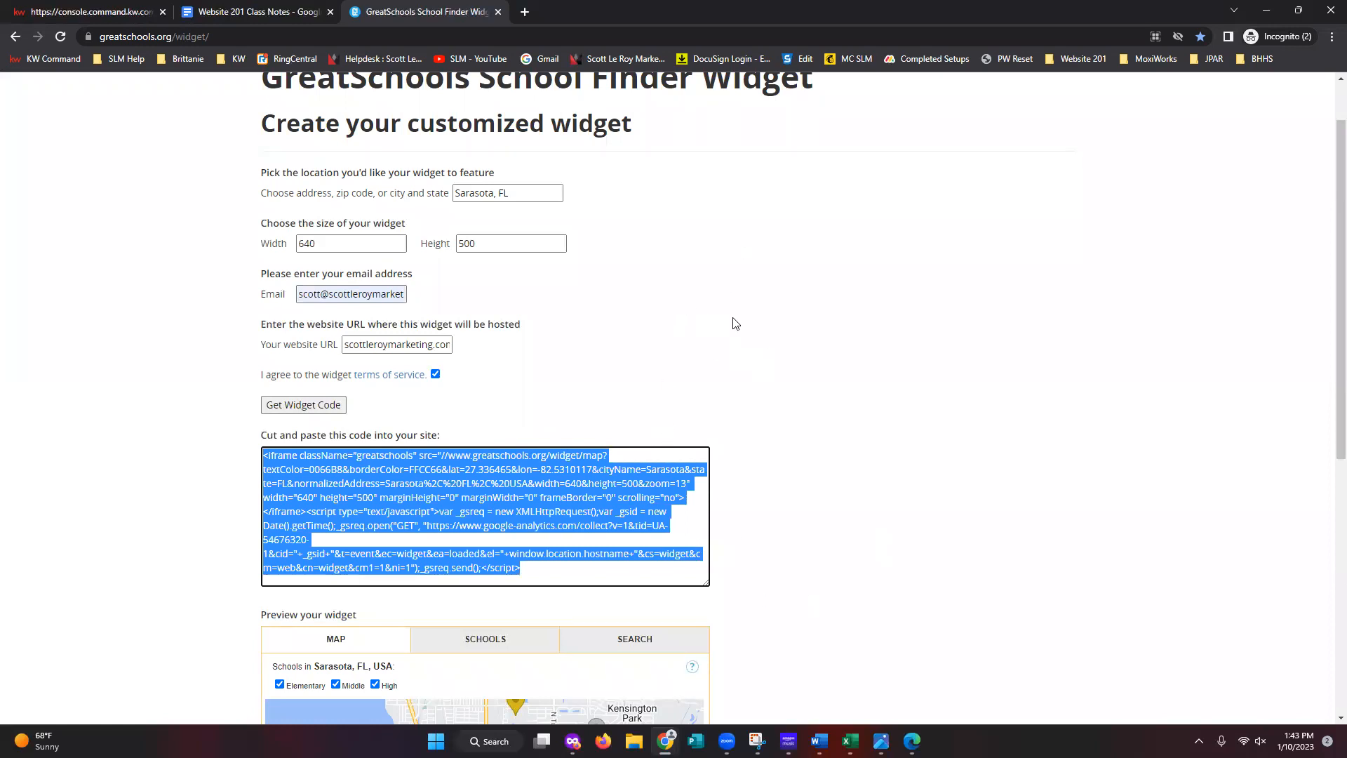
# - Paste the GreatSchools widget code into the Agent Bio, wrapped in <center> tags
pyautogui.click(92, 14)
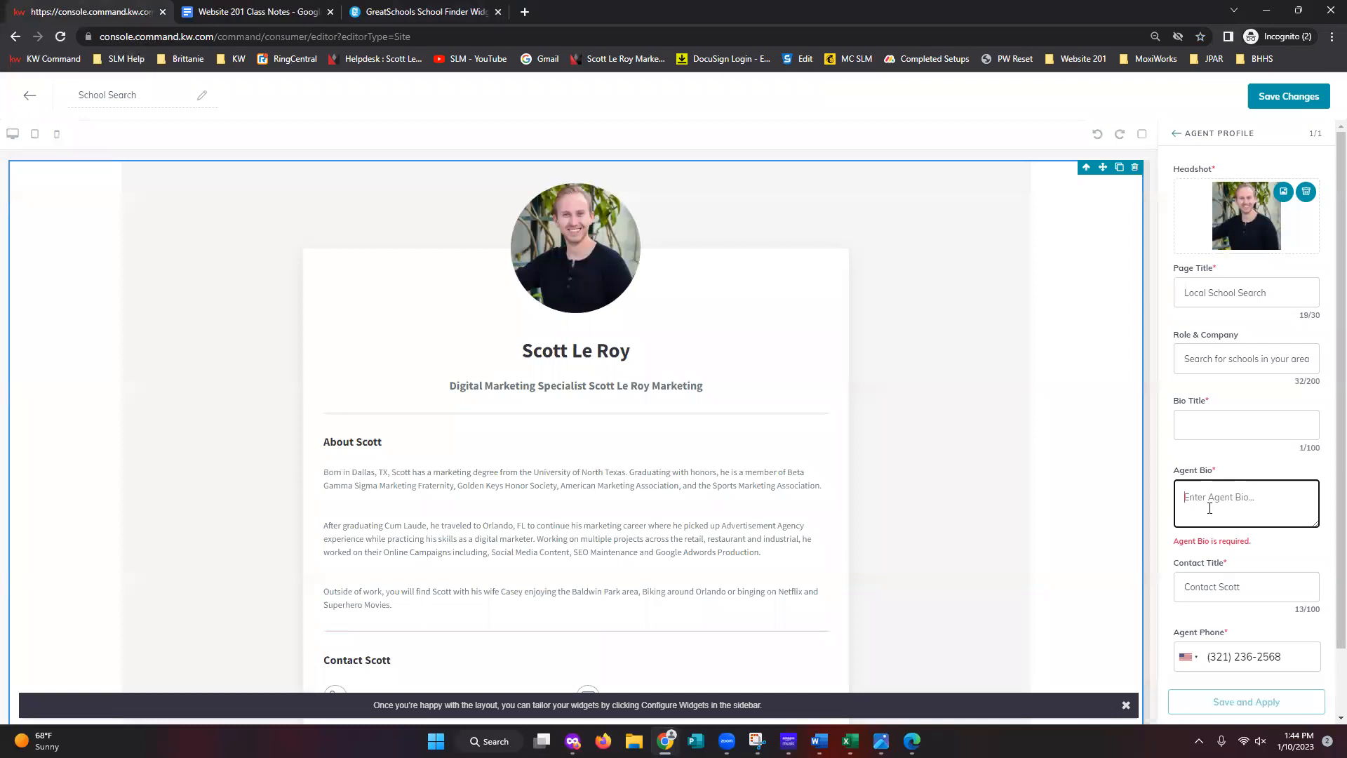
pyautogui.write('<')
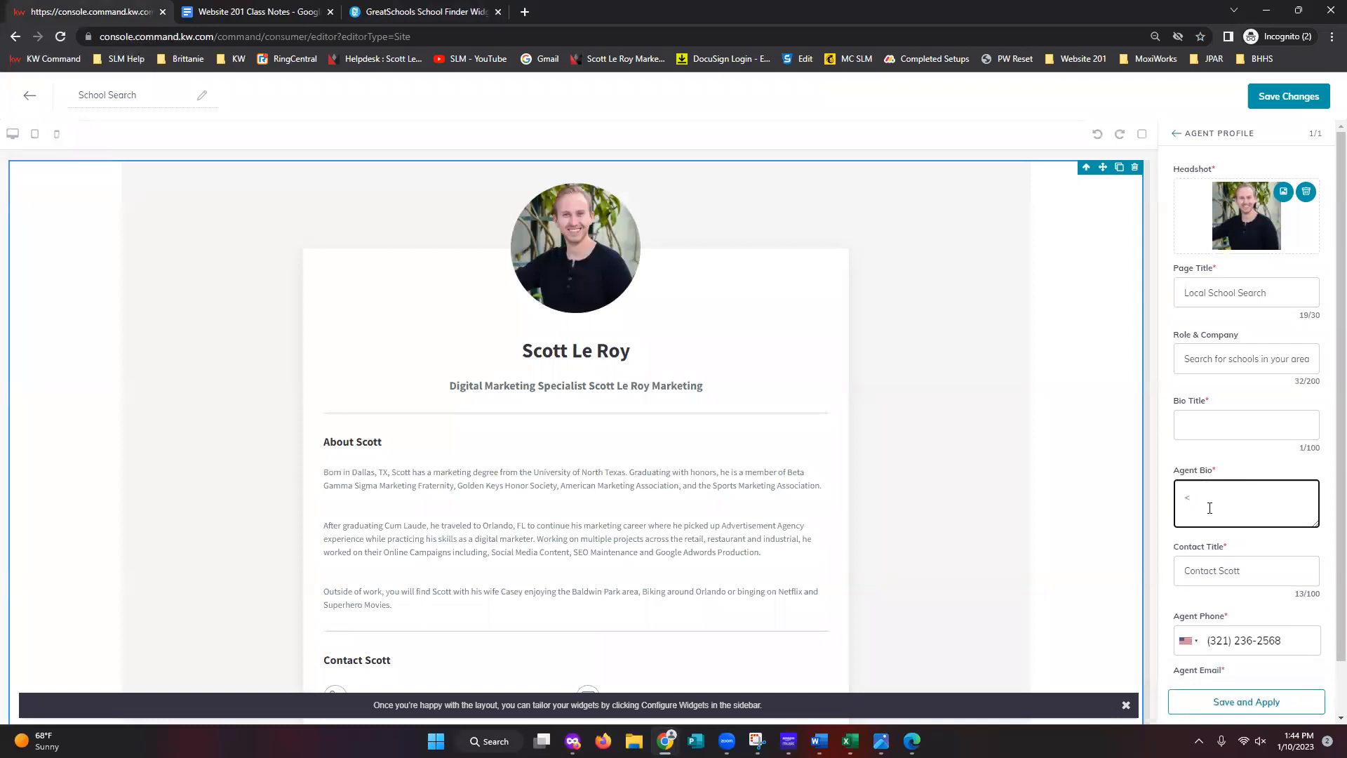
pyautogui.write('center>')
pyautogui.rightClick(1231, 497)
pyautogui.click(1088, 363)
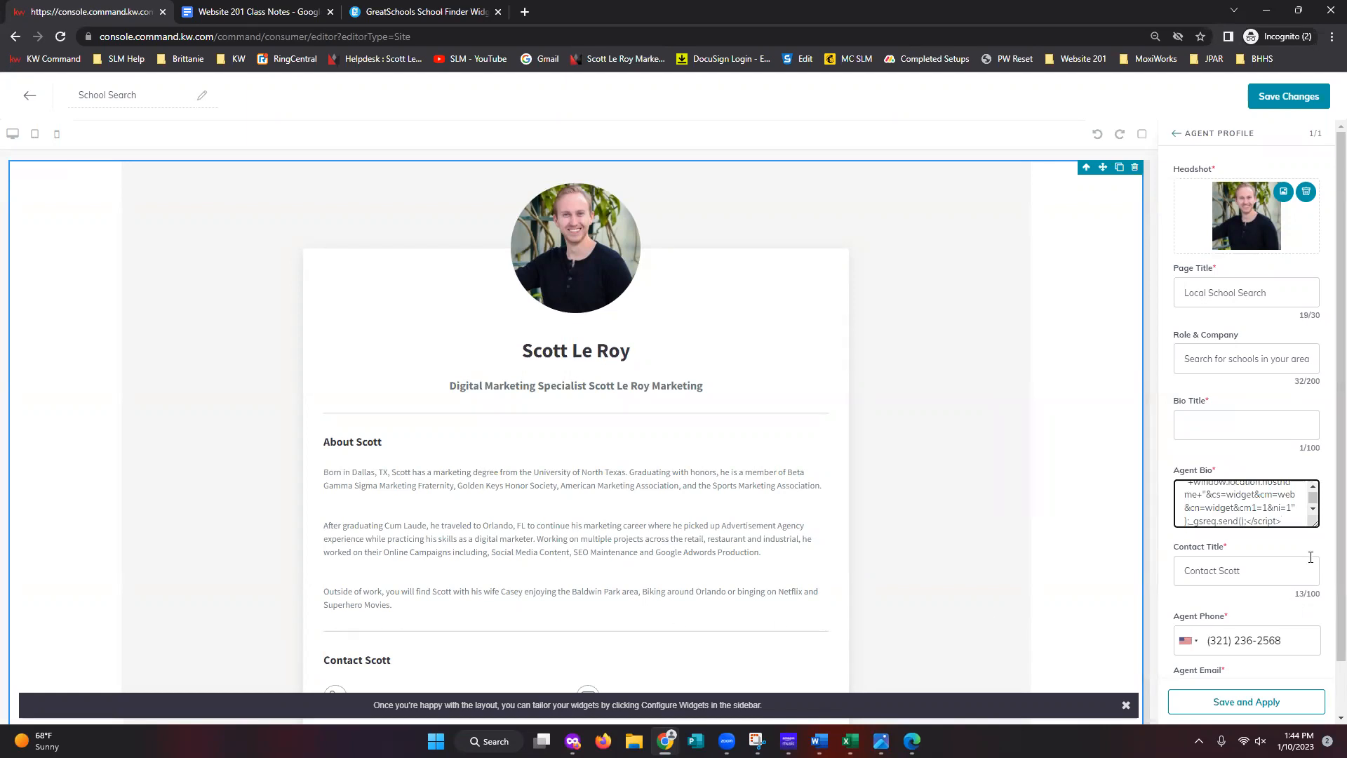
pyautogui.write('<center>')
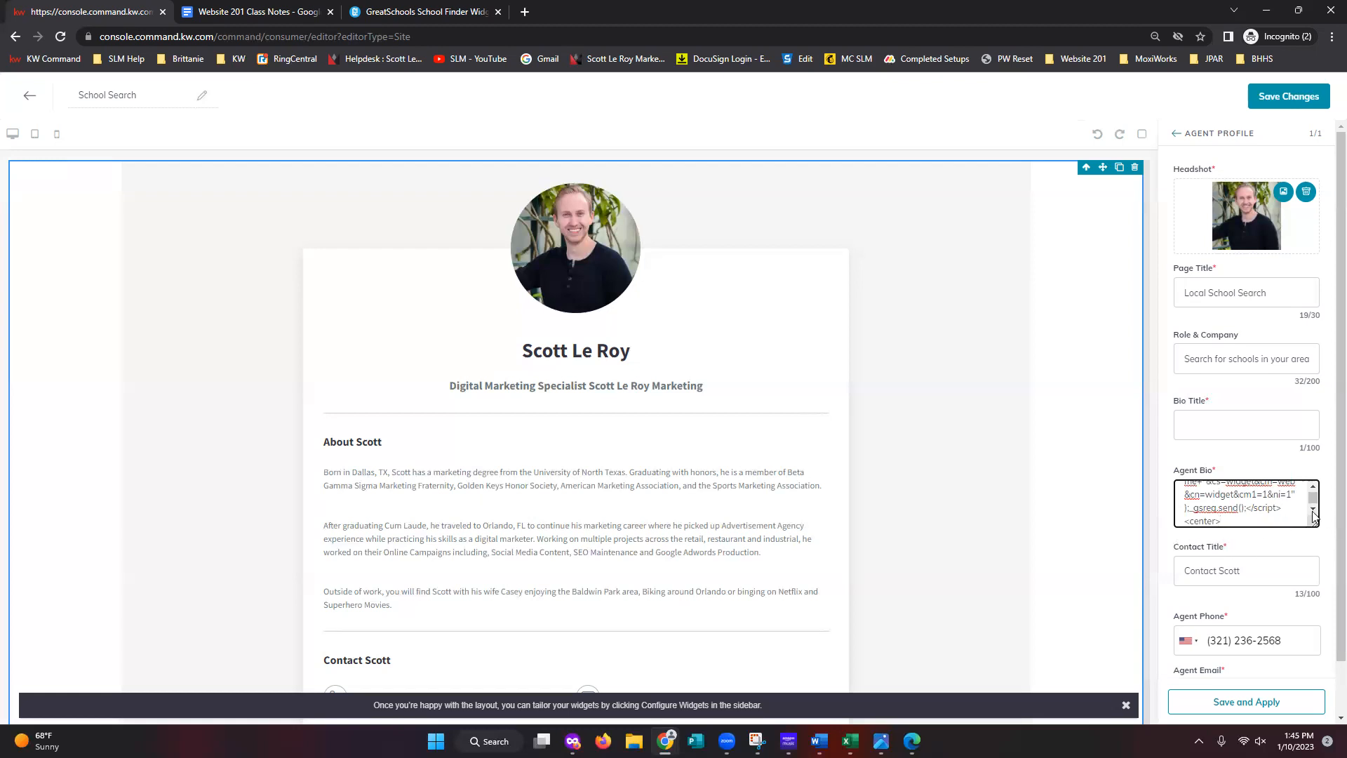
pyautogui.click(1313, 486)
pyautogui.scroll(10, 1316, 485)
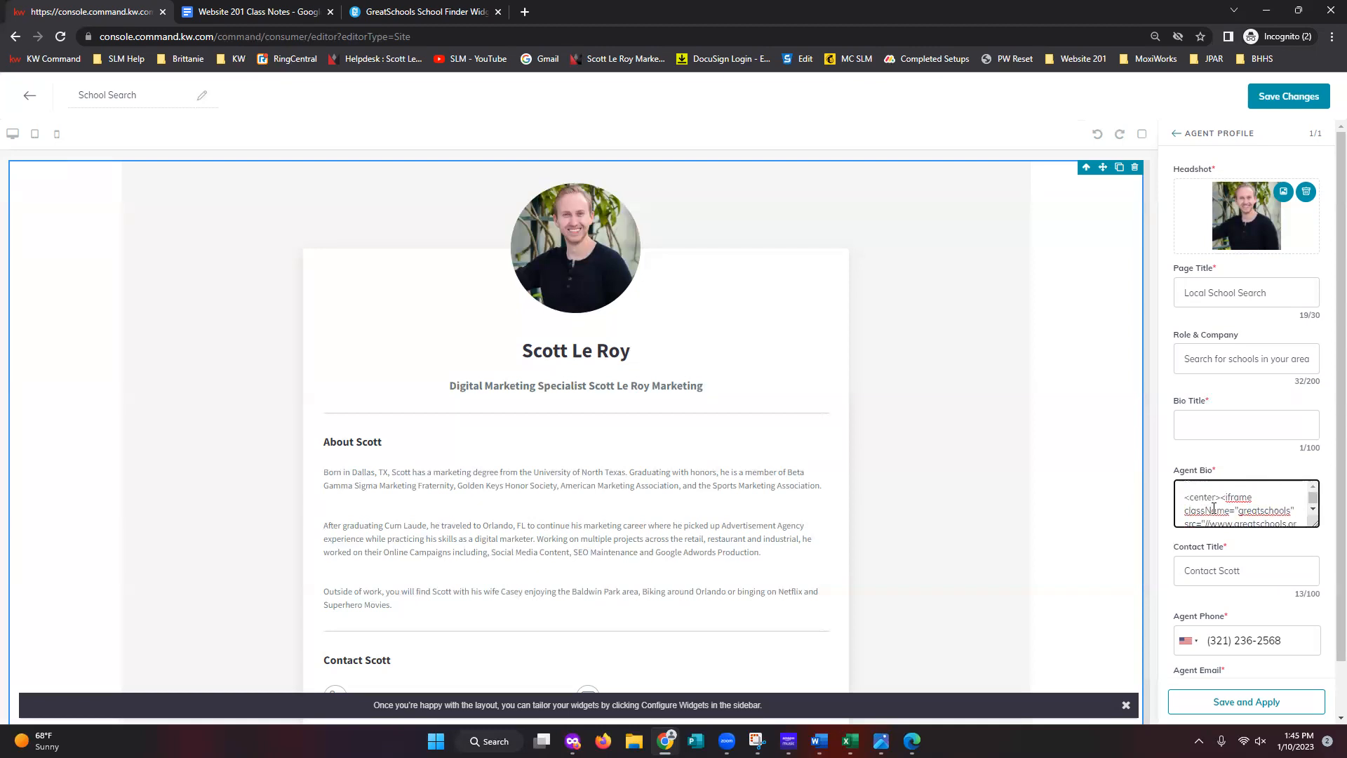
# - Apply the Agent Bio changes and check the Sarasota schools map under the Local School Search heading
pyautogui.click(1292, 707)
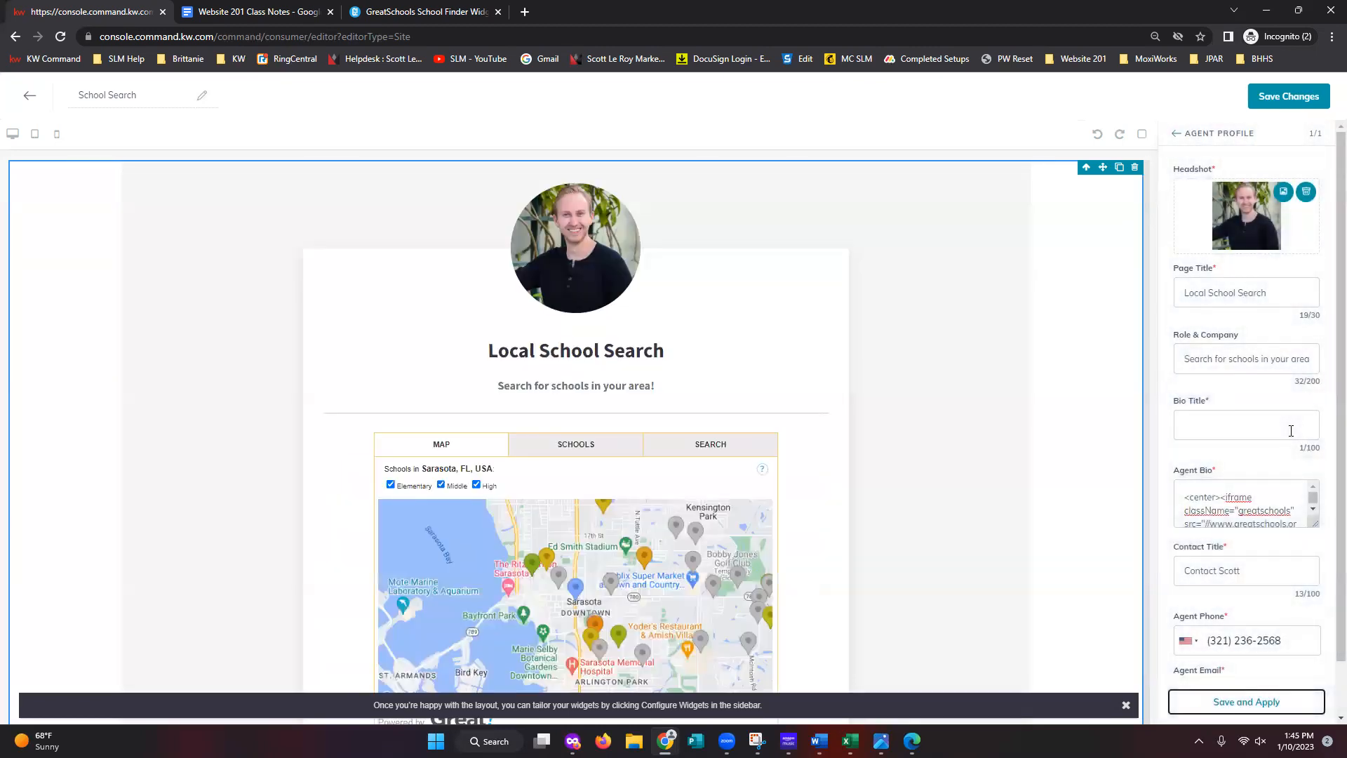
pyautogui.scroll(-2, 824, 544)
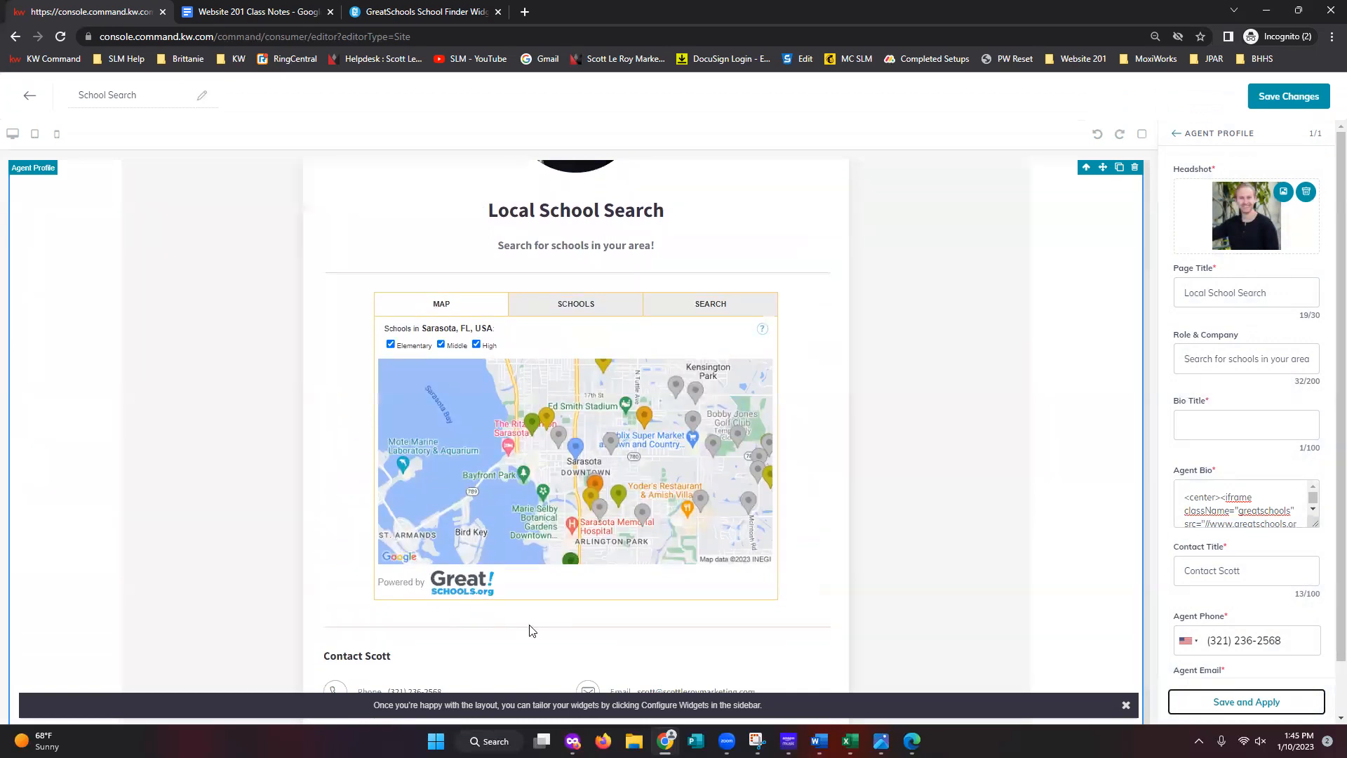
pyautogui.scroll(2, 866, 594)
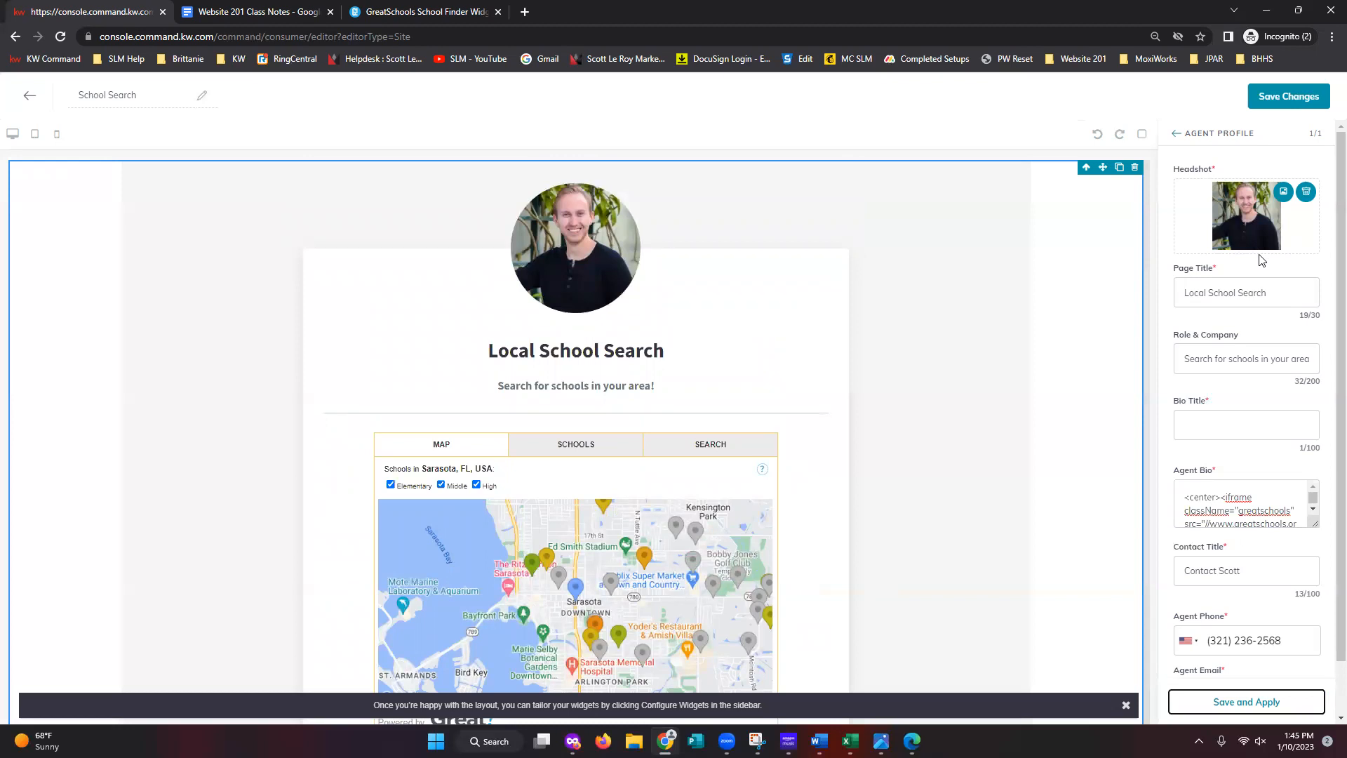
pyautogui.scroll(-1, 1265, 484)
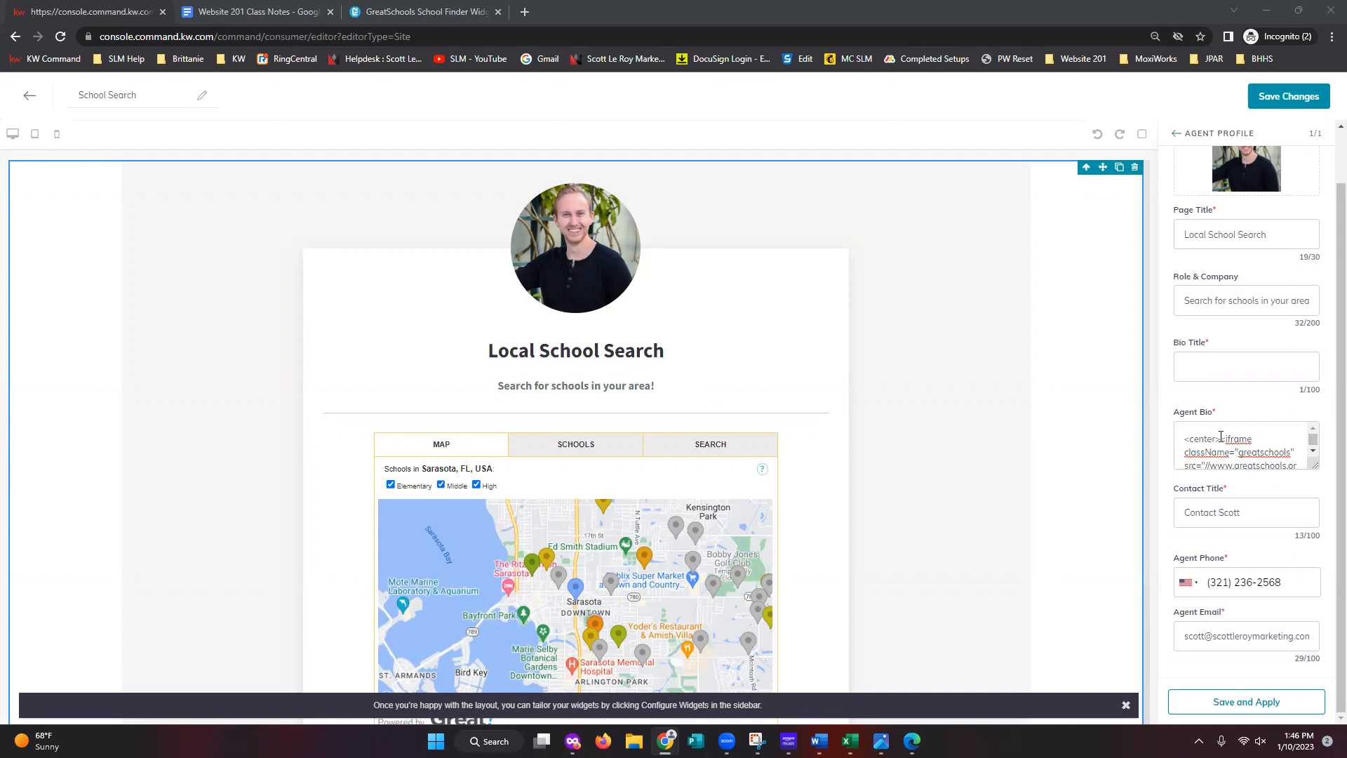
pyautogui.moveTo(1221, 436); pyautogui.dragTo(1183, 438)
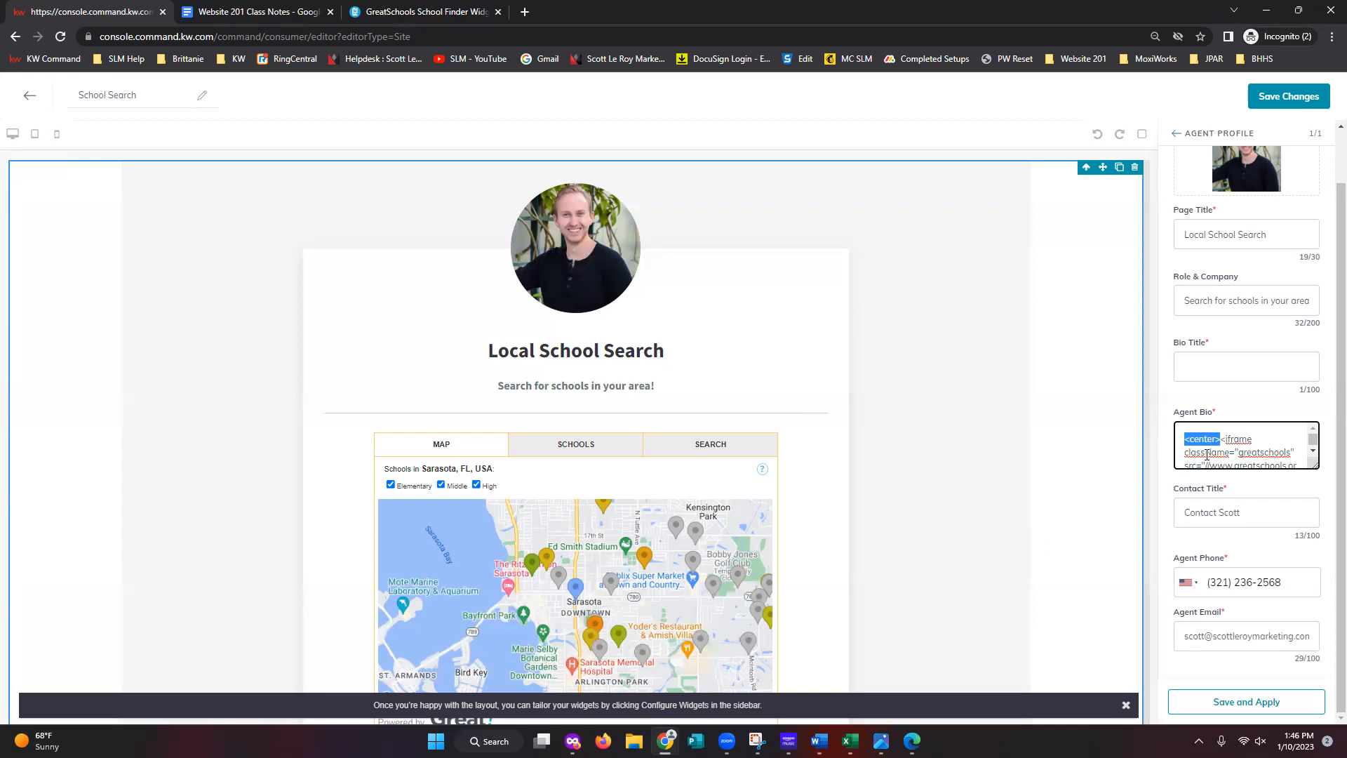
pyautogui.click(1279, 444)
pyautogui.scroll(-4, 1280, 449)
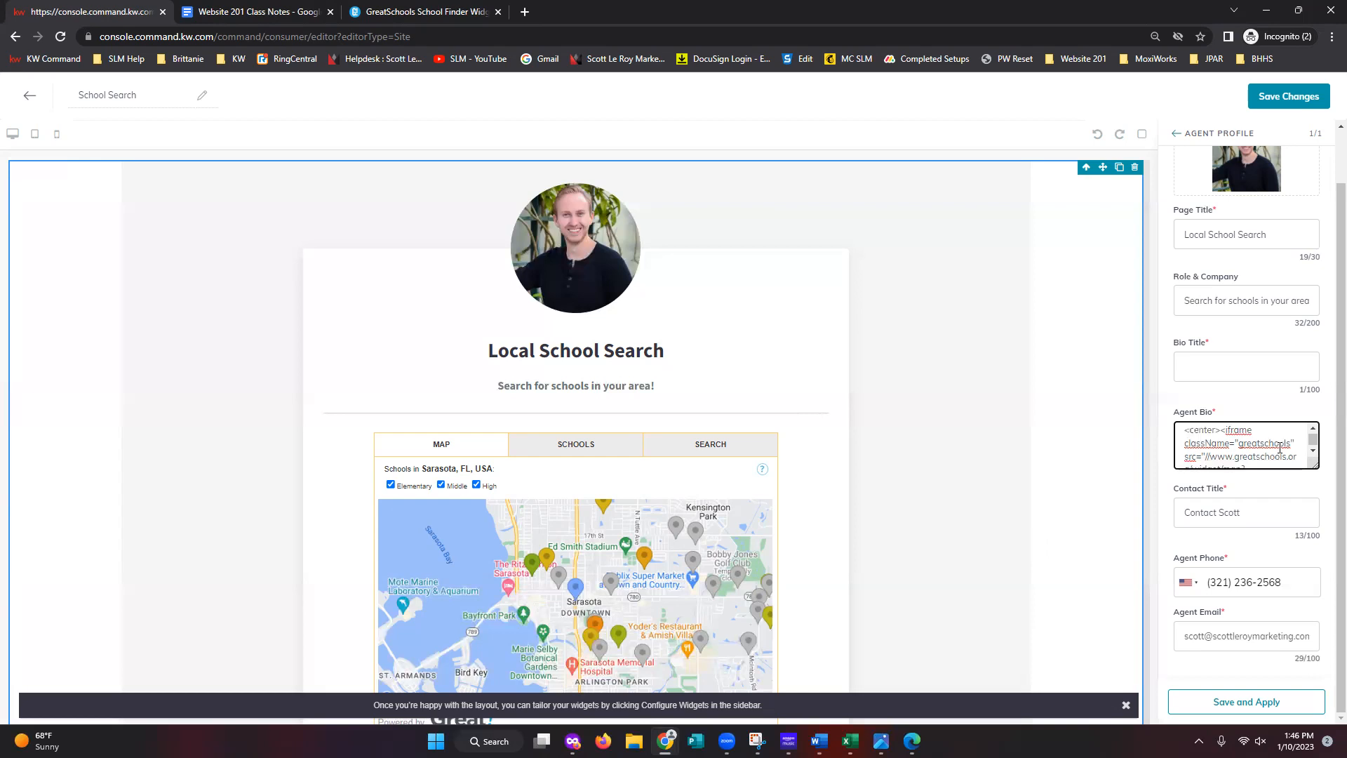
pyautogui.scroll(-2, 1281, 455)
pyautogui.scroll(-3, 803, 512)
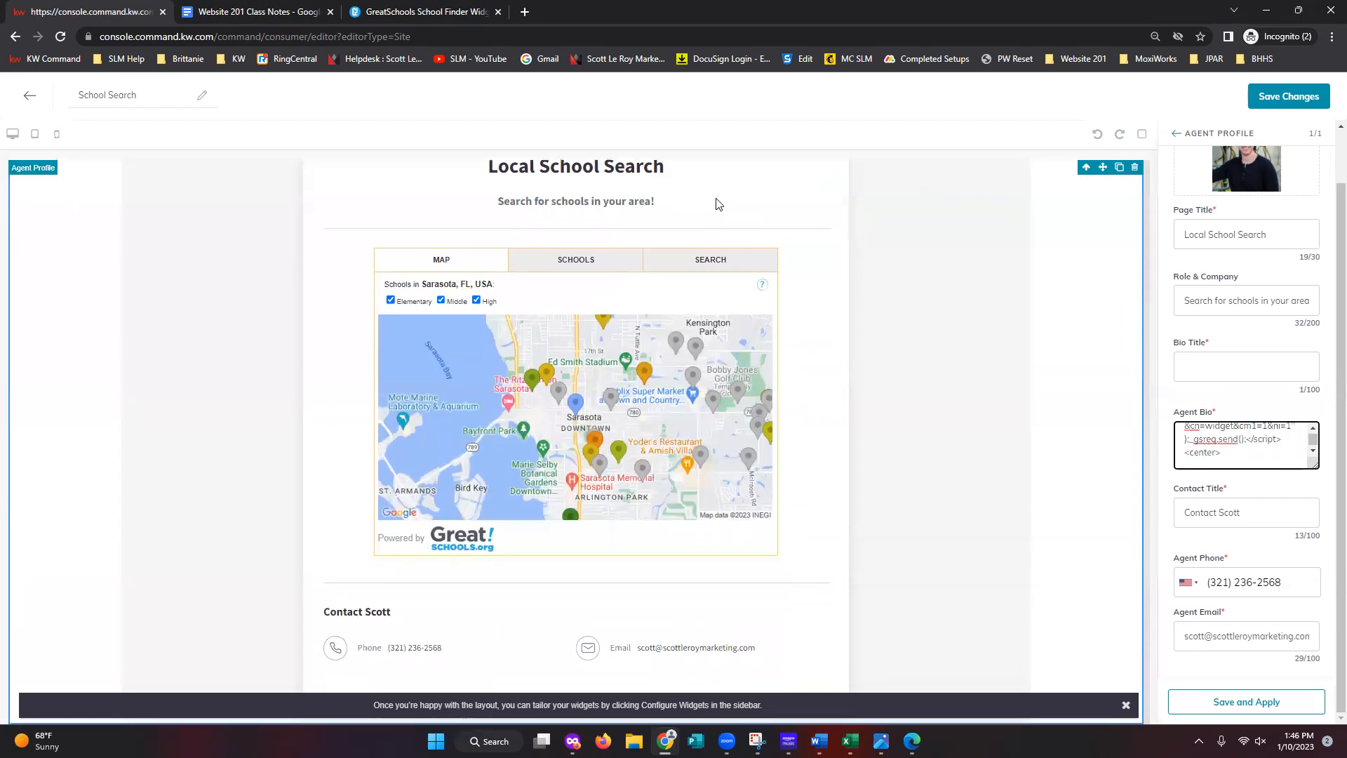
pyautogui.scroll(2, 737, 622)
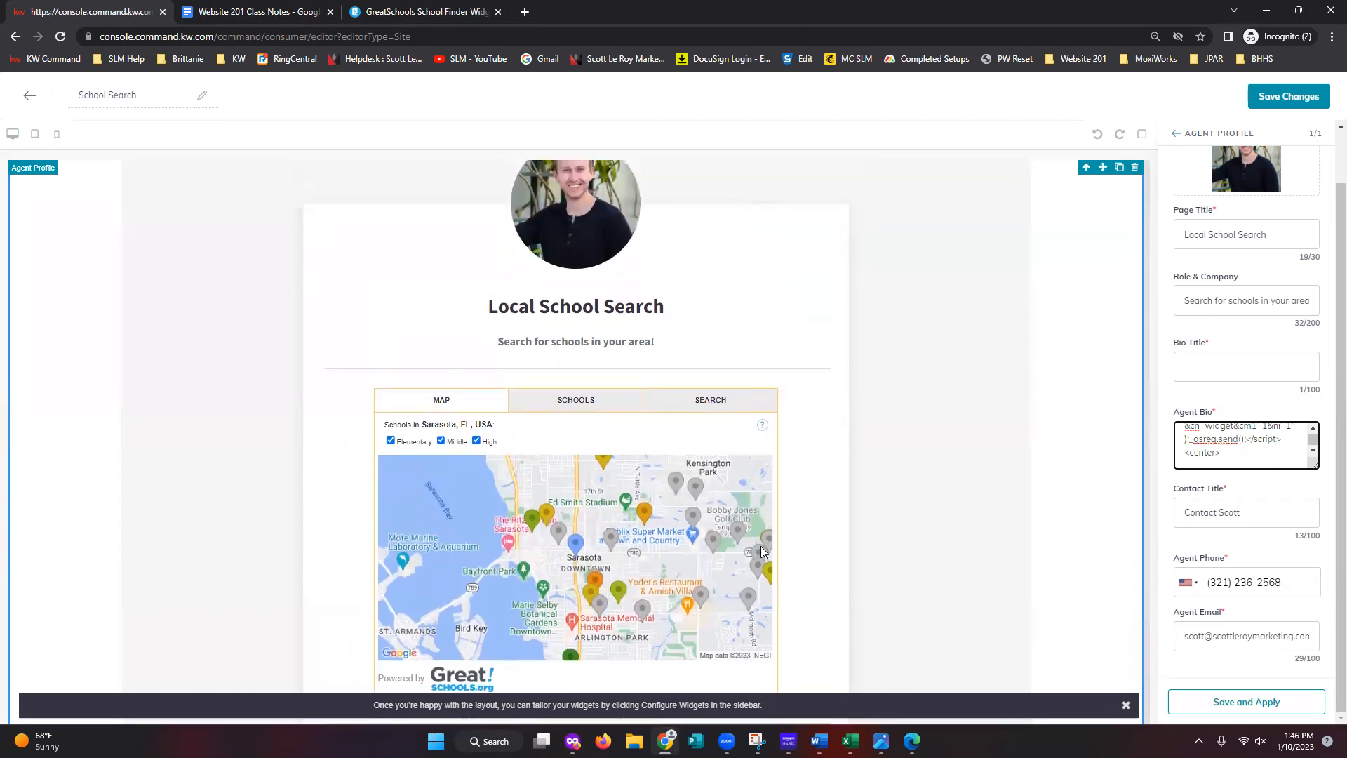
pyautogui.scroll(-1, 769, 594)
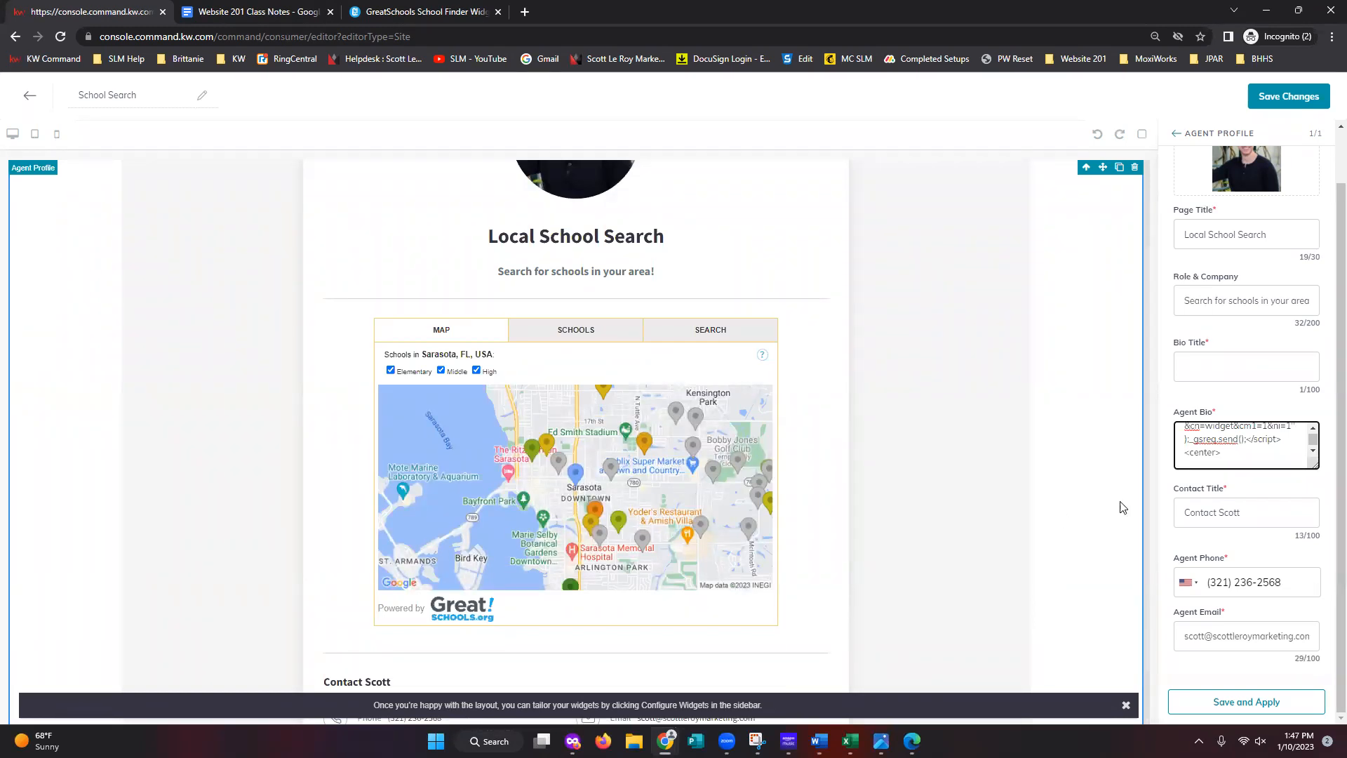
pyautogui.click(1266, 489)
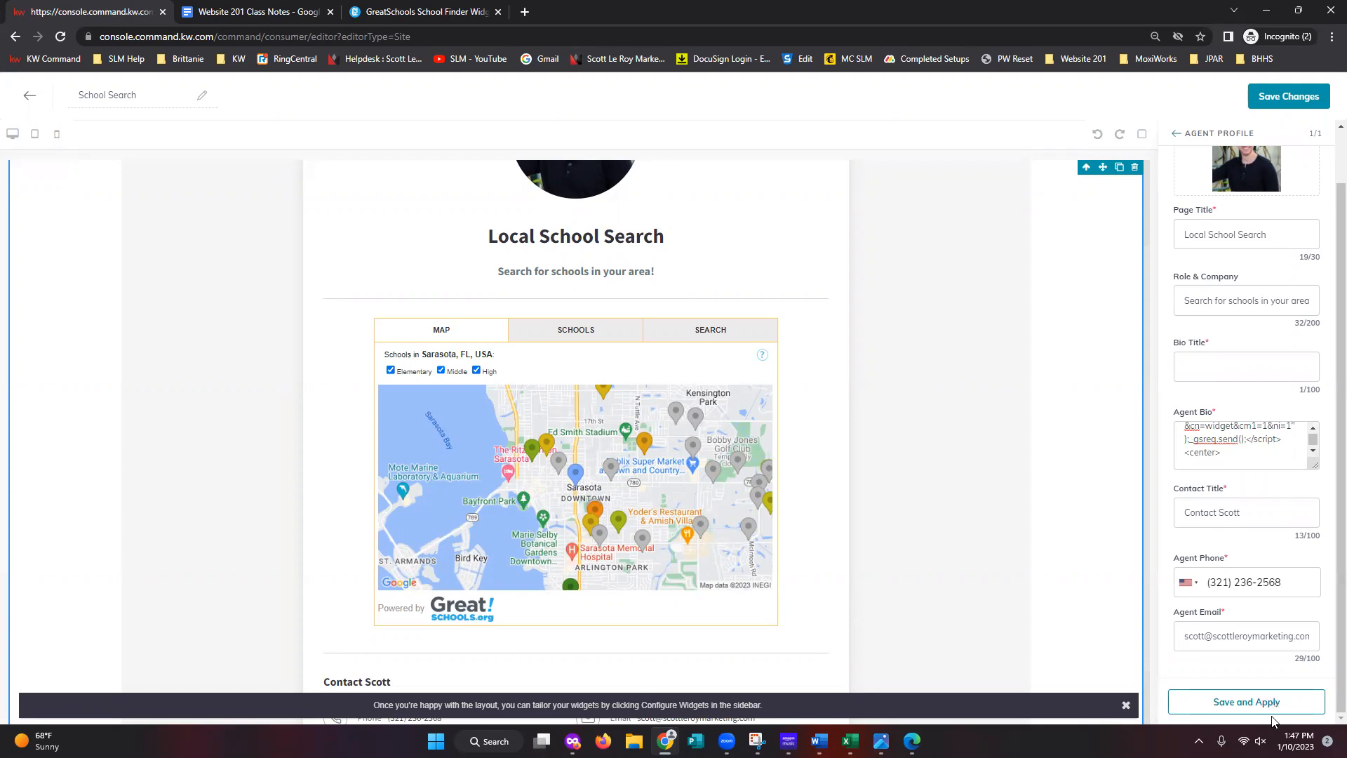
pyautogui.scroll(5, 1211, 430)
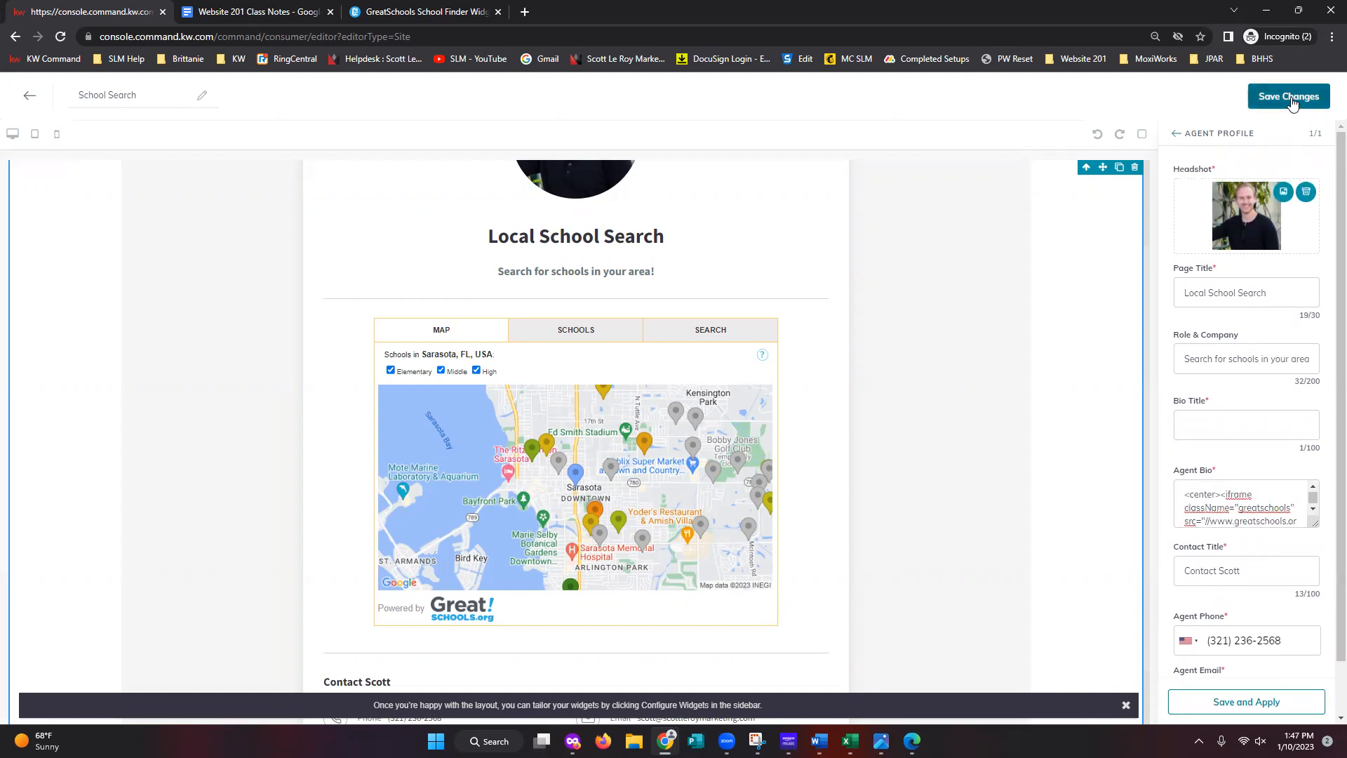
# - Save the School Search page and continue to Site & App Settings to publish
pyautogui.click(1293, 100)
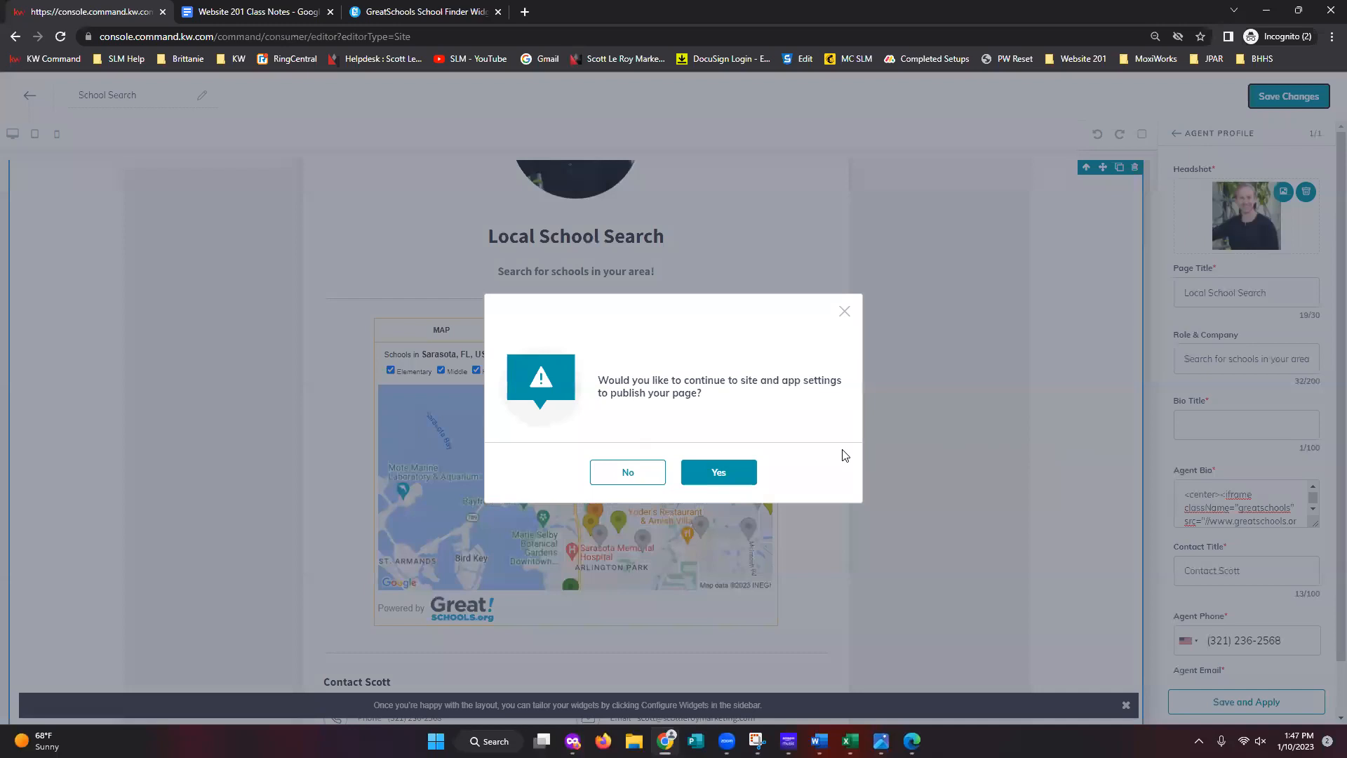
pyautogui.click(733, 484)
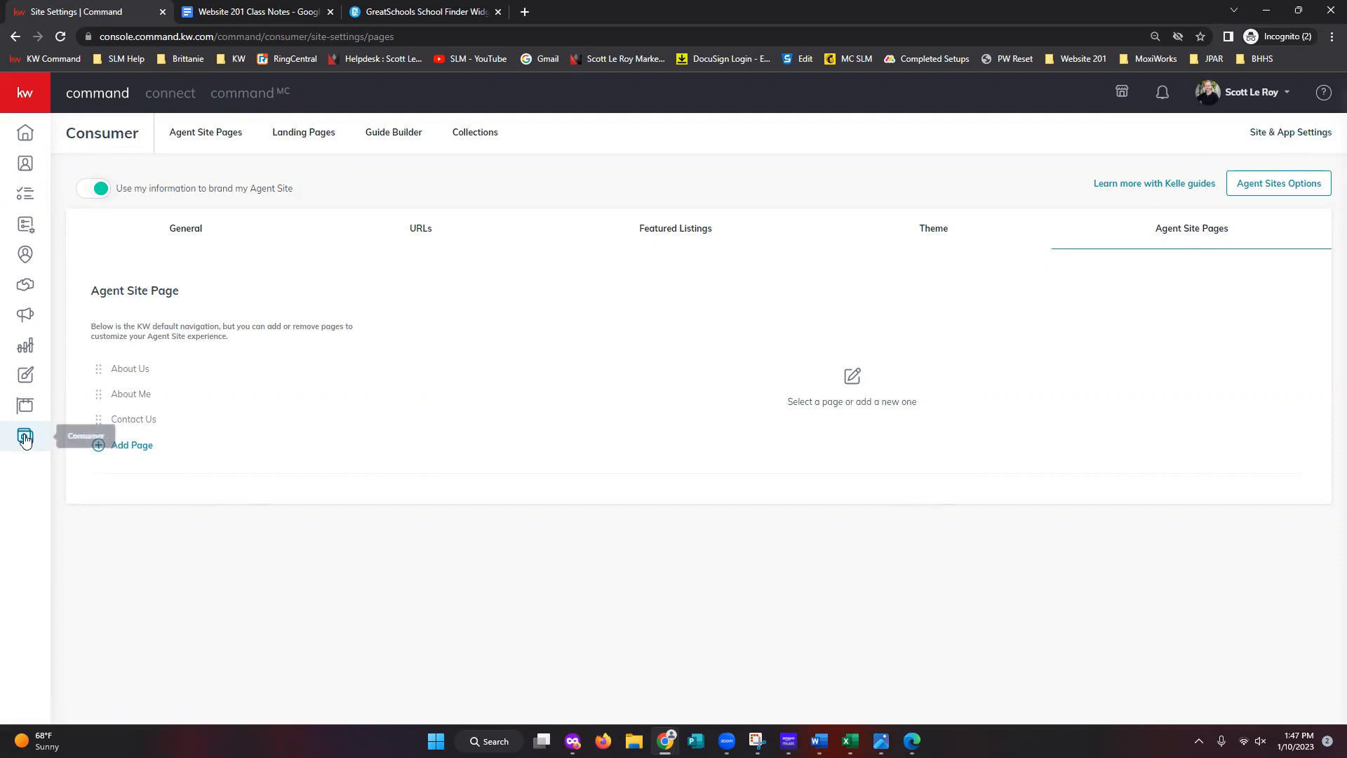
pyautogui.click(24, 437)
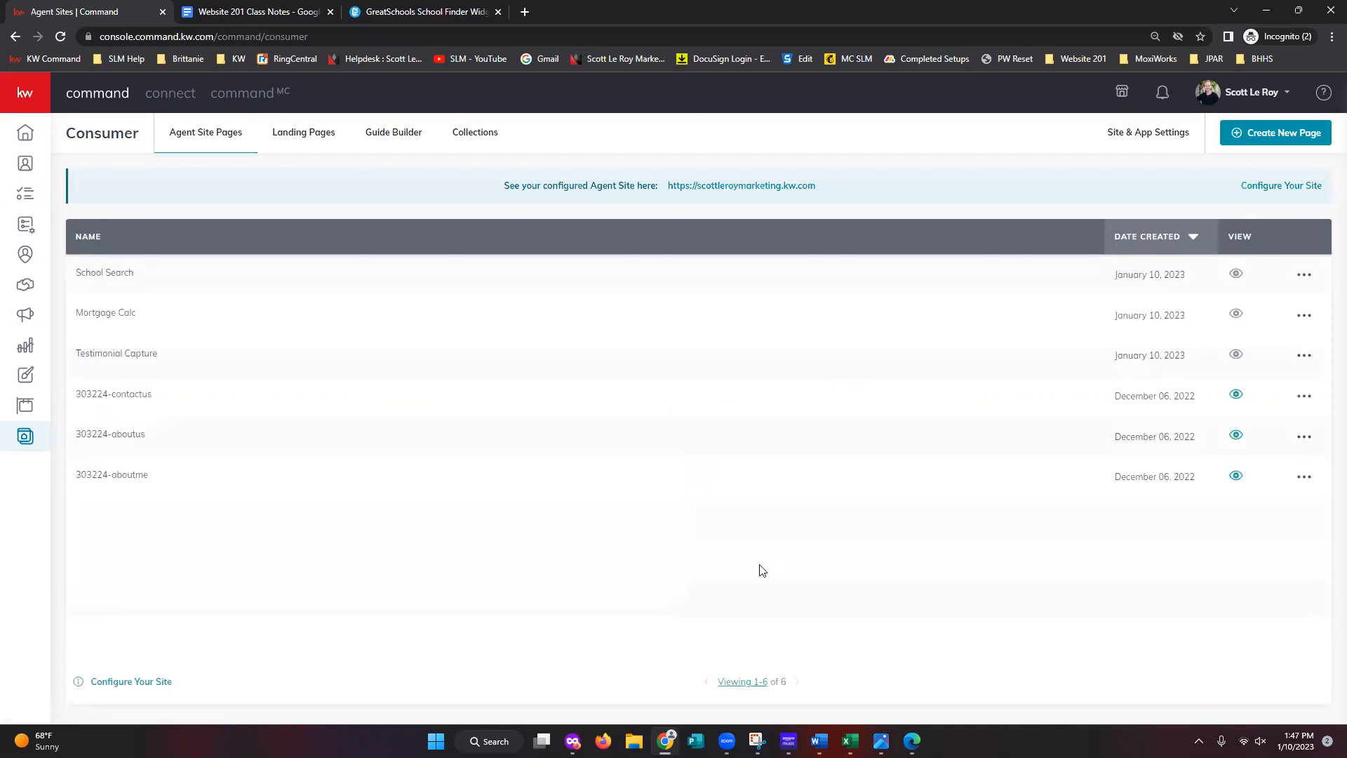
pyautogui.click(1159, 141)
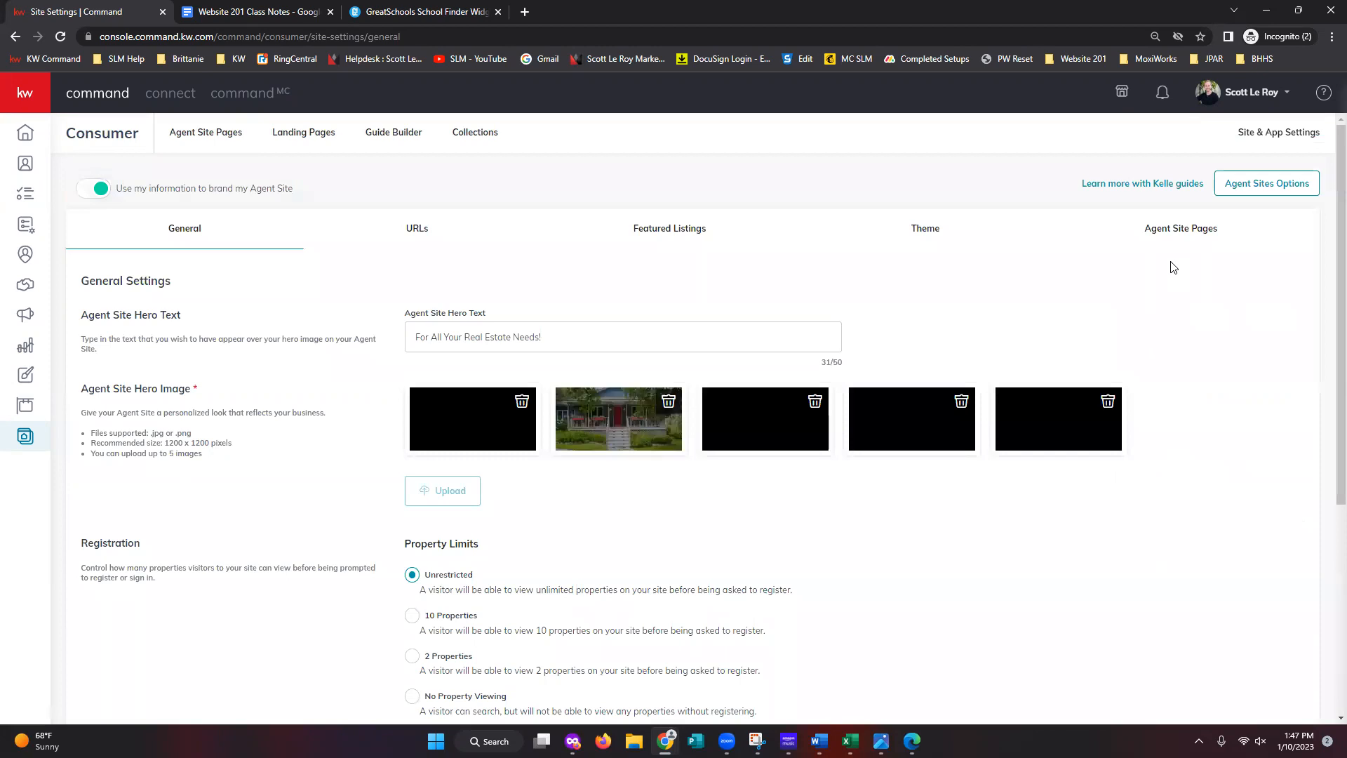
pyautogui.click(1181, 232)
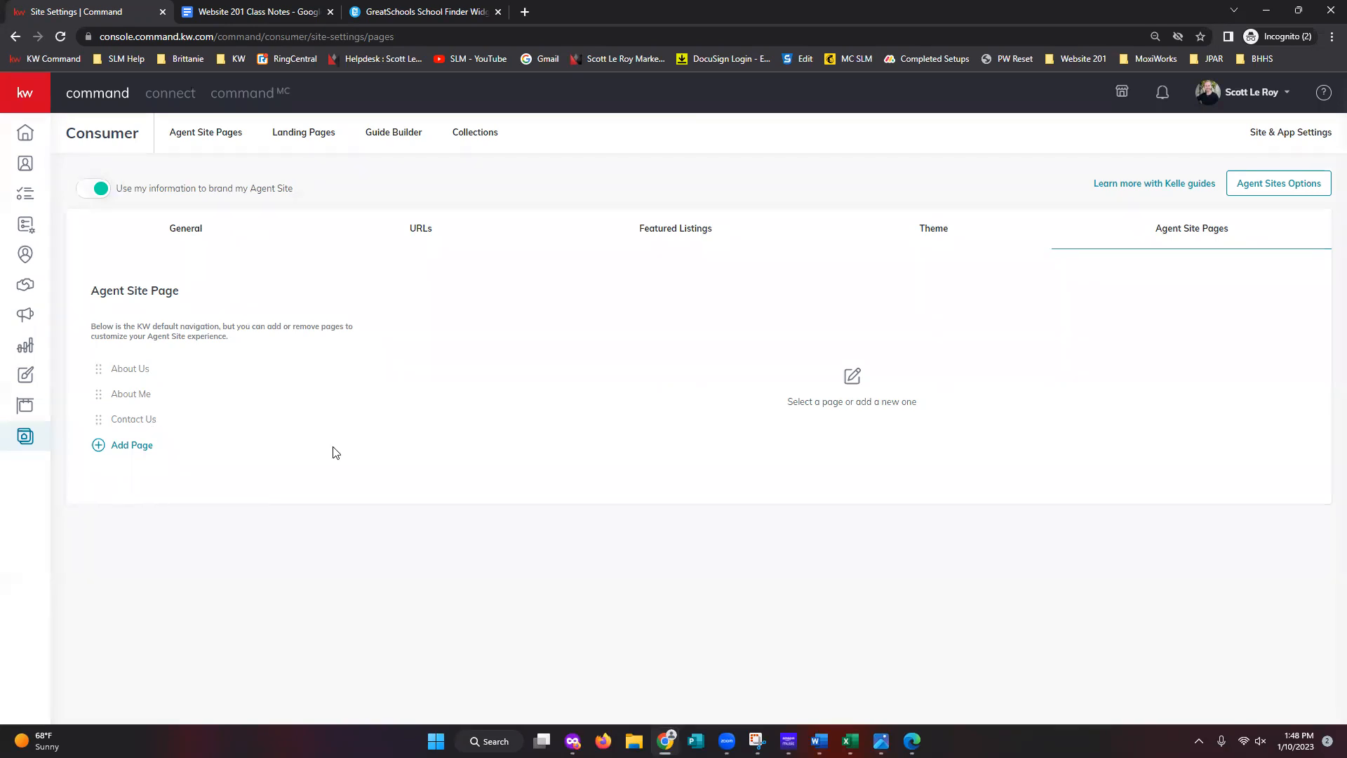
# - Rename the About Us navigation page to 'Company Profile' and save it
pyautogui.click(130, 372)
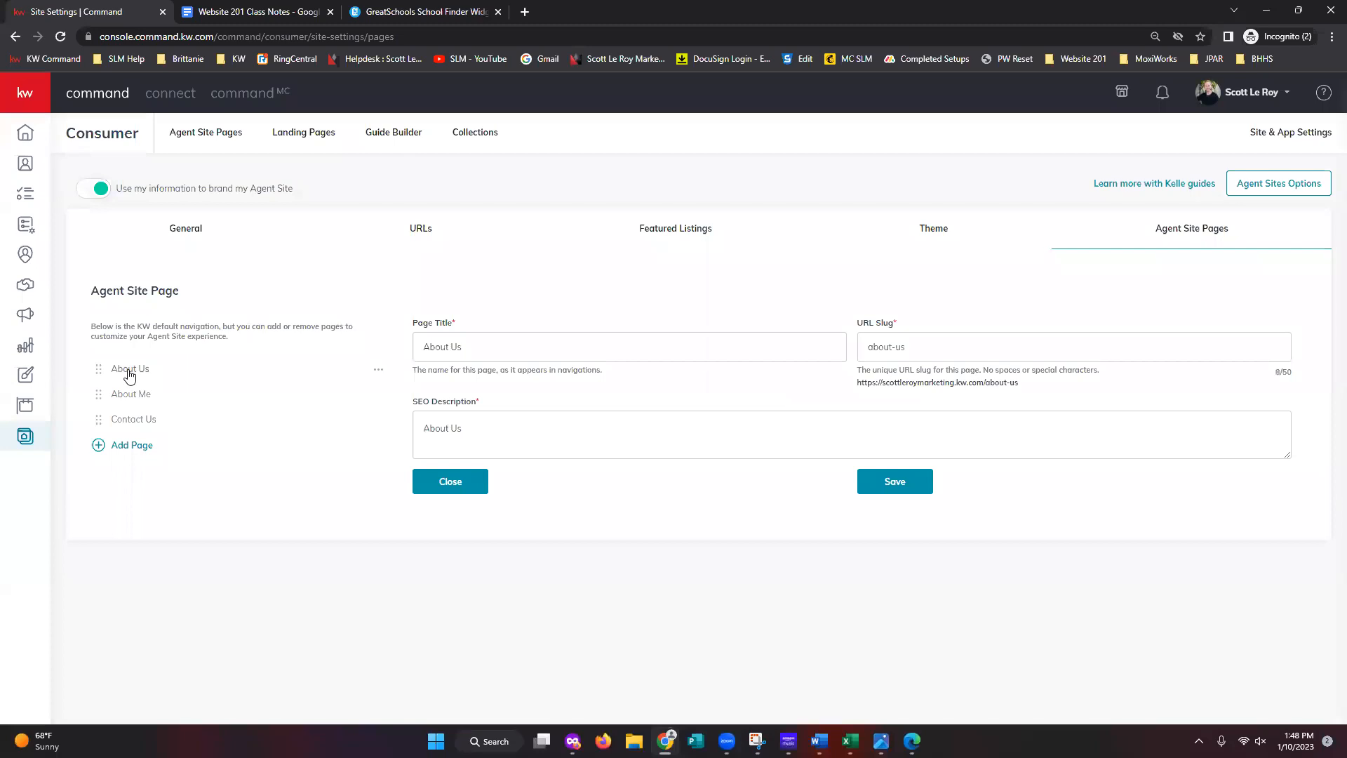
pyautogui.click(490, 349)
pyautogui.moveTo(517, 345); pyautogui.dragTo(396, 348)
pyautogui.write('Compant')
pyautogui.press('BackSpace')
pyautogui.write('y Profile')
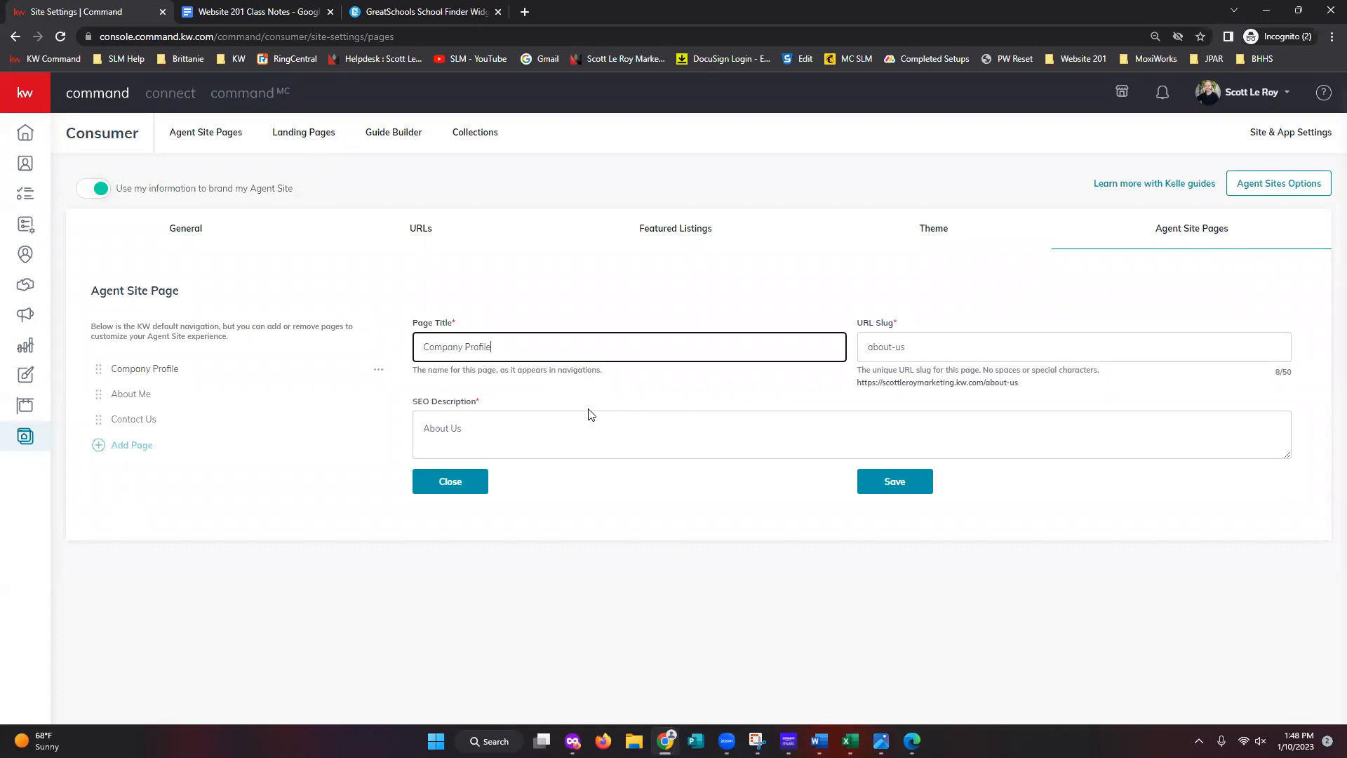
pyautogui.click(864, 489)
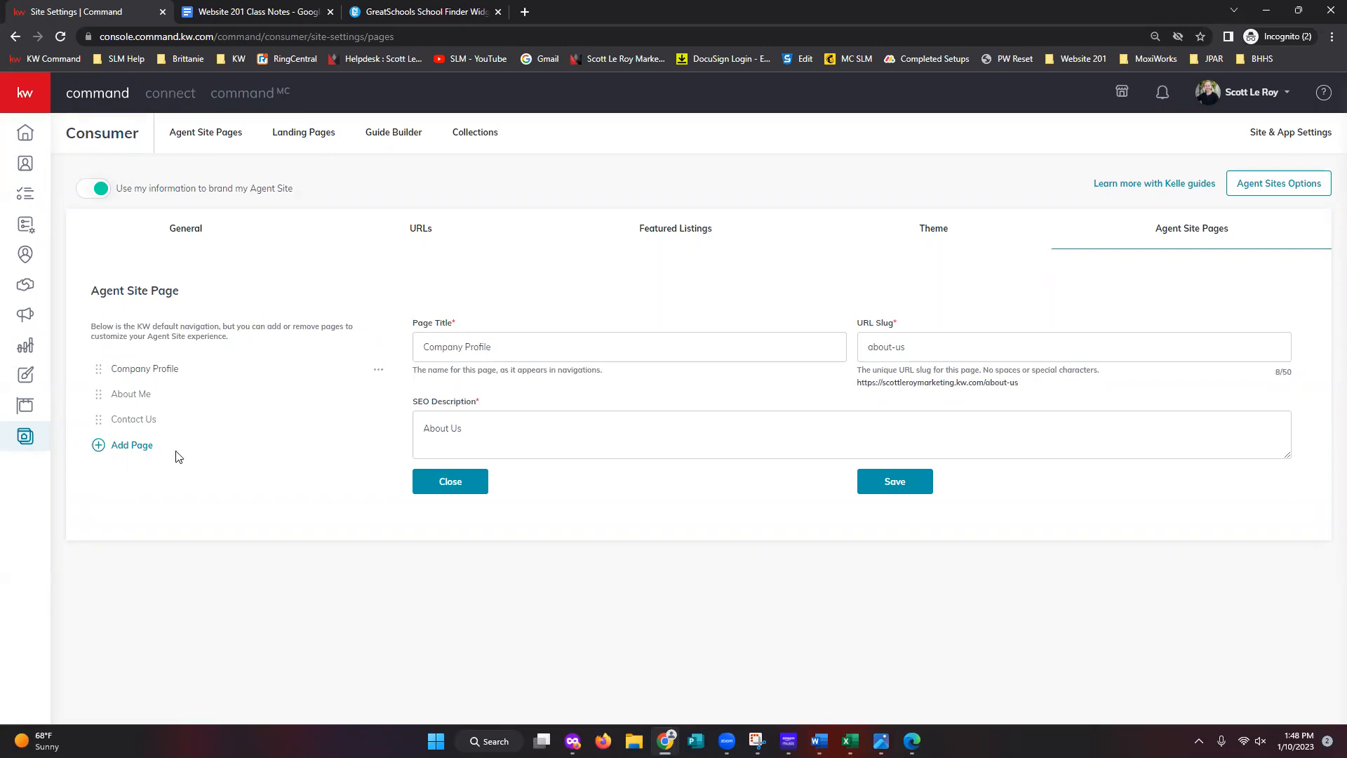
# - Add a fourth navigation page after Contact Us, built from the Testimonial Capture site
pyautogui.click(132, 446)
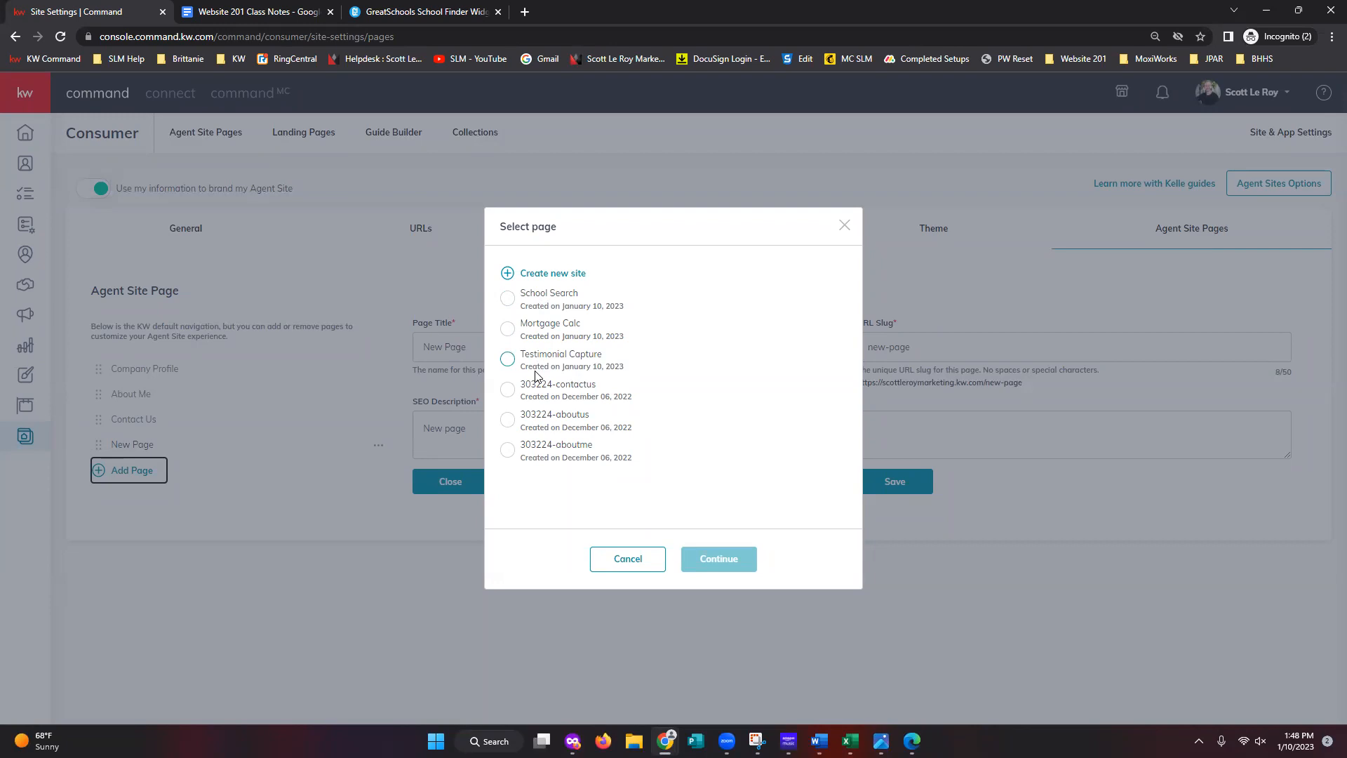
pyautogui.click(535, 370)
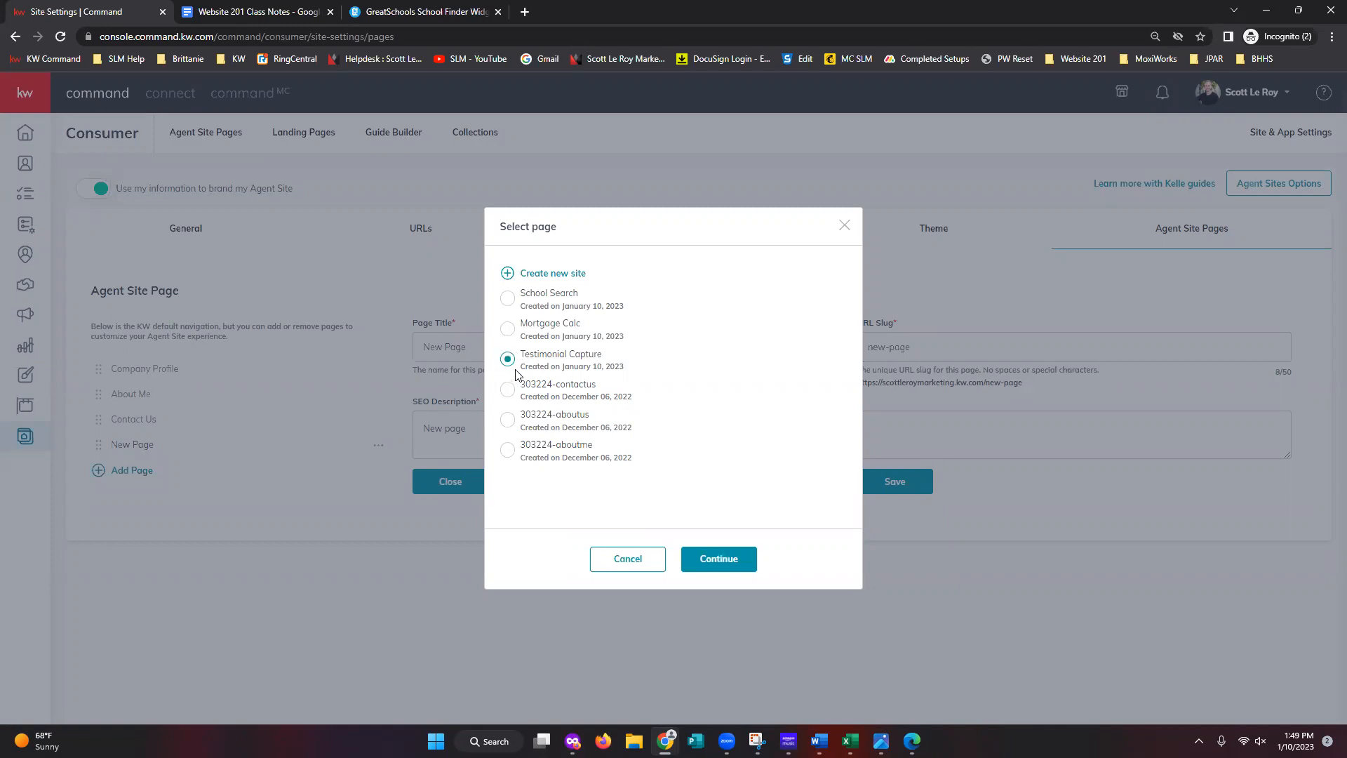
pyautogui.click(725, 571)
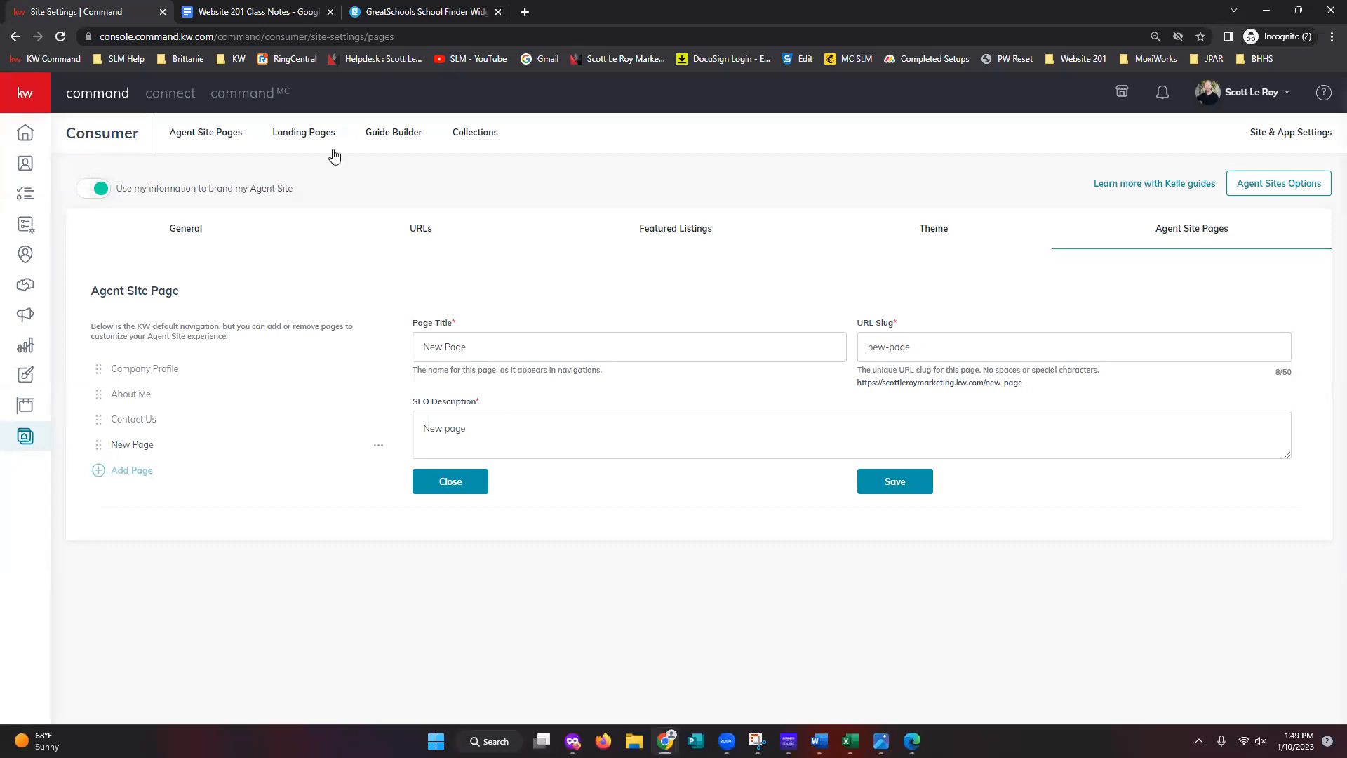
pyautogui.click(256, 12)
pyautogui.scroll(10, 802, 577)
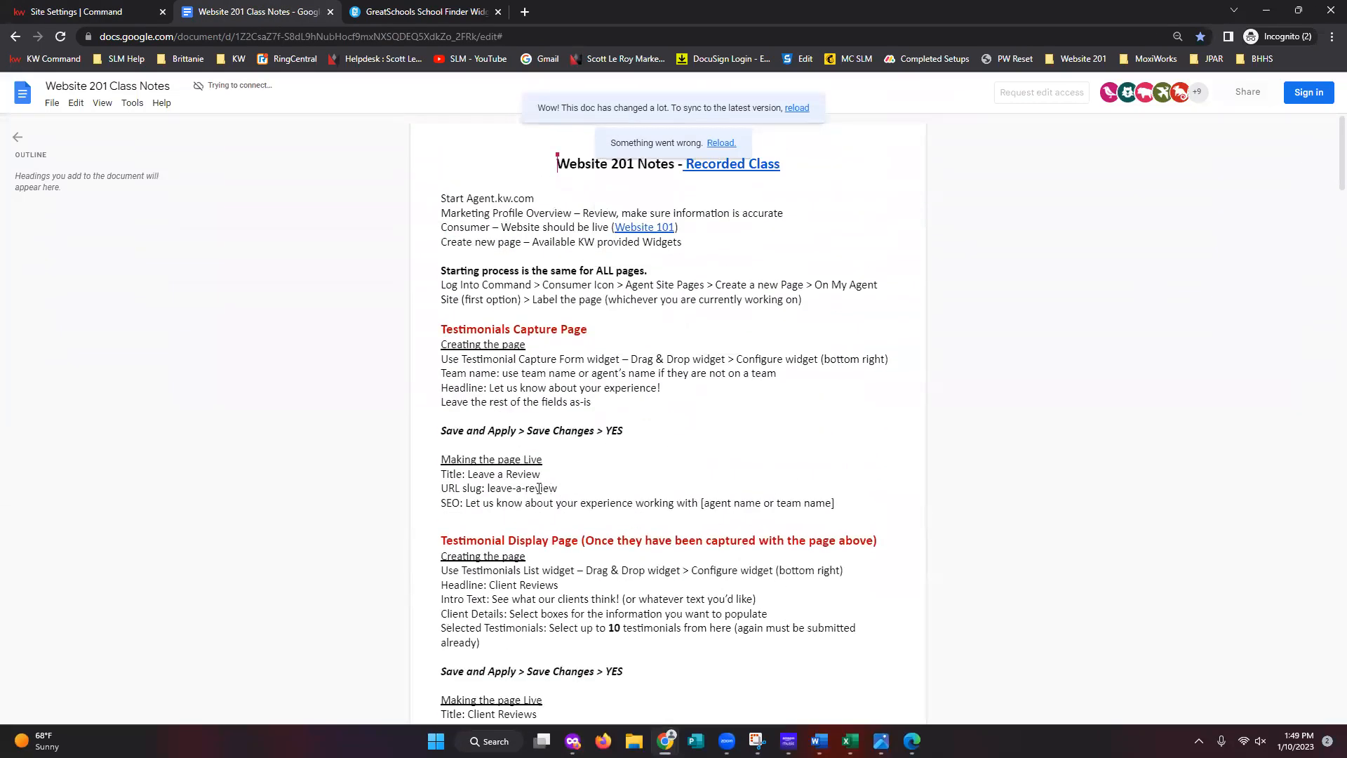
pyautogui.moveTo(467, 475); pyautogui.dragTo(548, 488)
pyautogui.moveTo(465, 503); pyautogui.dragTo(708, 503)
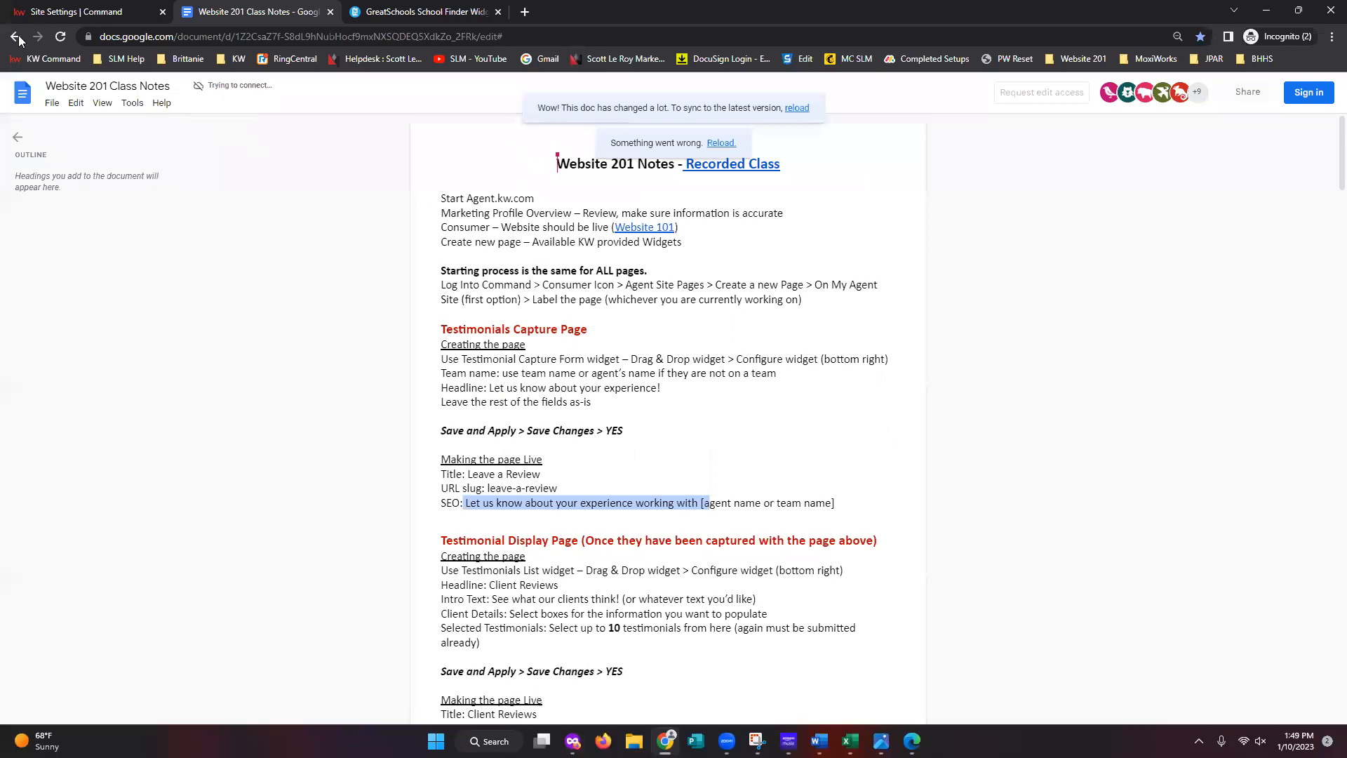
# - Replace the placeholder New Page title with 'Leave a Review!'
pyautogui.click(69, 16)
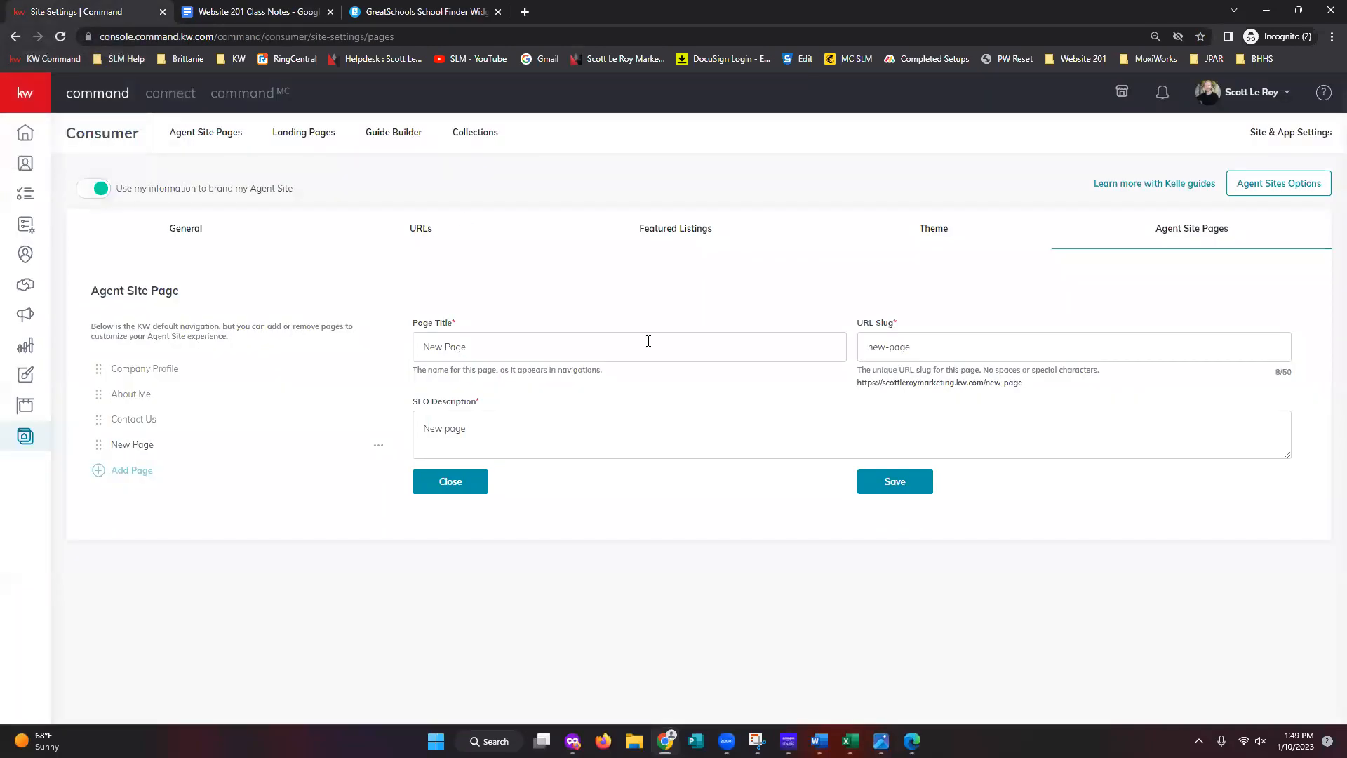
pyautogui.click(553, 349)
pyautogui.hotkey('ctrl', 'shift', 'Left')
pyautogui.hotkey('ctrl', 'shift', 'Left')
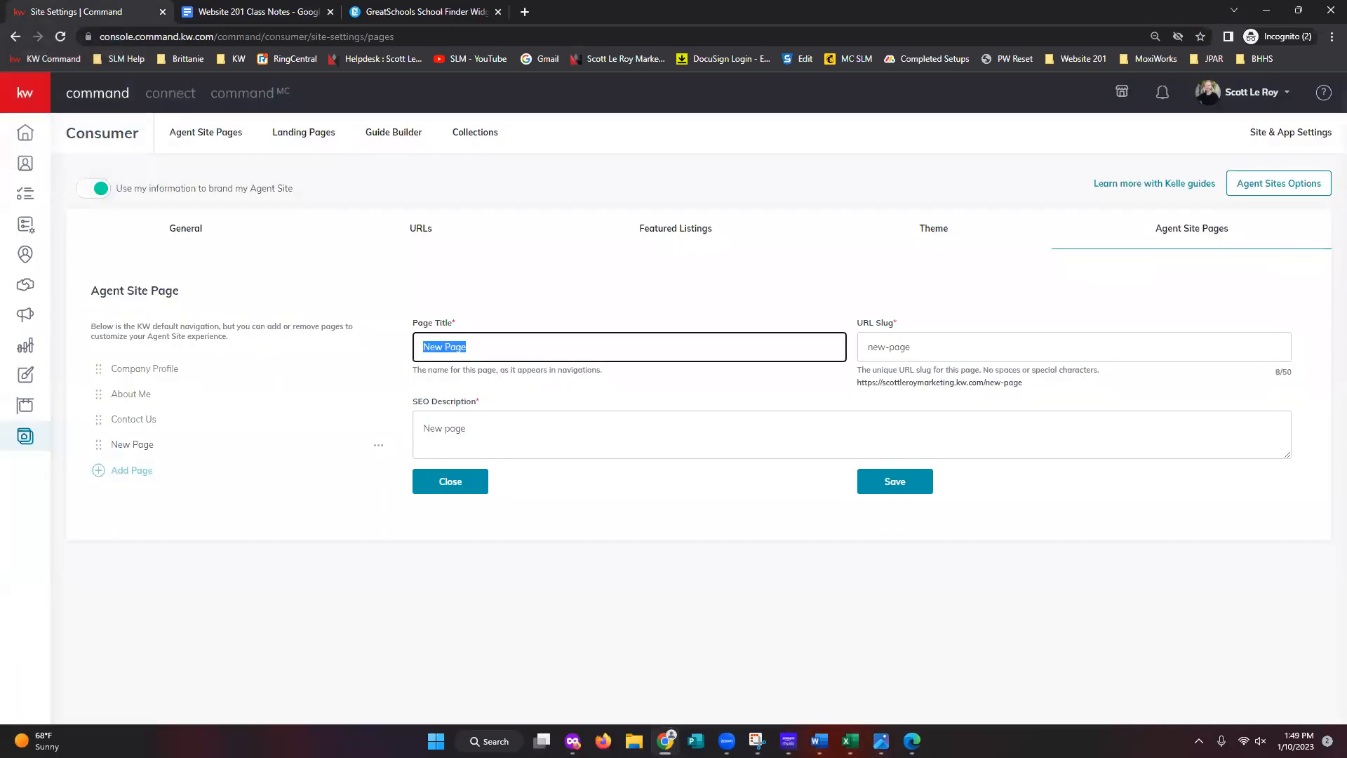
pyautogui.hotkey('alt', 'Tab')
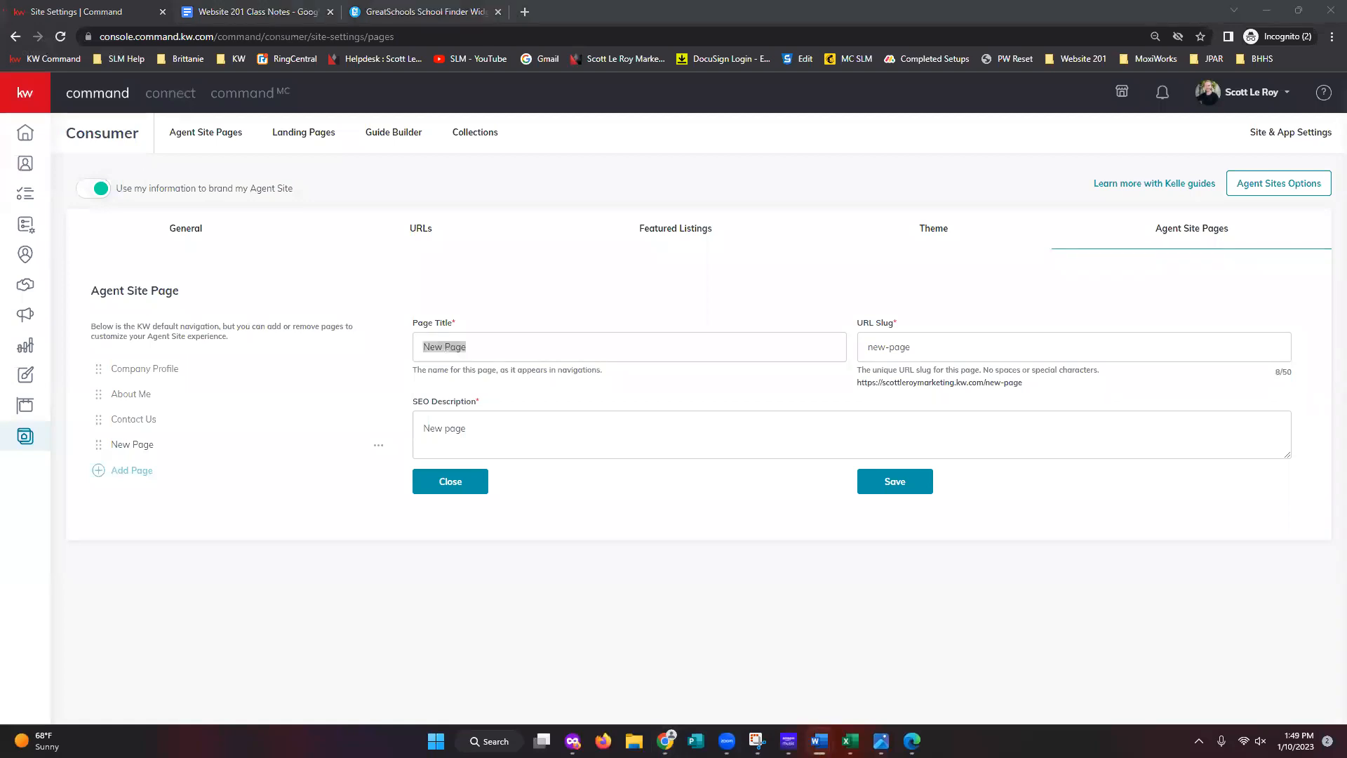
pyautogui.hotkey('alt', 'Tab')
pyautogui.write('Leave a Review!')
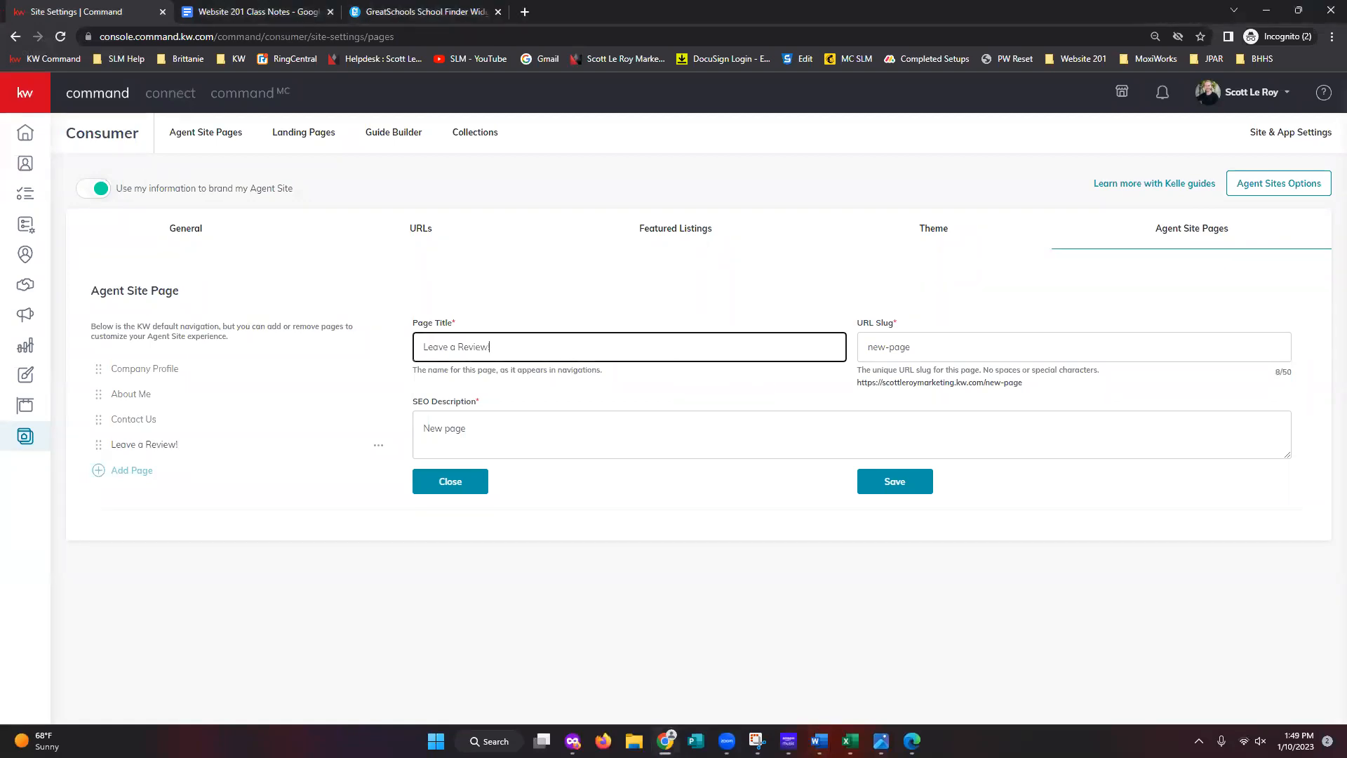
pyautogui.hotkey('alt', 'Tab')
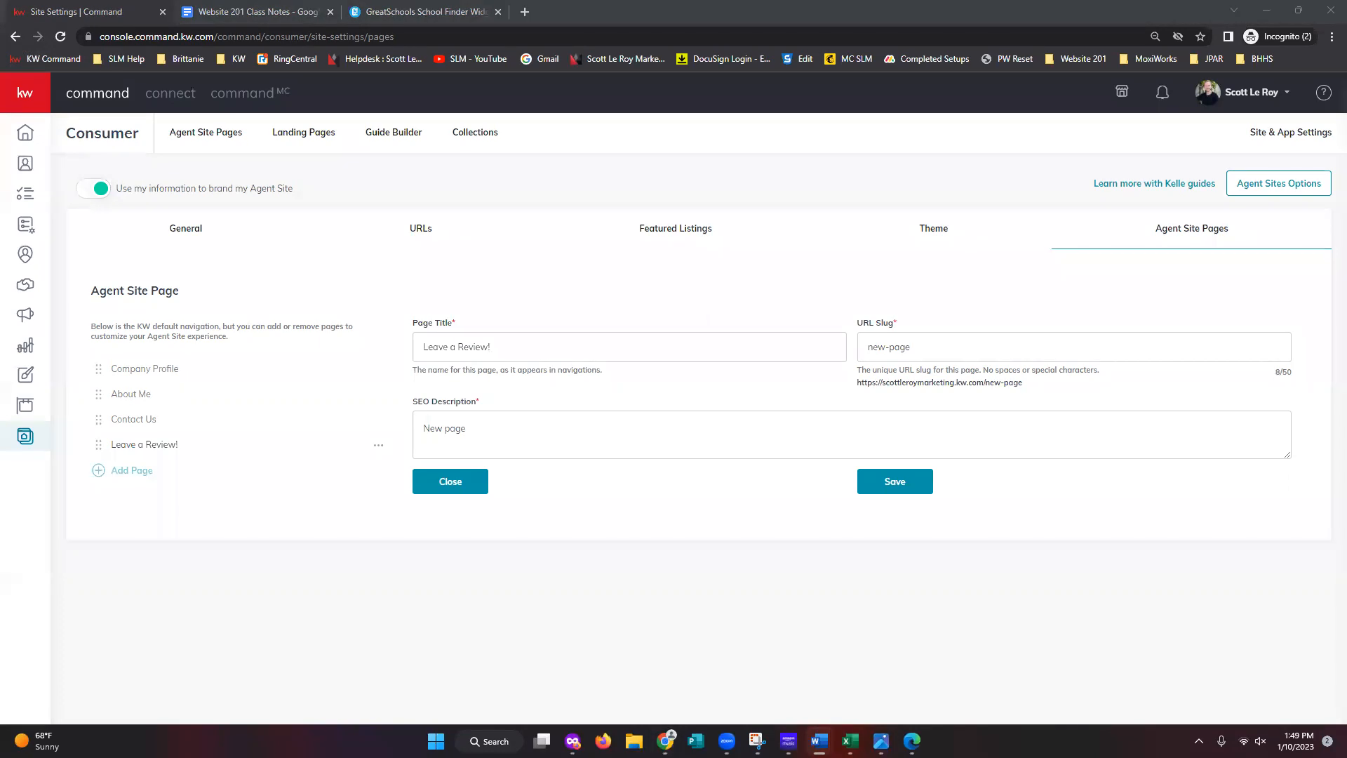
# - Set the URL slug to leave-a-review and select the resulting page address
pyautogui.click(1113, 347)
pyautogui.hotkey('ctrl', 'a')
pyautogui.write('leave-a-review')
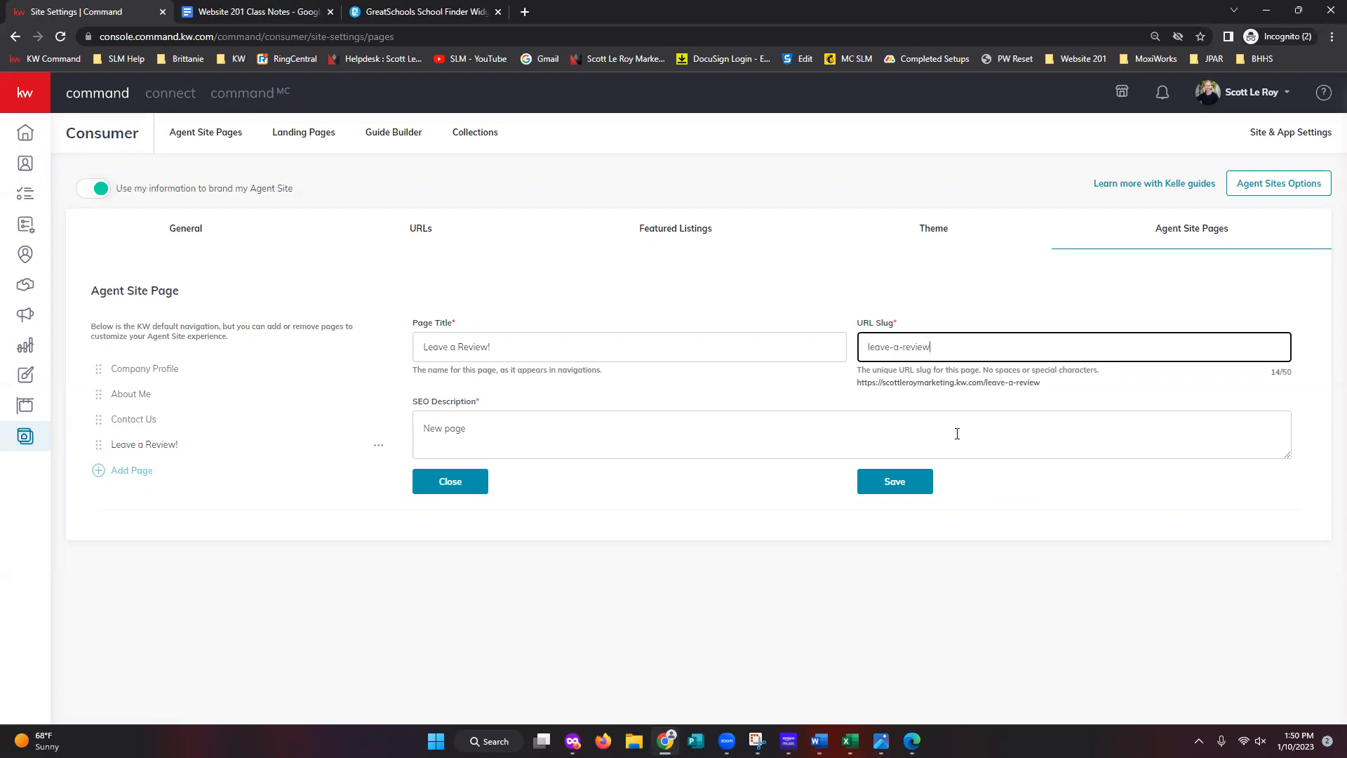
pyautogui.click(986, 383)
pyautogui.moveTo(1045, 383); pyautogui.dragTo(986, 383)
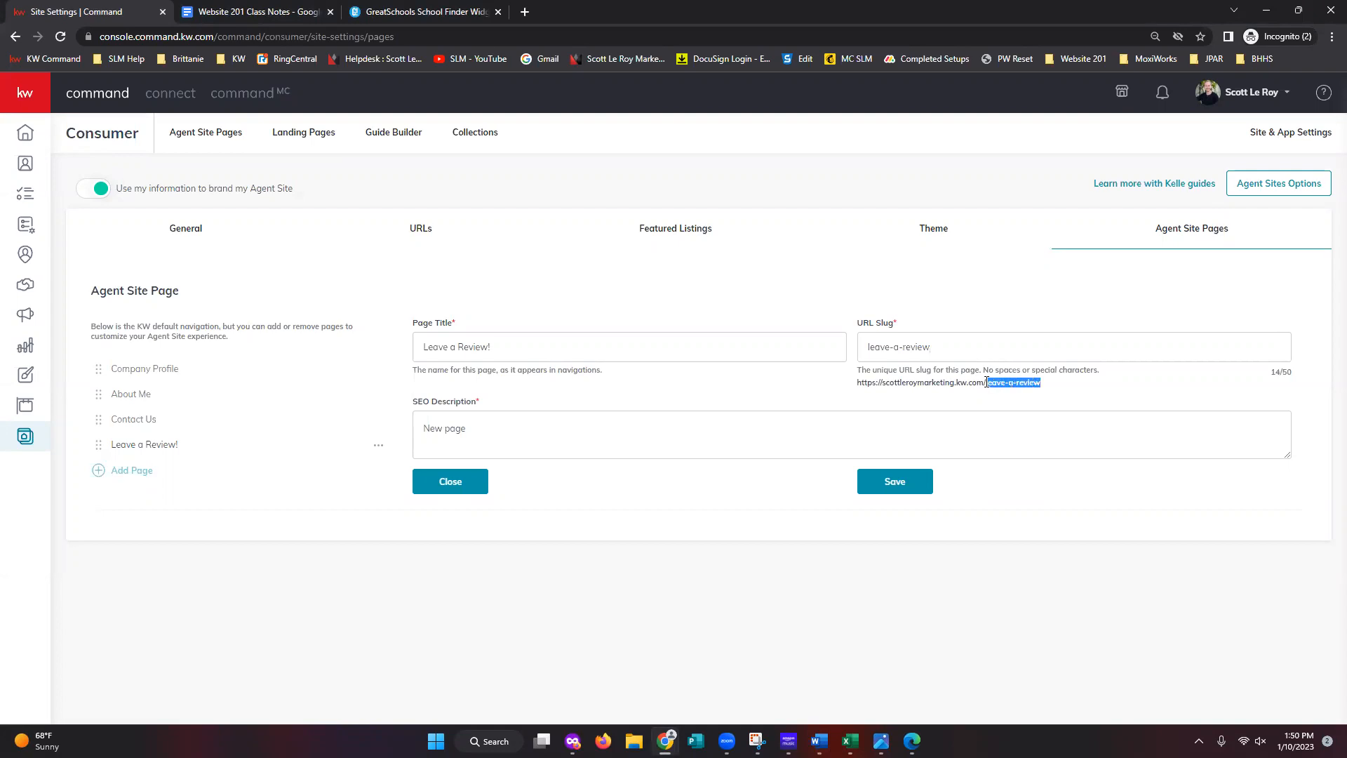
pyautogui.click(1085, 537)
pyautogui.moveTo(857, 383); pyautogui.dragTo(1044, 386)
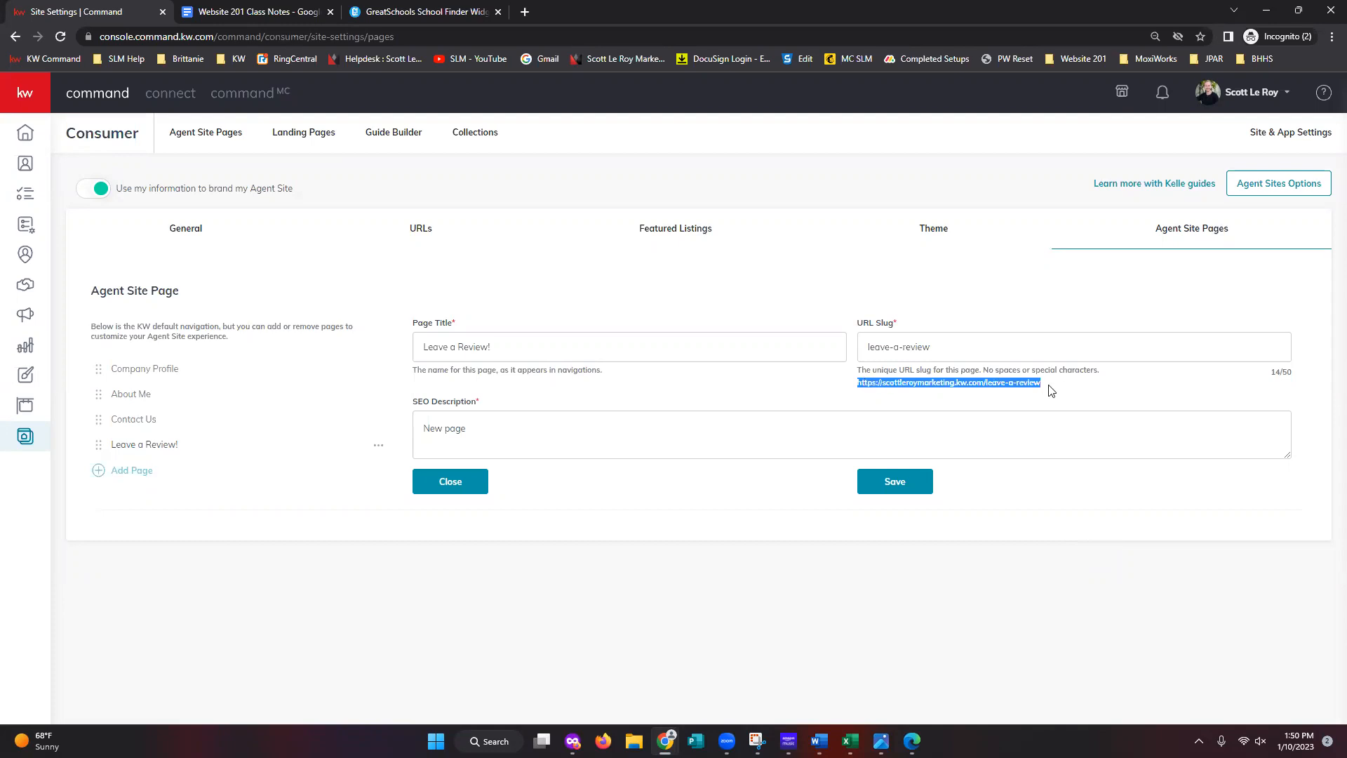
# - Replace the SEO description with a 'Tell us about your experience' invitation and save the page
pyautogui.click(1023, 414)
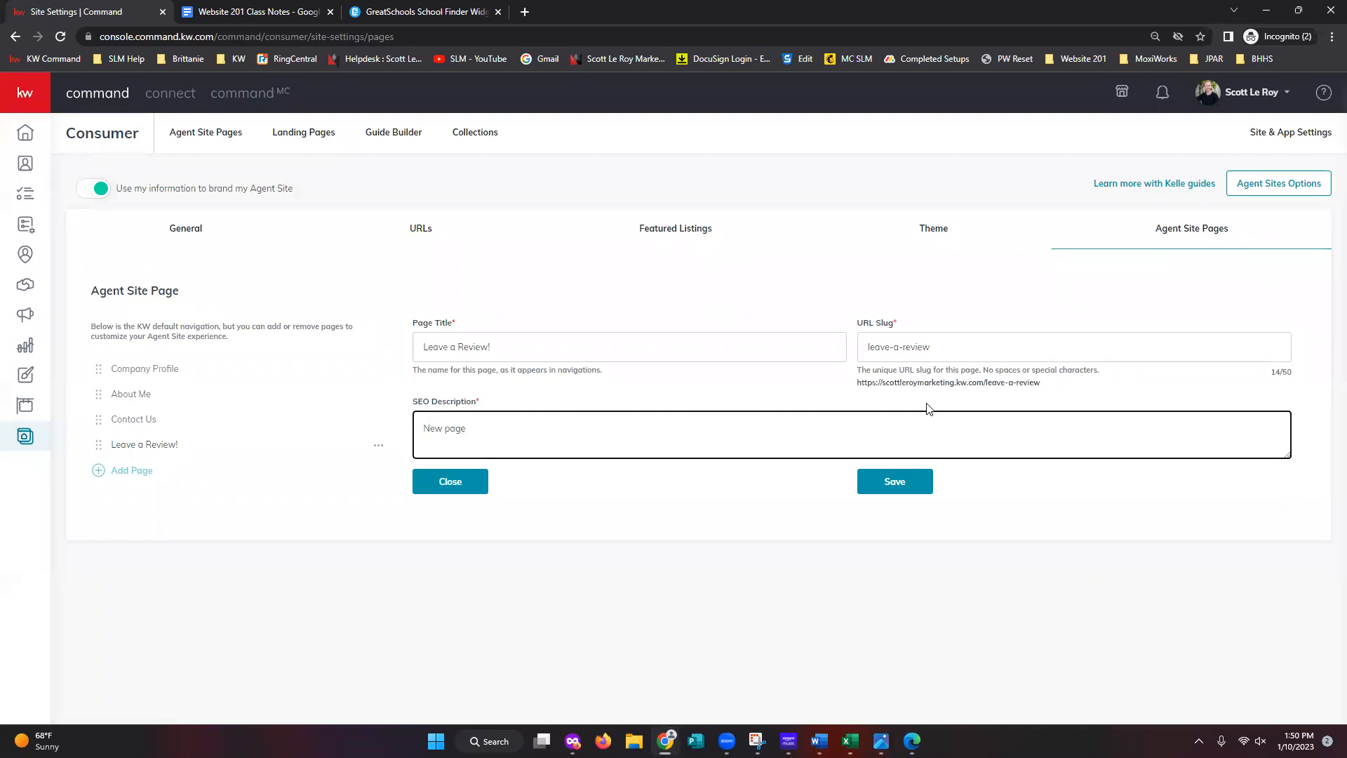
pyautogui.click(646, 503)
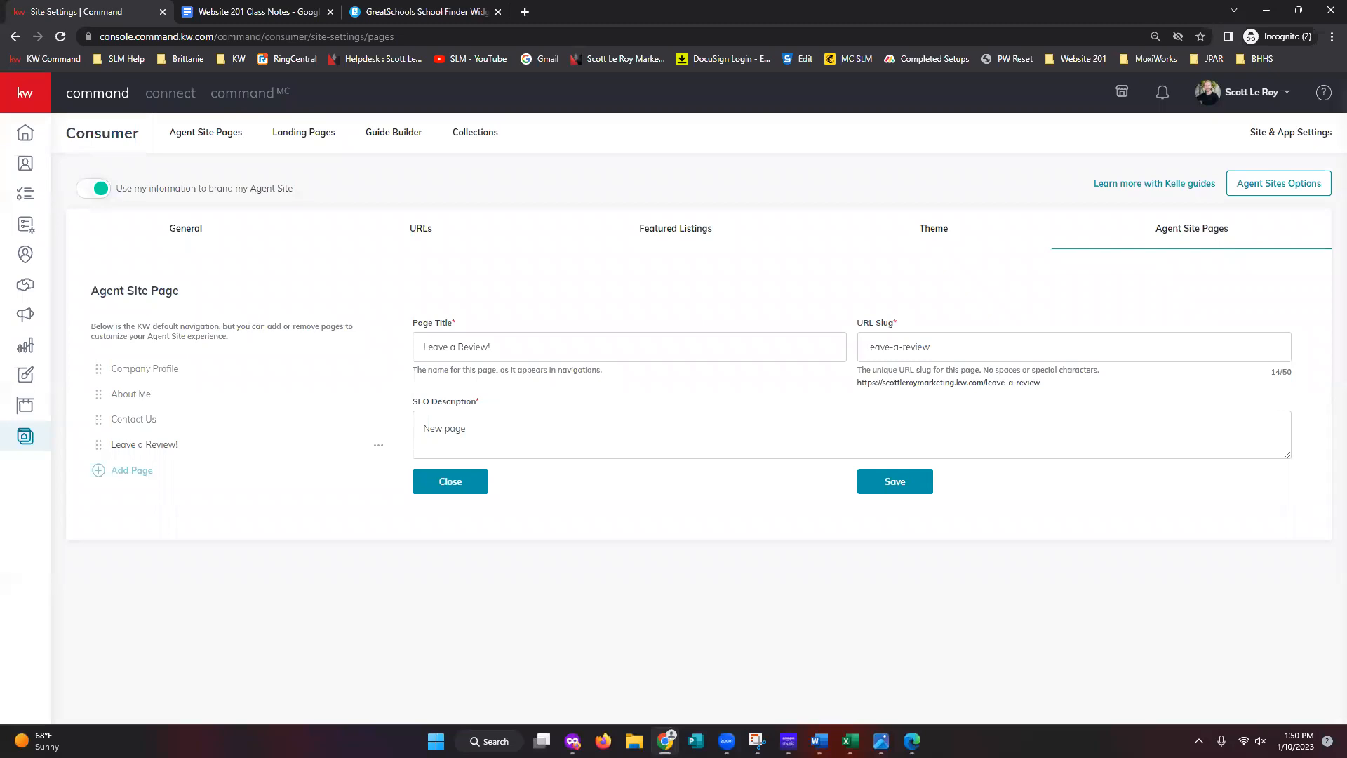
pyautogui.hotkey('alt', 'Tab')
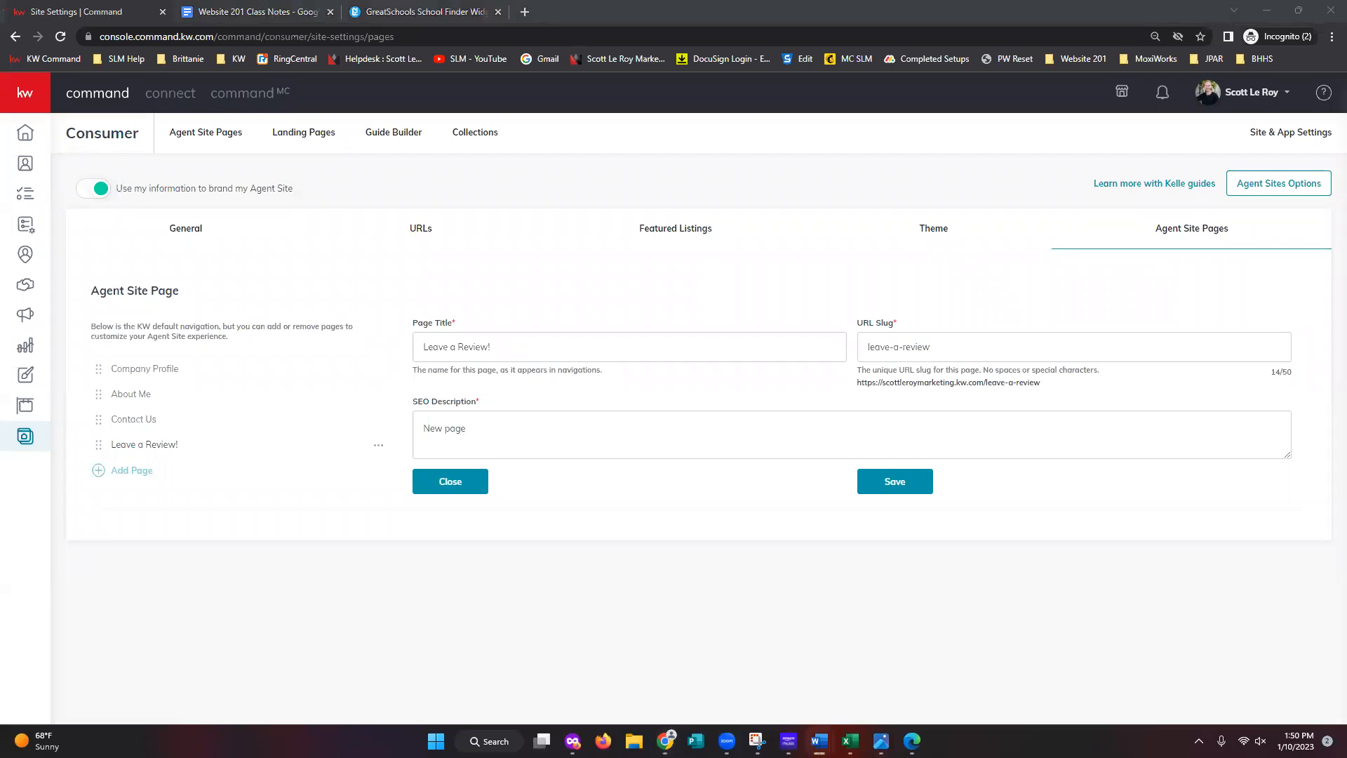
pyautogui.click(530, 427)
pyautogui.hotkey('ctrl', 'a')
pyautogui.write('Tell us about your experience with Scott Le Roy Marketing!')
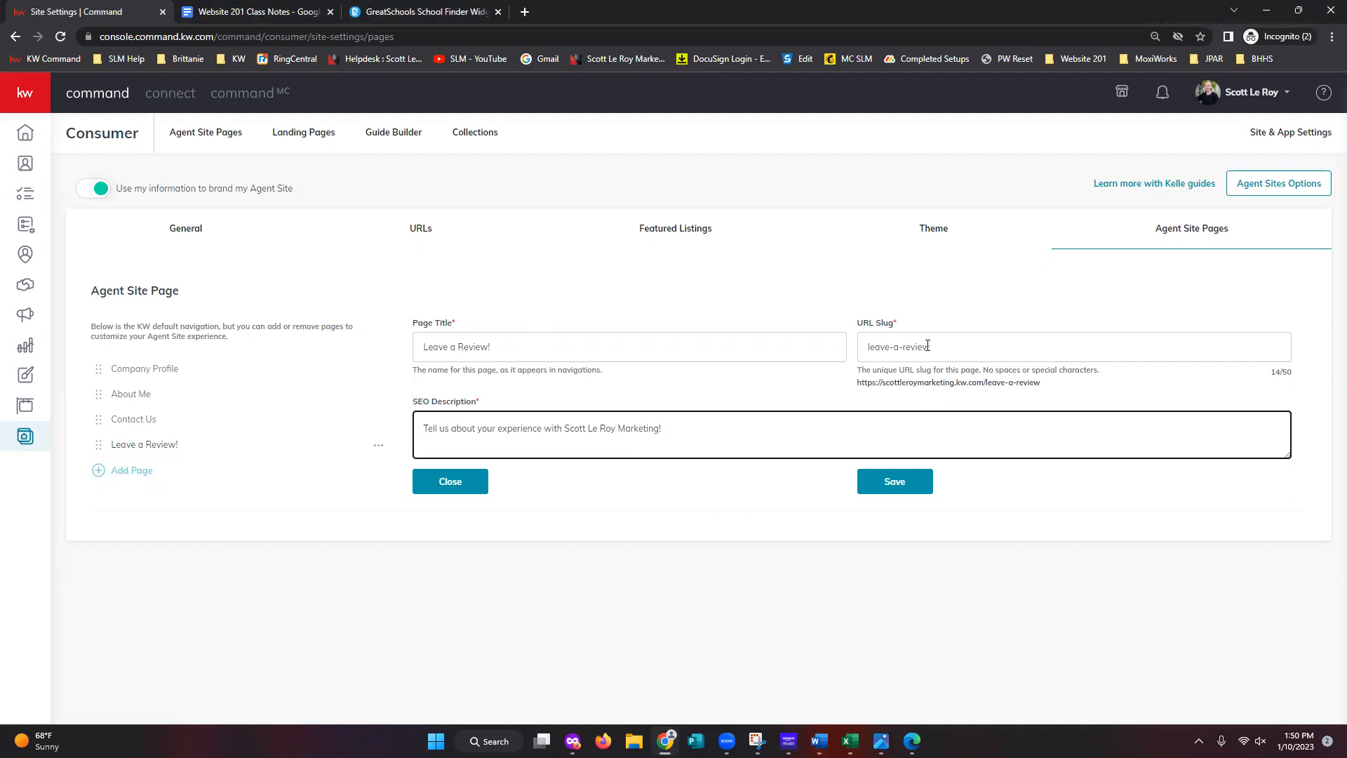
pyautogui.click(895, 490)
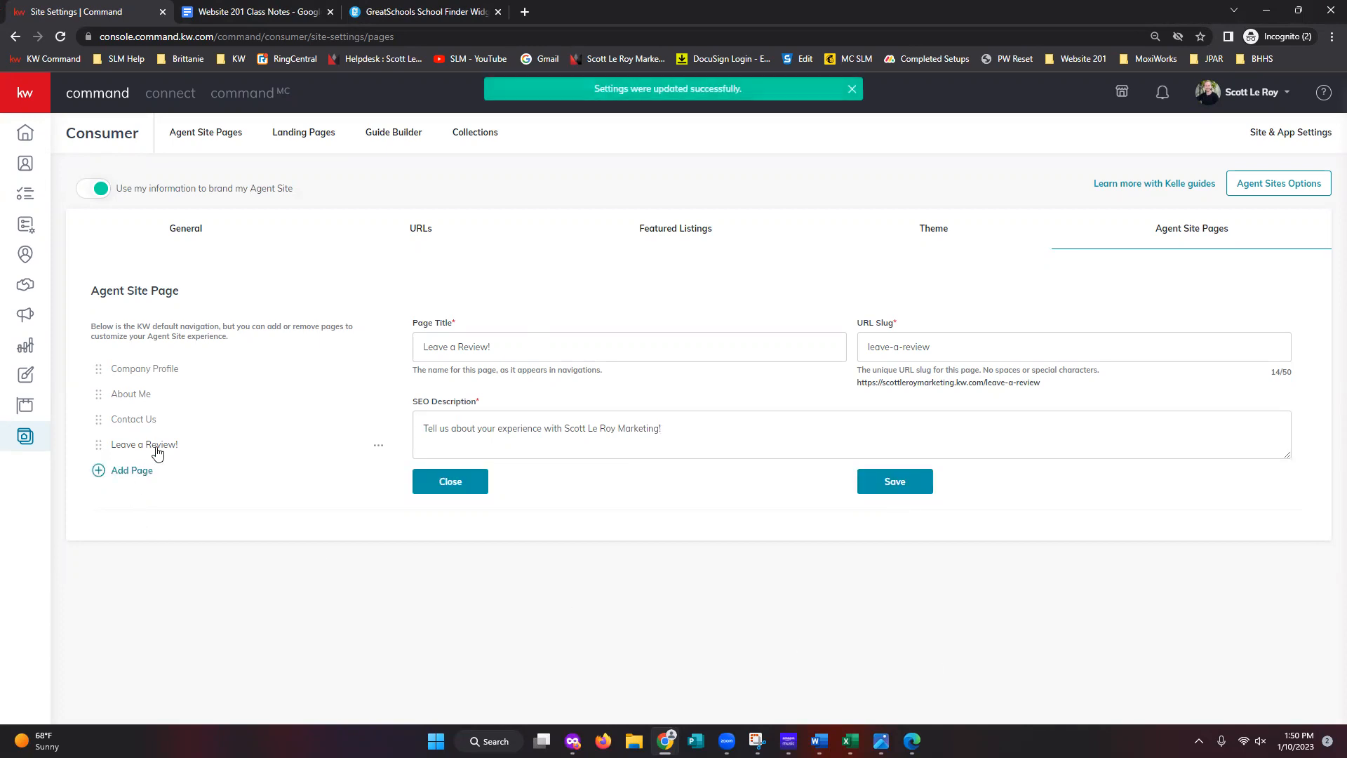
pyautogui.moveTo(857, 383); pyautogui.dragTo(1041, 383)
# - Load the copied Leave a Review! address in a new tab and confirm it appears in the site menu
pyautogui.rightClick(937, 393)
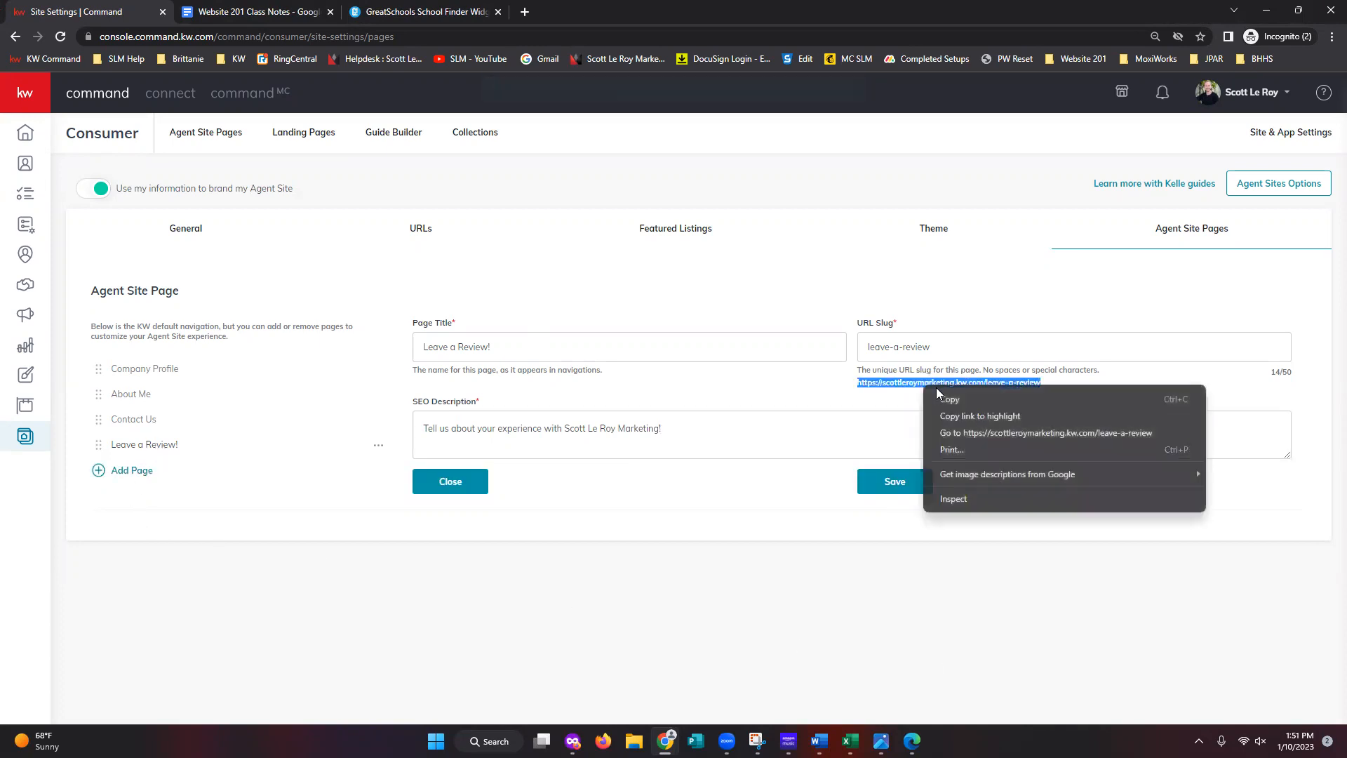
pyautogui.click(949, 399)
pyautogui.click(519, 14)
pyautogui.hotkey('ctrl', 'v')
pyautogui.press('Return')
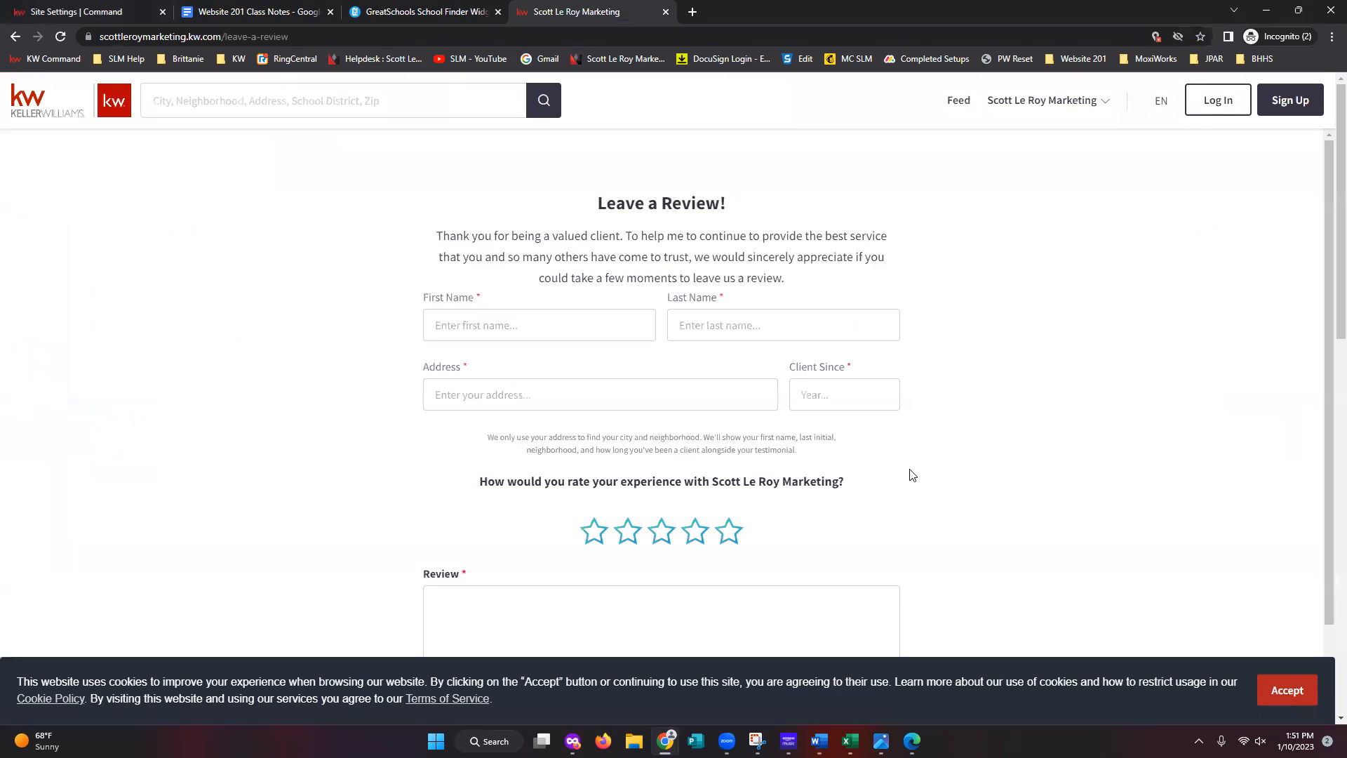
pyautogui.scroll(-6, 919, 491)
pyautogui.scroll(5, 933, 502)
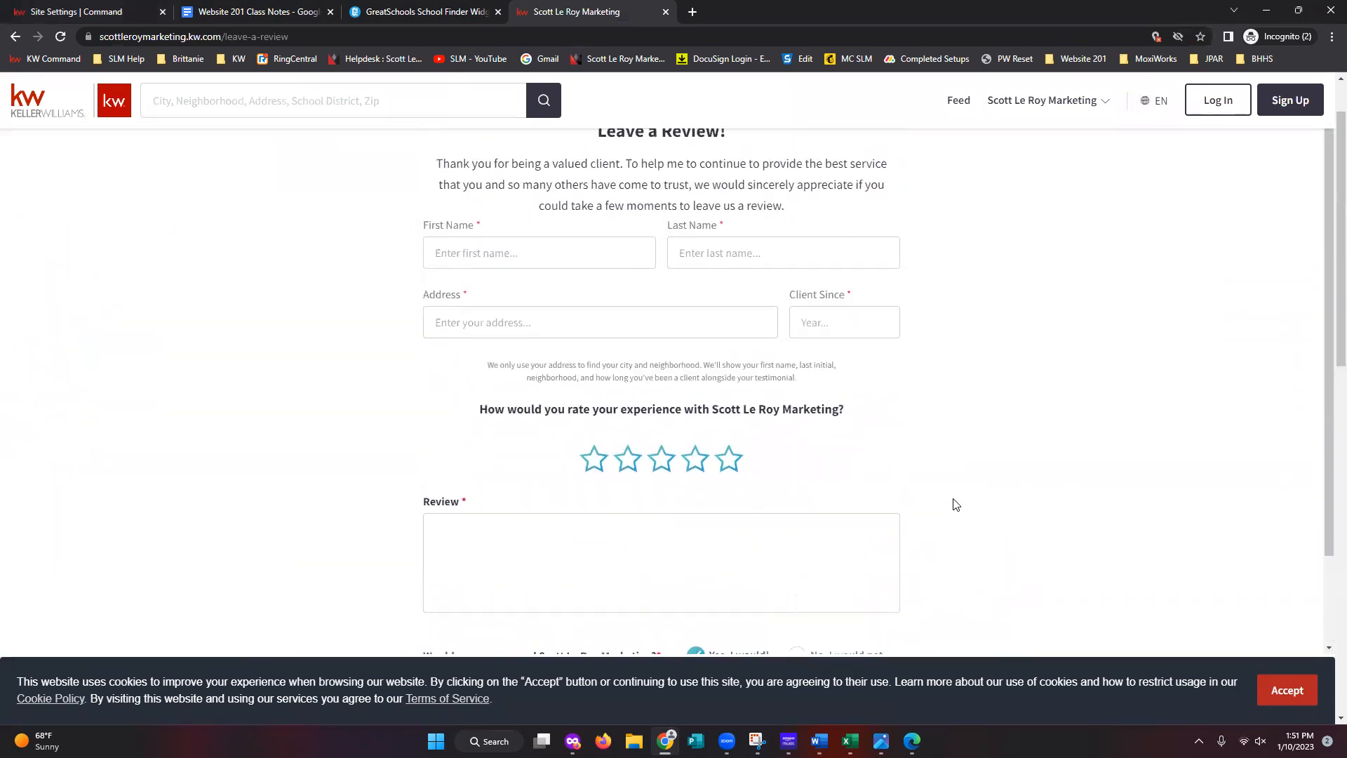
pyautogui.scroll(1, 956, 505)
pyautogui.click(1026, 102)
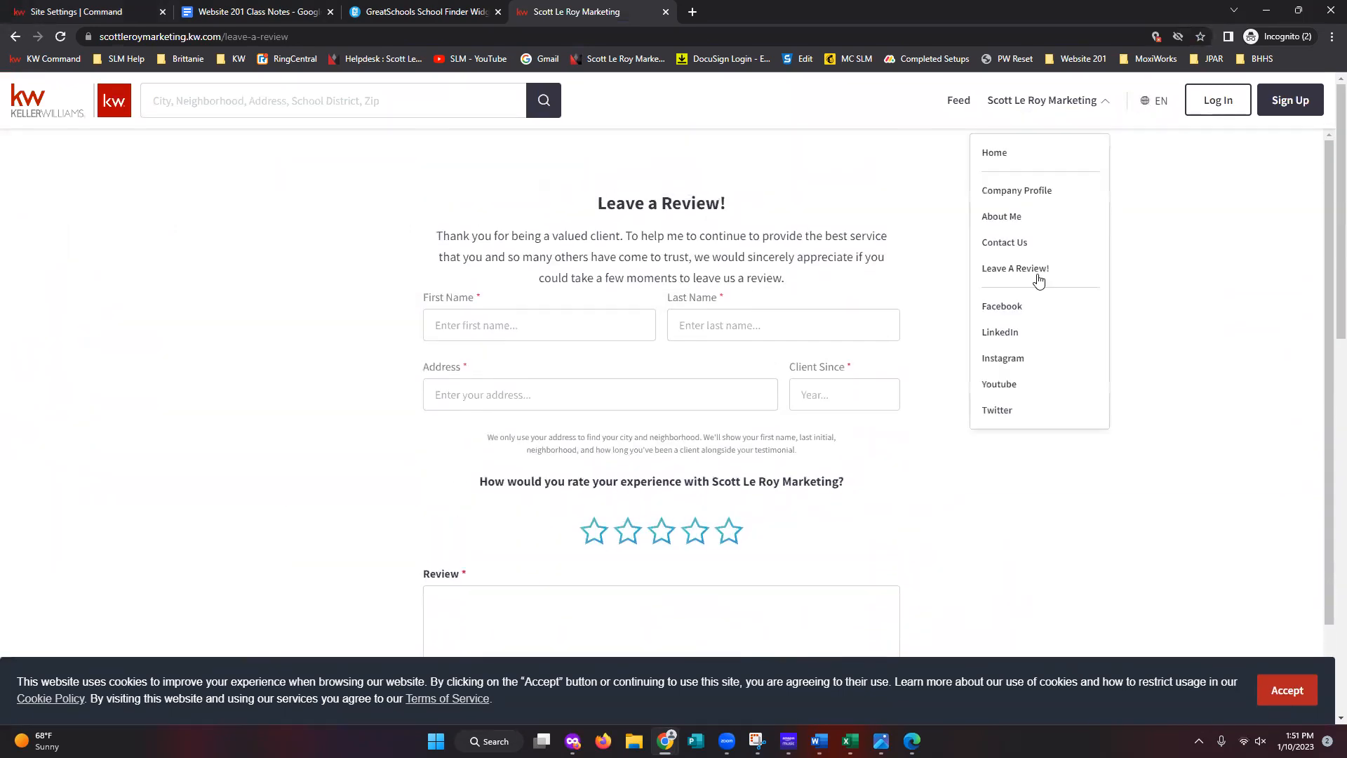
pyautogui.click(92, 9)
pyautogui.click(769, 600)
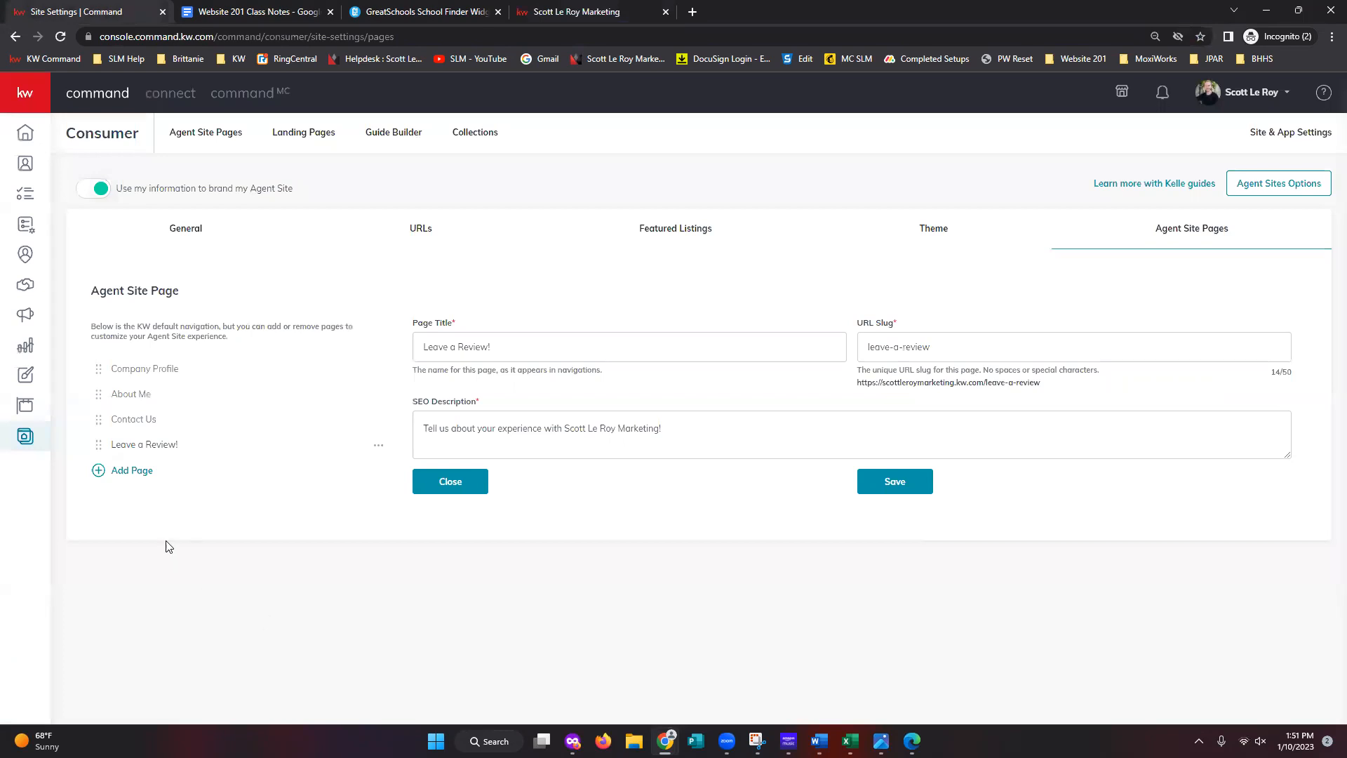
# - Add a fifth navigation page below Leave a Review!, built from the Mortgage Calc site
pyautogui.click(131, 478)
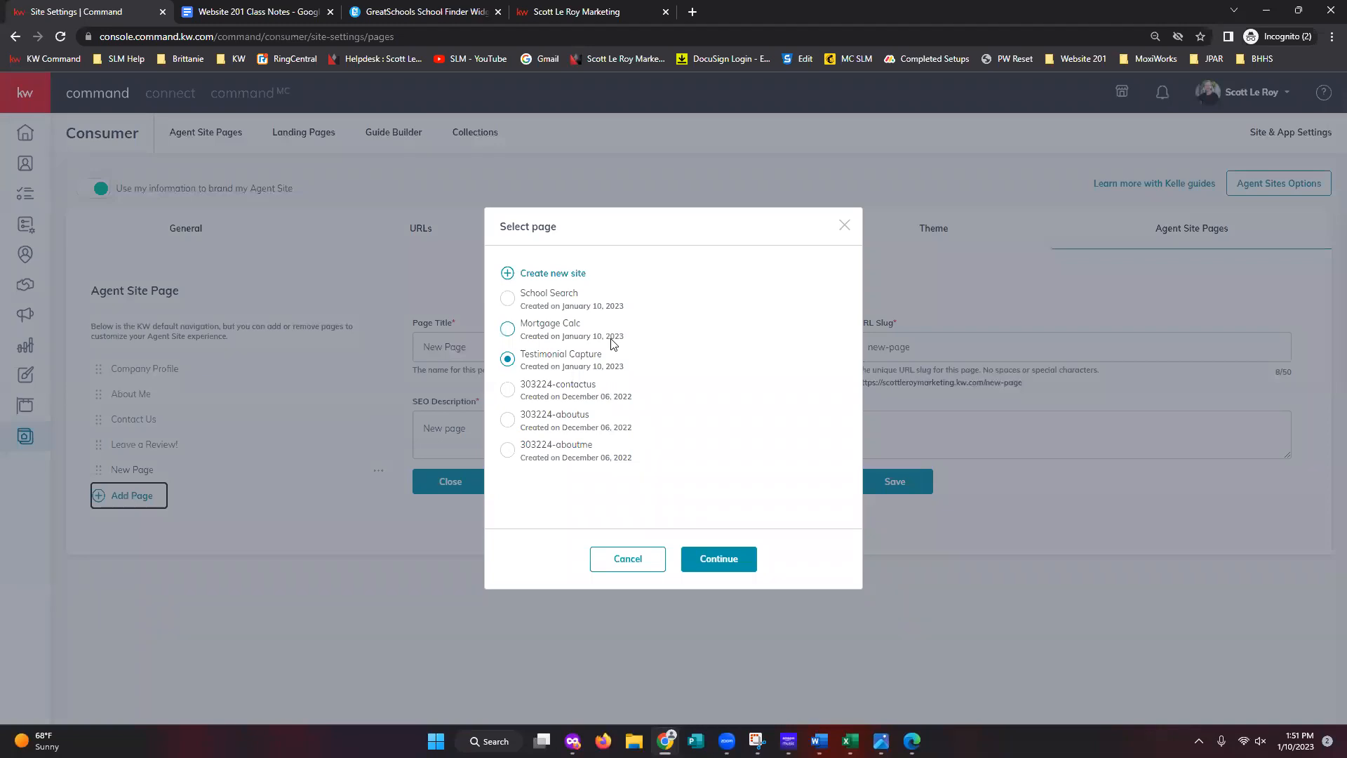
pyautogui.click(507, 329)
pyautogui.click(730, 574)
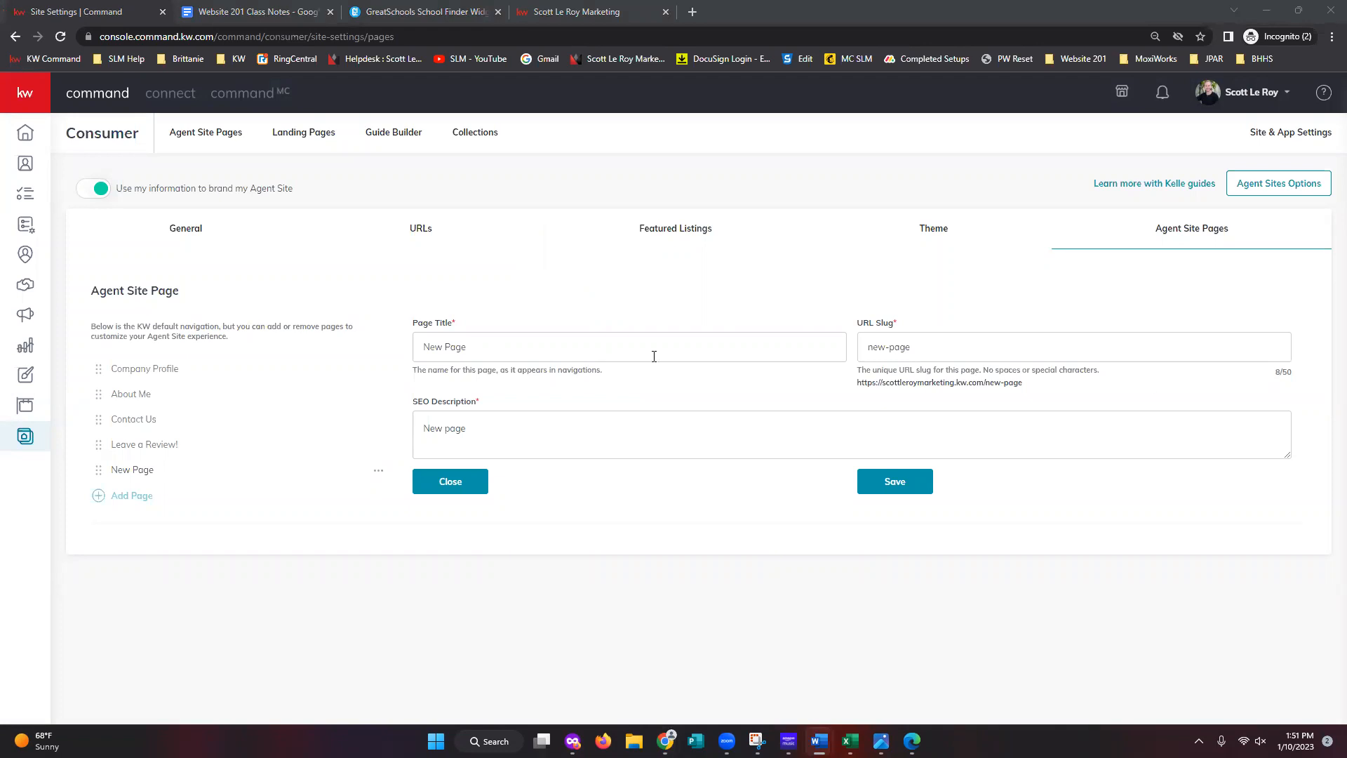
# - Title the page Mortgage Calculator and set its slug to Mortgage-Calculator
pyautogui.click(550, 346)
pyautogui.write('Mortgage Calculator')
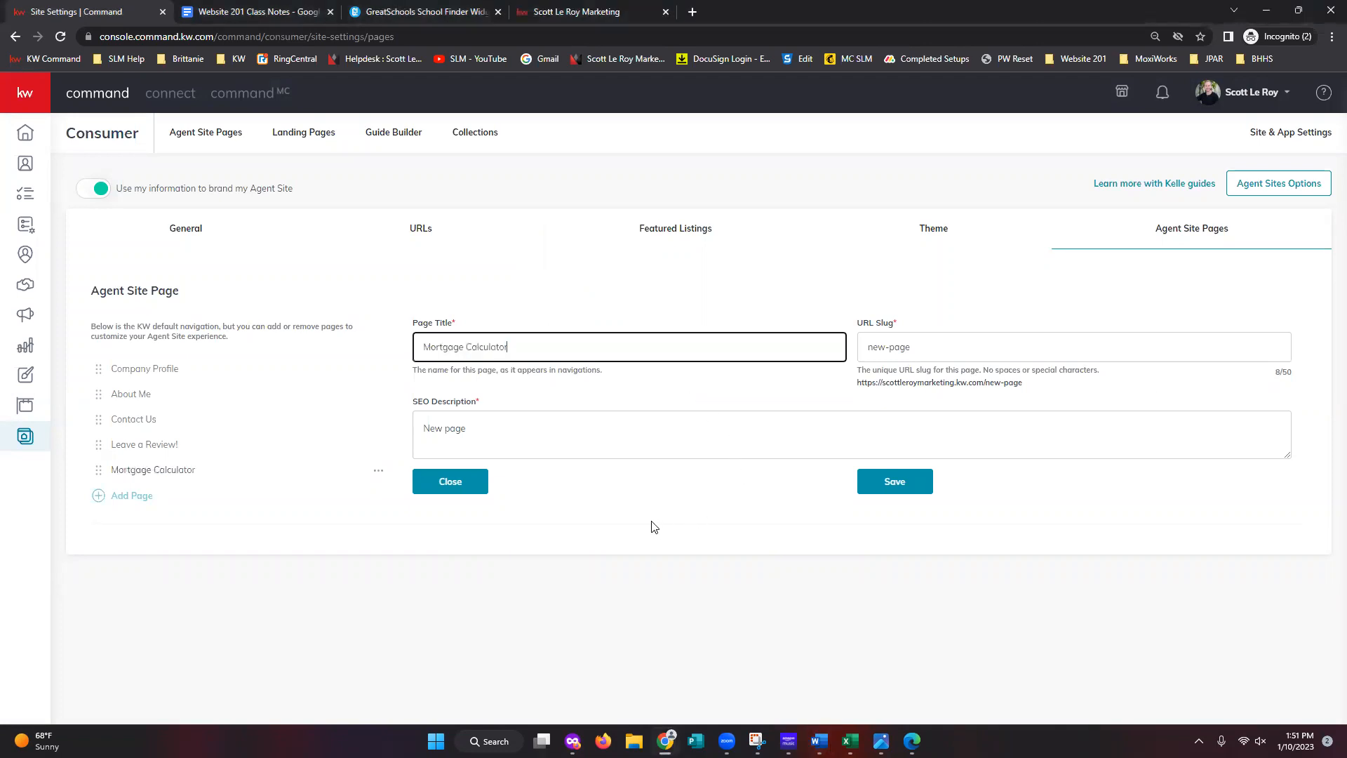
pyautogui.click(909, 337)
pyautogui.hotkey('ctrl', 'a')
pyautogui.write('Mortgage Calculator')
pyautogui.click(912, 346)
pyautogui.press('BackSpace')
pyautogui.write('-')
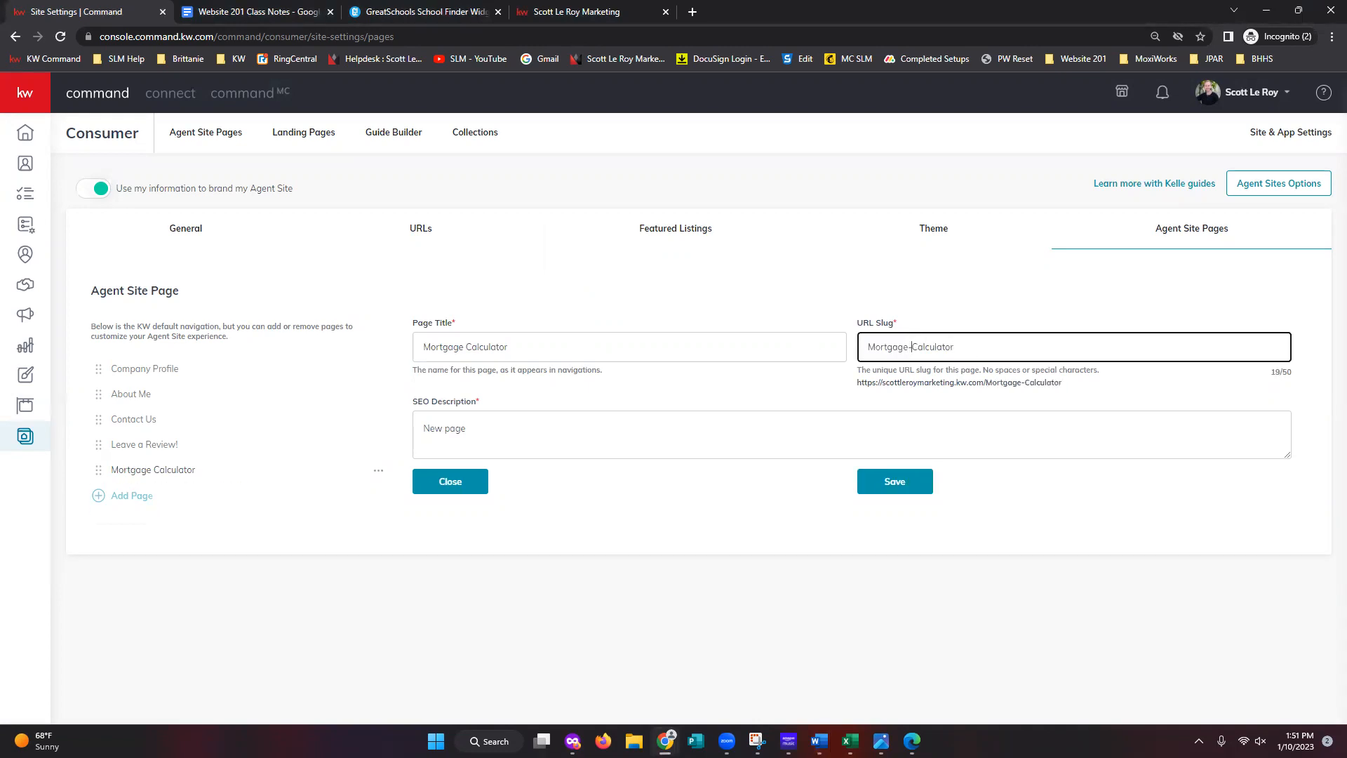
pyautogui.hotkey('alt', 'Tab')
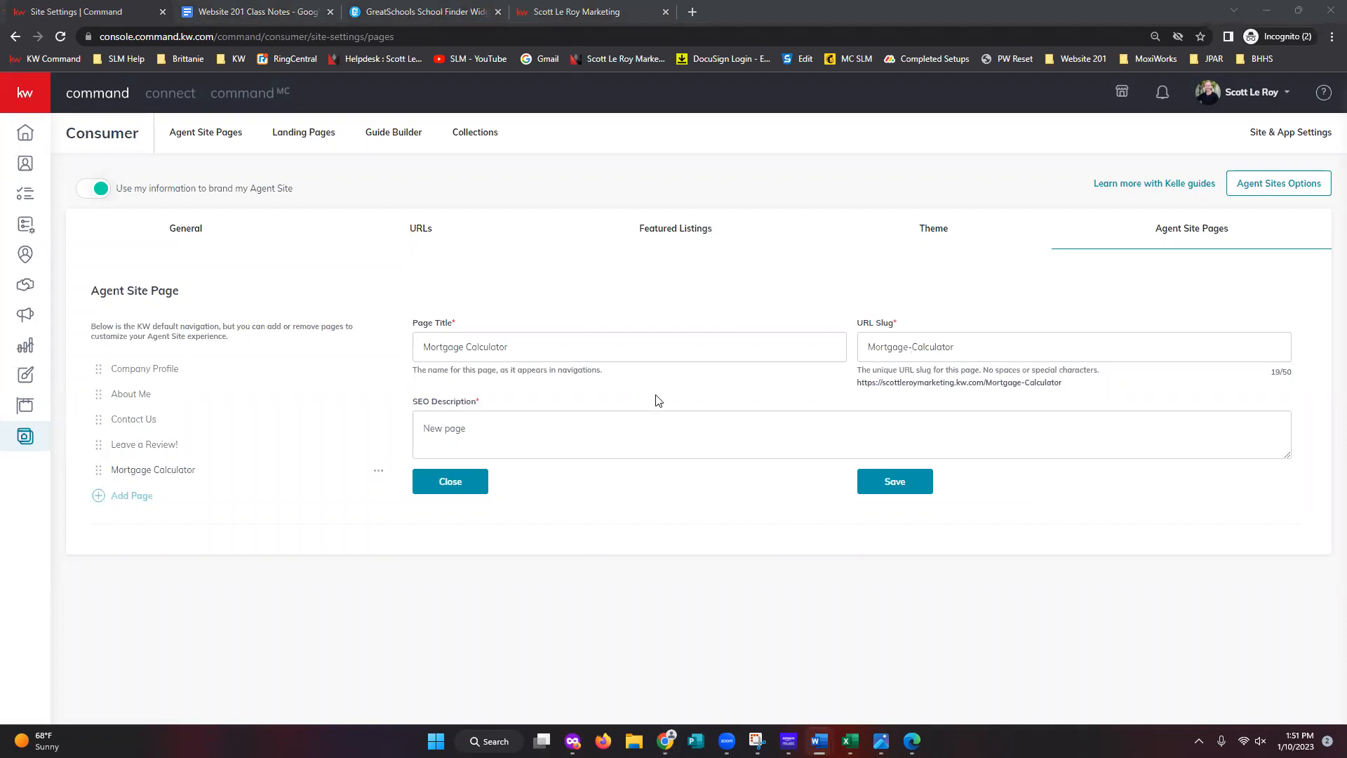
# - Paste the home-buying-process SEO description, end it with '!', and save the page
pyautogui.click(604, 427)
pyautogui.write('Mortgage Calculator to Assist with the Home Buying Process')
pyautogui.hotkey('ctrl', 'a')
pyautogui.write('Mortgage Calculator to Assist with the Home Buying Process')
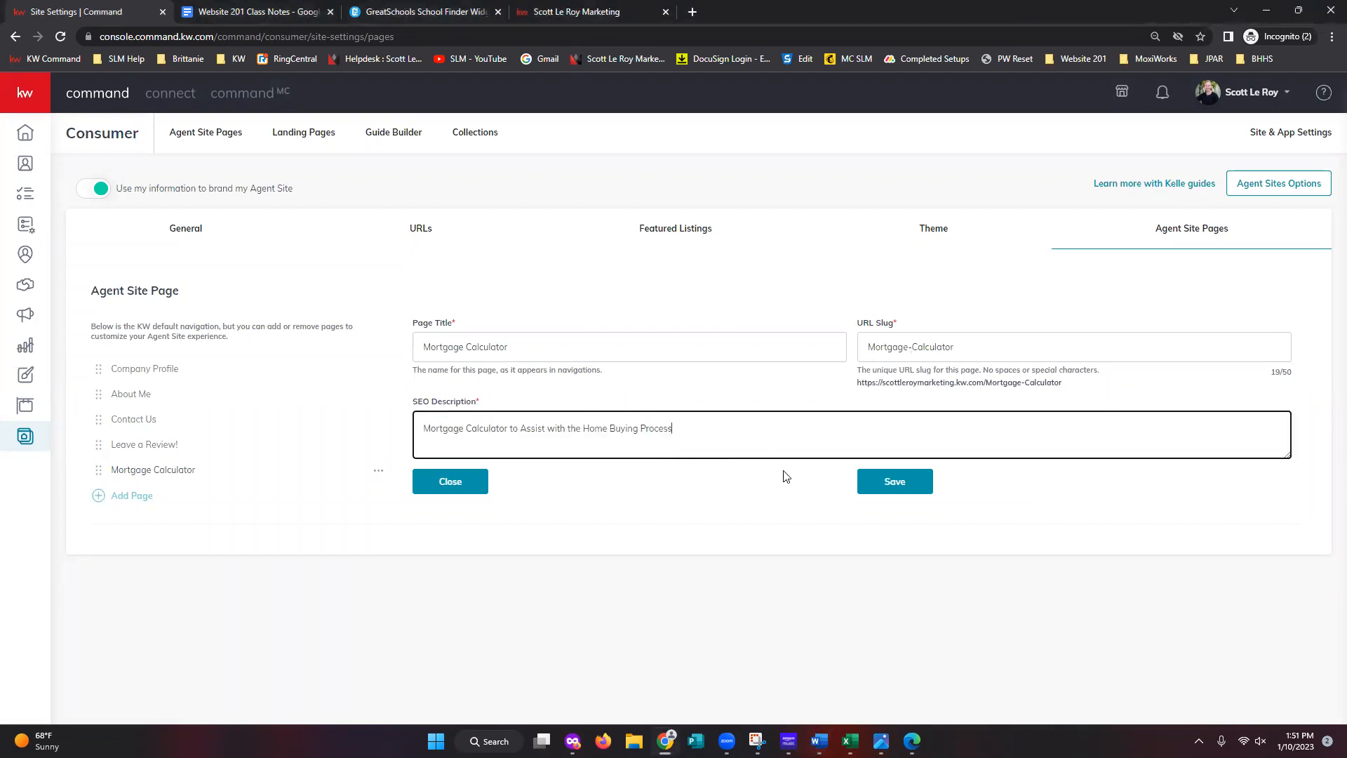
pyautogui.write('!')
pyautogui.click(805, 538)
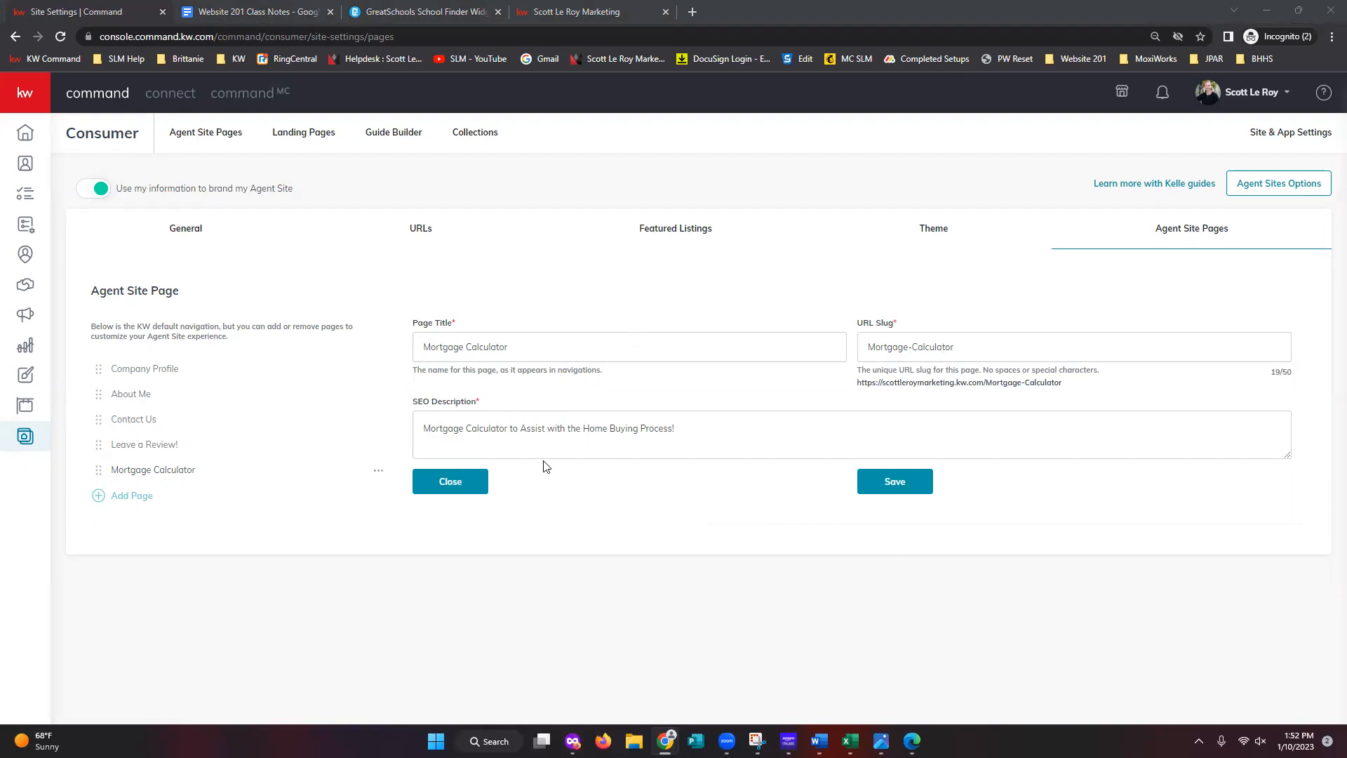
pyautogui.click(911, 488)
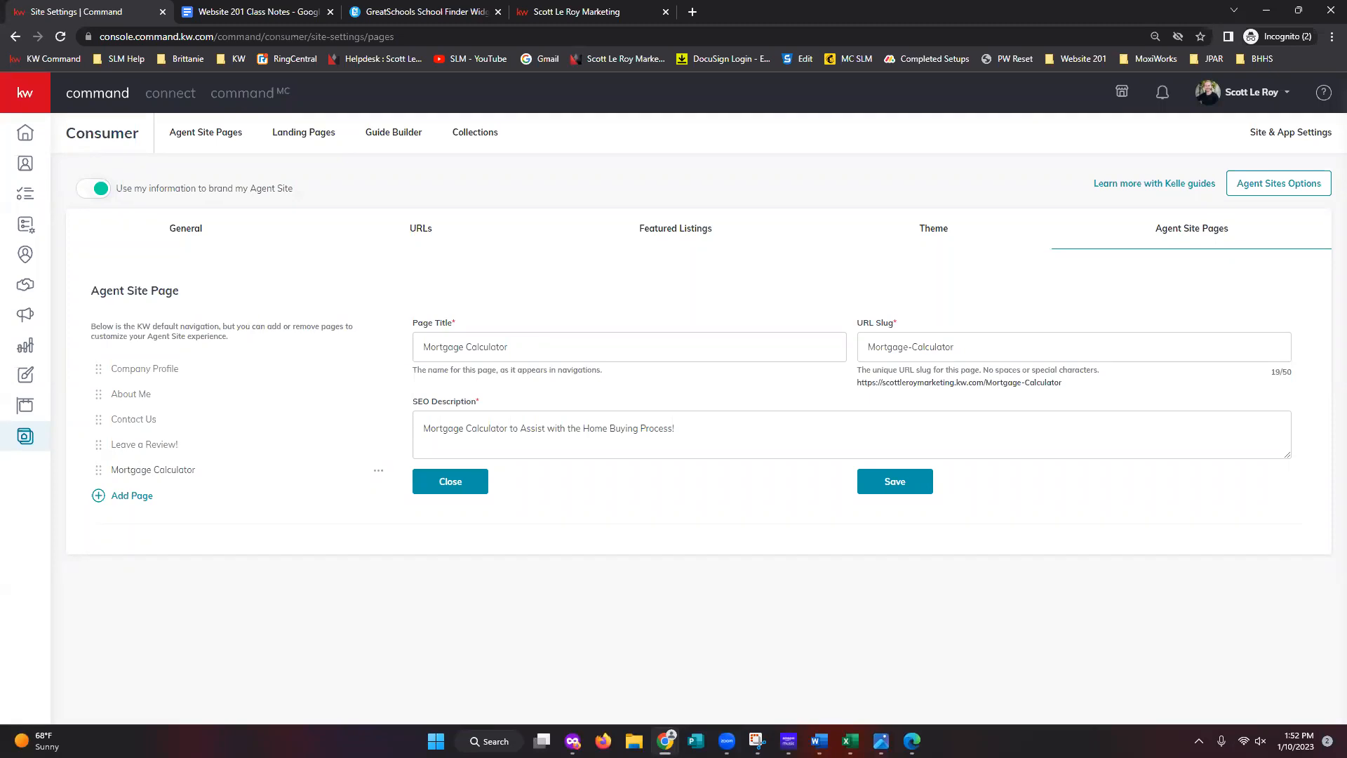
# - After cancelling one attempt, add a sixth navigation page from the School Search site
pyautogui.click(124, 502)
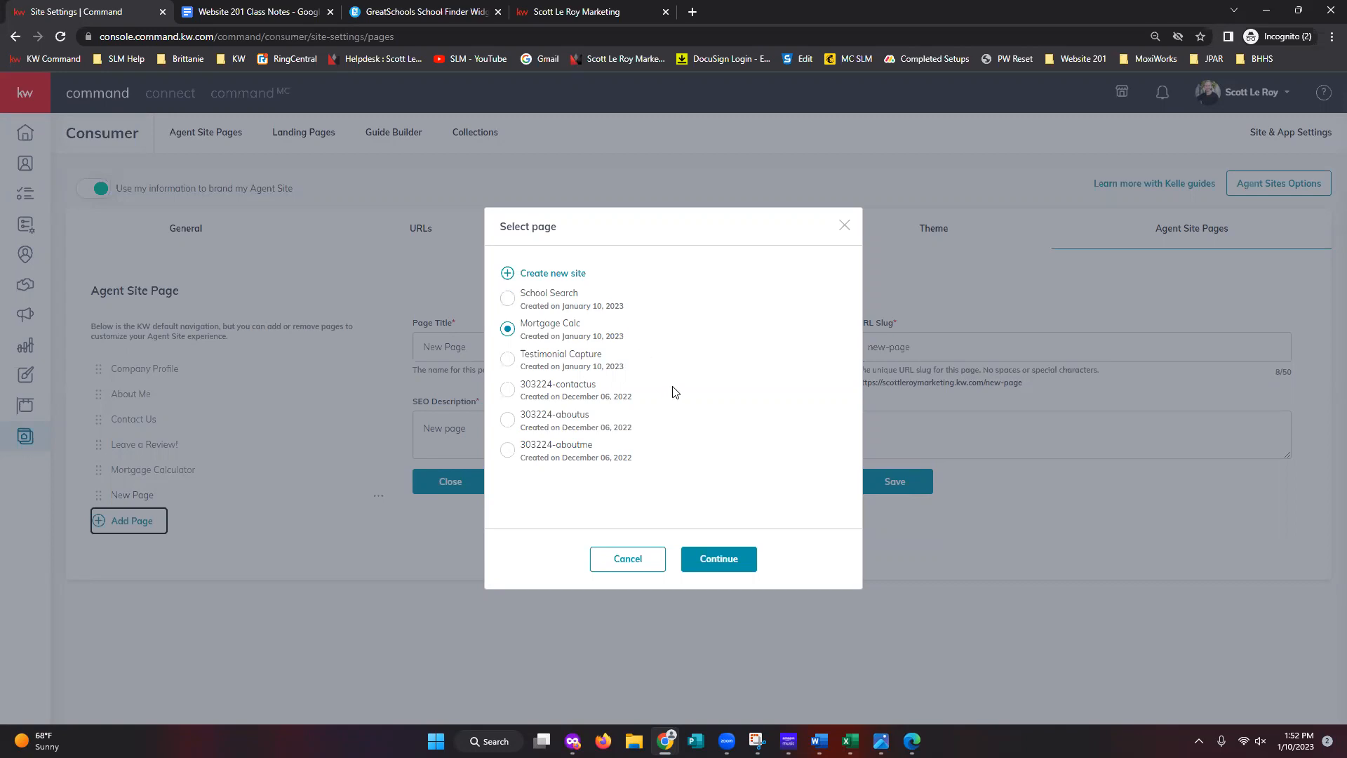
pyautogui.click(844, 225)
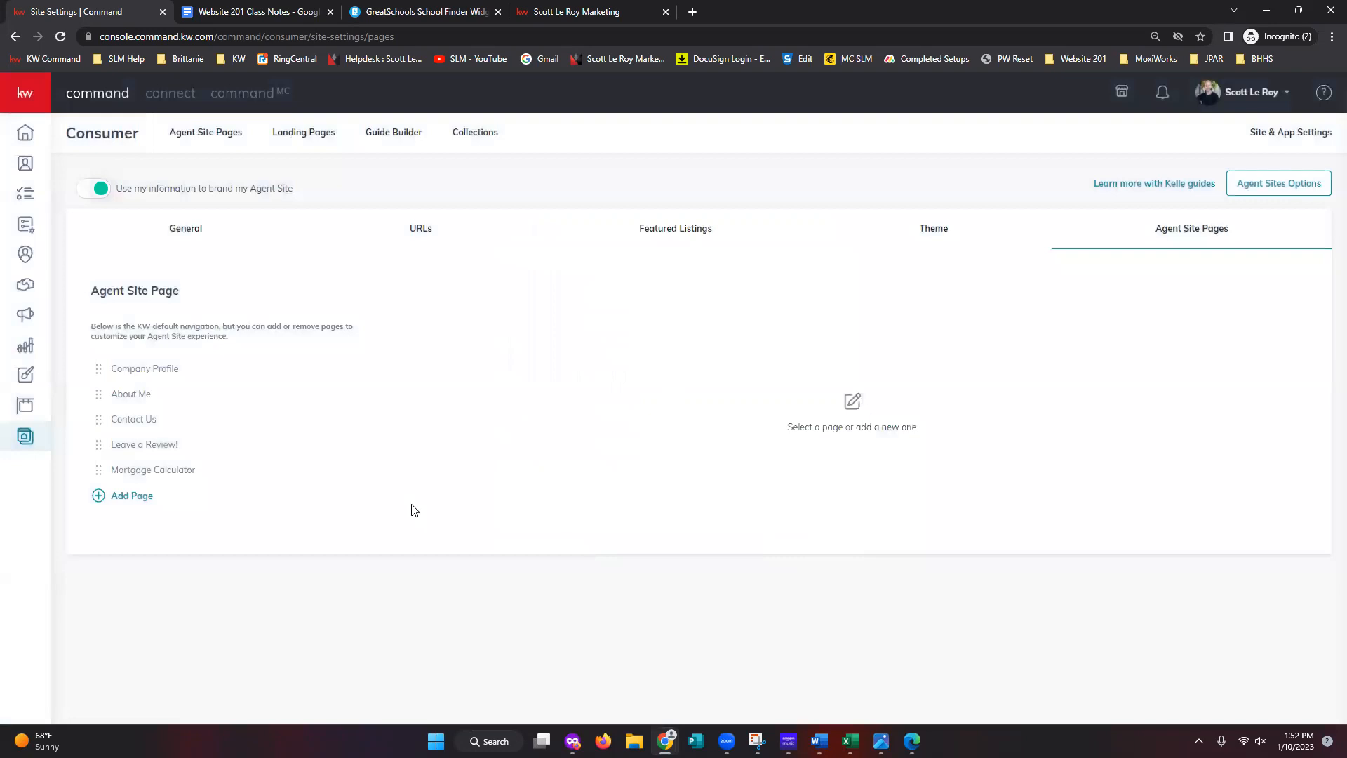
pyautogui.click(130, 498)
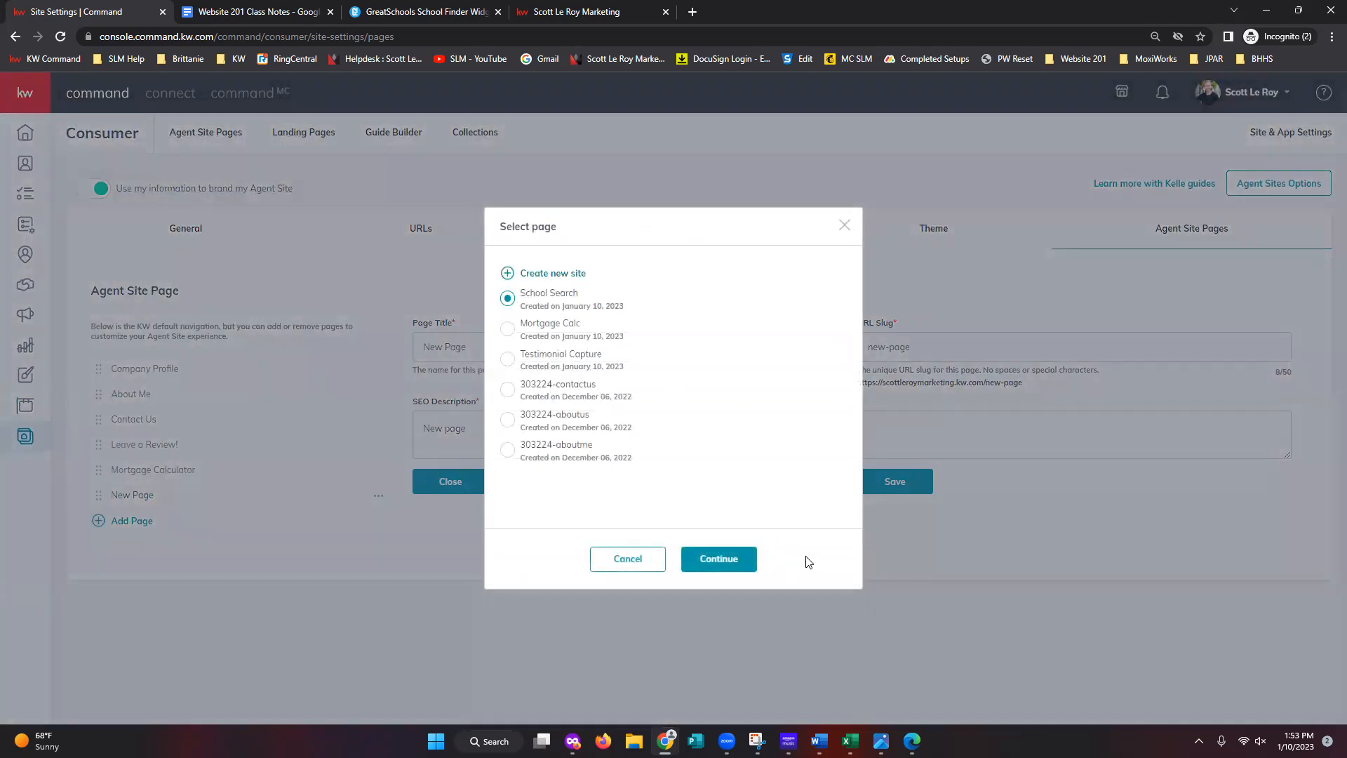
pyautogui.click(719, 562)
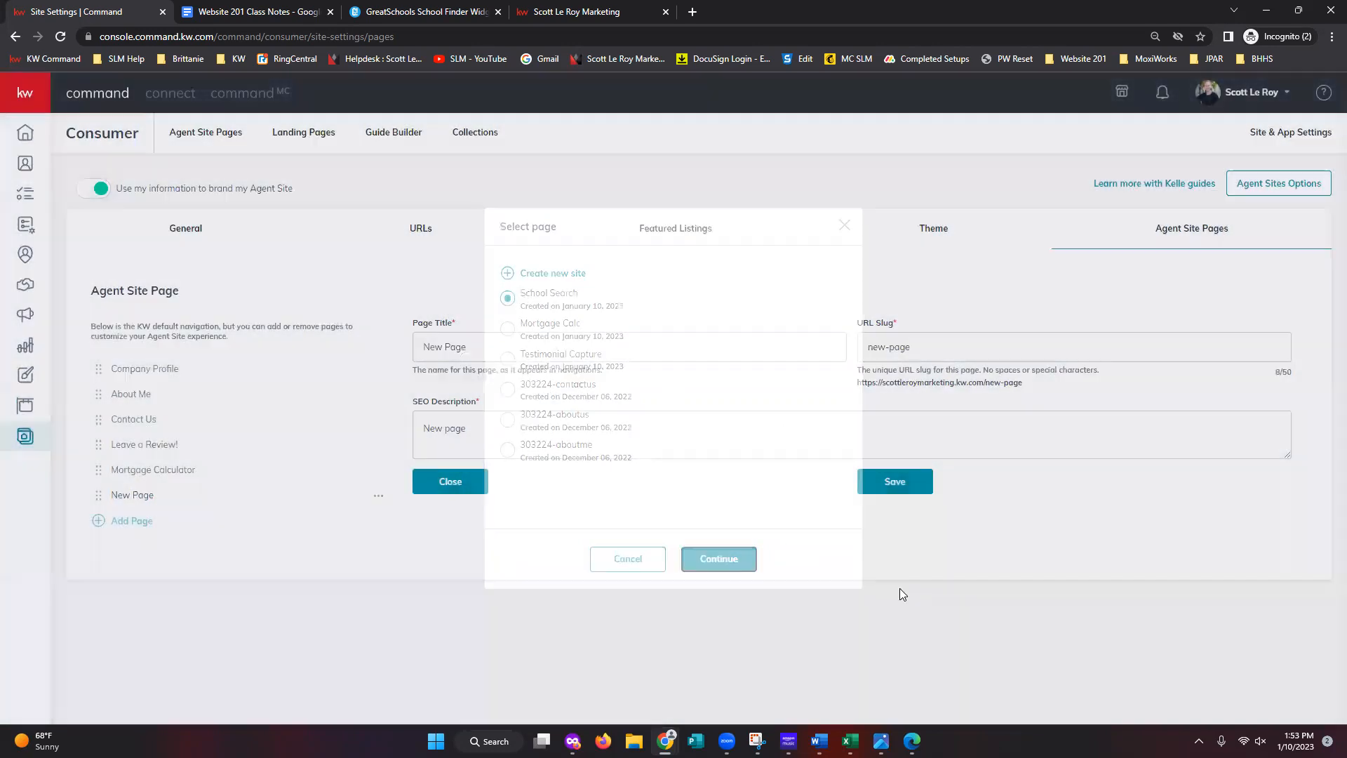
pyautogui.hotkey('alt', 'Tab')
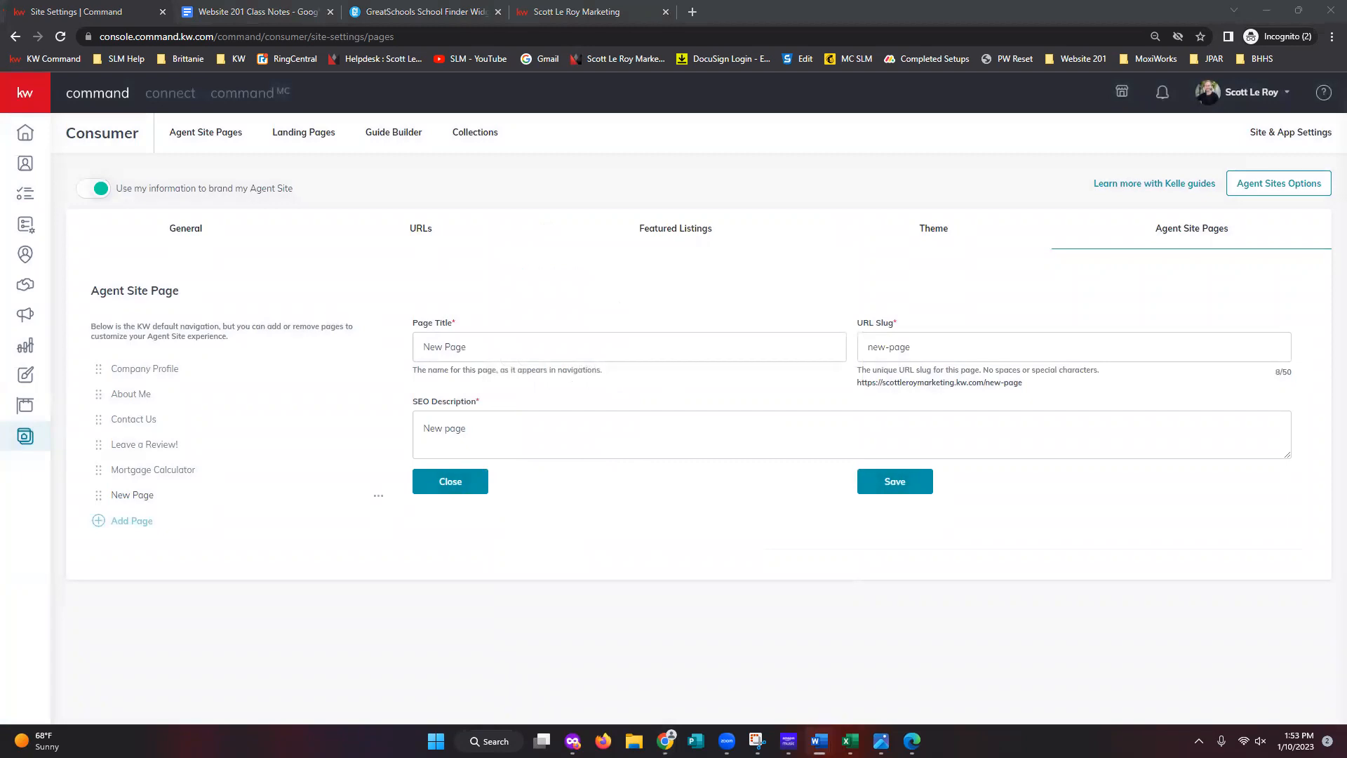
# - Set the page title to Local School Search and the slug to school-search
pyautogui.tripleClick(655, 348)
pyautogui.write('Local School Search')
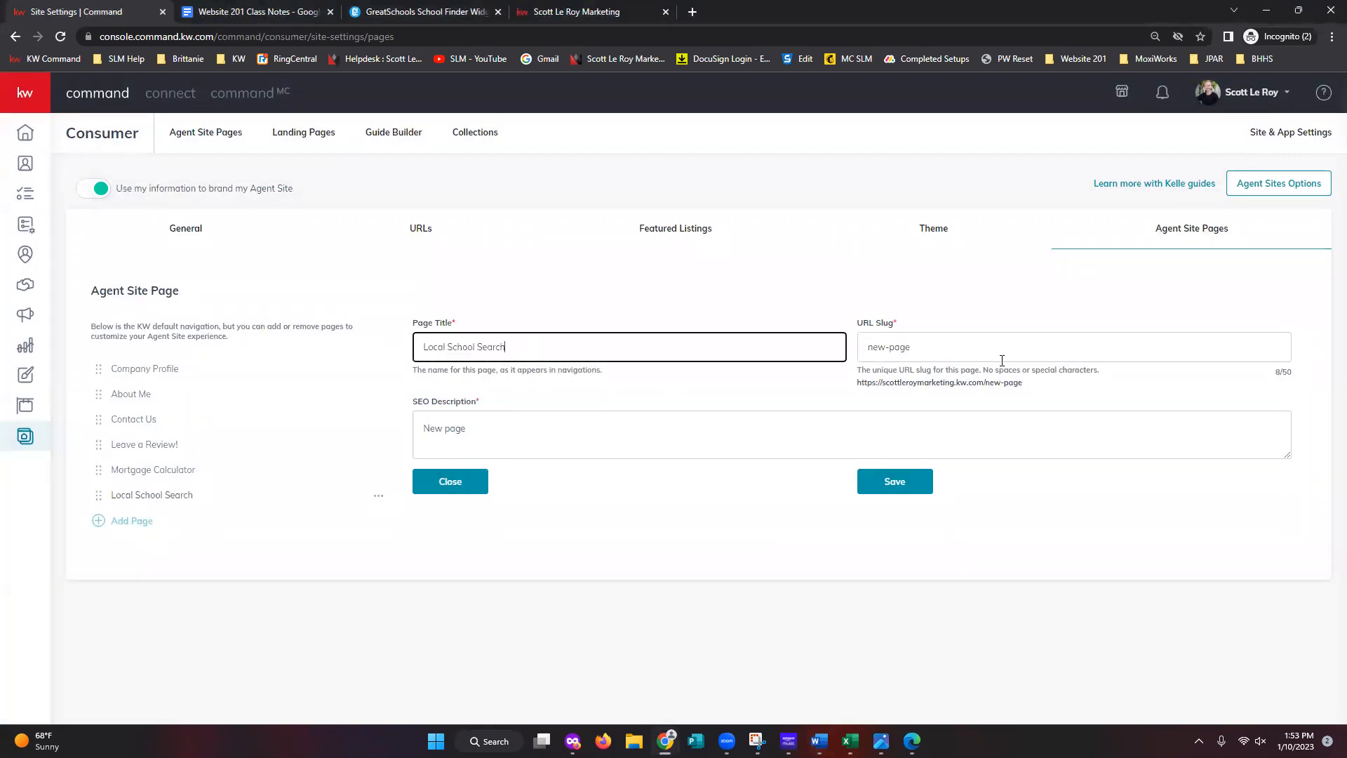
pyautogui.tripleClick(1012, 346)
pyautogui.write('school-search')
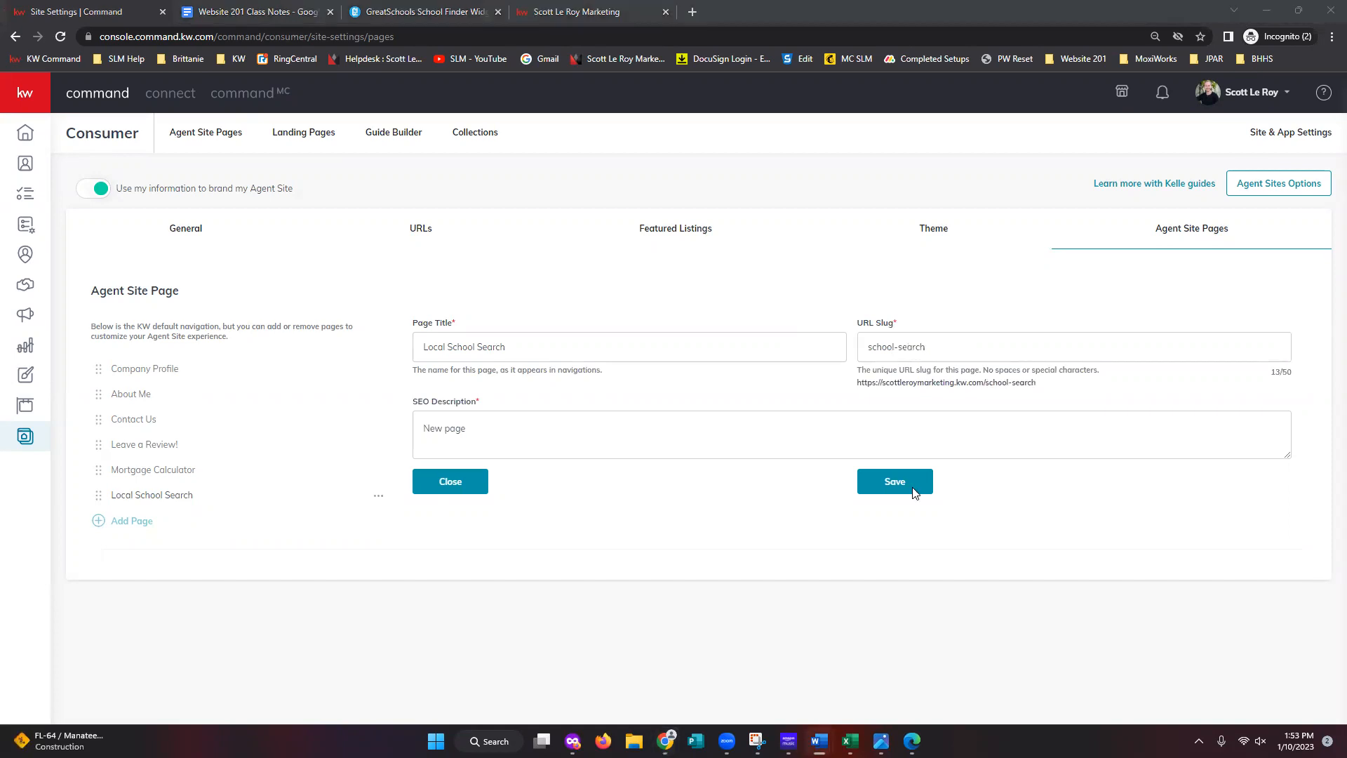
# - Paste 'Search for schools in your area!' as plain-text SEO description and save
pyautogui.tripleClick(520, 431)
pyautogui.rightClick(517, 432)
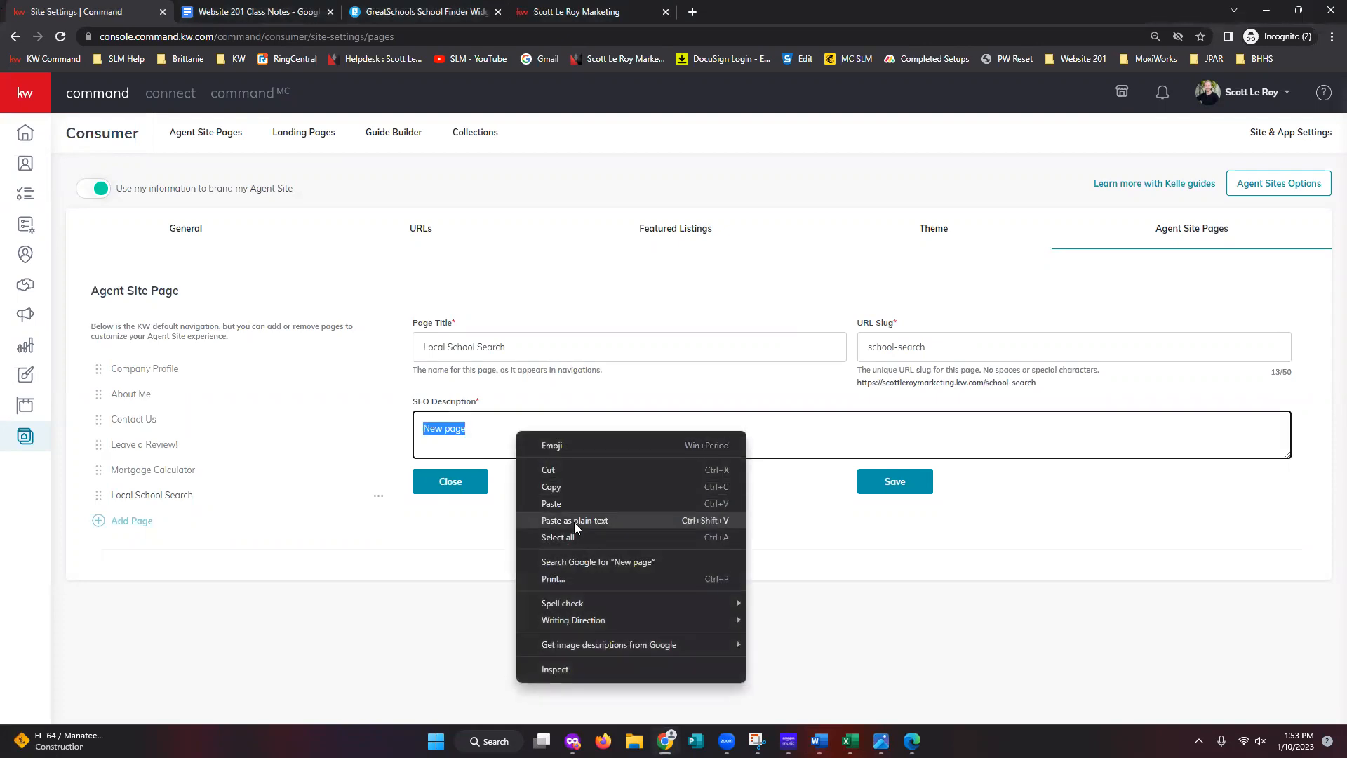
pyautogui.click(574, 521)
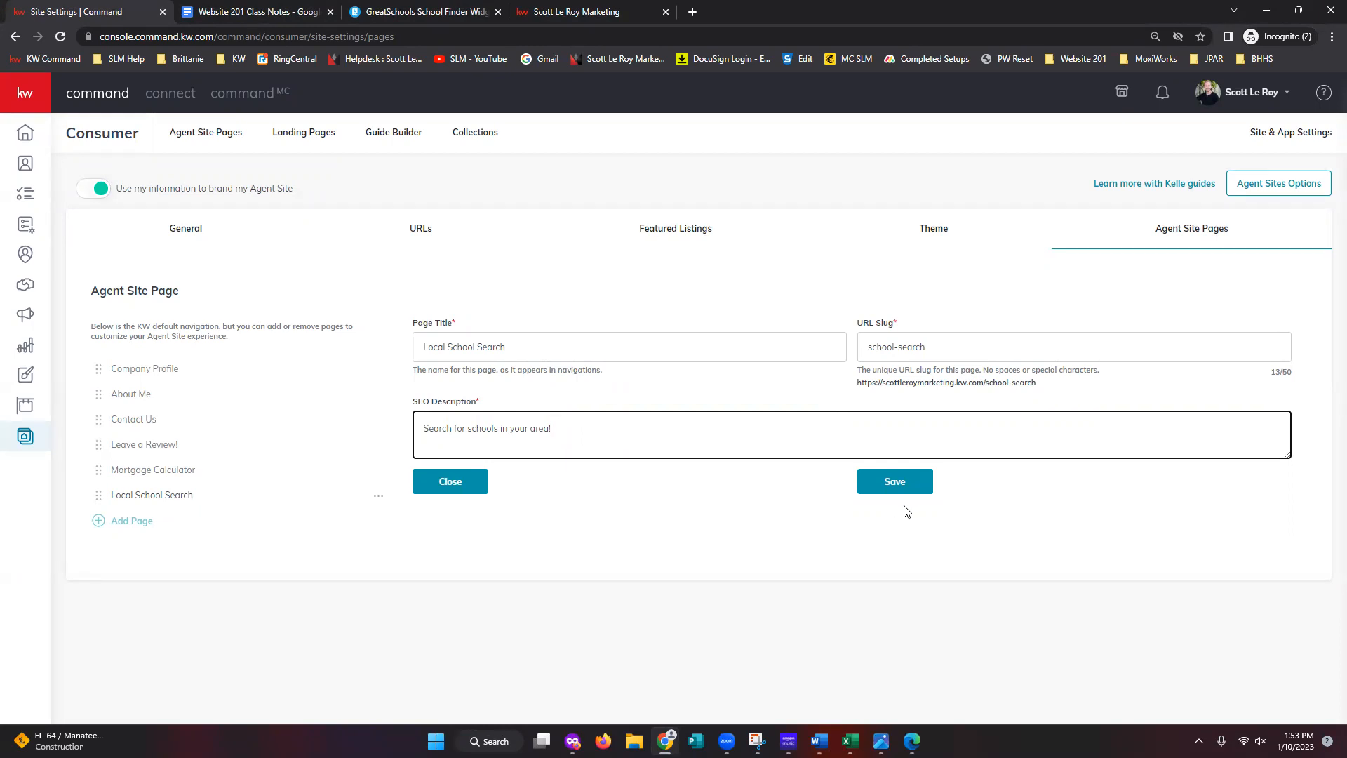
pyautogui.click(886, 491)
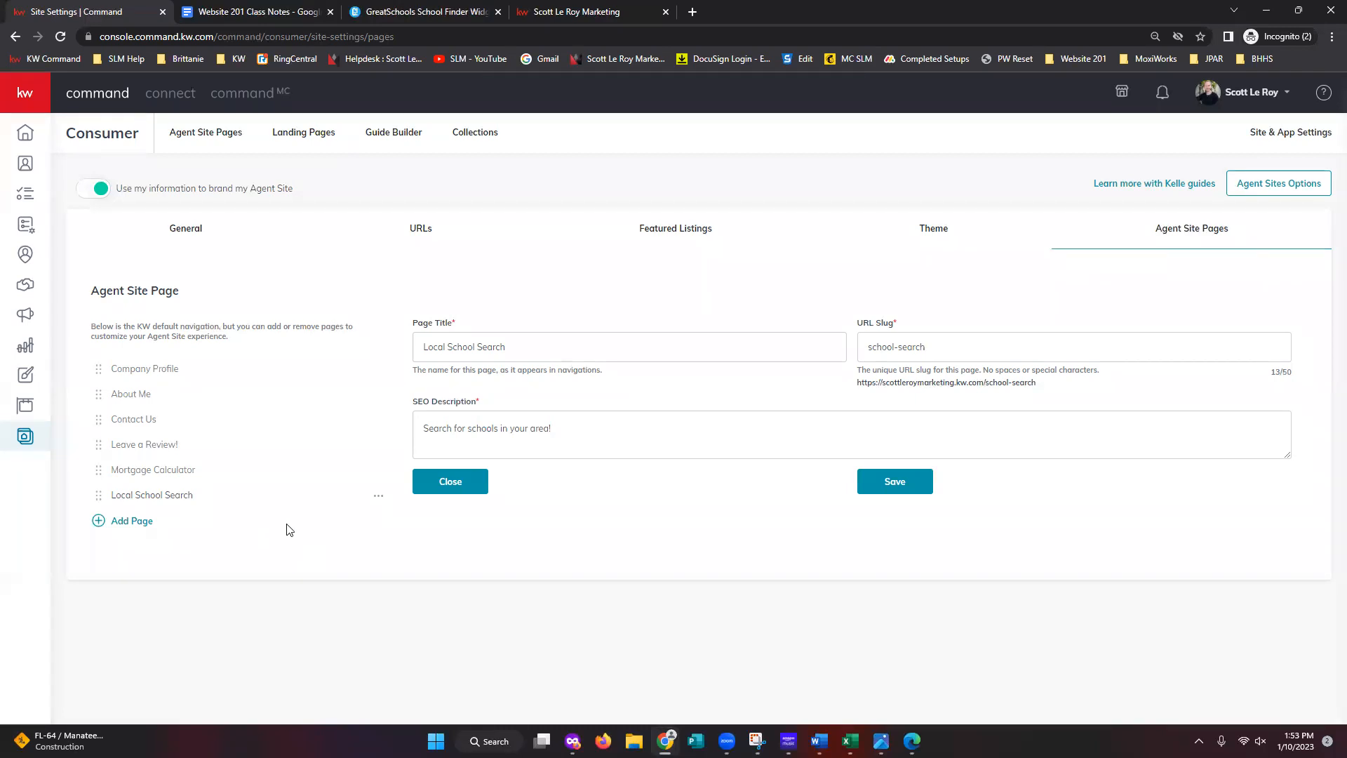
# - Move Contact Us and Leave a Review! below Local School Search and save the order
pyautogui.moveTo(99, 421); pyautogui.dragTo(96, 510)
pyautogui.moveTo(98, 421); pyautogui.dragTo(98, 473)
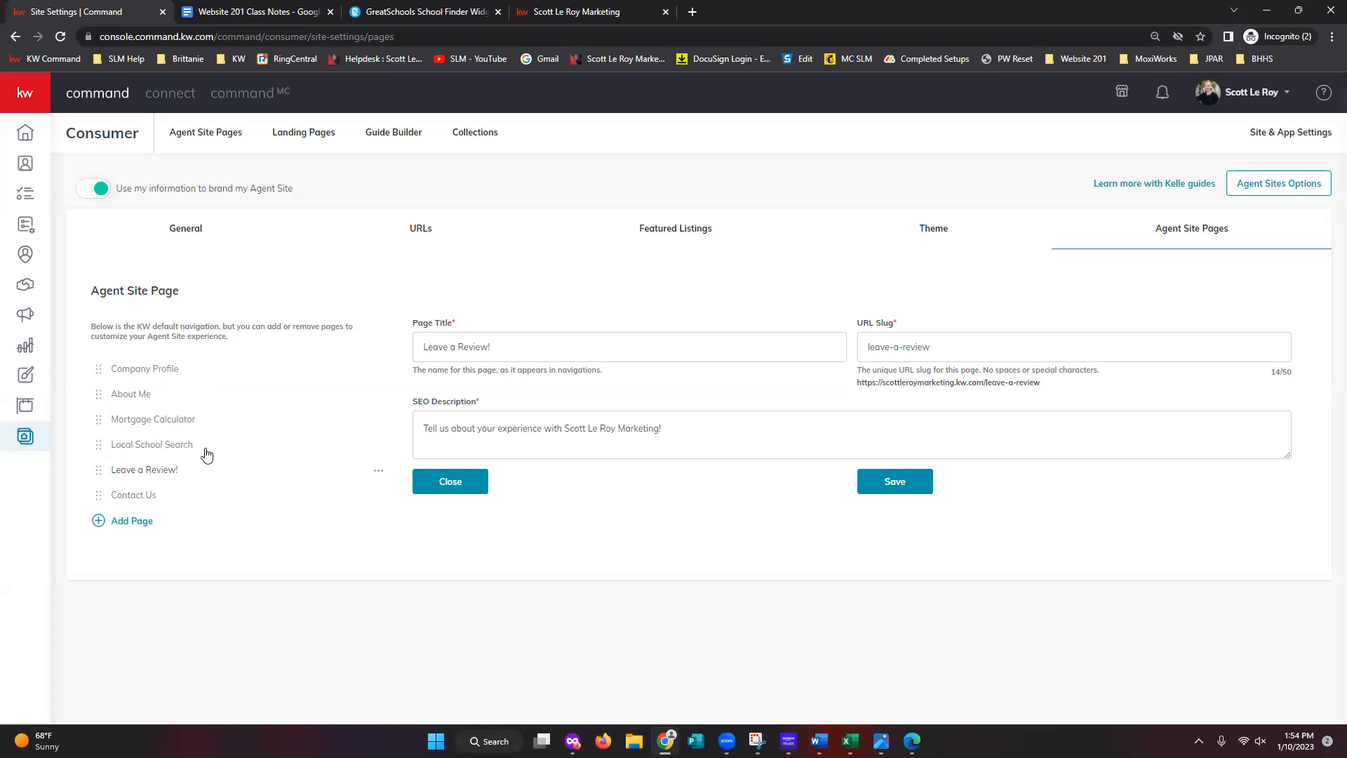
pyautogui.click(884, 489)
pyautogui.click(202, 138)
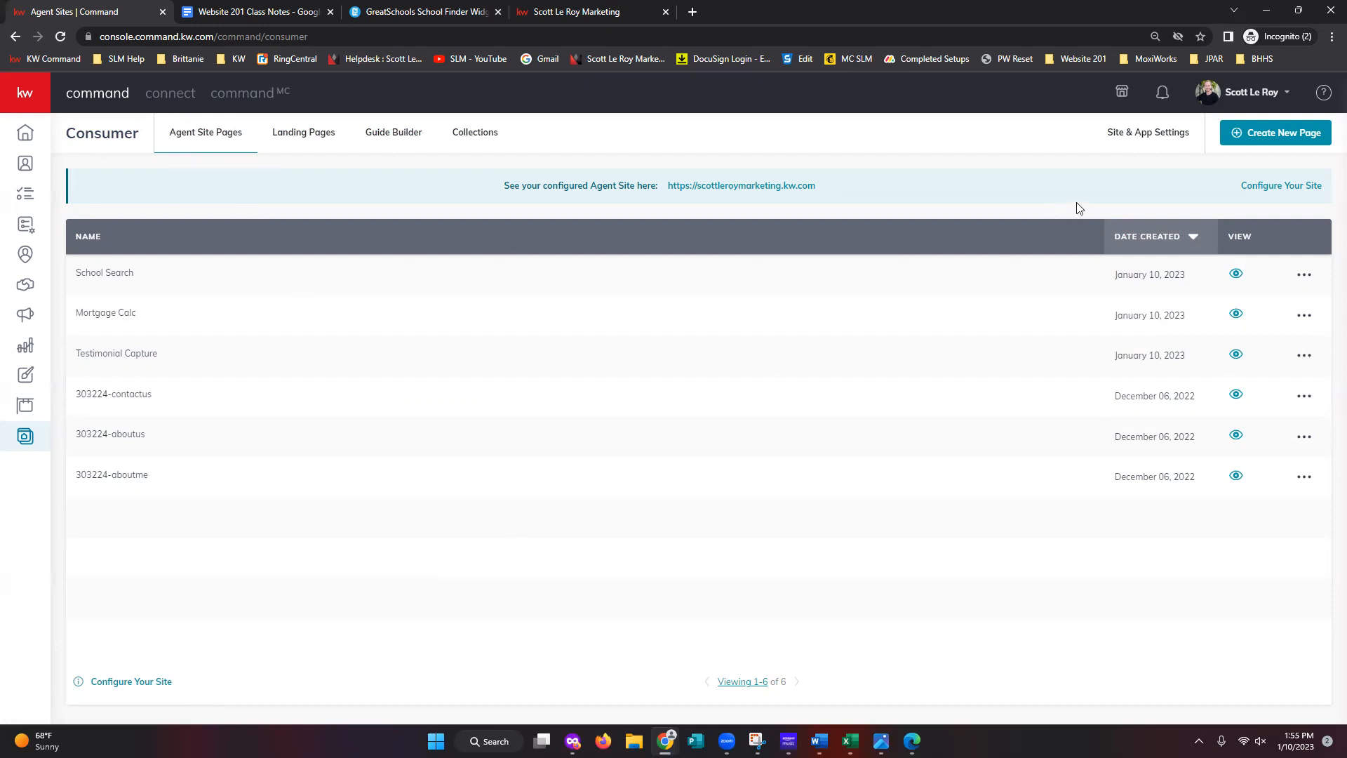
# - Start creating a new page from the list of six agent site pages
pyautogui.click(1279, 137)
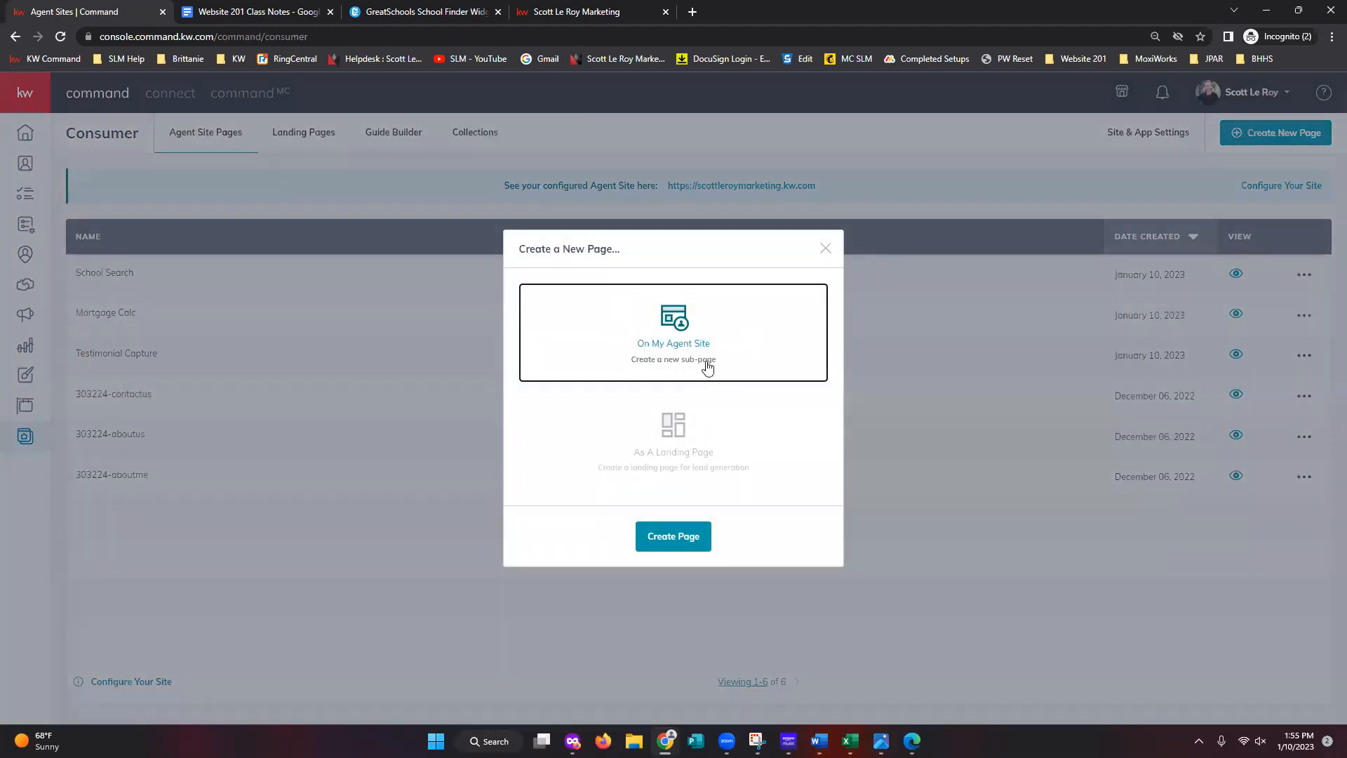
# - Create a new blank page on the agent site
pyautogui.click(671, 548)
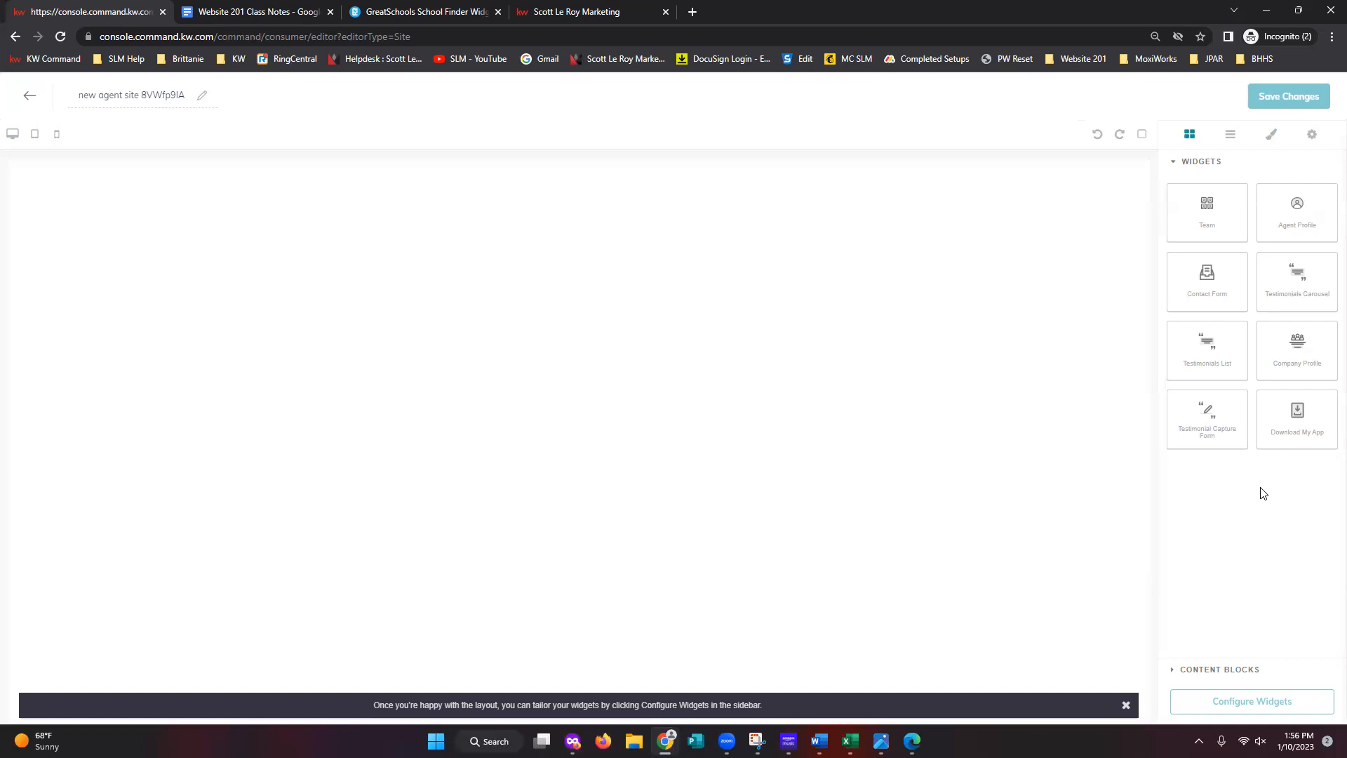
pyautogui.click(276, 11)
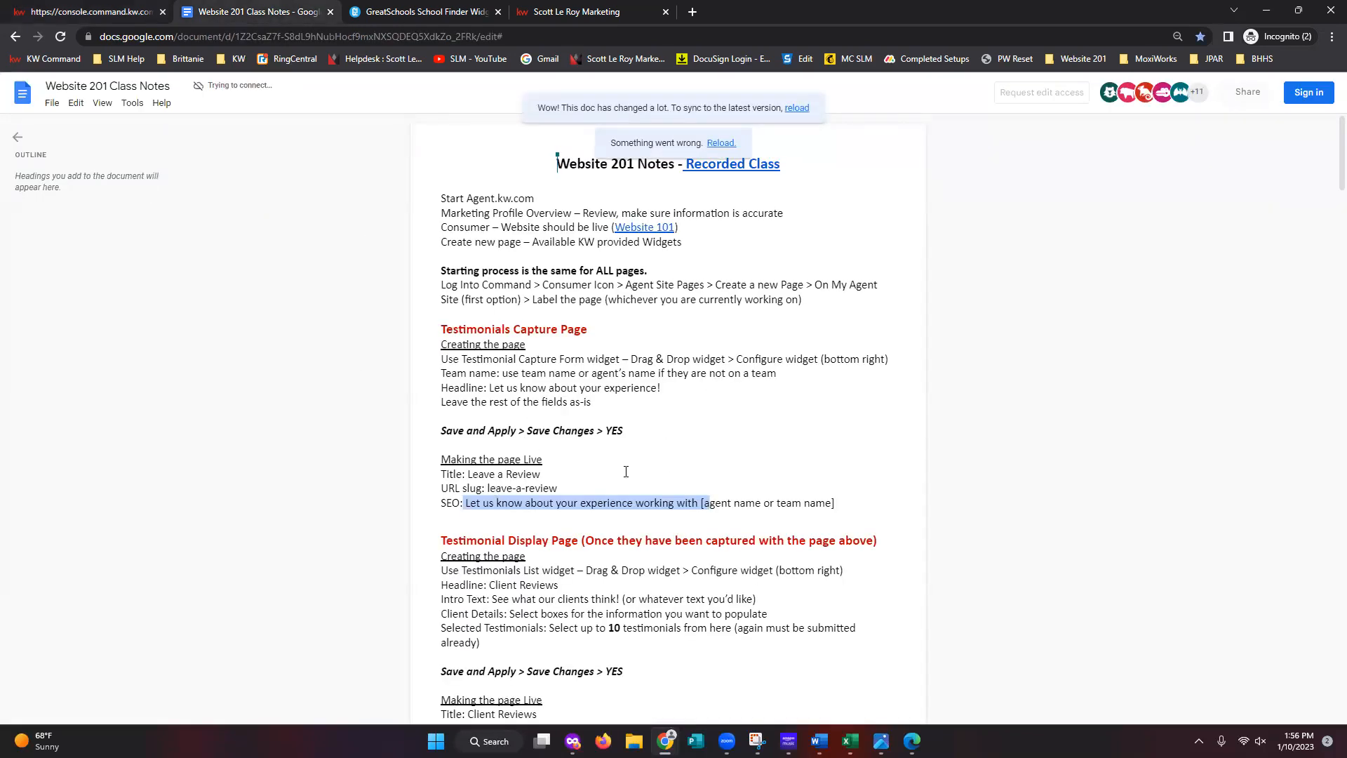
pyautogui.click(75, 14)
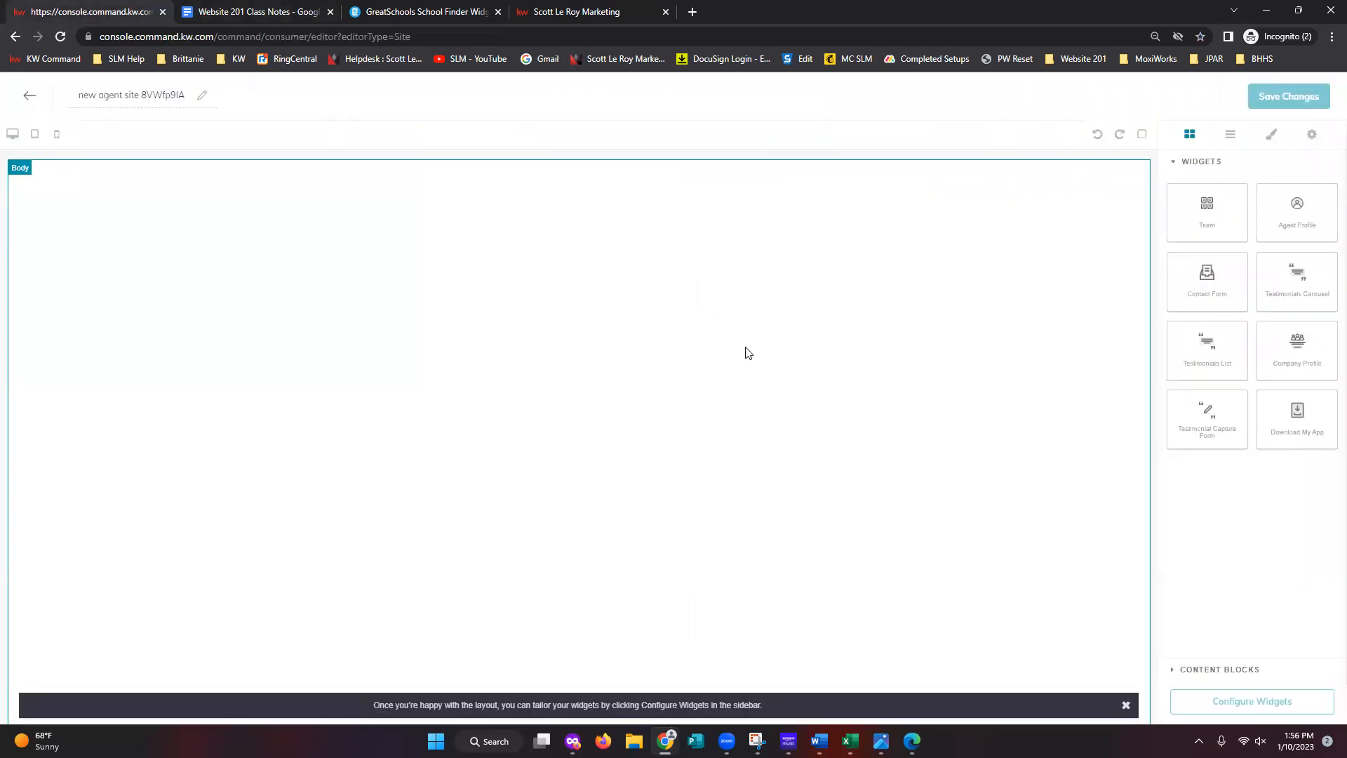
# - Replace the page's default placeholder name with 'Test Content'
pyautogui.doubleClick(169, 102)
pyautogui.hotkey('ctrl', 'a')
pyautogui.write('Test Conten')
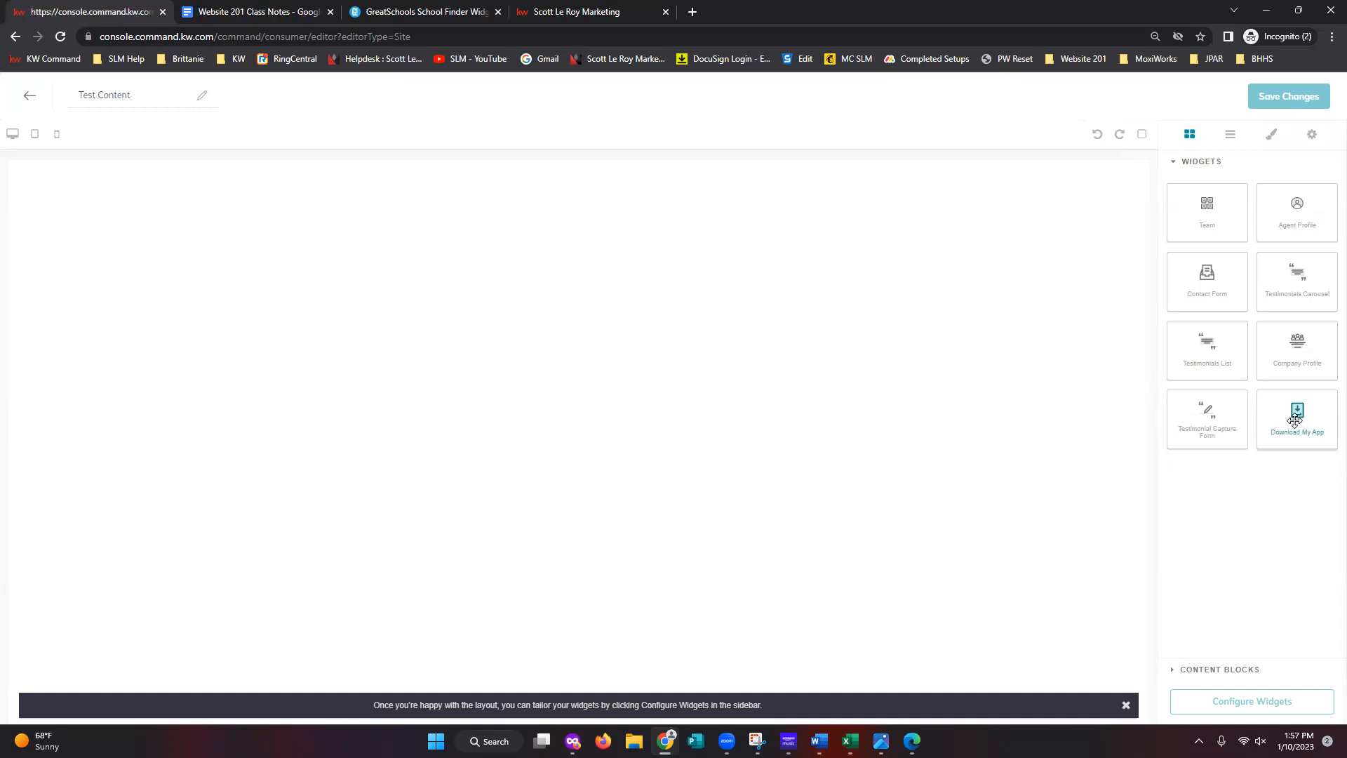
# - Add the Download My App widget, with a Text content block above it
pyautogui.moveTo(1295, 414); pyautogui.dragTo(678, 228)
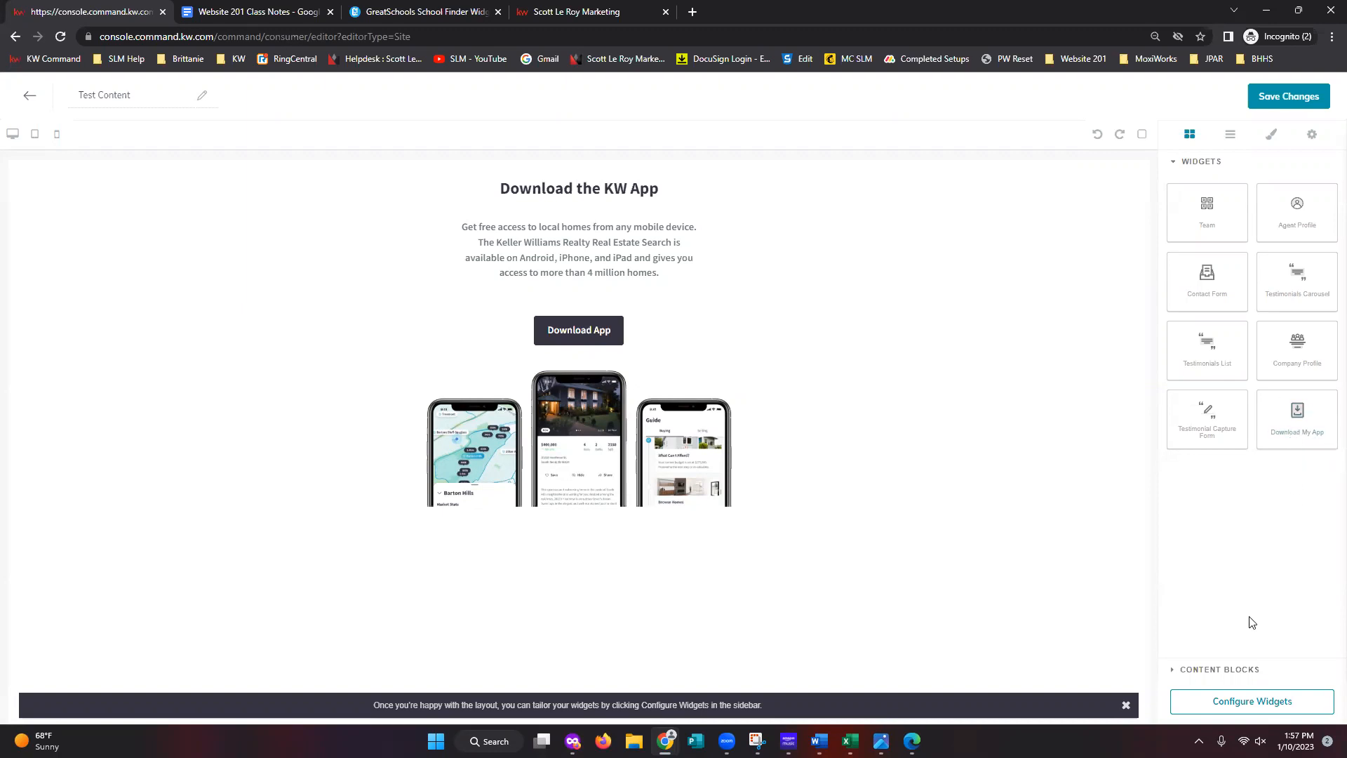
pyautogui.click(1236, 668)
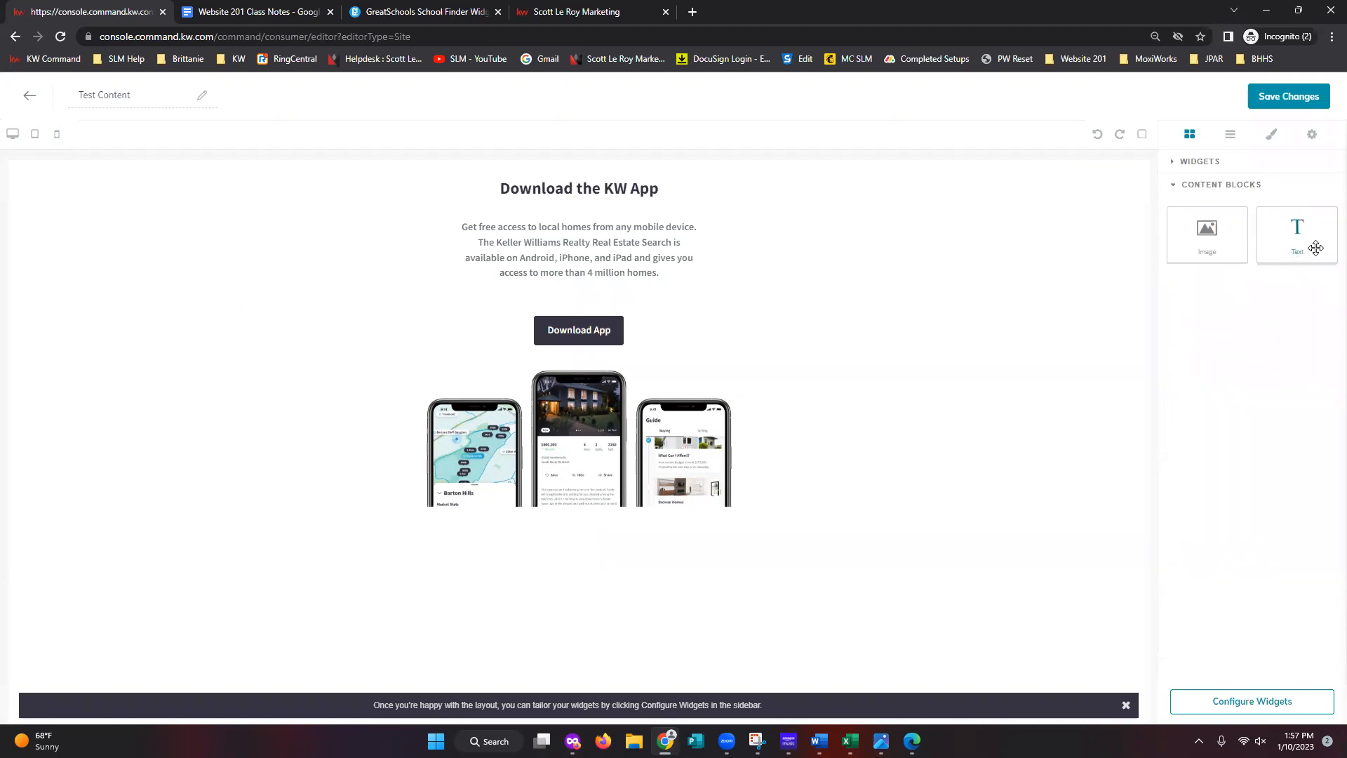
pyautogui.moveTo(1298, 231); pyautogui.dragTo(812, 164)
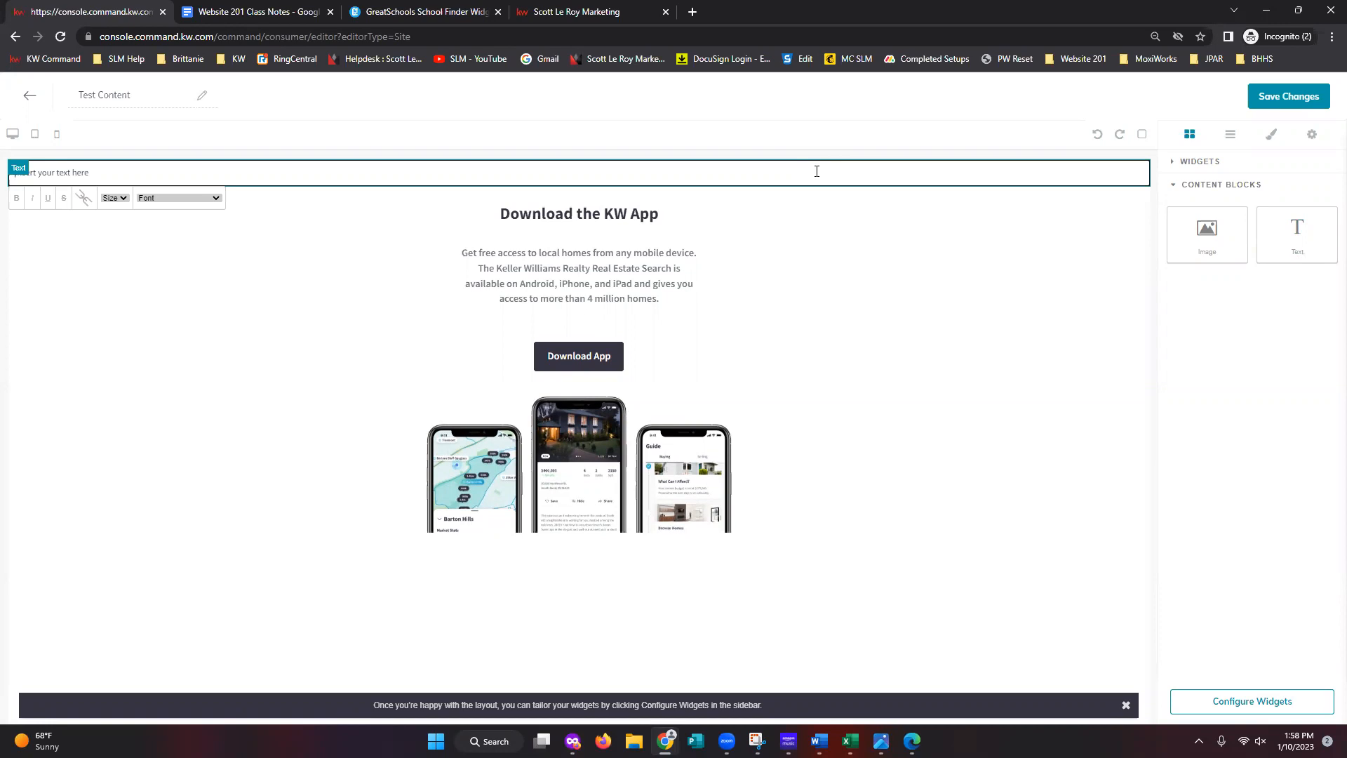
# - Open the Website 201 custom page Google Doc in a new browser tab
pyautogui.click(693, 11)
pyautogui.click(1083, 59)
pyautogui.click(1078, 120)
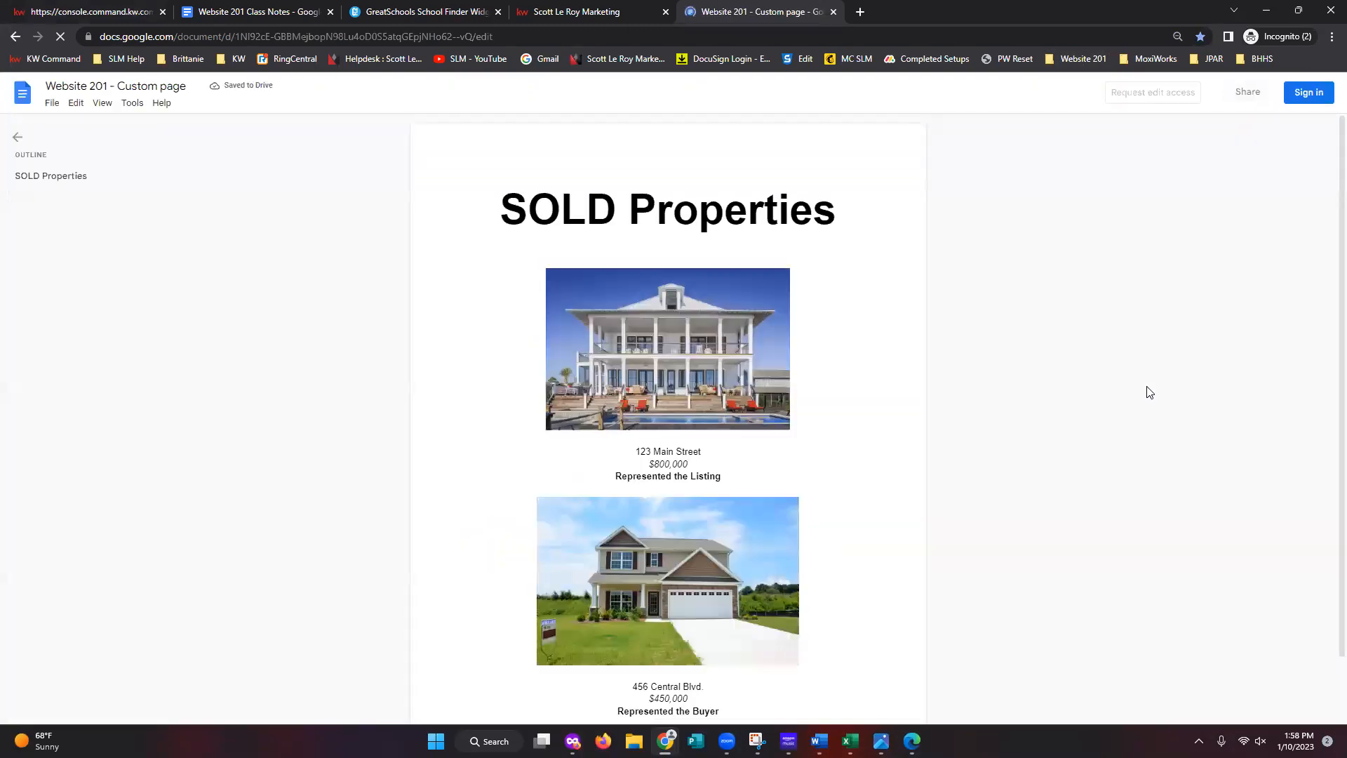
# - Sign in to Google Docs with the account e-mail and password
pyautogui.click(1308, 93)
pyautogui.click(700, 364)
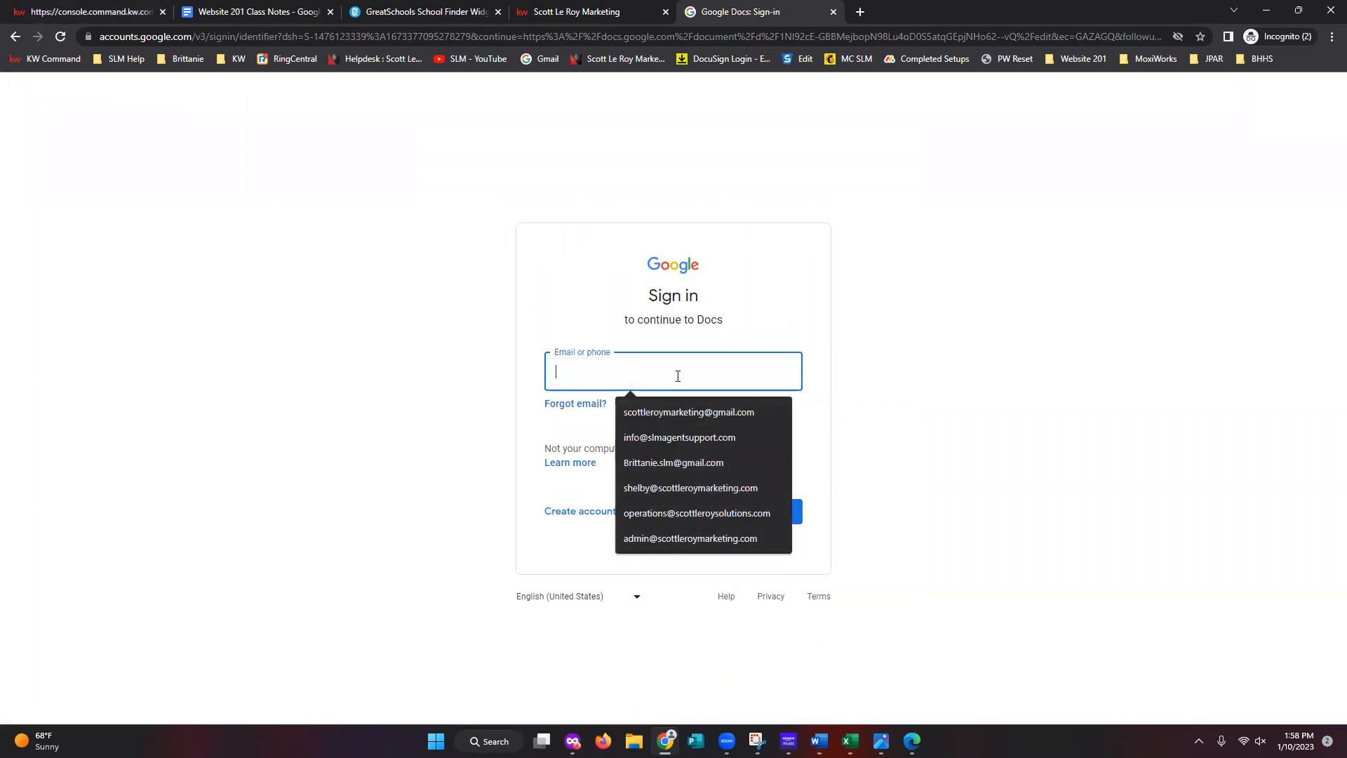
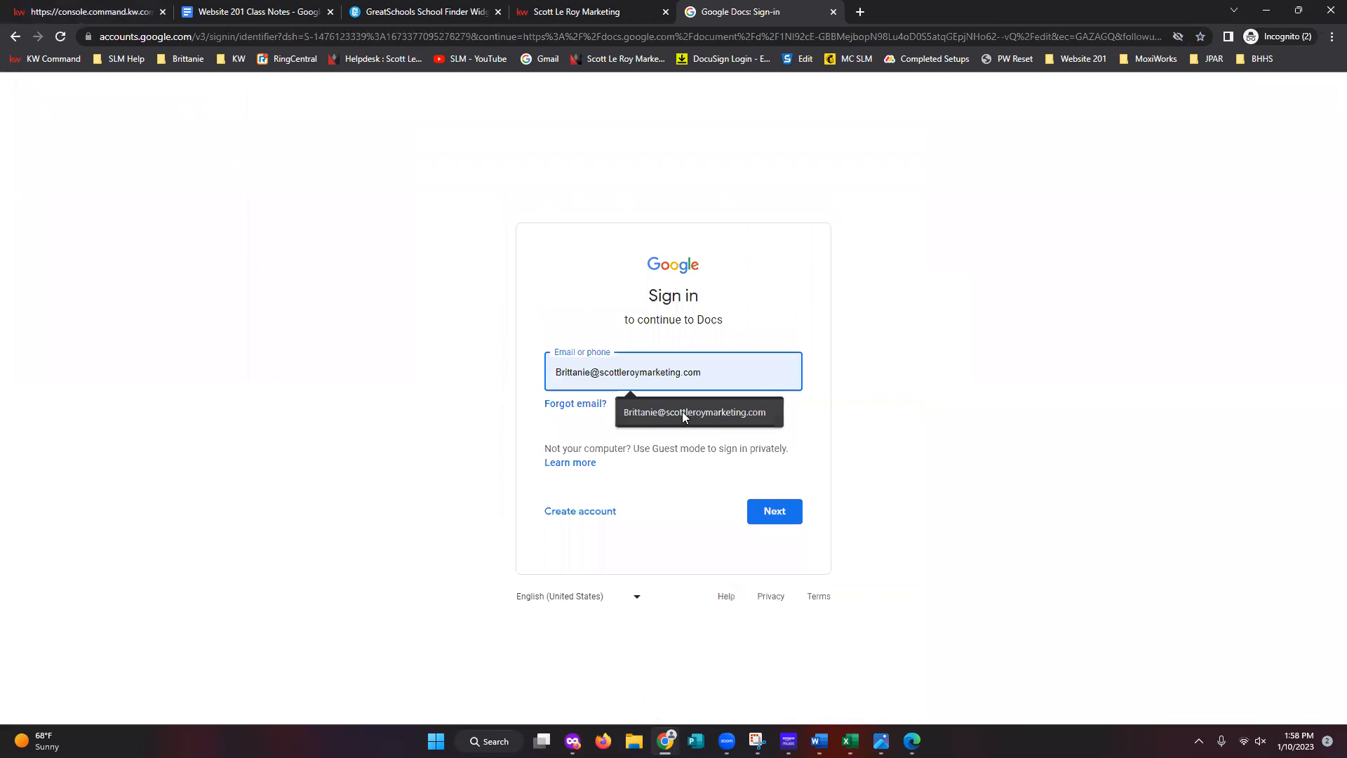
pyautogui.click(682, 411)
pyautogui.click(775, 511)
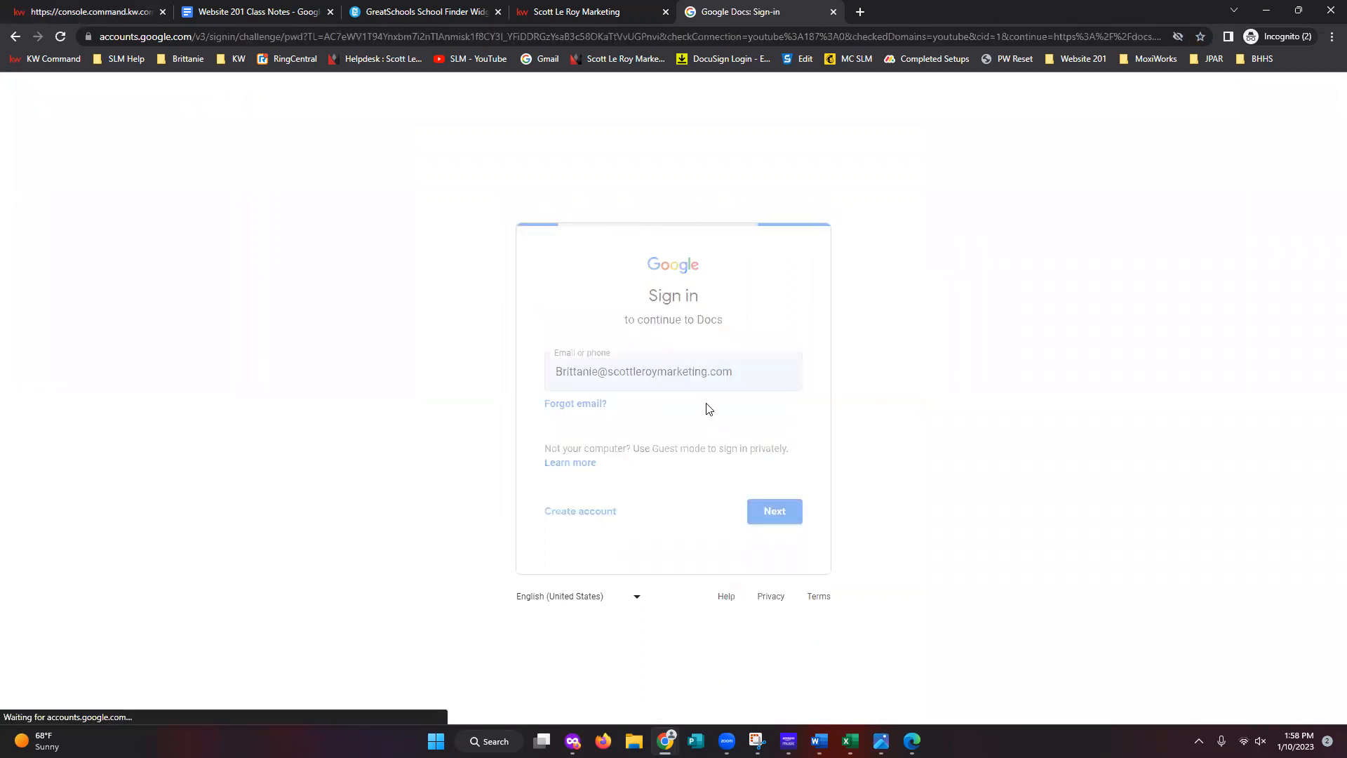
pyautogui.write('•••••••••')
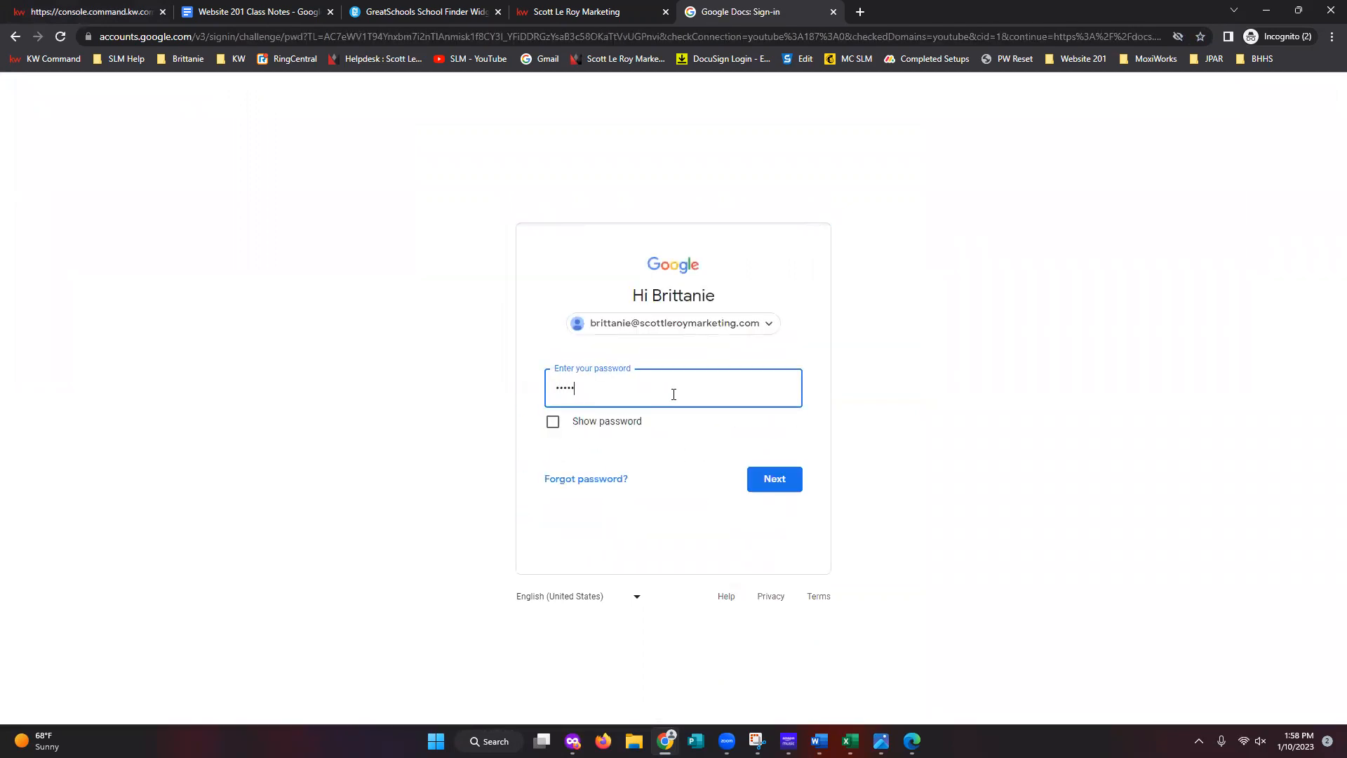
pyautogui.press('Return')
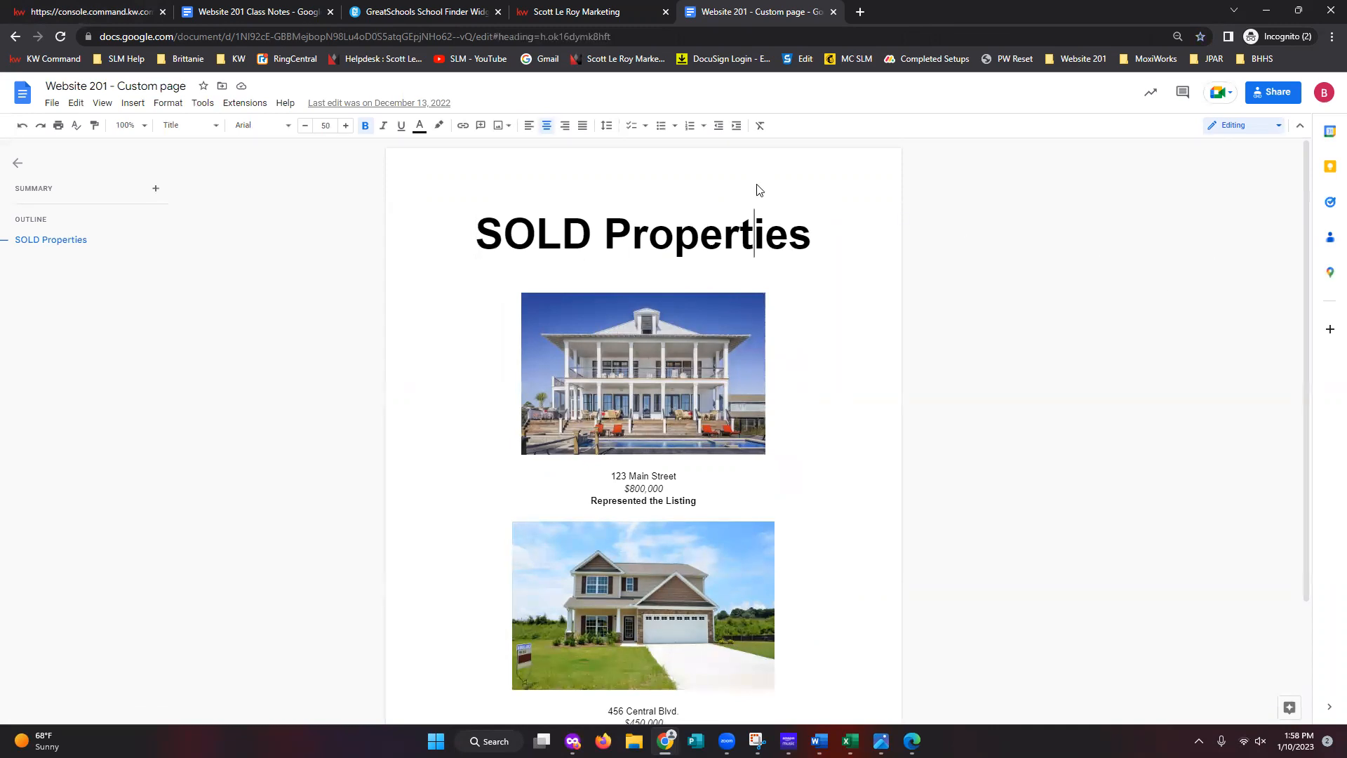
# - Place the insertion point after the SOLD Properties title and bring up the Insert menu
pyautogui.click(592, 233)
pyautogui.click(674, 374)
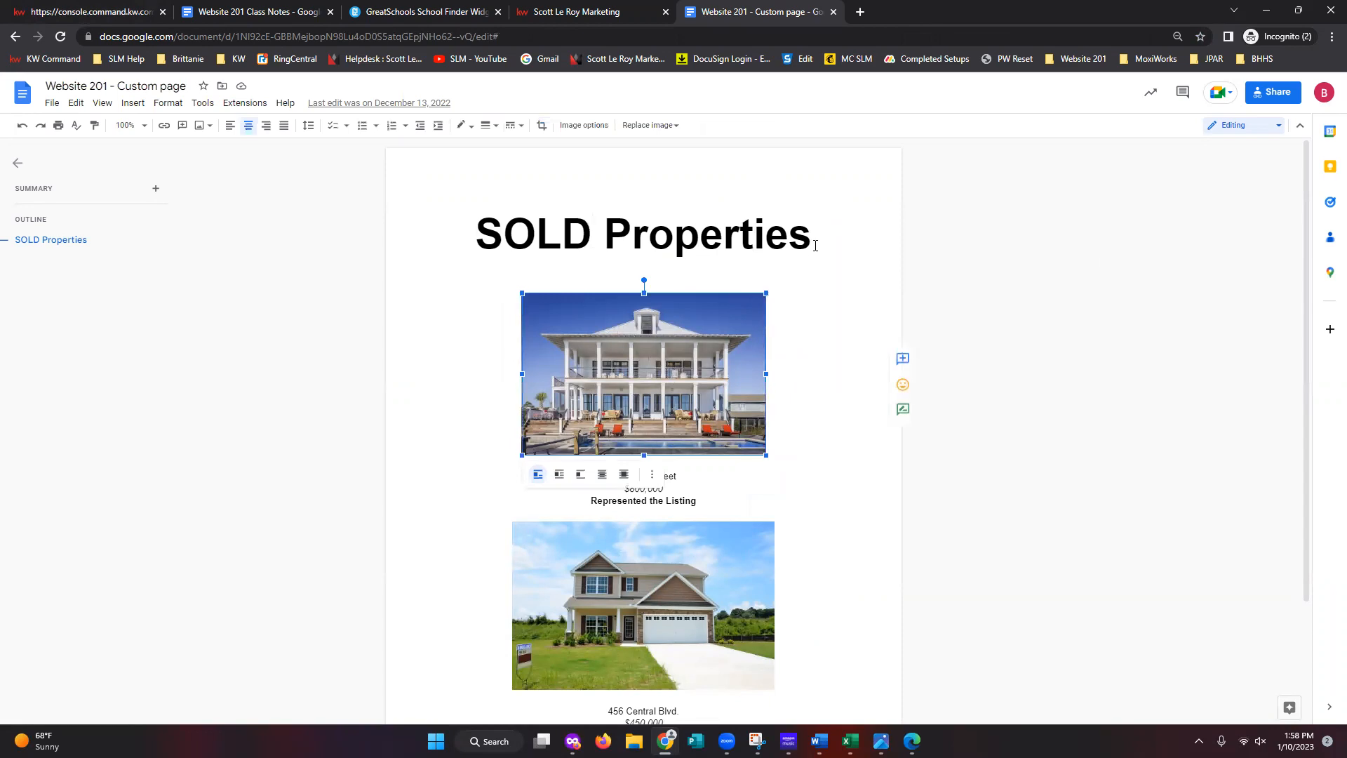
pyautogui.click(968, 439)
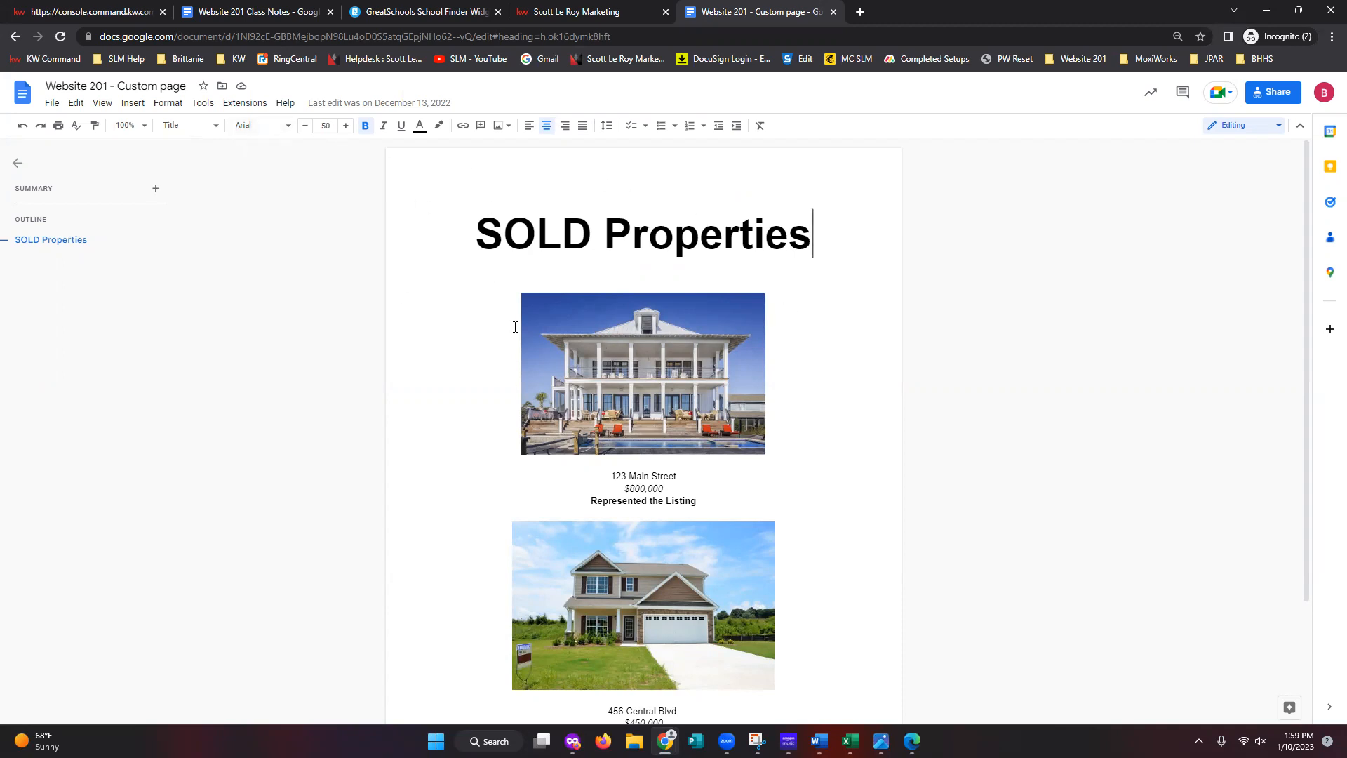
pyautogui.click(132, 103)
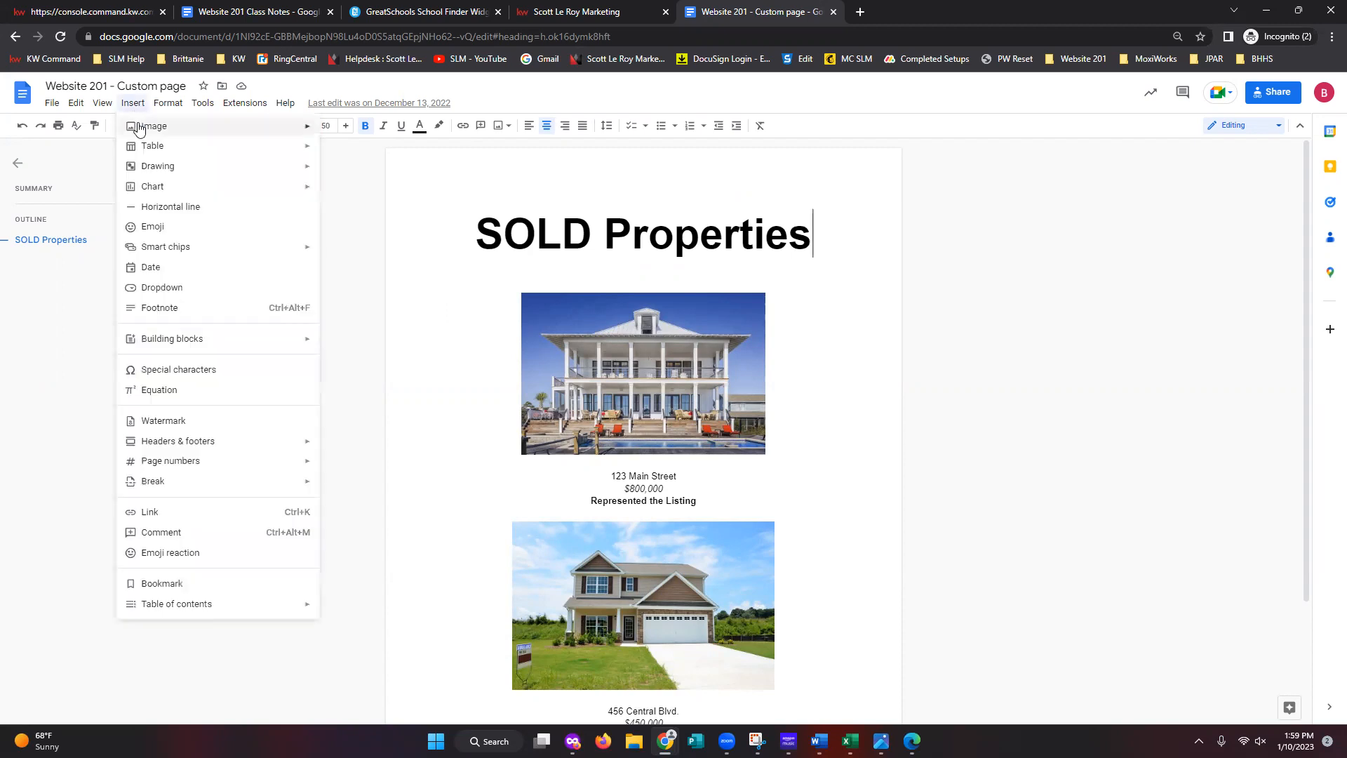
pyautogui.moveTo(139, 128)
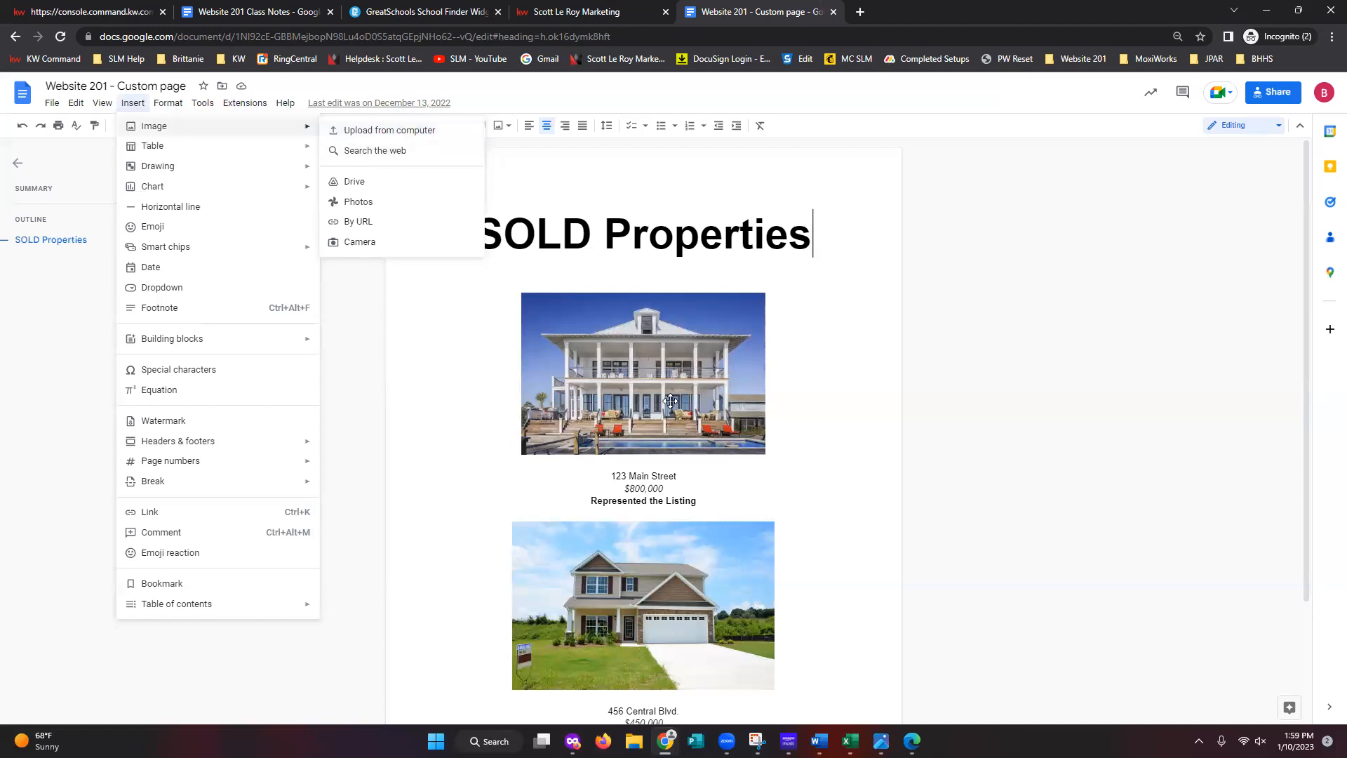
pyautogui.click(968, 388)
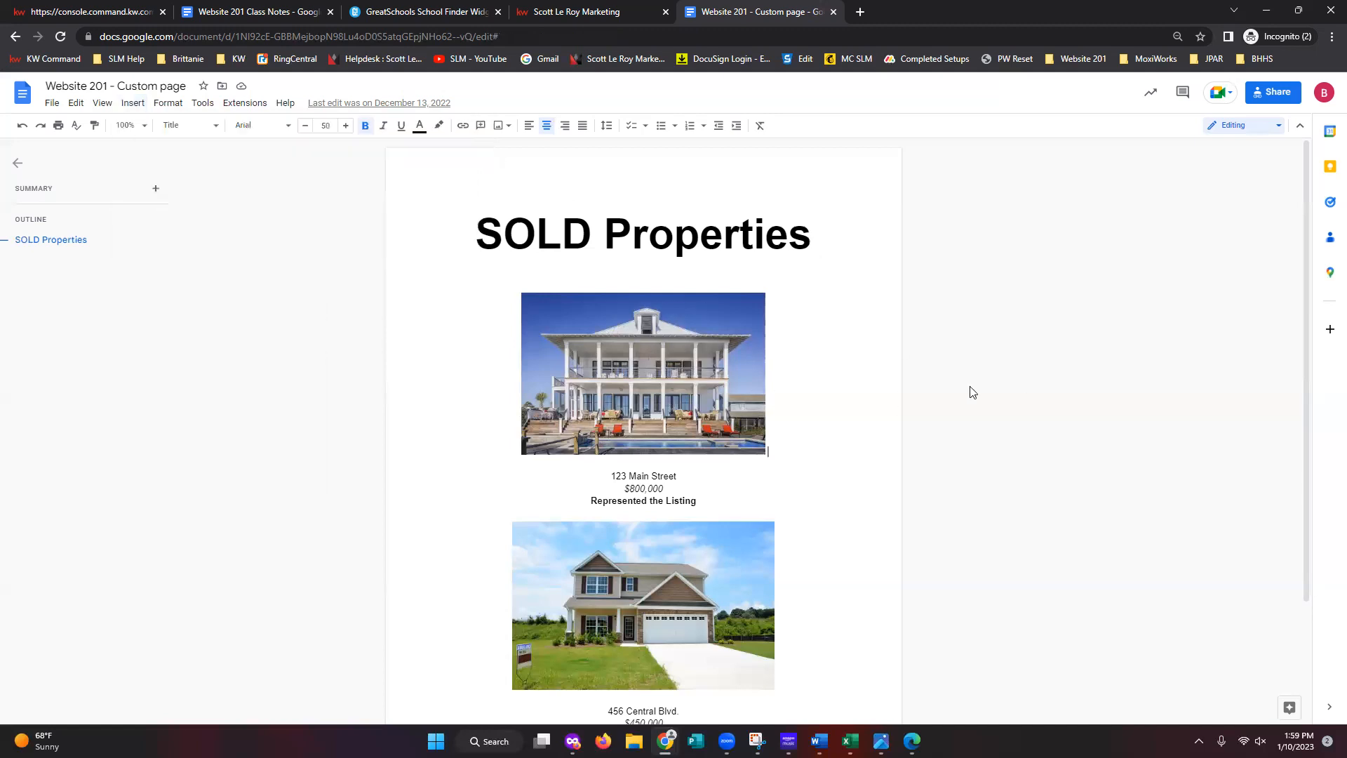
pyautogui.click(698, 376)
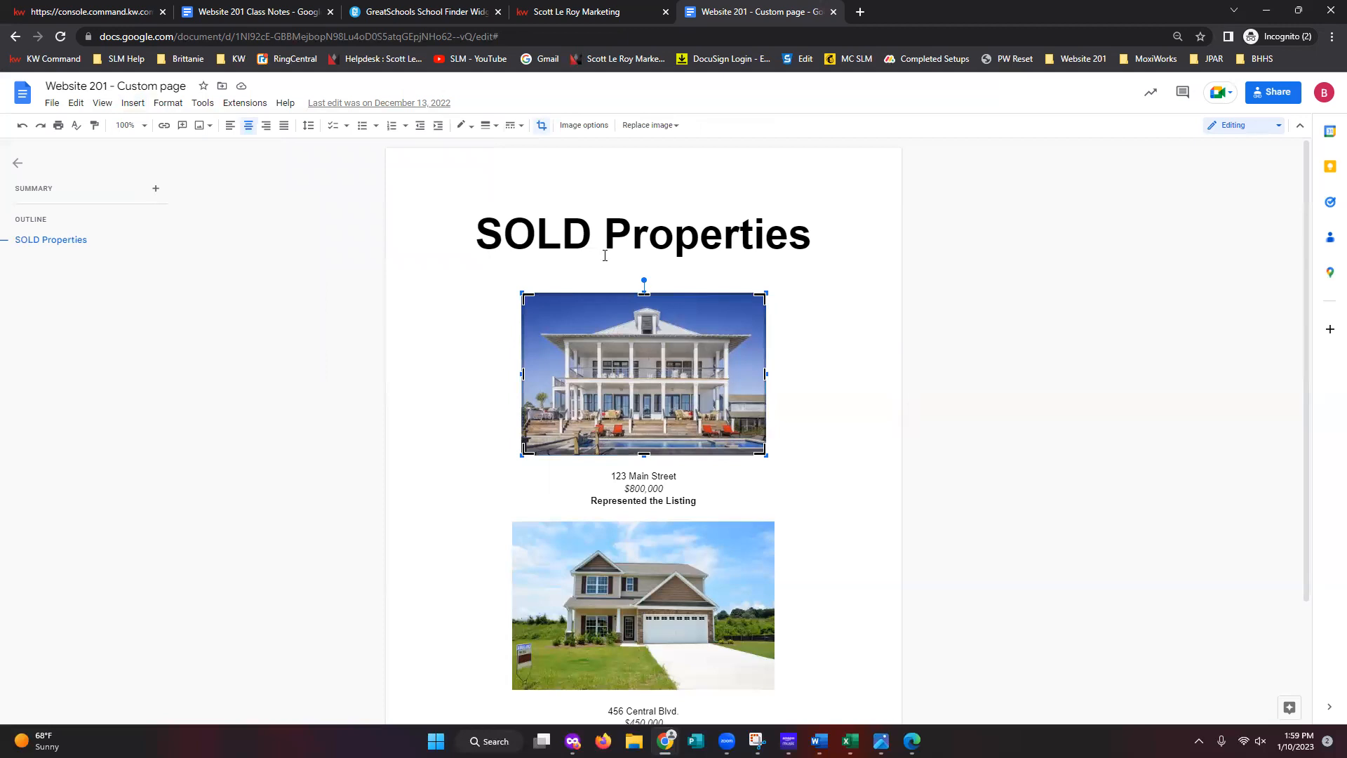
# - Enlarge the first house photo slightly and keep it centre-aligned
pyautogui.click(1061, 356)
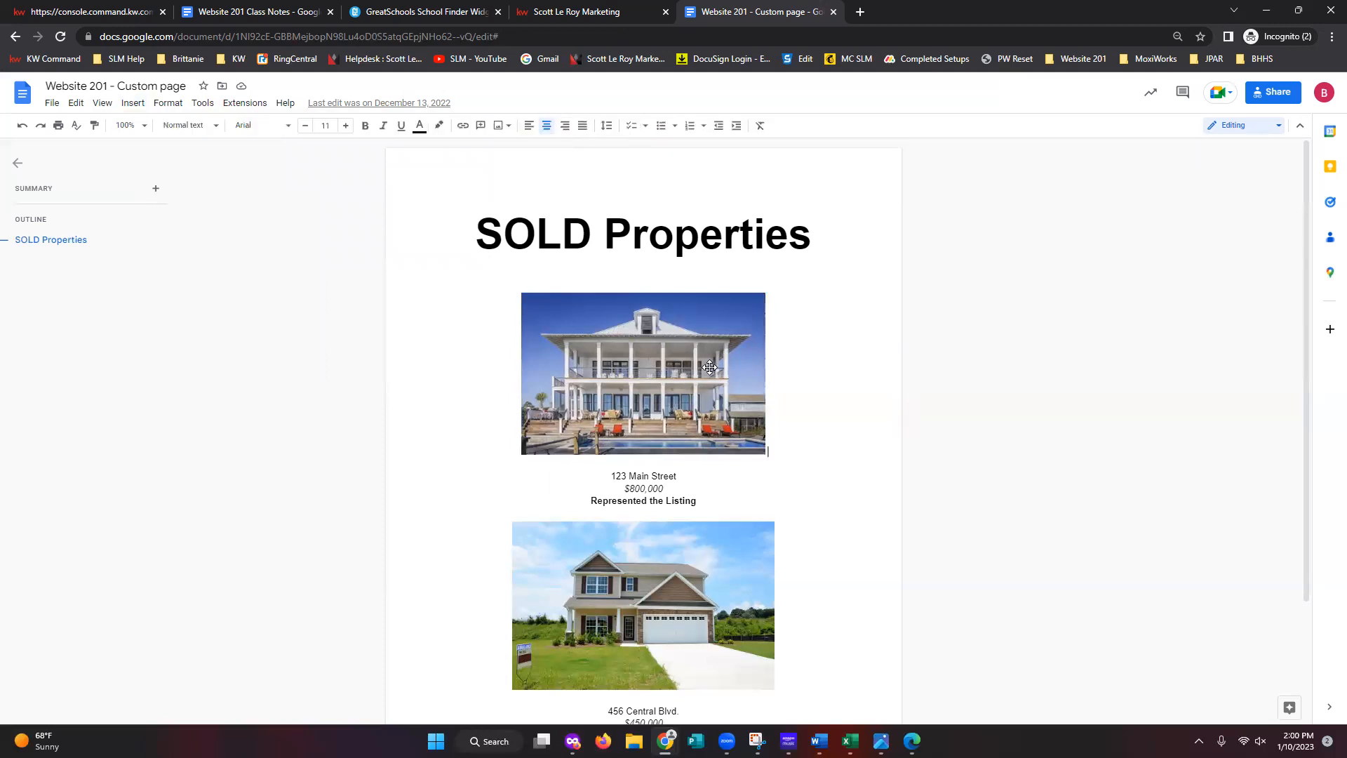
pyautogui.click(688, 366)
pyautogui.moveTo(766, 294); pyautogui.dragTo(799, 289)
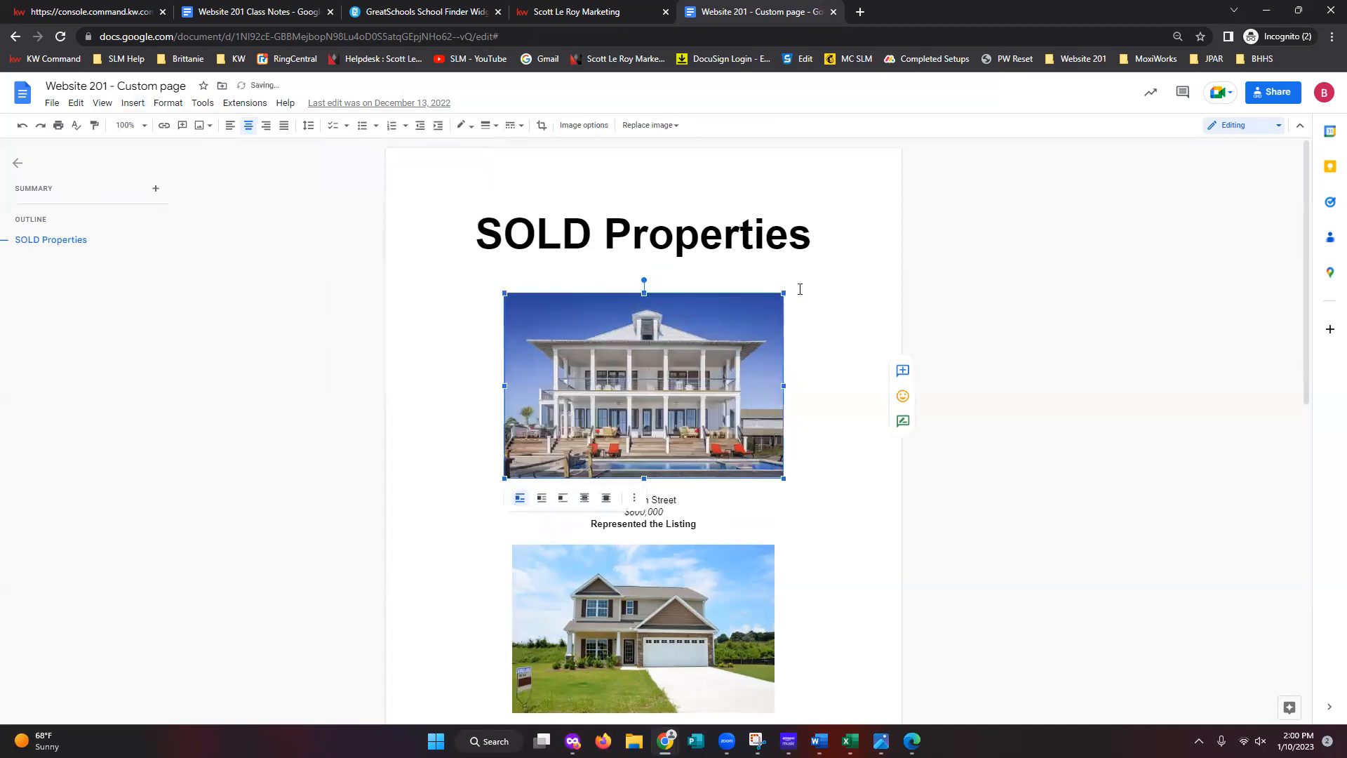
pyautogui.click(956, 300)
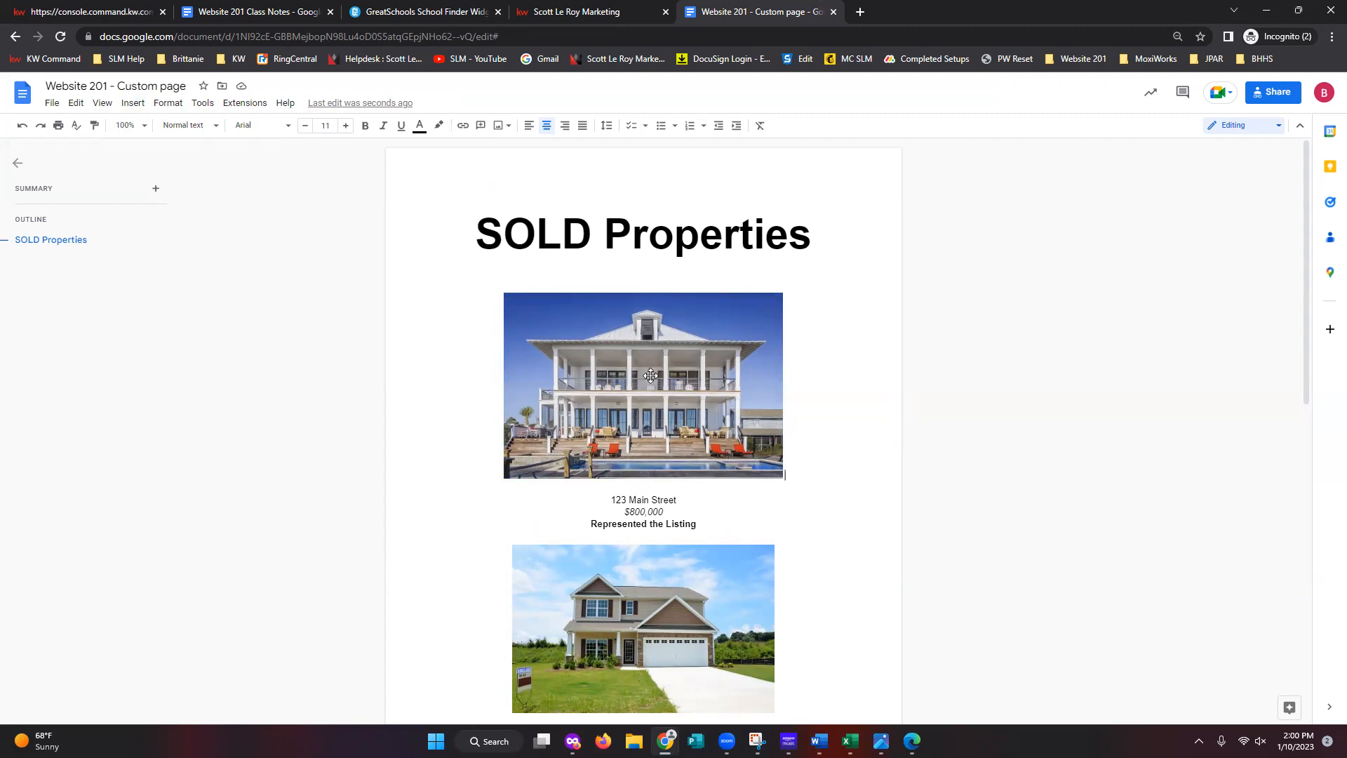
pyautogui.click(650, 375)
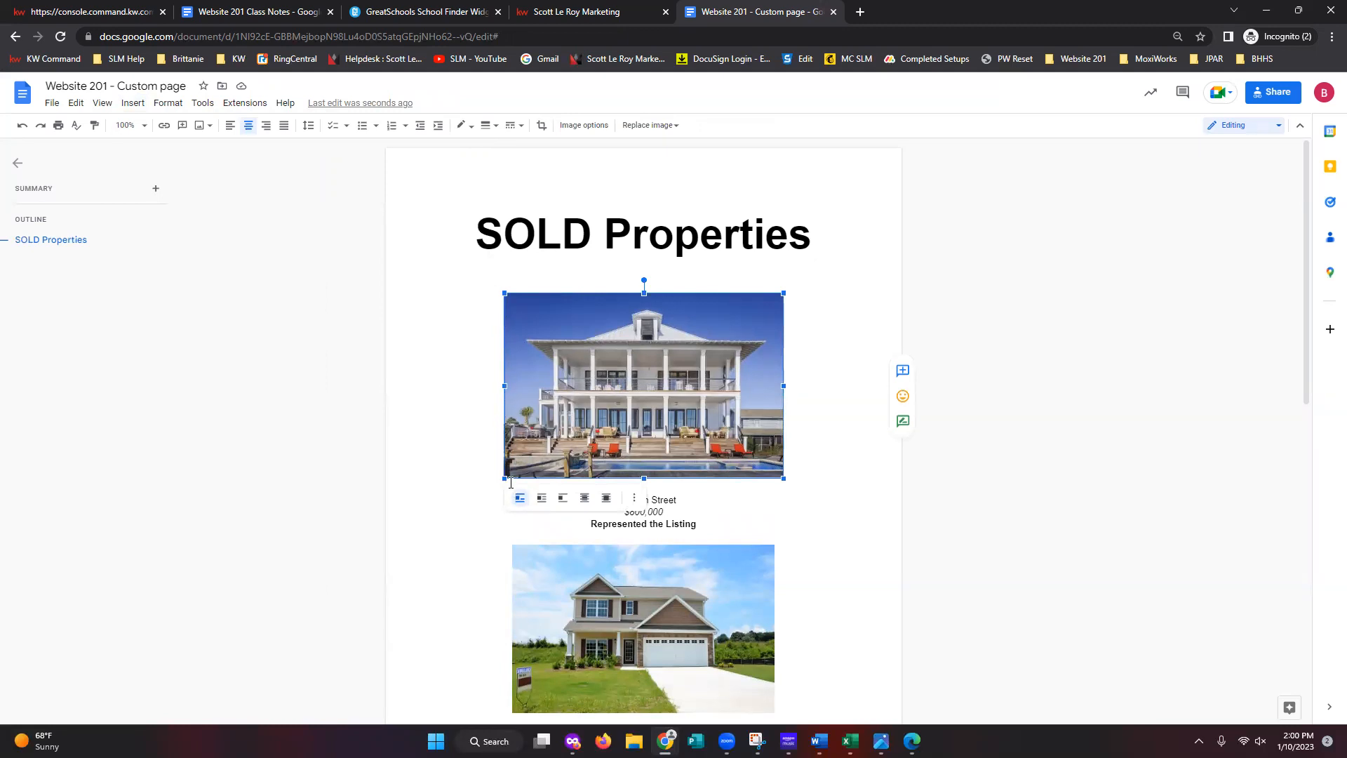
pyautogui.click(230, 127)
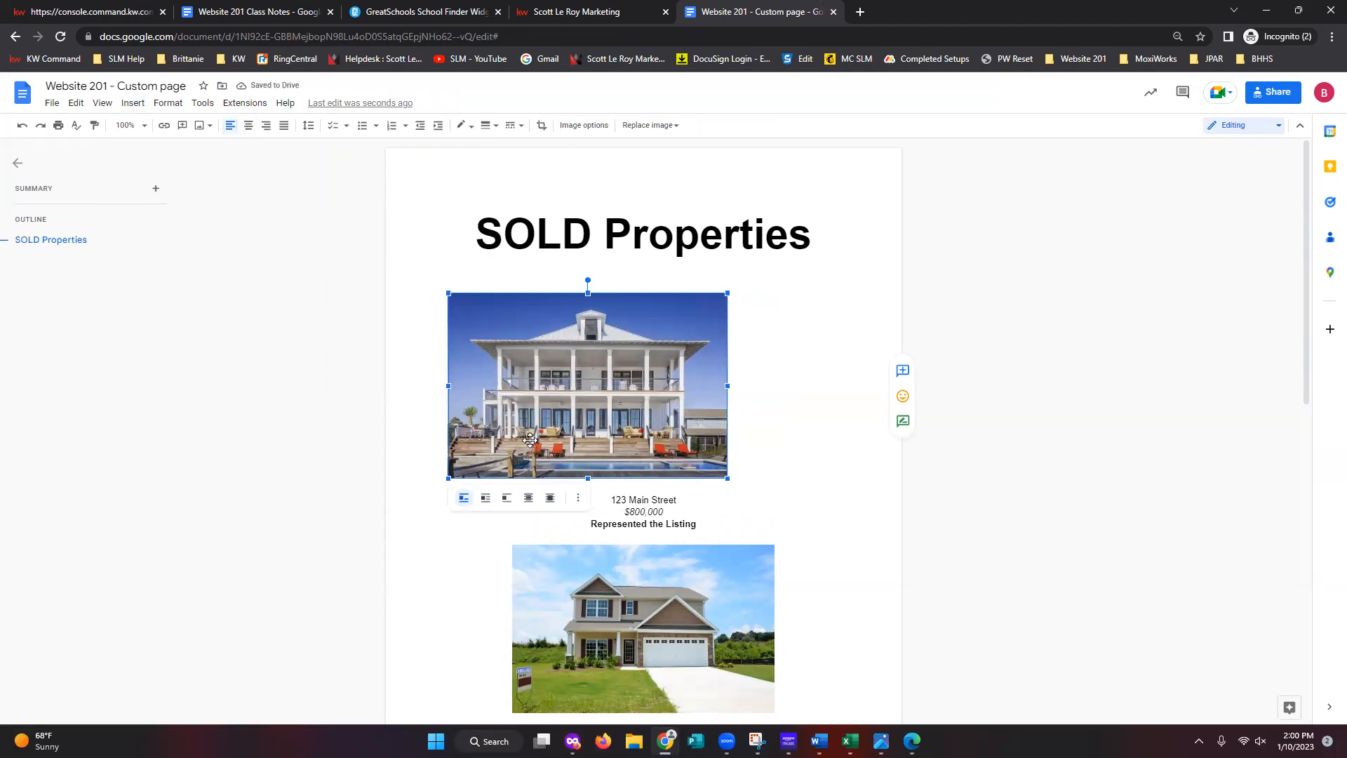
pyautogui.click(250, 128)
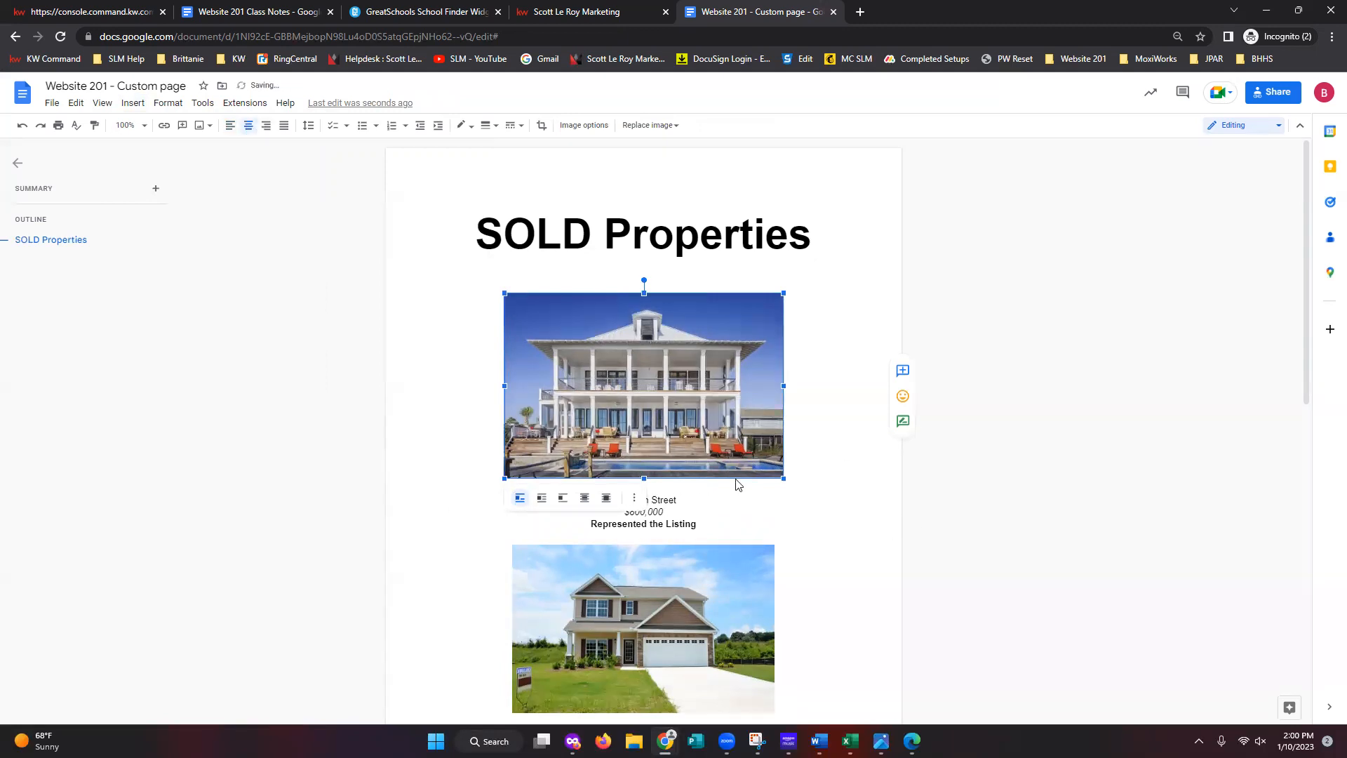
pyautogui.click(1069, 523)
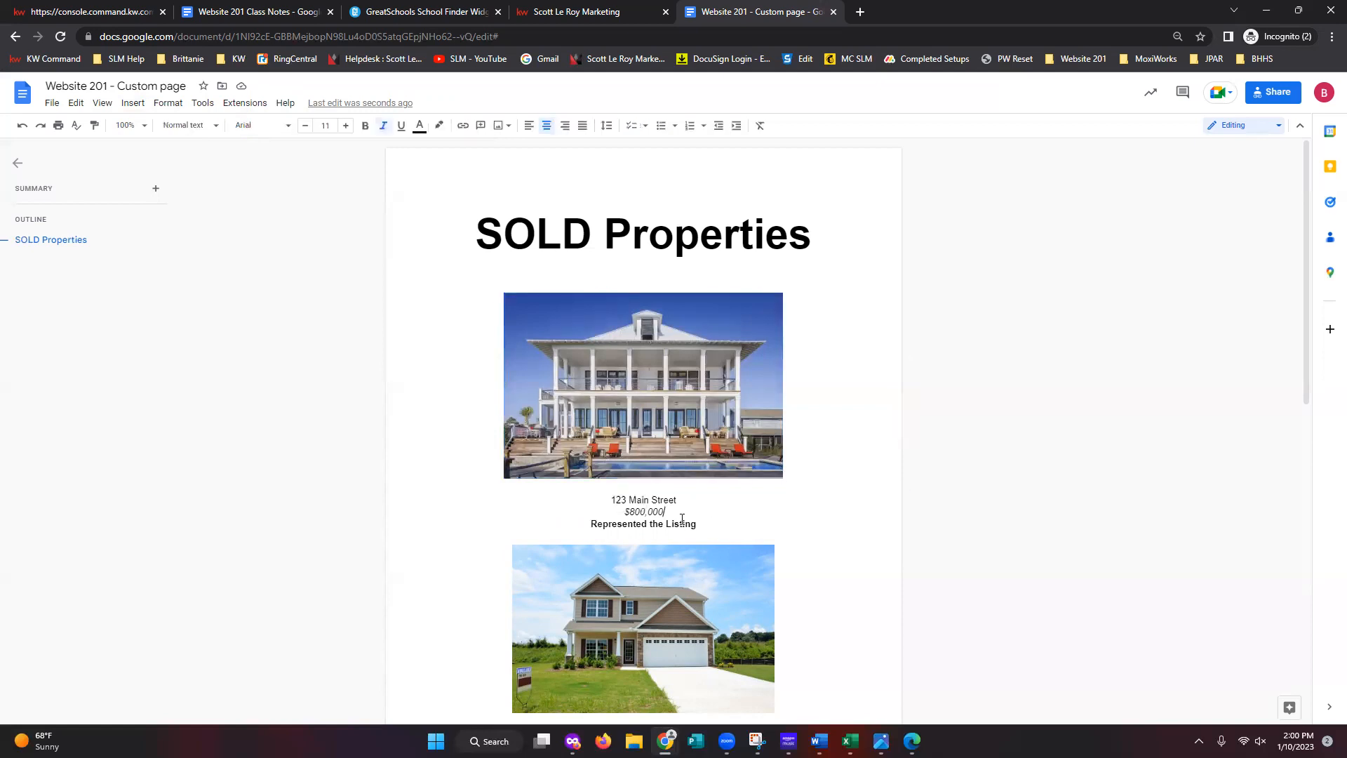
# - Centre the second house photo, then select all document content
pyautogui.scroll(-1, 622, 459)
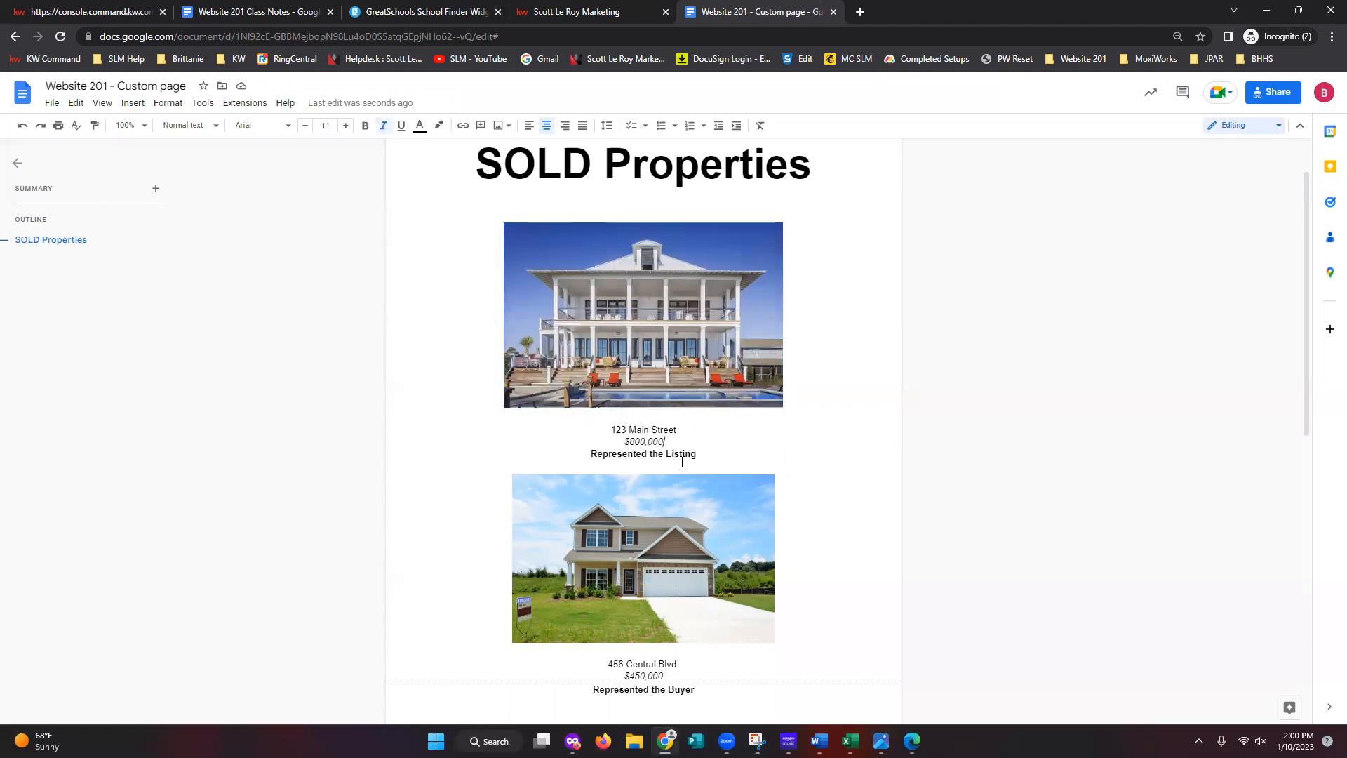
pyautogui.moveTo(699, 454); pyautogui.dragTo(608, 427)
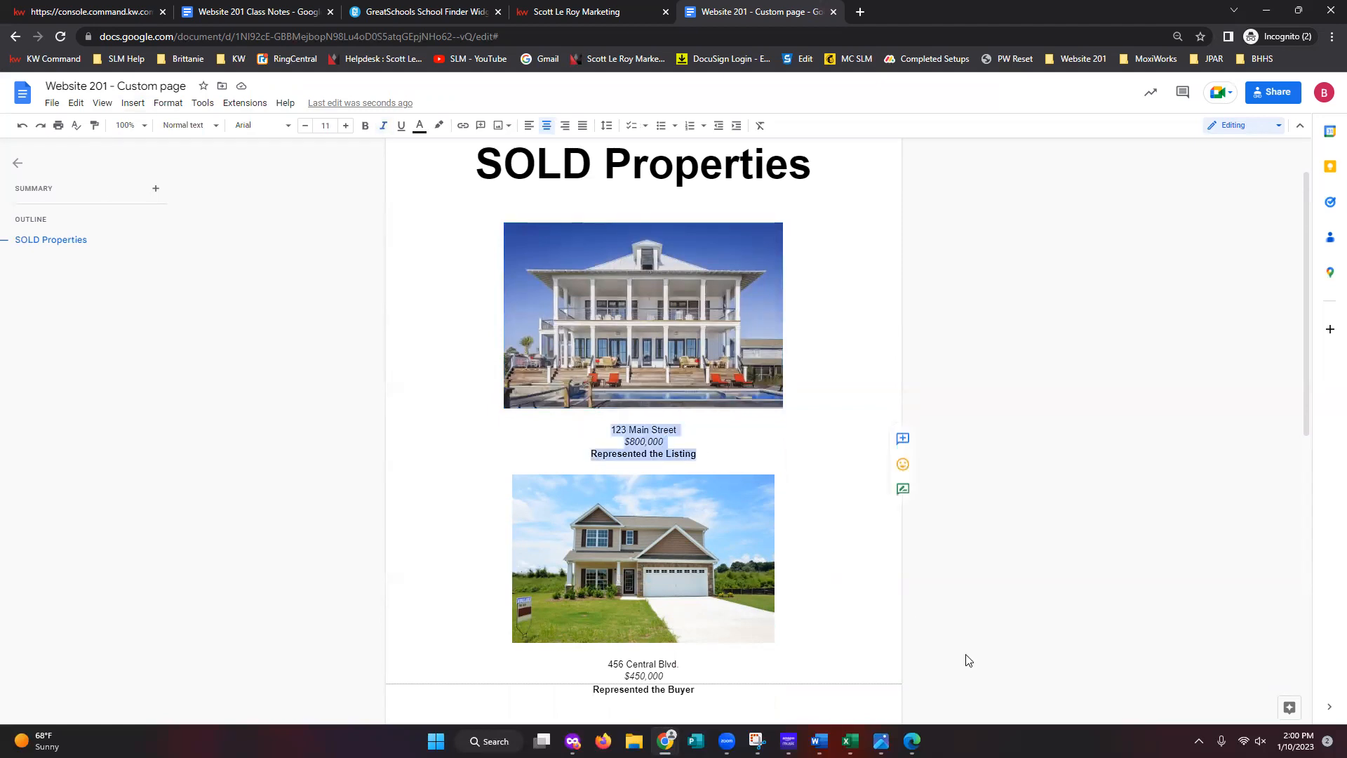
pyautogui.click(576, 547)
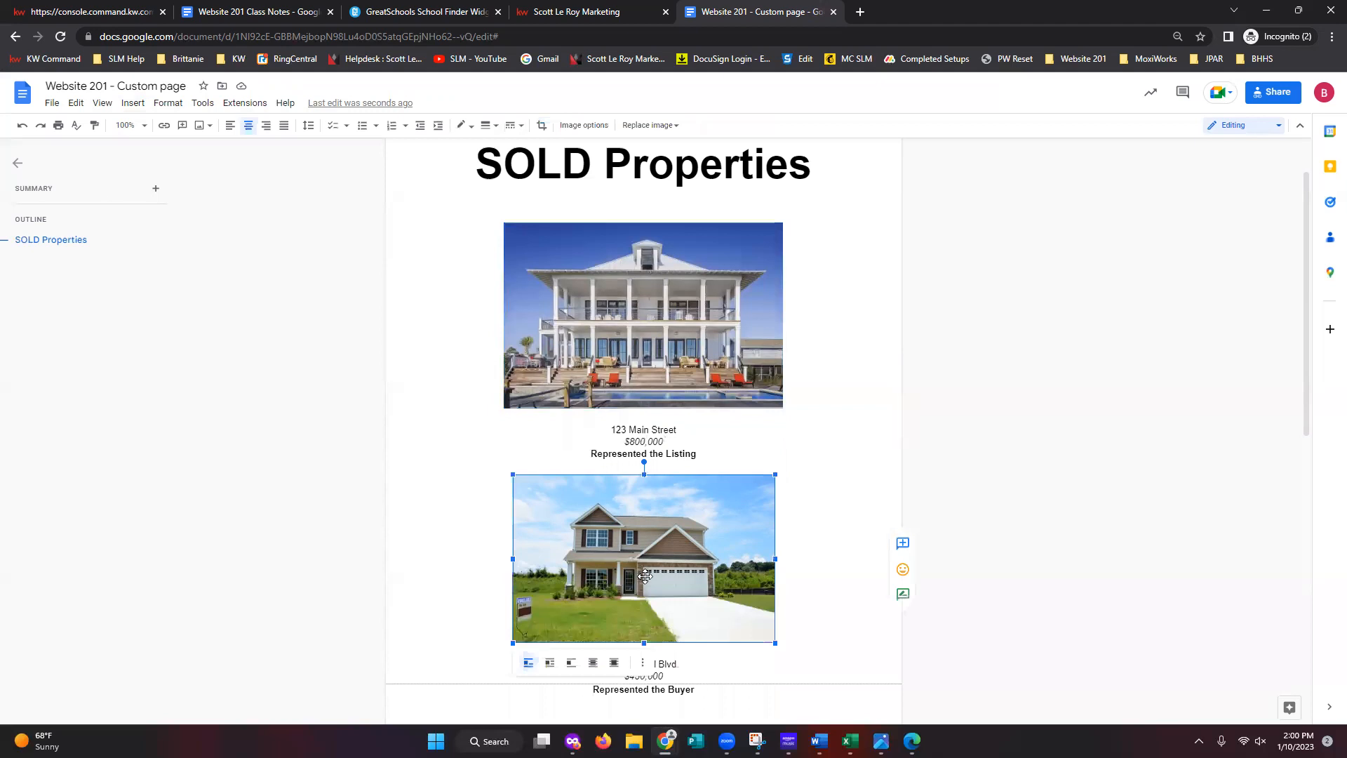
pyautogui.click(247, 132)
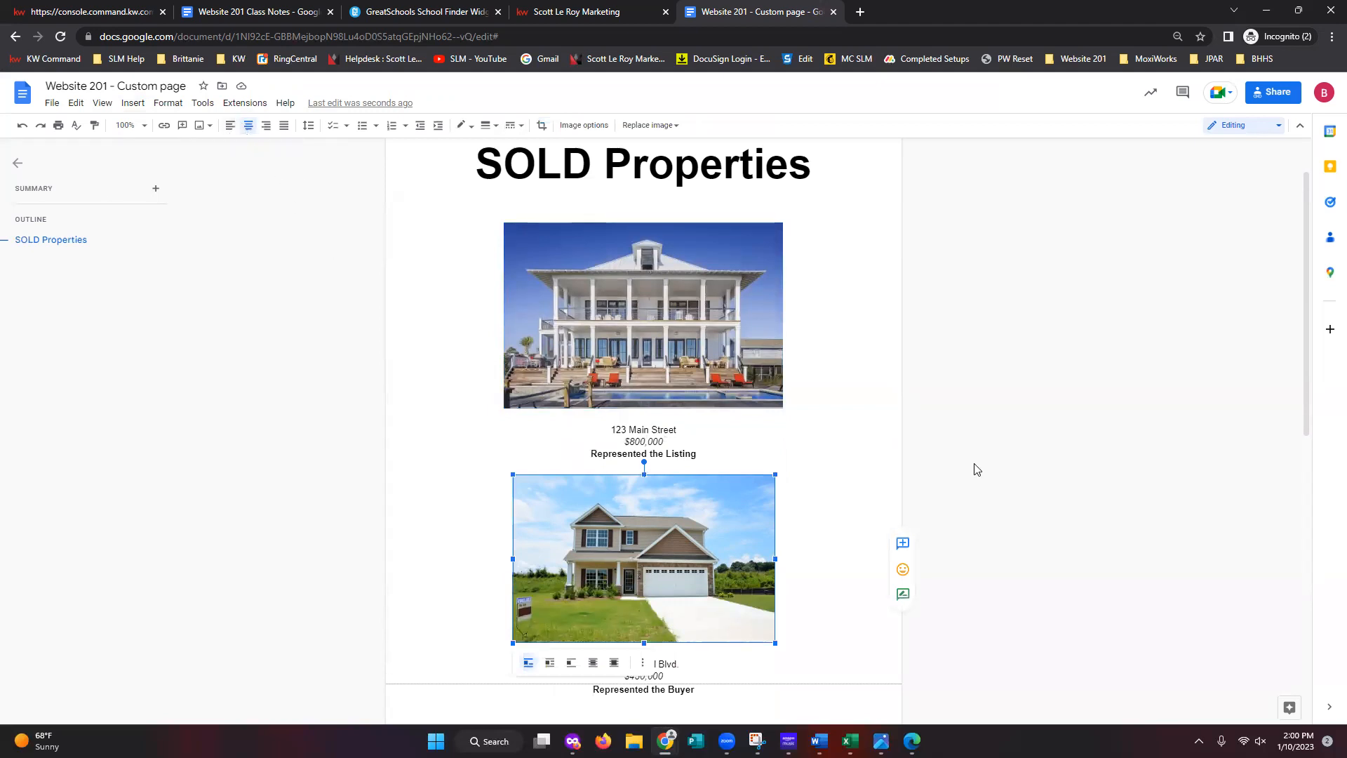
pyautogui.click(1030, 452)
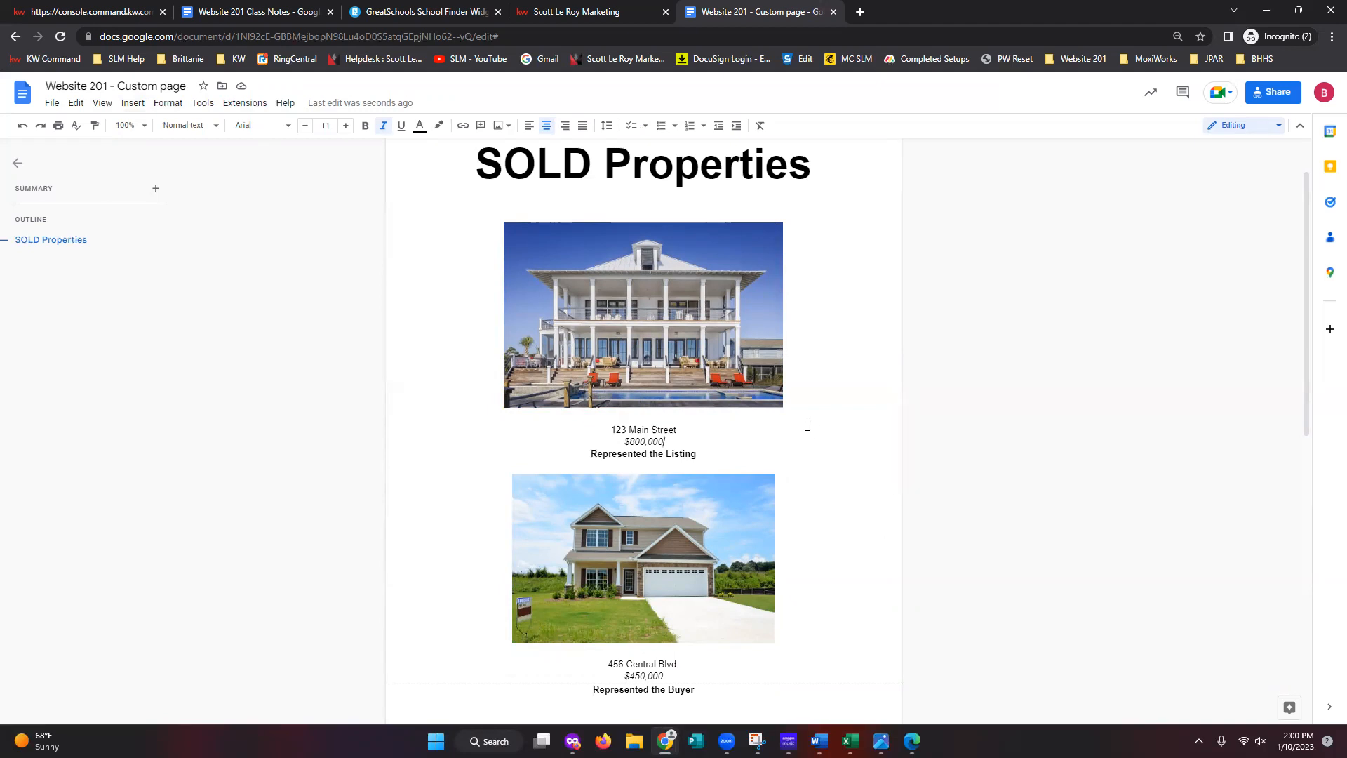
pyautogui.hotkey('ctrl', 'a')
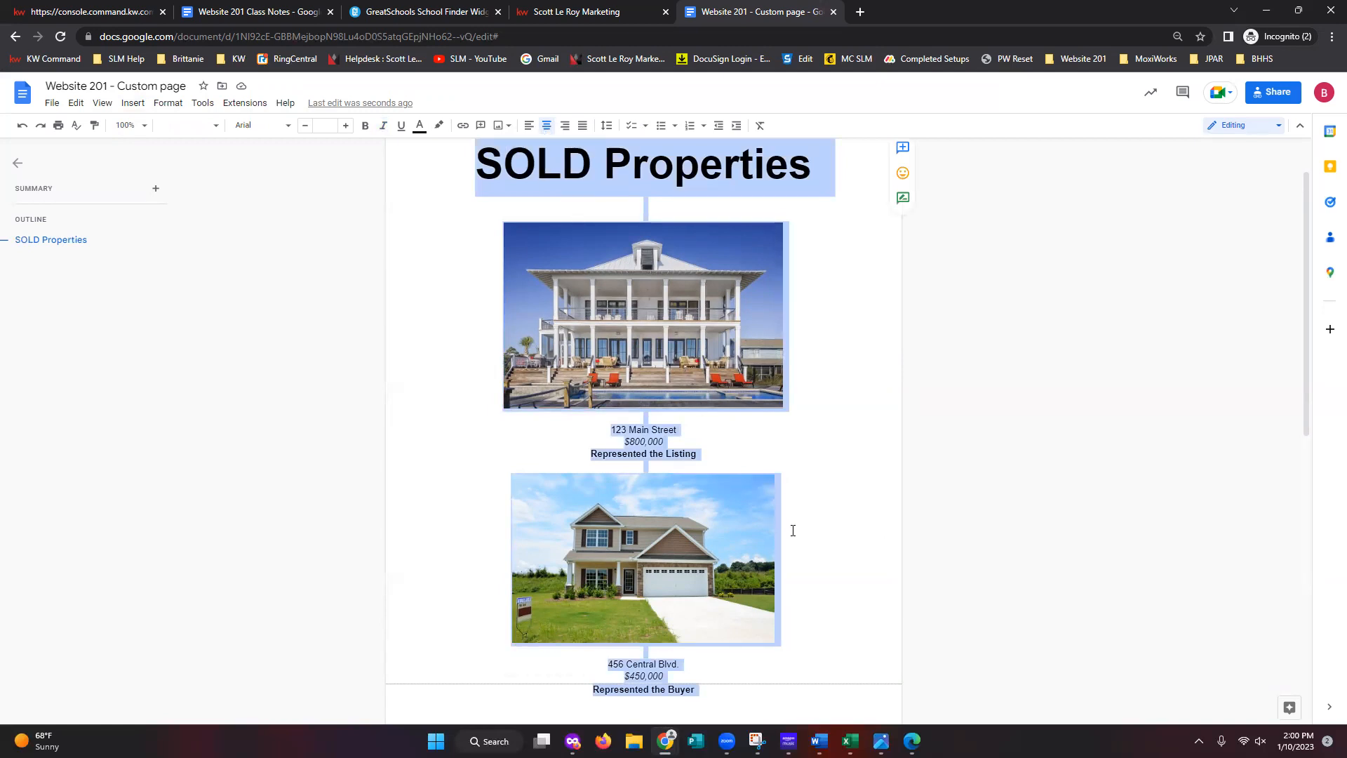
# - Copy the selected SOLD Properties title, photos and captions with right-click Copy
pyautogui.scroll(1, 791, 507)
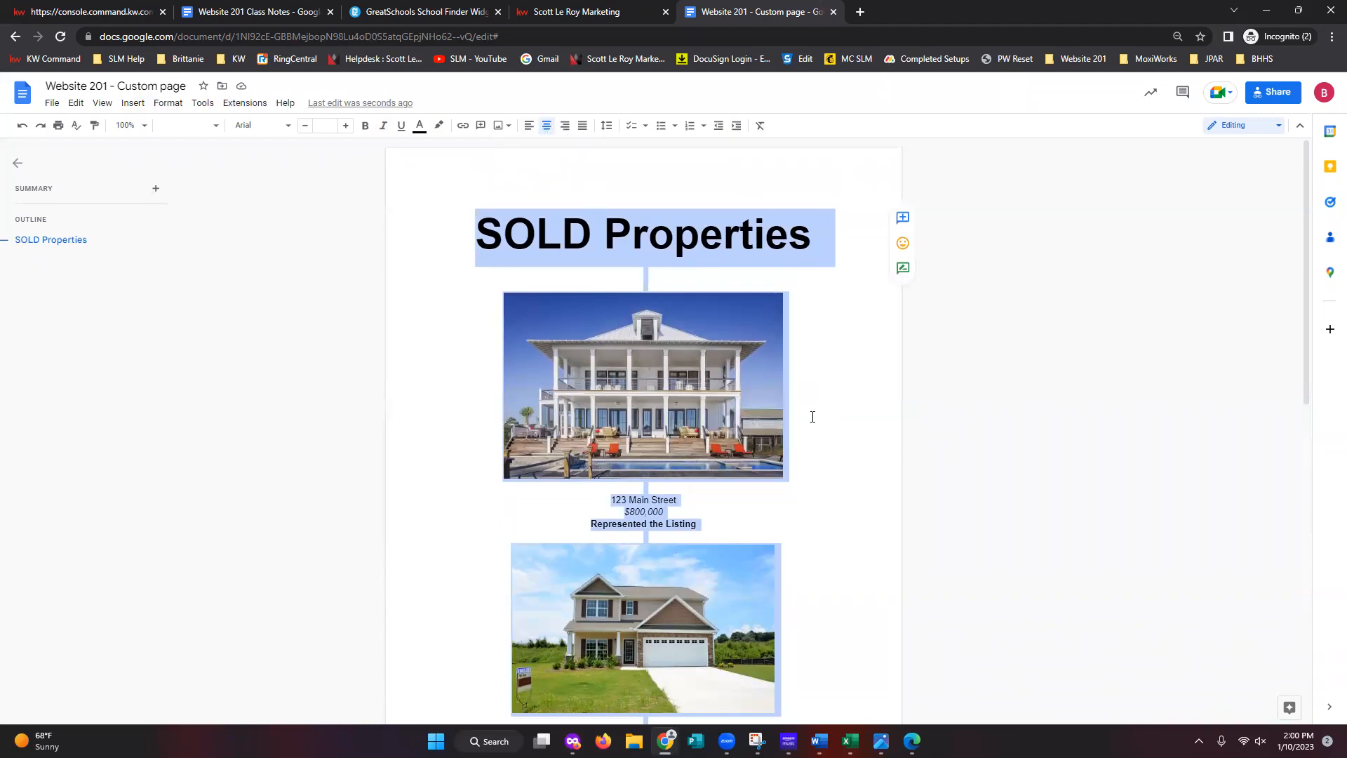
pyautogui.scroll(-4, 821, 463)
pyautogui.scroll(4, 812, 459)
pyautogui.rightClick(755, 250)
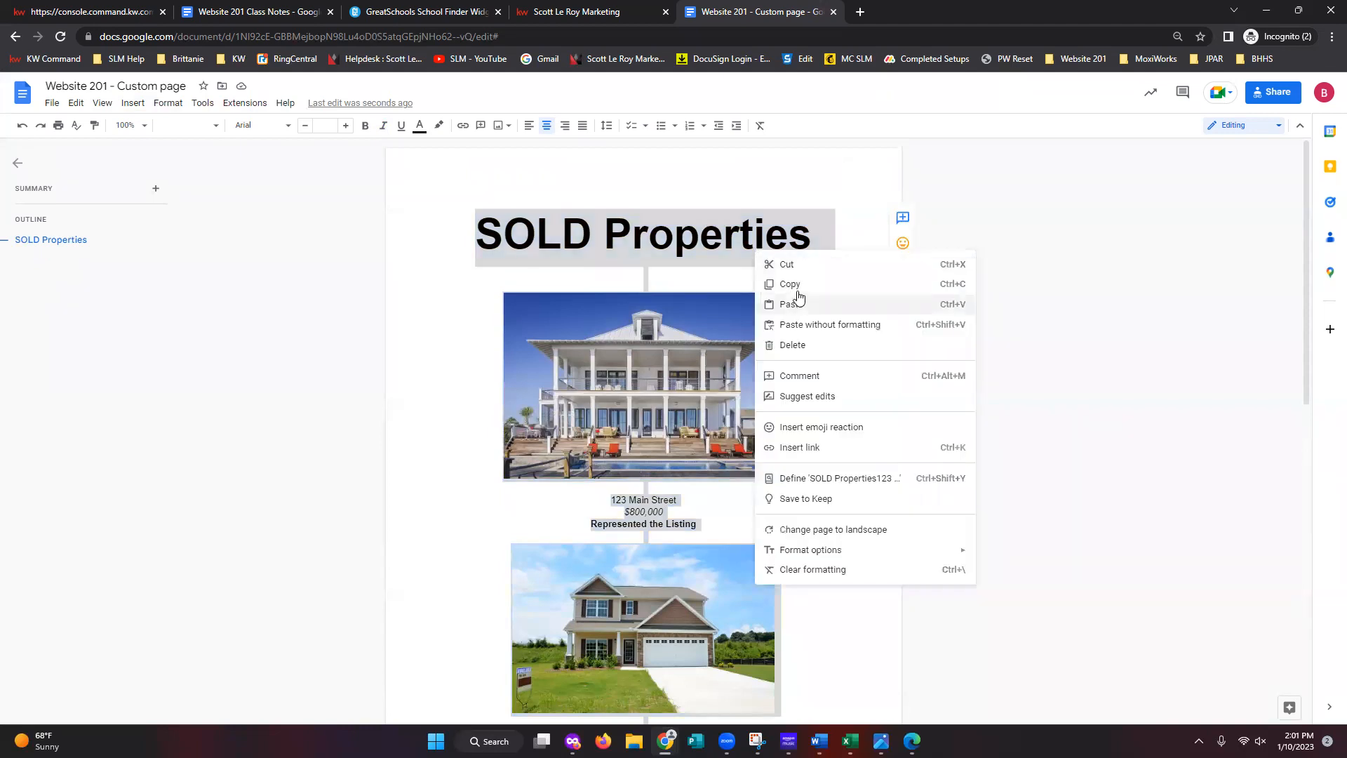
pyautogui.click(792, 285)
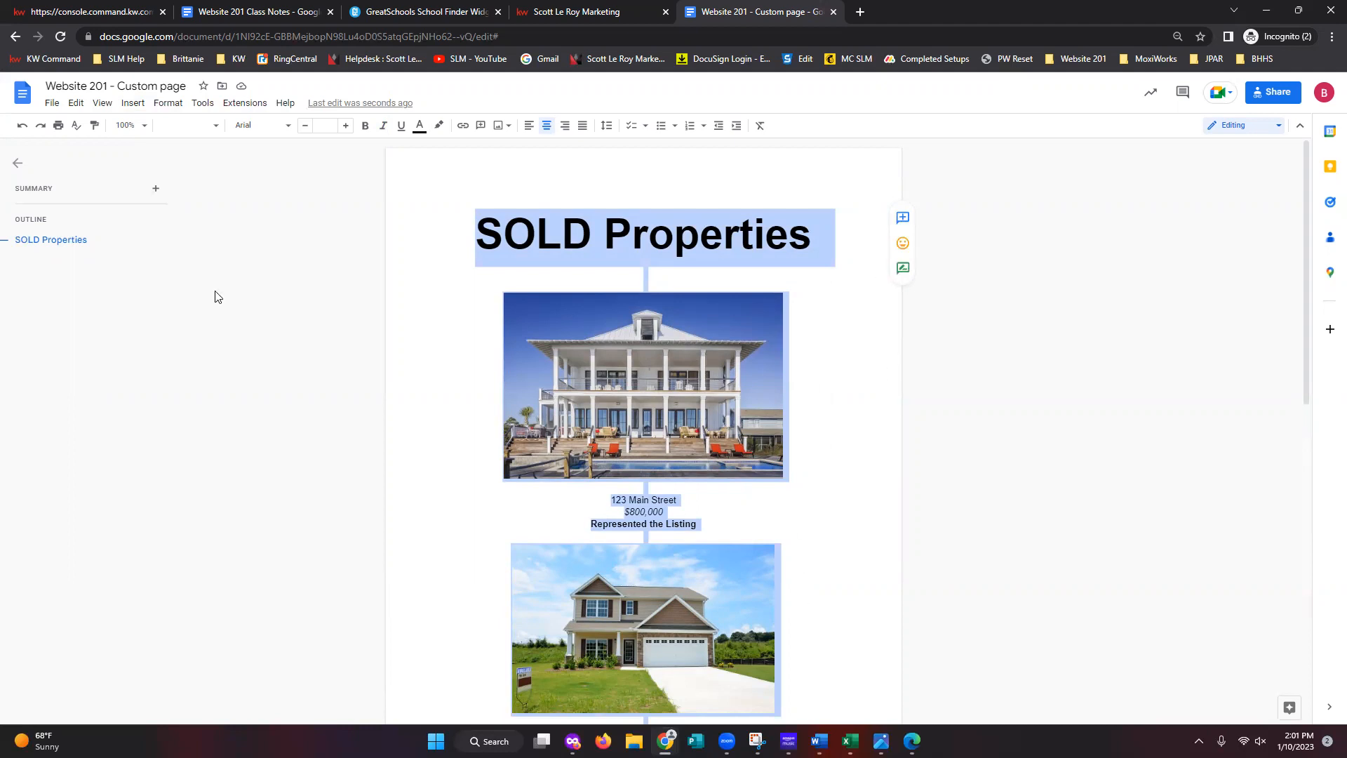
# - Replace the KW Command text block's placeholder with the pasted SOLD Properties content
pyautogui.click(94, 12)
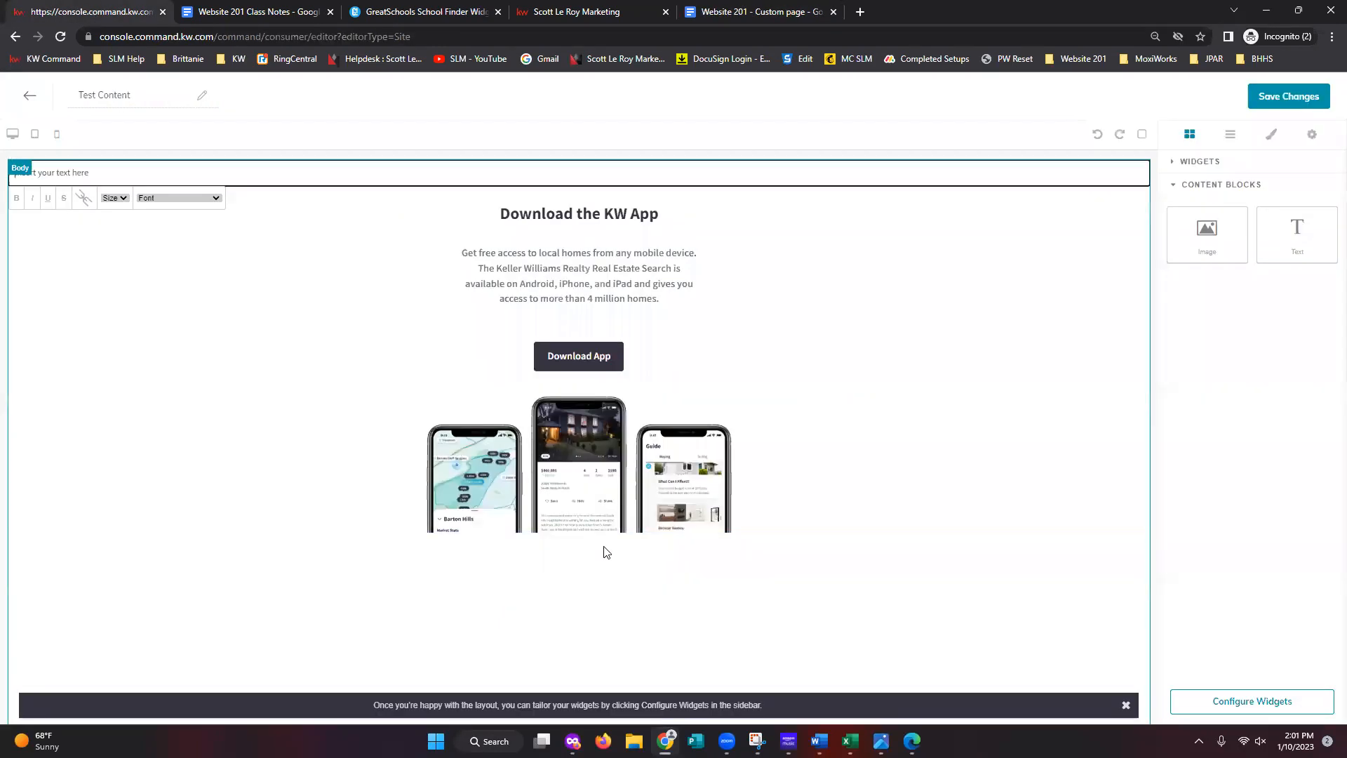
pyautogui.tripleClick(81, 171)
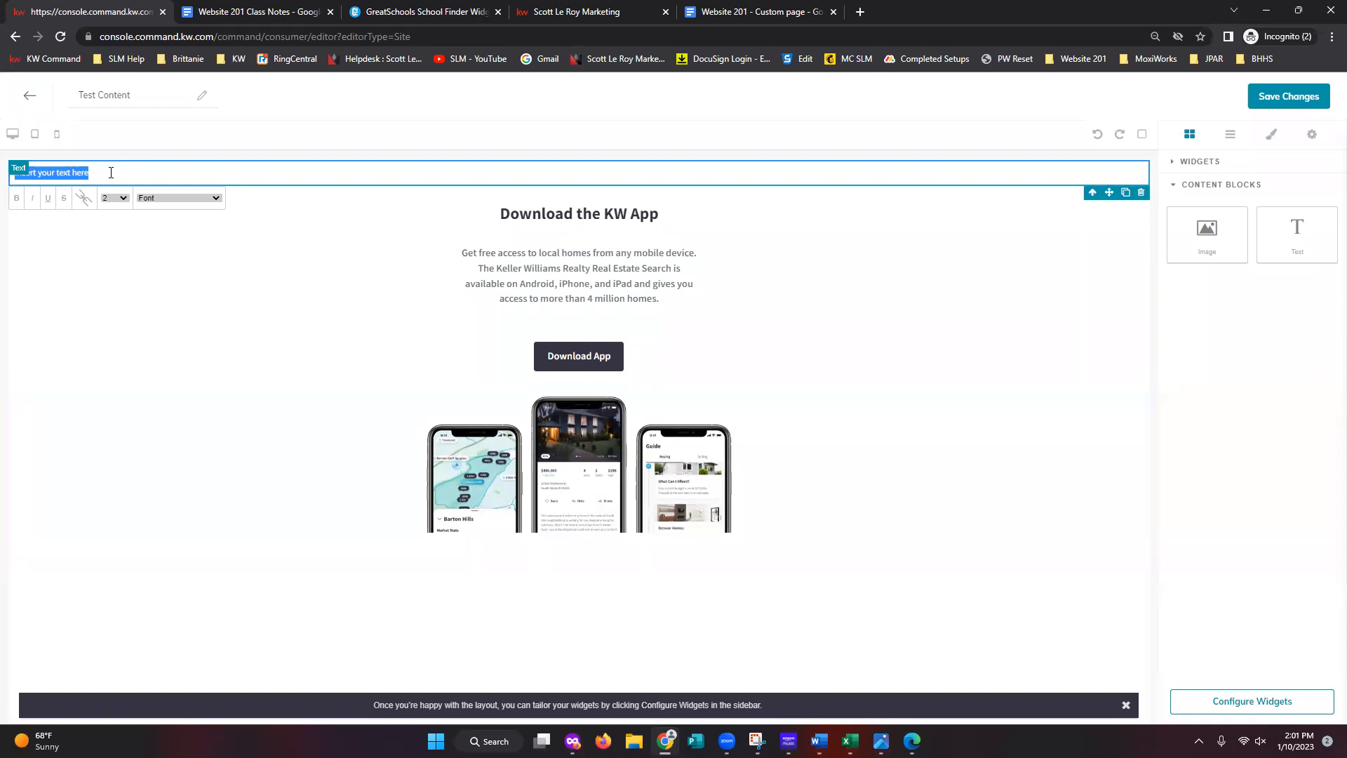
pyautogui.press('BackSpace')
pyautogui.rightClick(102, 171)
pyautogui.click(149, 285)
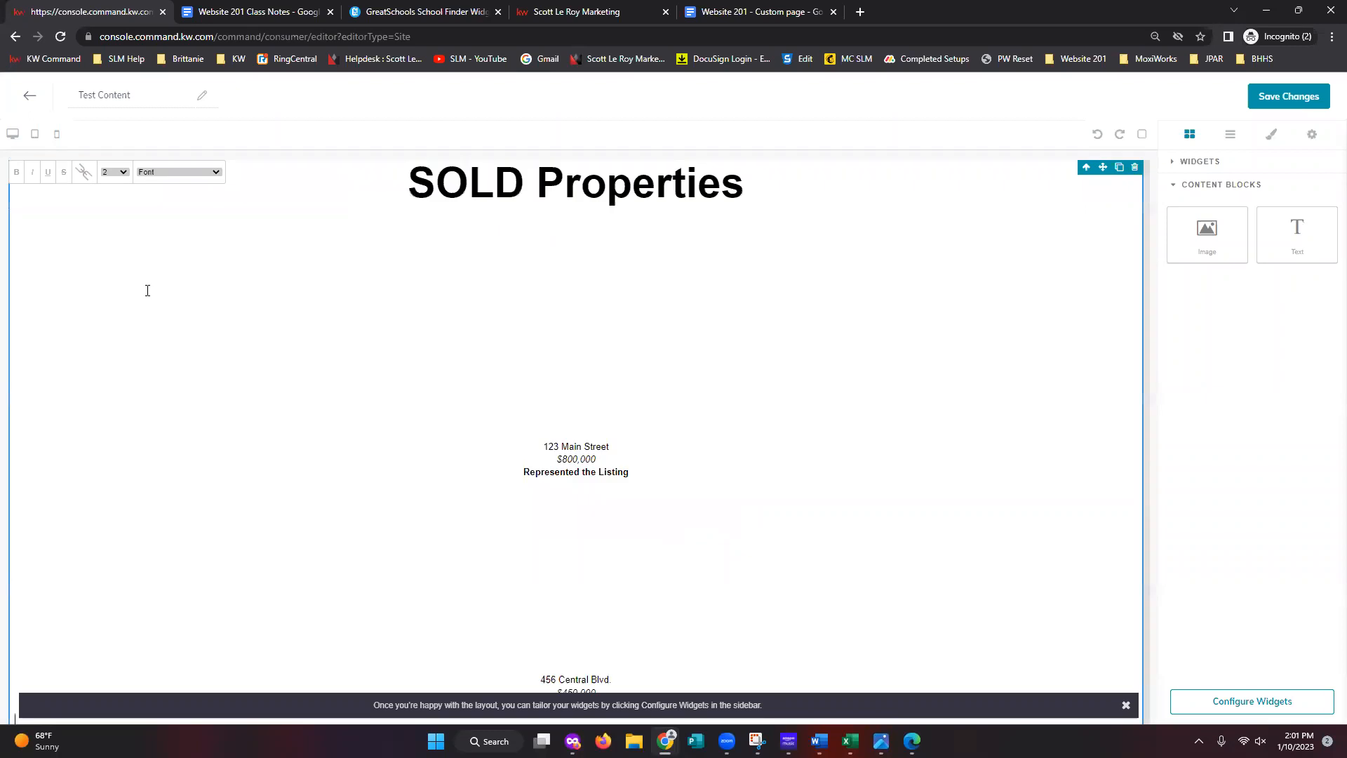
# - Review the pasted heading, photos and captions, then finish editing the text block
pyautogui.scroll(-4, 870, 526)
pyautogui.scroll(5, 895, 523)
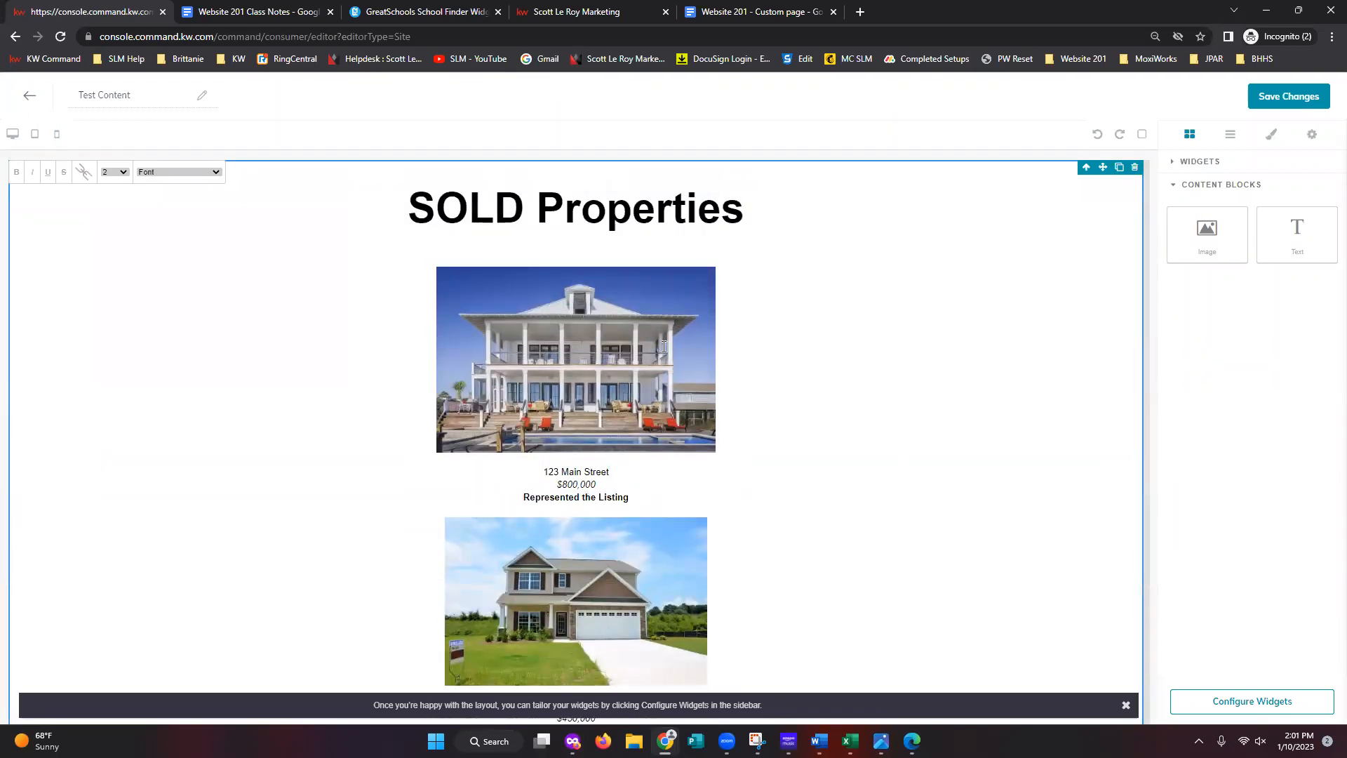
pyautogui.scroll(-1, 701, 421)
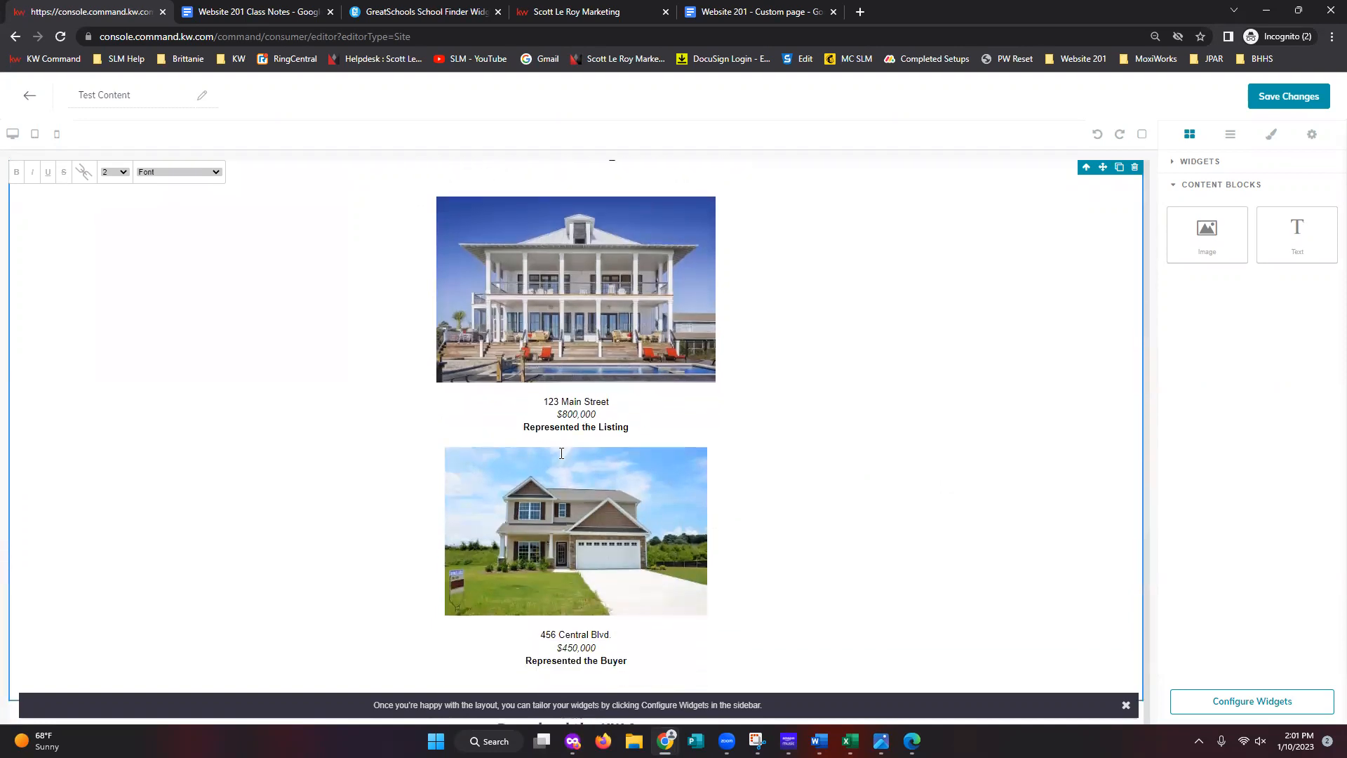
pyautogui.scroll(-2, 641, 511)
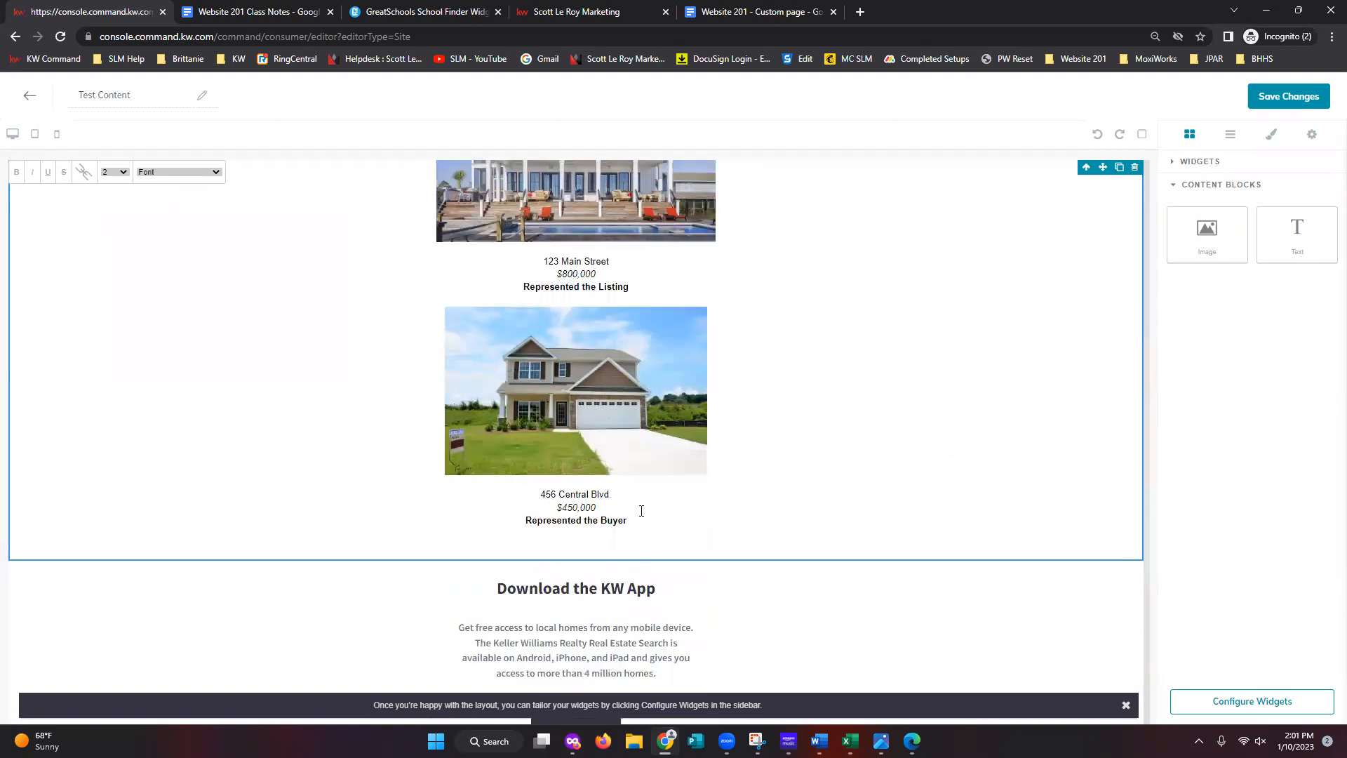
pyautogui.scroll(3, 798, 470)
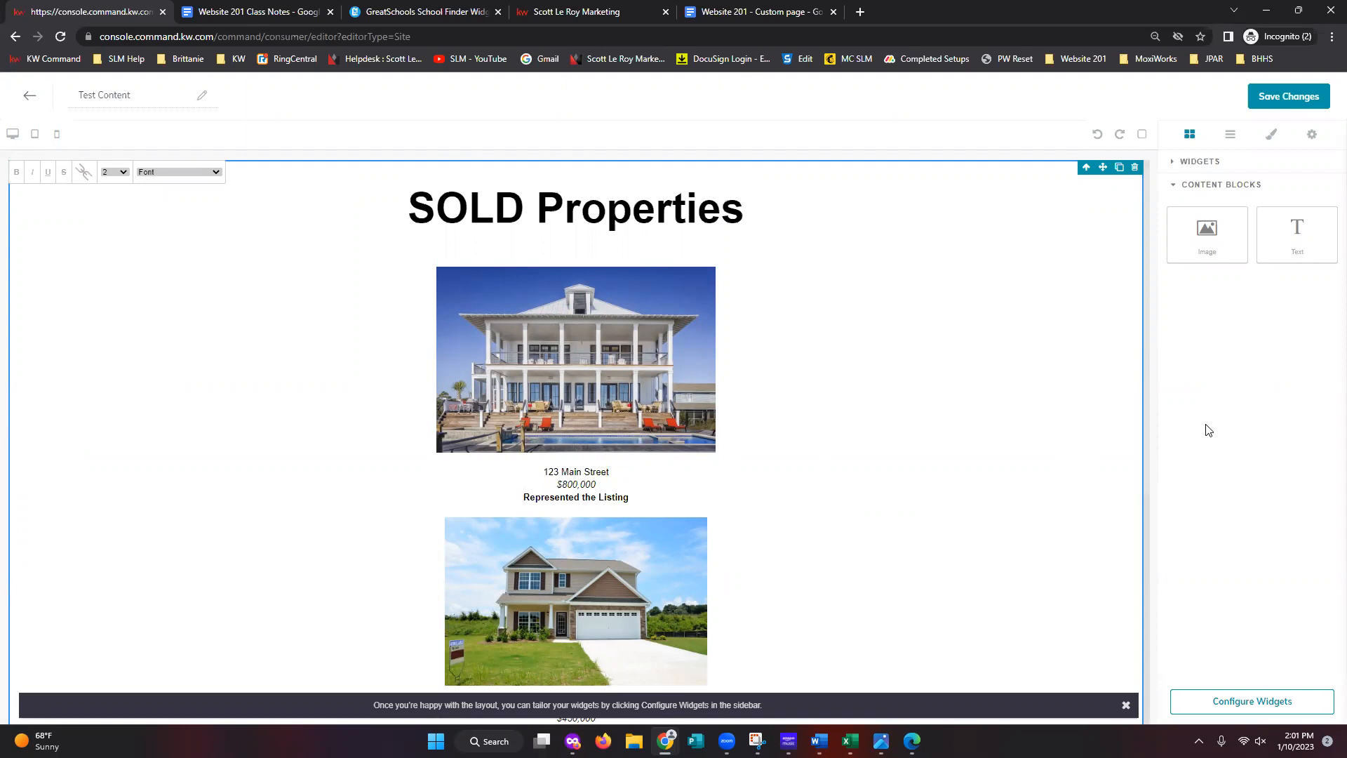
pyautogui.click(1193, 169)
pyautogui.click(1191, 163)
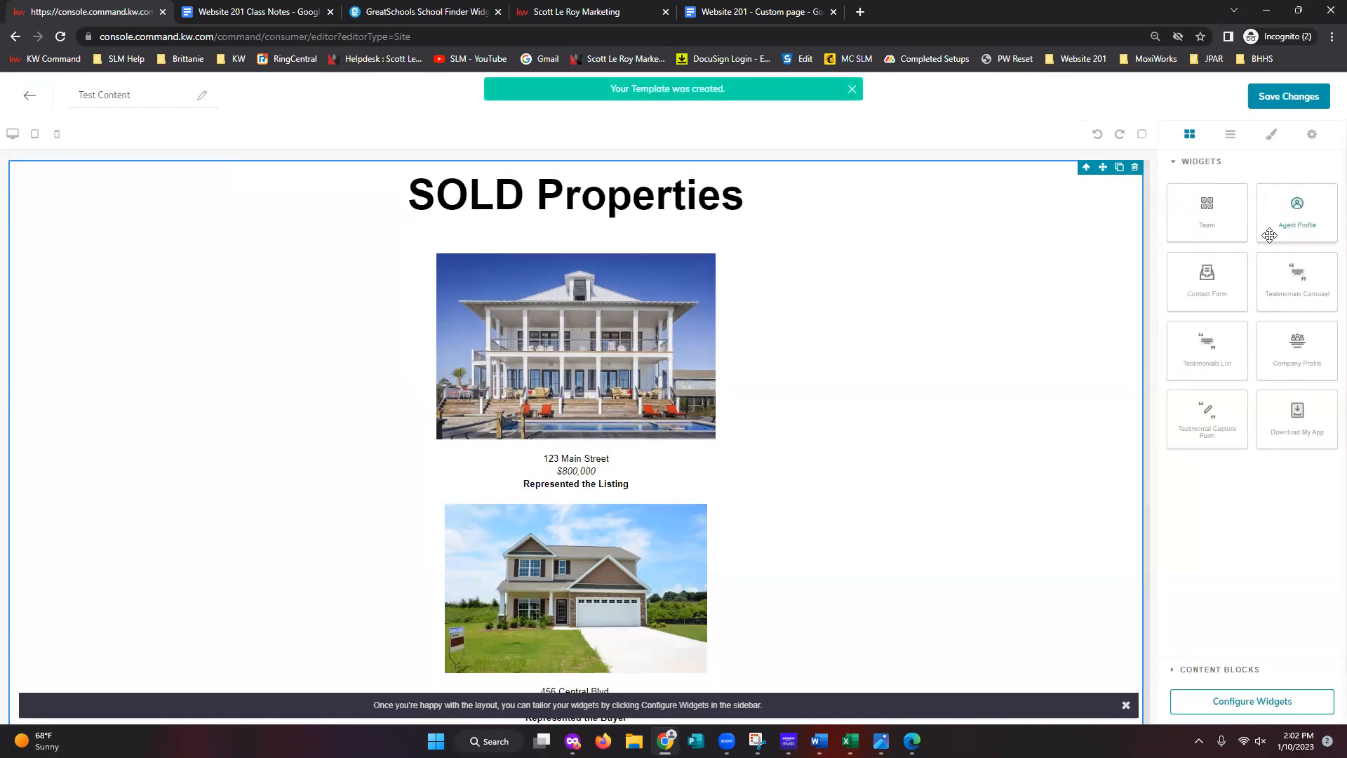
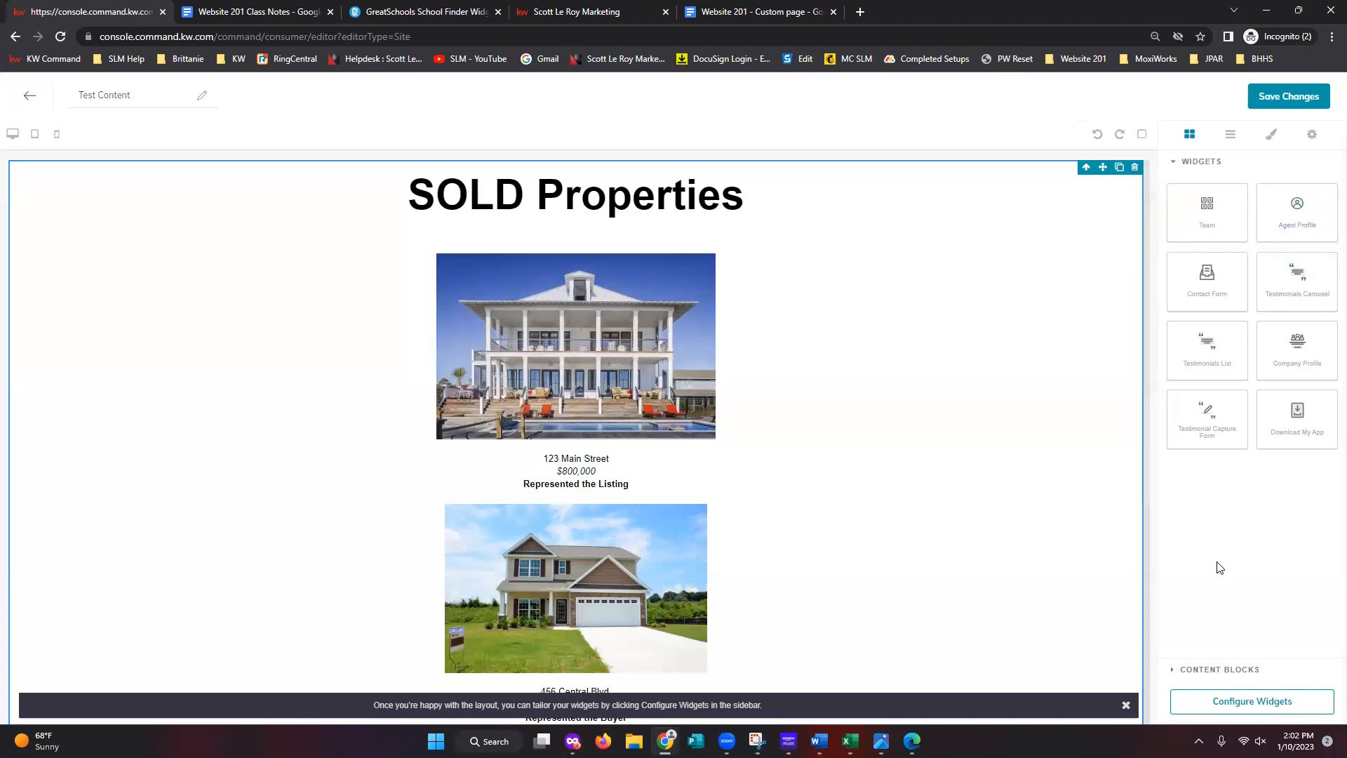
# - Insert an empty 4-by-3 table after 'Represented the Buyer' in the Website 201 - Custom page doc
pyautogui.click(791, 12)
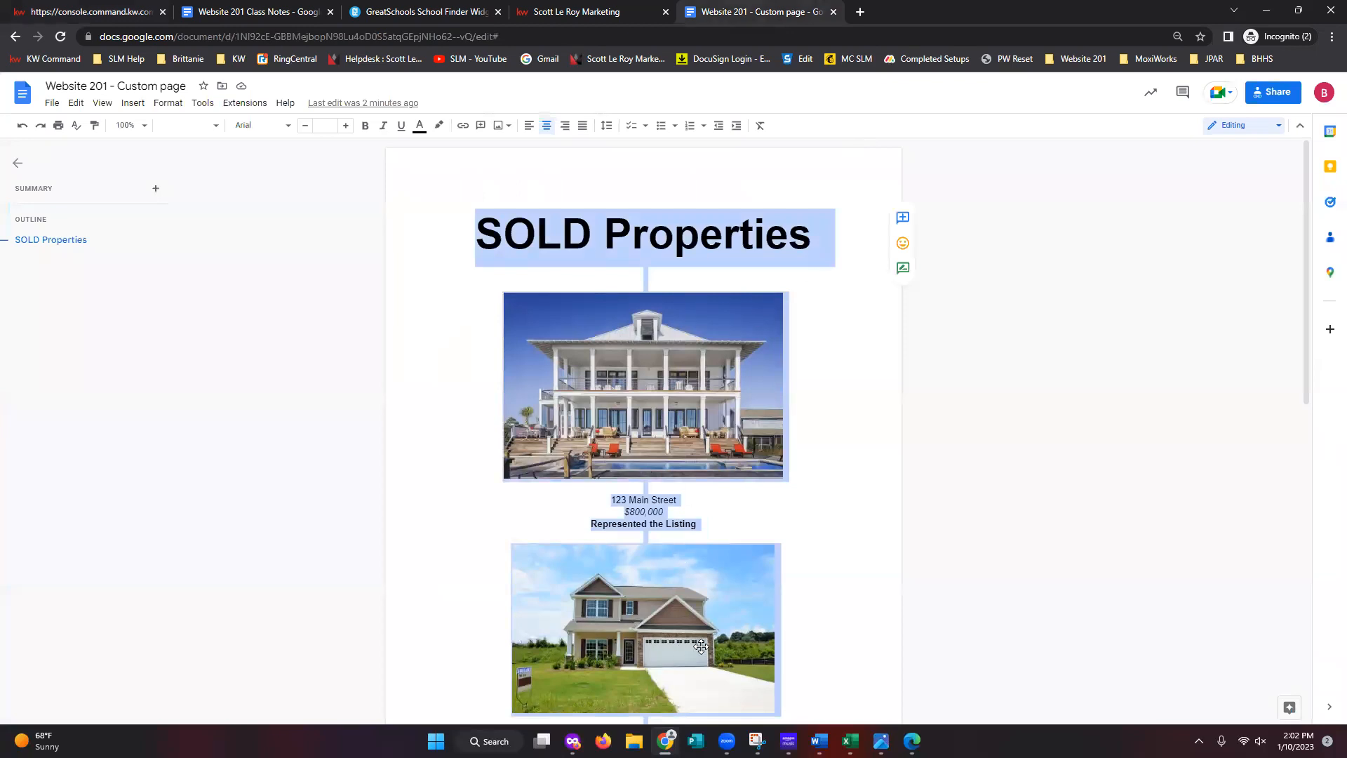
pyautogui.scroll(-5, 715, 561)
pyautogui.click(708, 503)
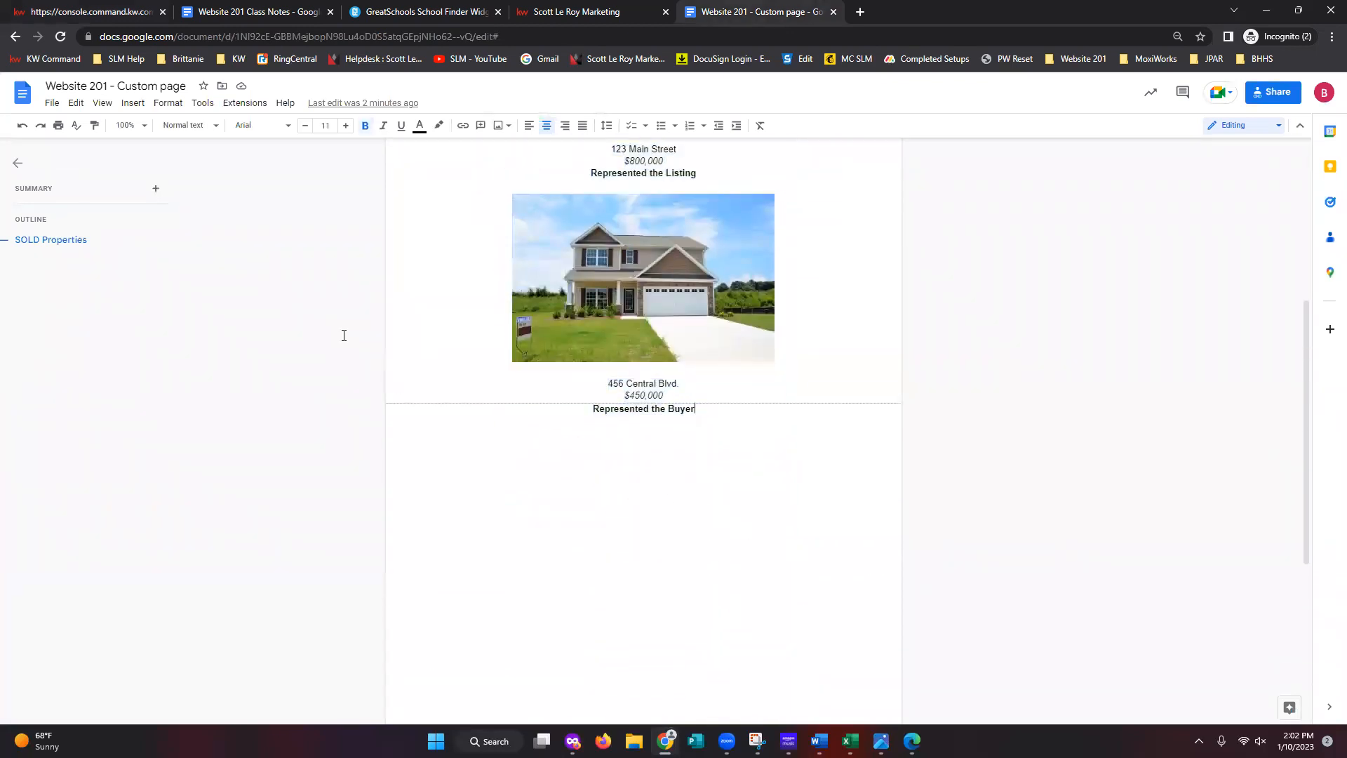
pyautogui.click(131, 103)
pyautogui.moveTo(171, 150)
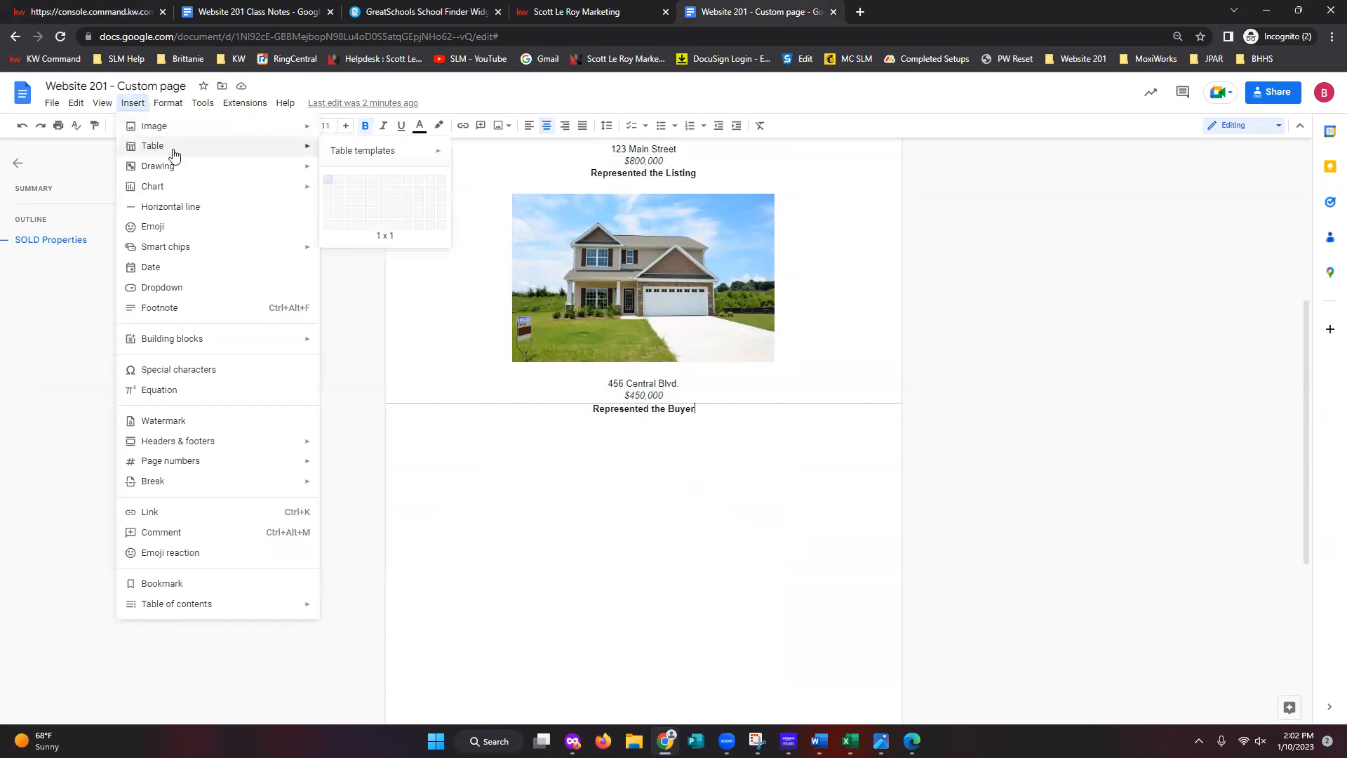
pyautogui.click(362, 201)
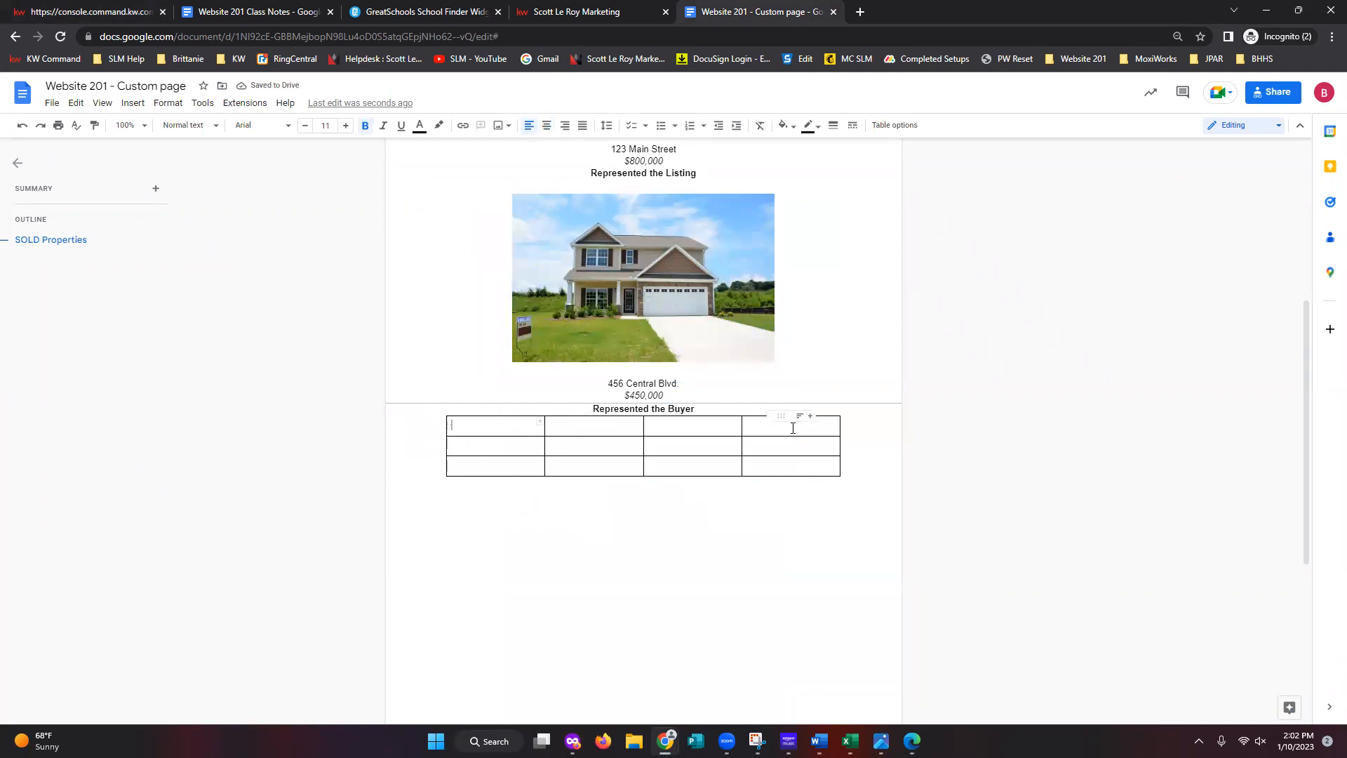
pyautogui.moveTo(869, 503); pyautogui.dragTo(523, 423)
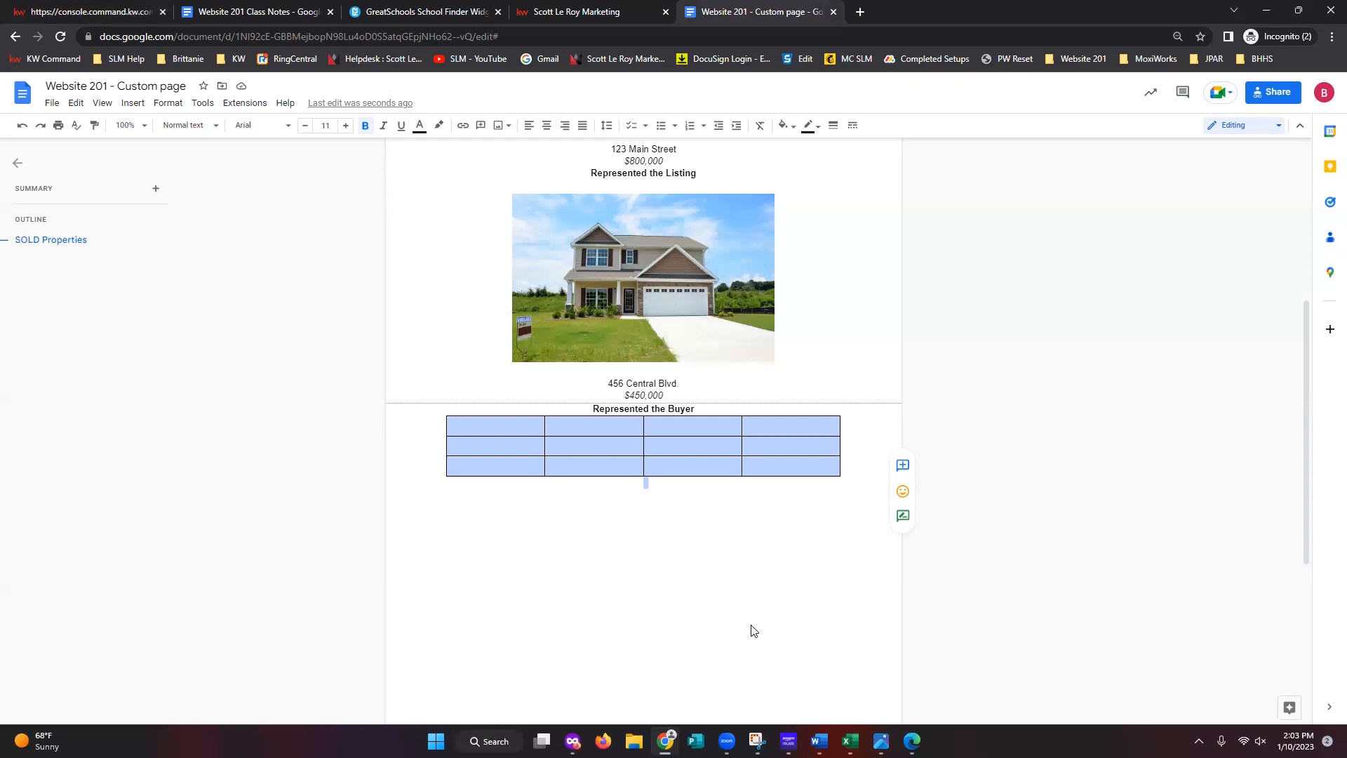
pyautogui.click(711, 587)
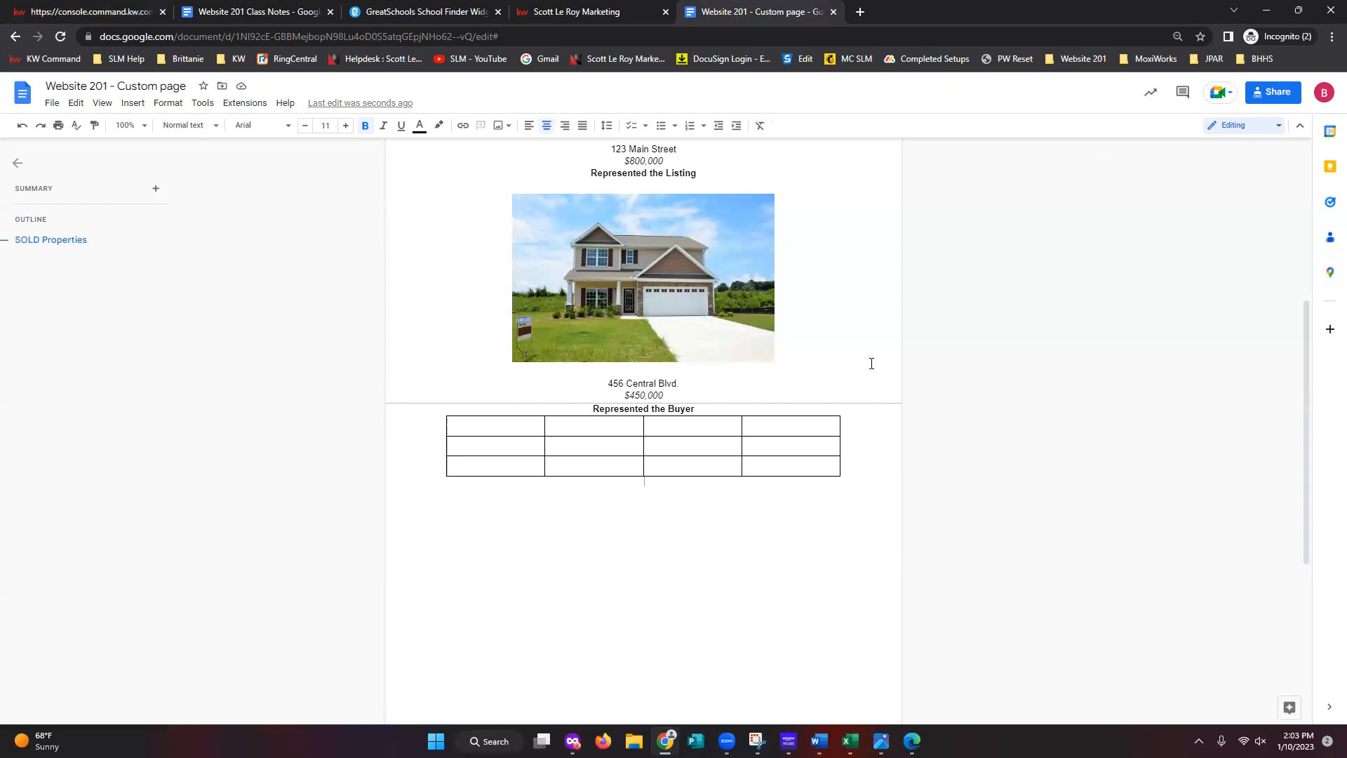
pyautogui.click(99, 12)
# - Trim letters from the SOLD Properties heading, then delete the old listings block
pyautogui.click(908, 220)
pyautogui.press('Delete')
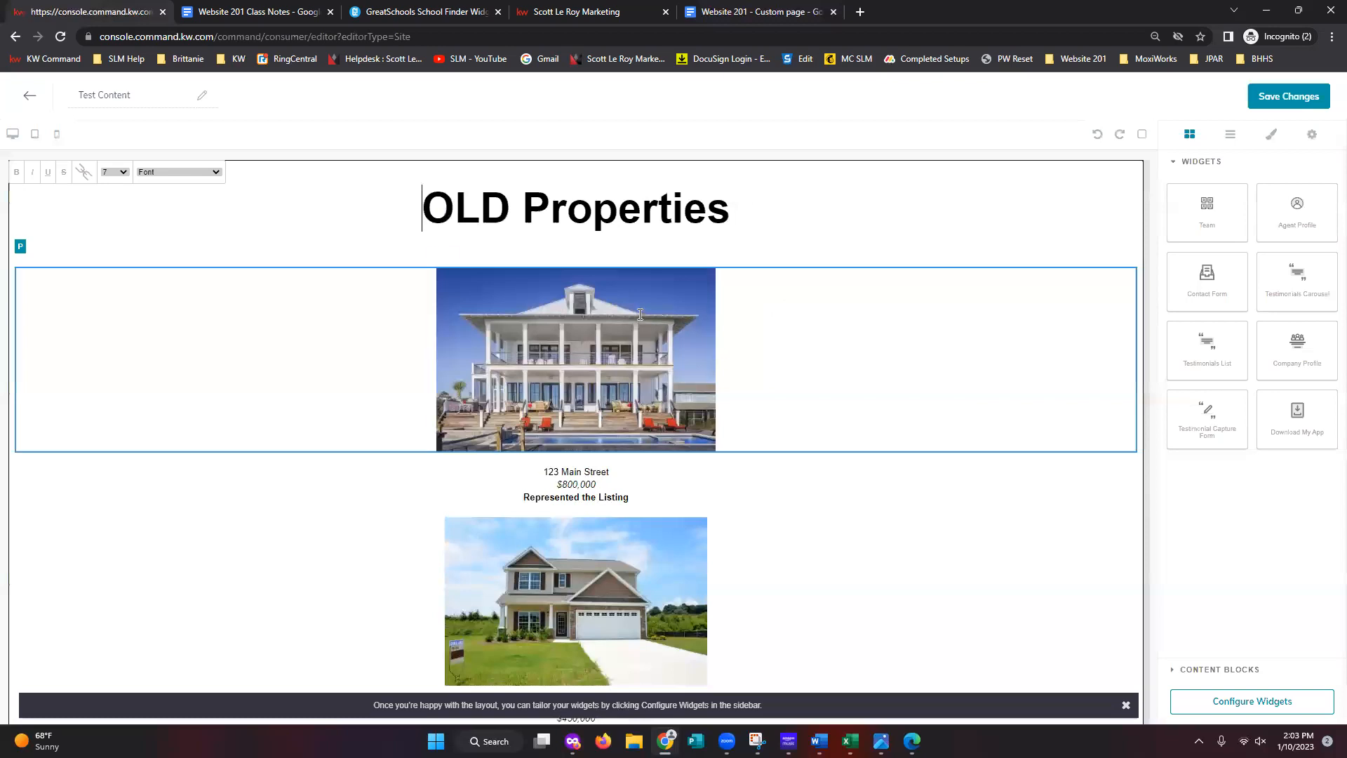
pyautogui.click(512, 209)
pyautogui.press('BackSpace')
pyautogui.press('BackSpace')
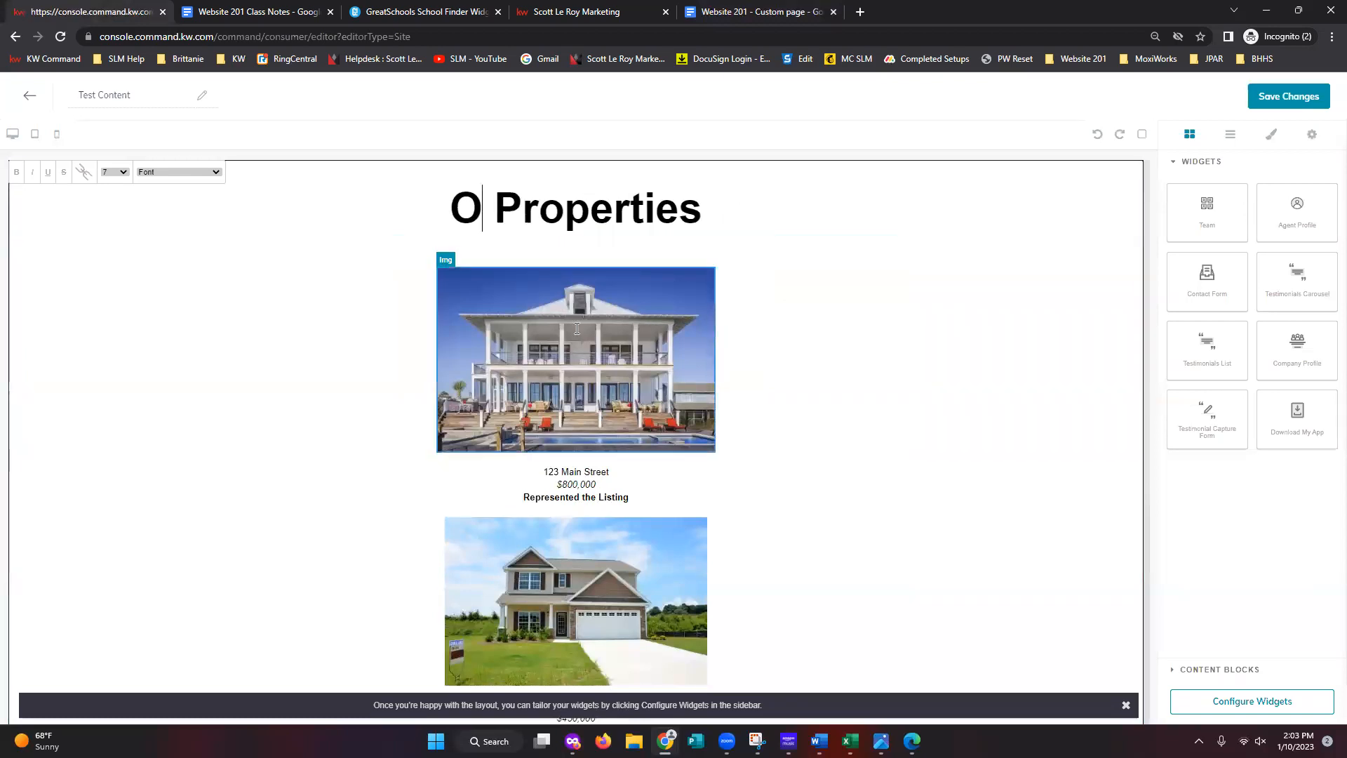
pyautogui.press('Delete')
pyautogui.click(1125, 228)
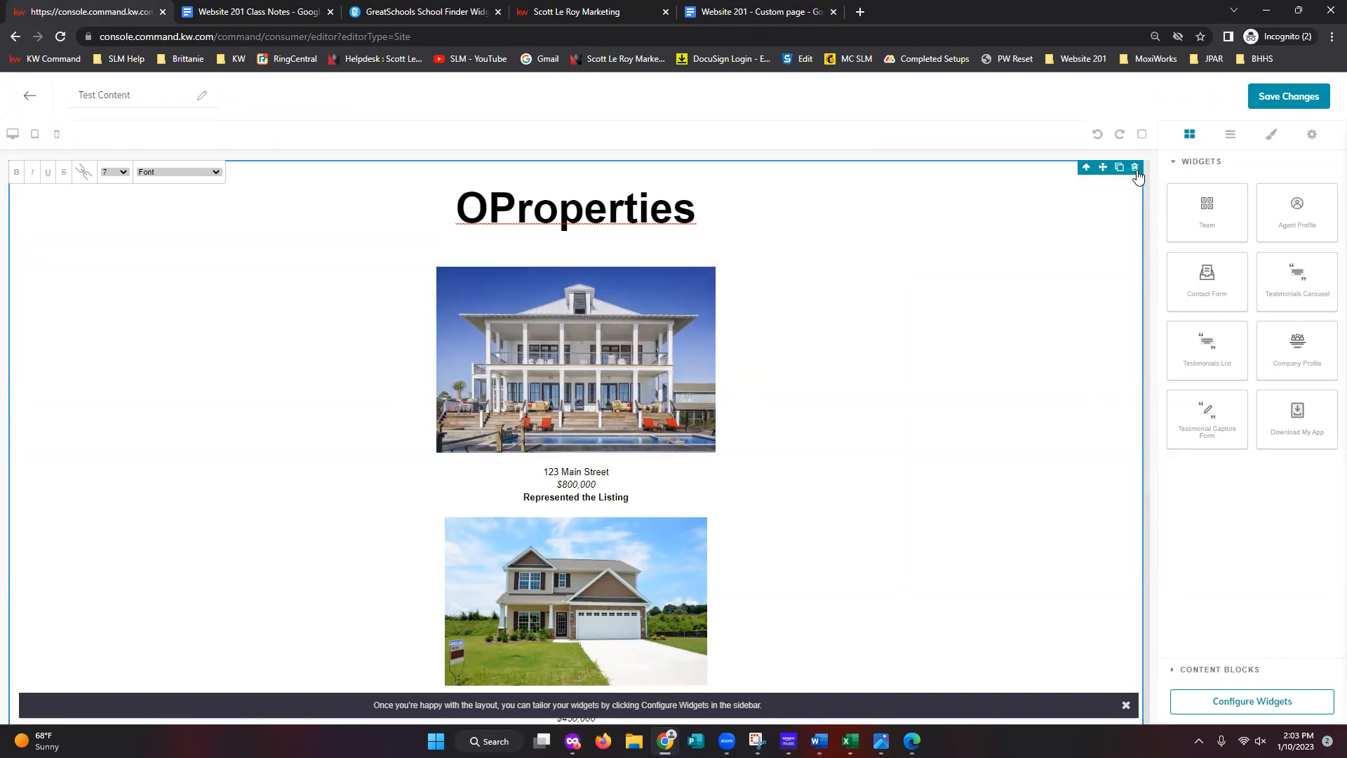
pyautogui.click(1135, 168)
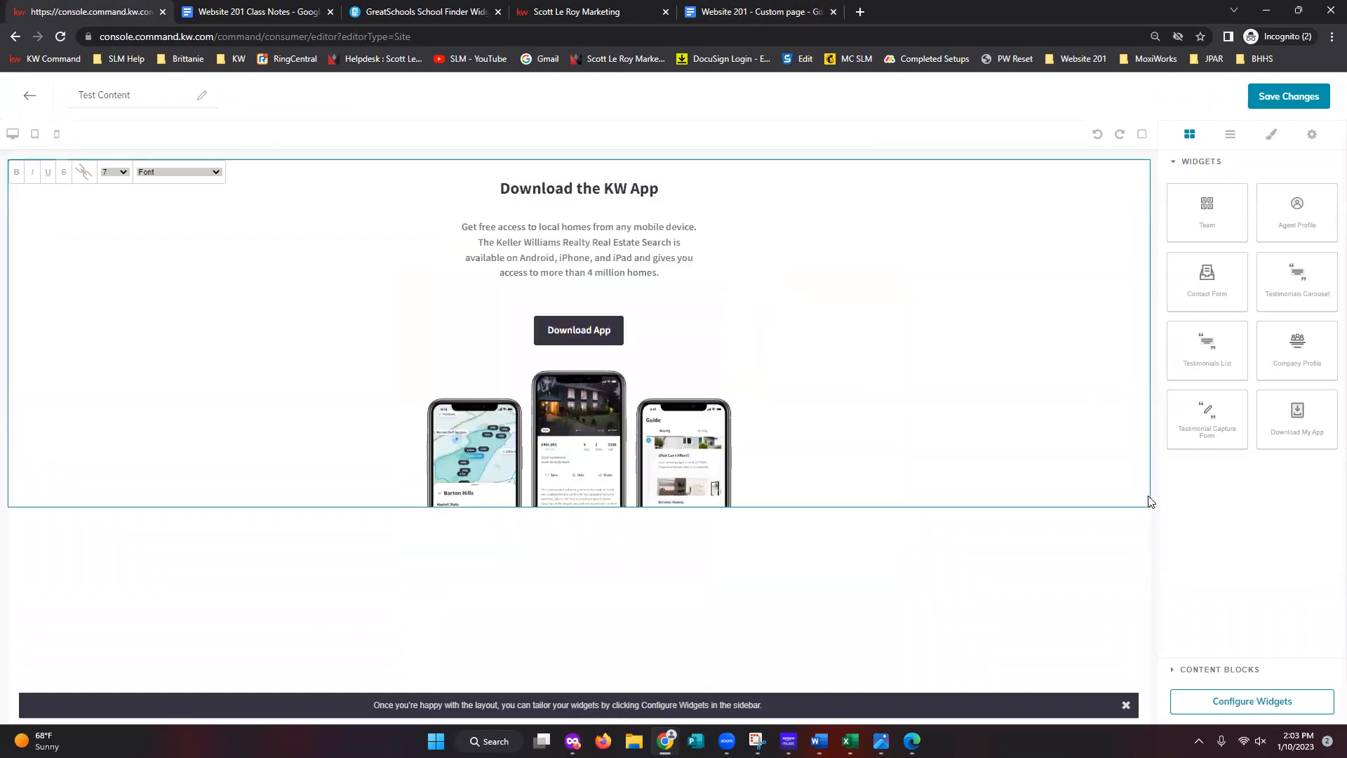
# - Add a Text block at the page top and paste the whole Docs content over its placeholder
pyautogui.click(1244, 674)
pyautogui.moveTo(1297, 231); pyautogui.dragTo(894, 167)
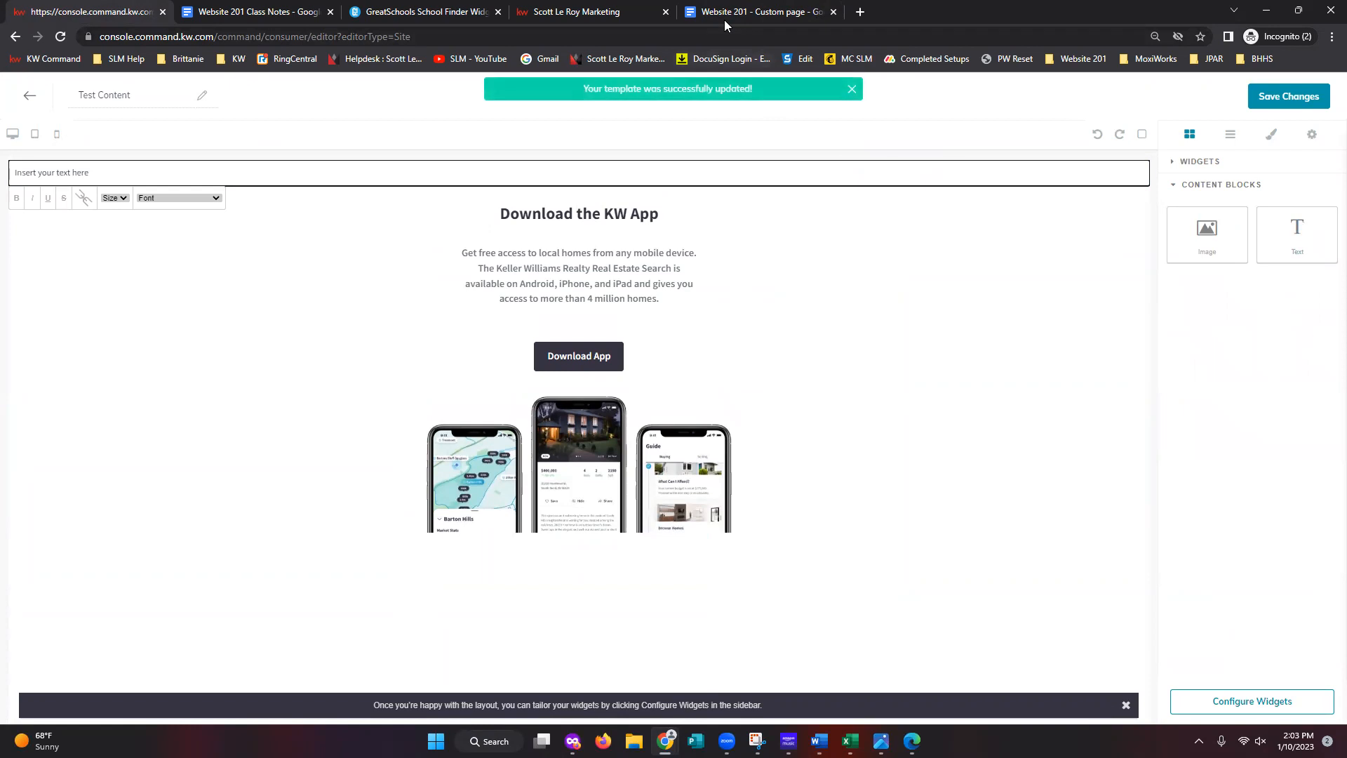
pyautogui.click(724, 15)
pyautogui.hotkey('ctrl', 'a')
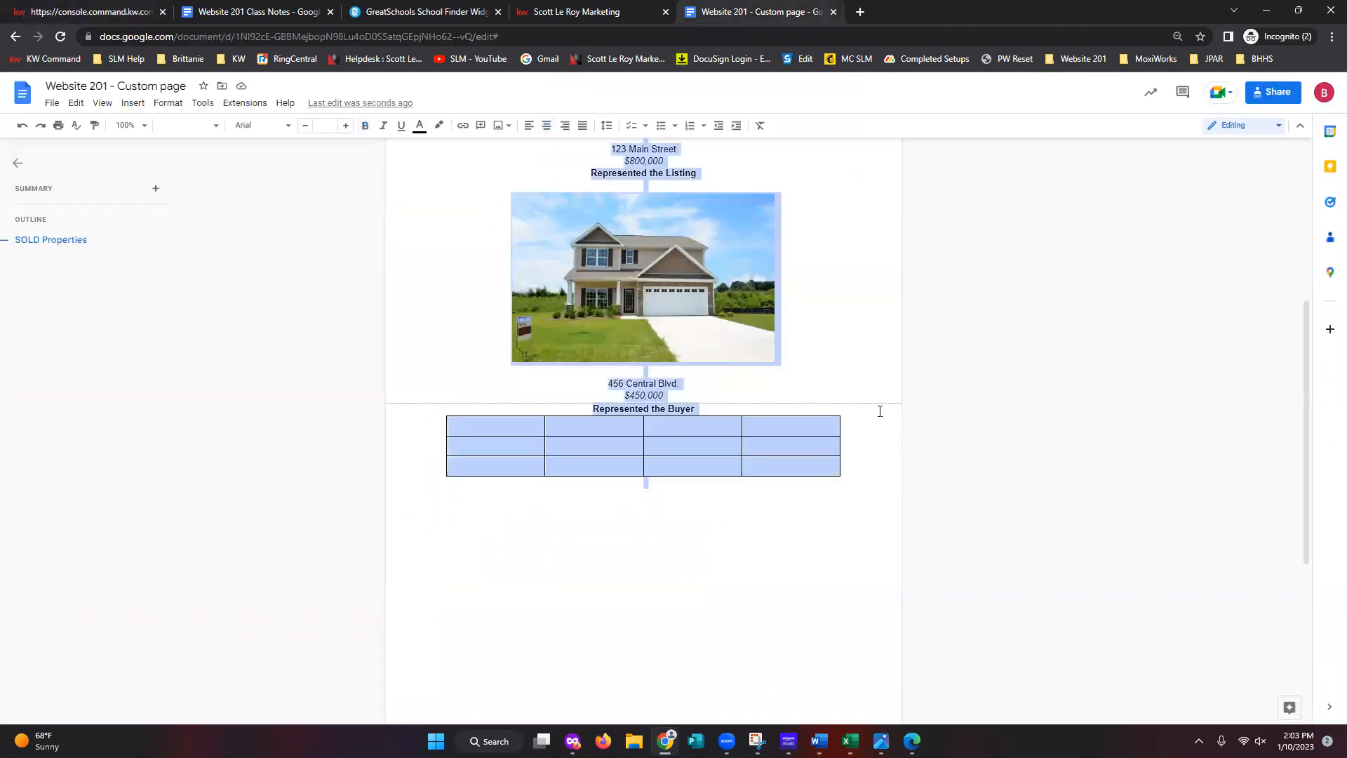
pyautogui.click(105, 12)
pyautogui.tripleClick(63, 174)
pyautogui.write('SOLD Properties 123 Main Street $800,000 Represented the Listing 456 Central Blvd. $450,000 Represented the Buyer')
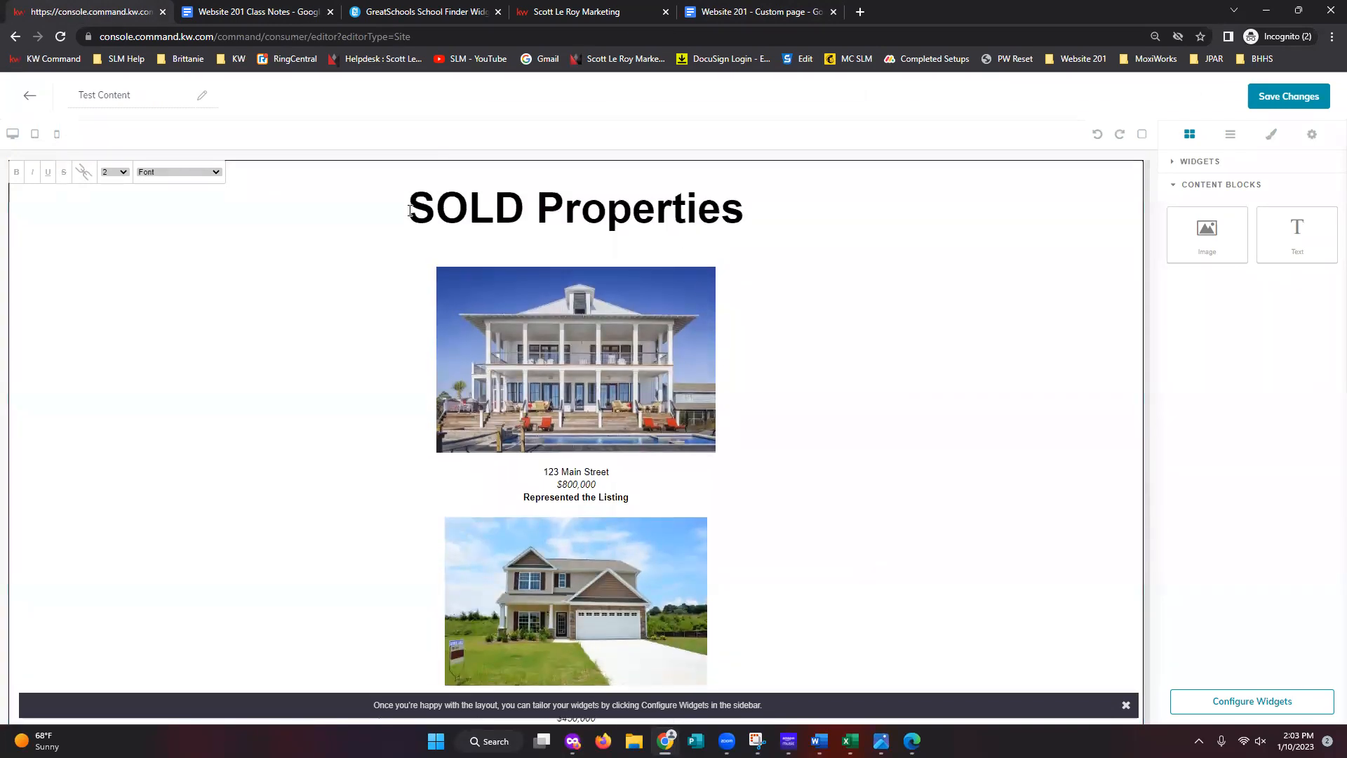
pyautogui.scroll(-3, 607, 344)
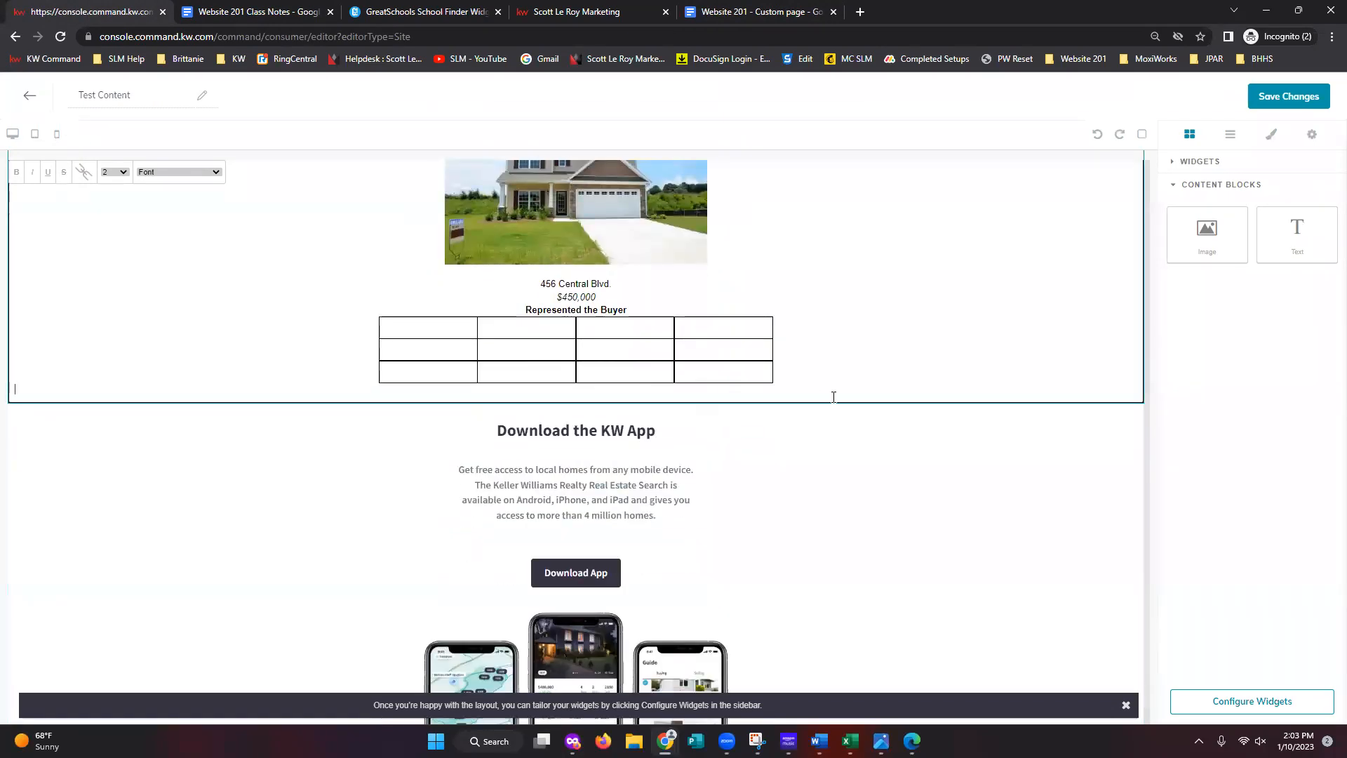
pyautogui.scroll(5, 834, 397)
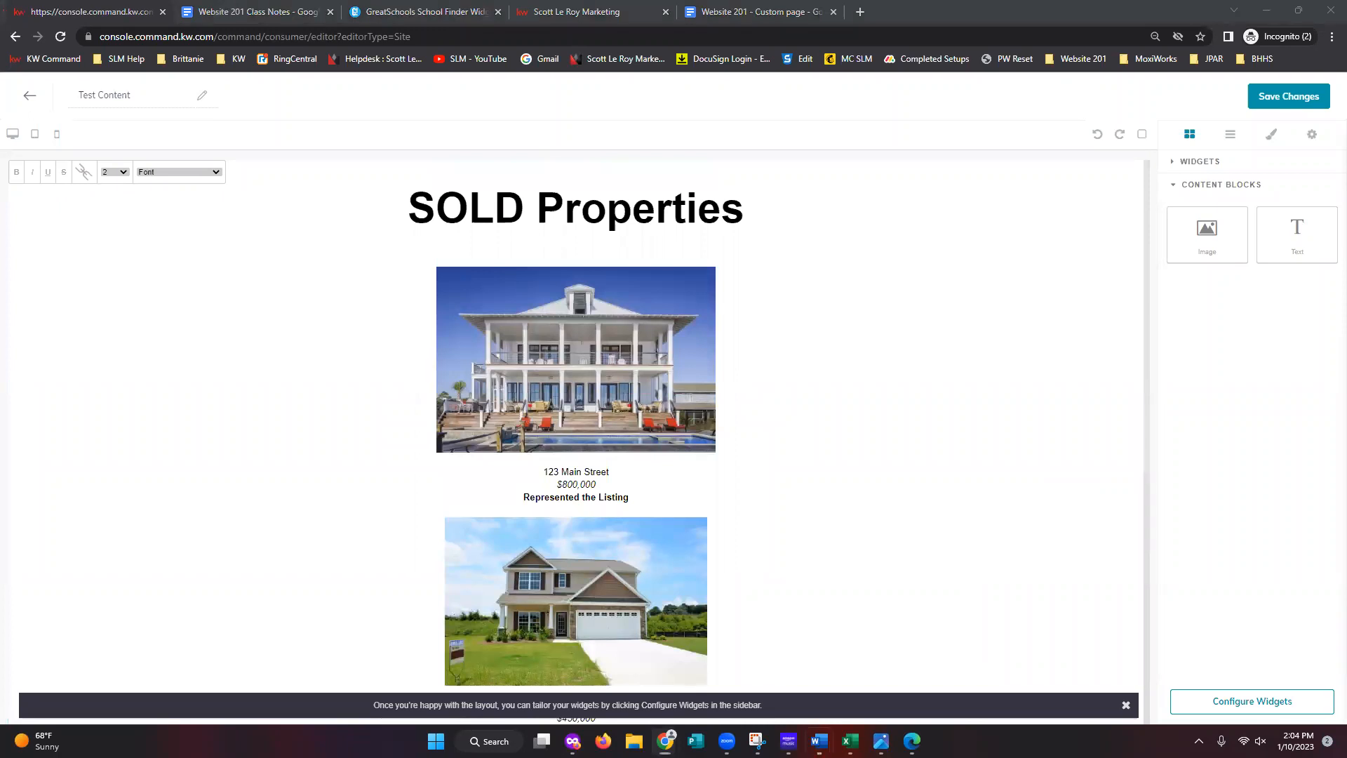
pyautogui.hotkey('alt', 'Tab')
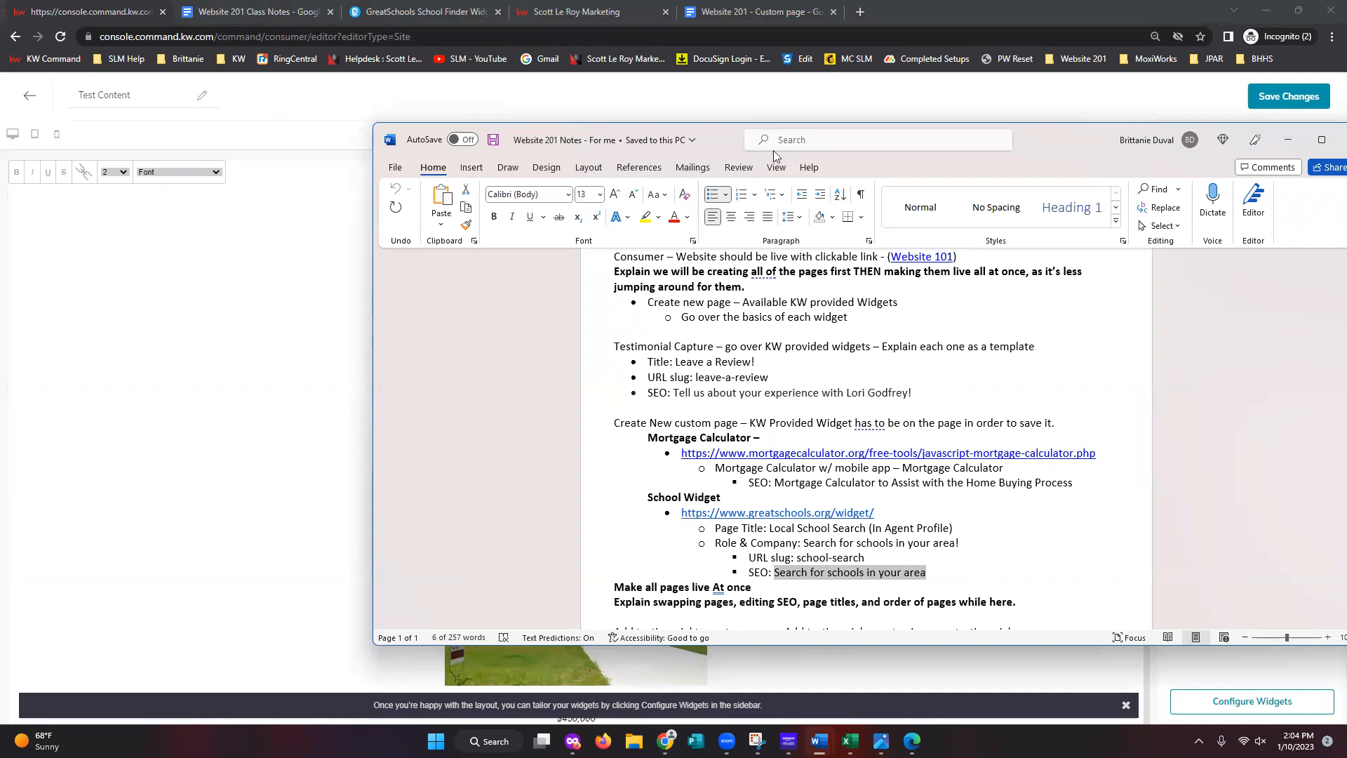
pyautogui.hotkey('alt', 'Tab')
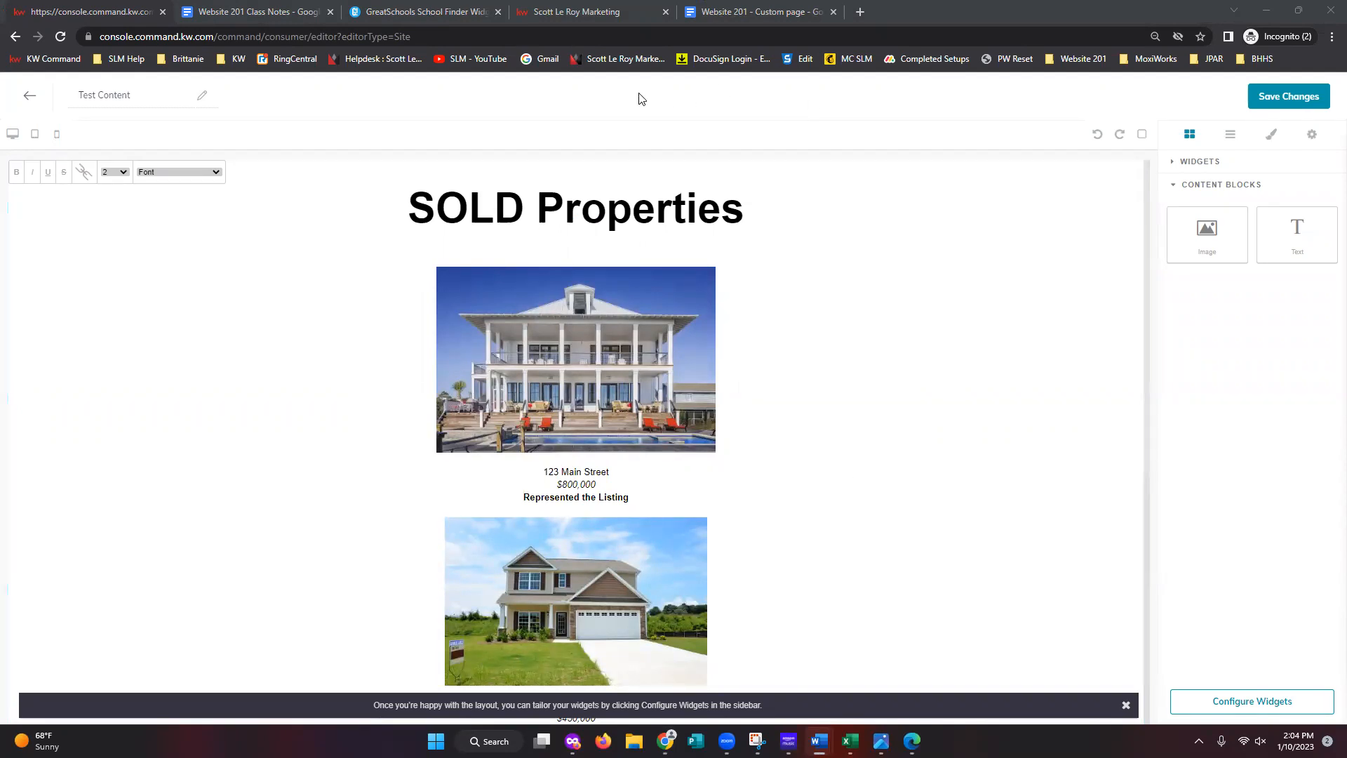
pyautogui.click(756, 12)
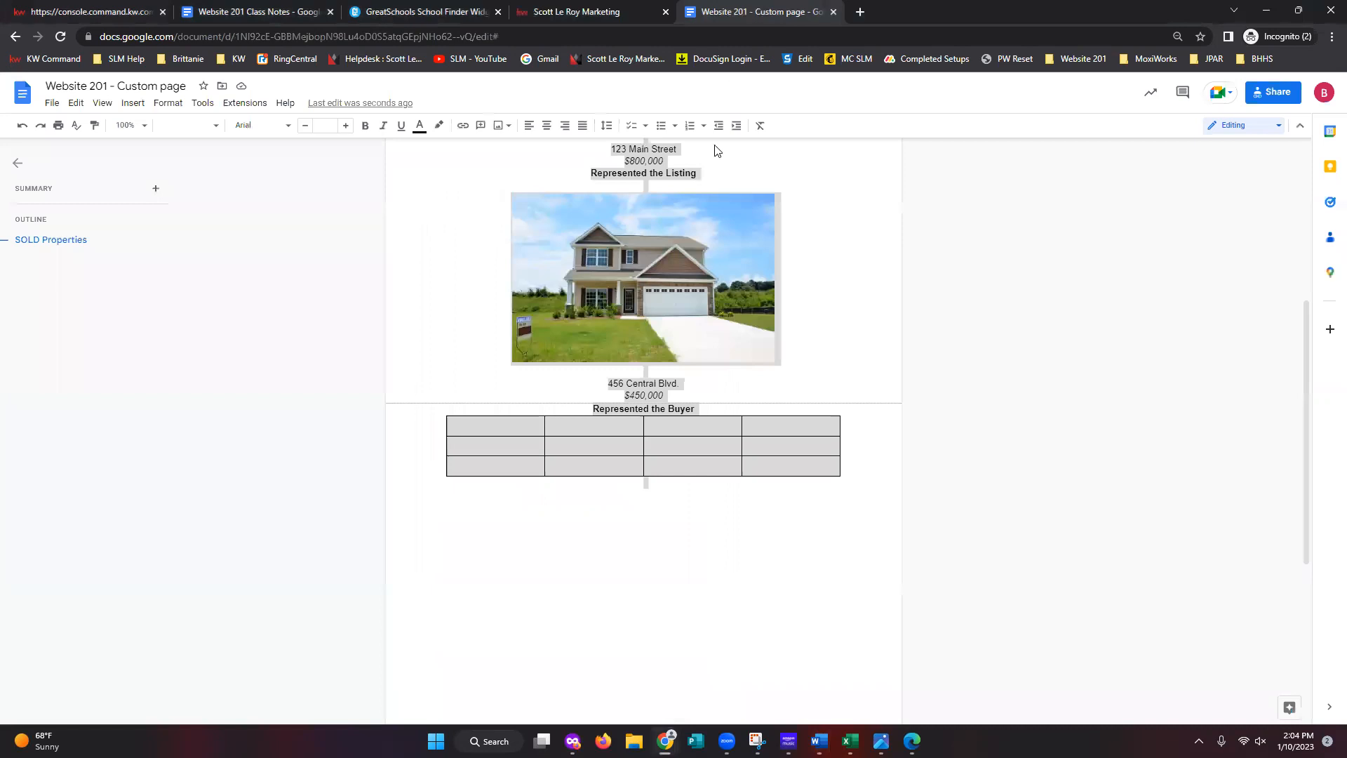
pyautogui.click(947, 401)
pyautogui.scroll(1, 726, 410)
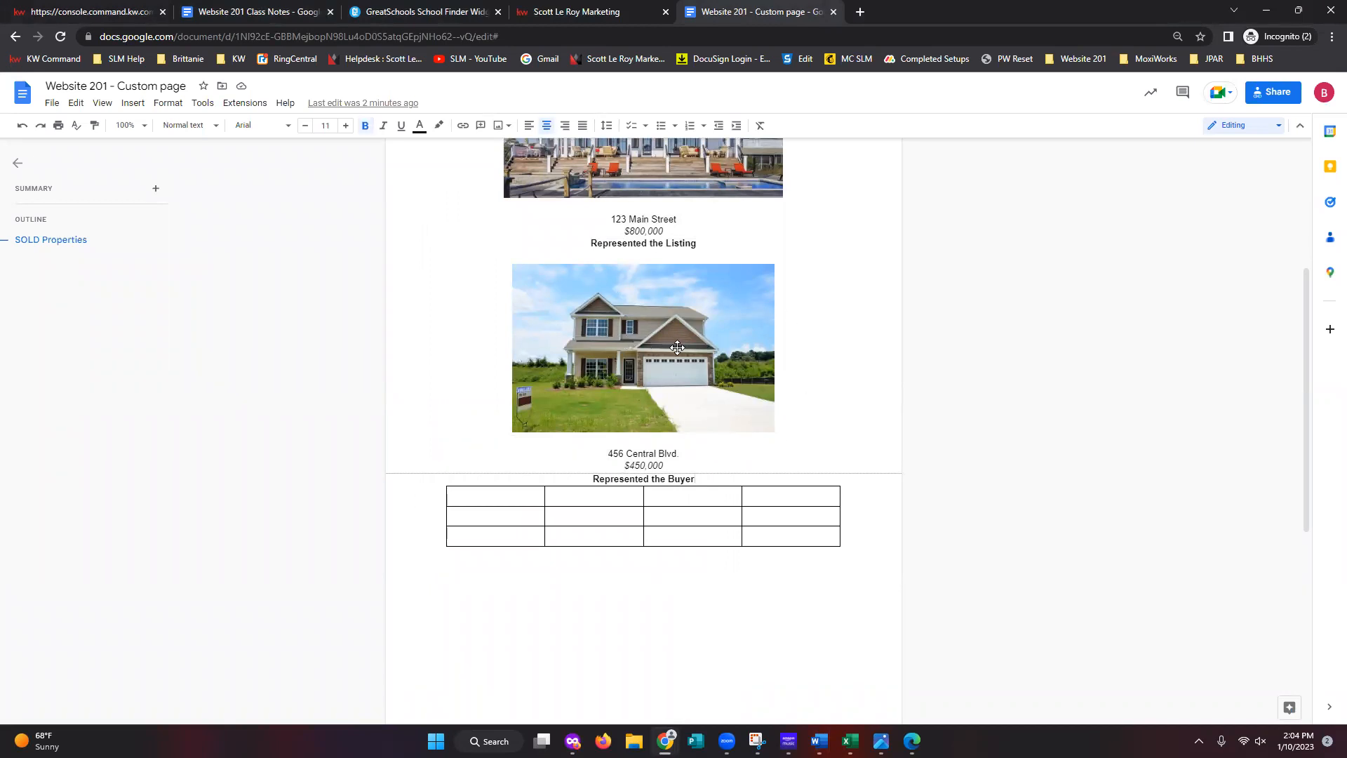
pyautogui.hotkey('ctrl', '1')
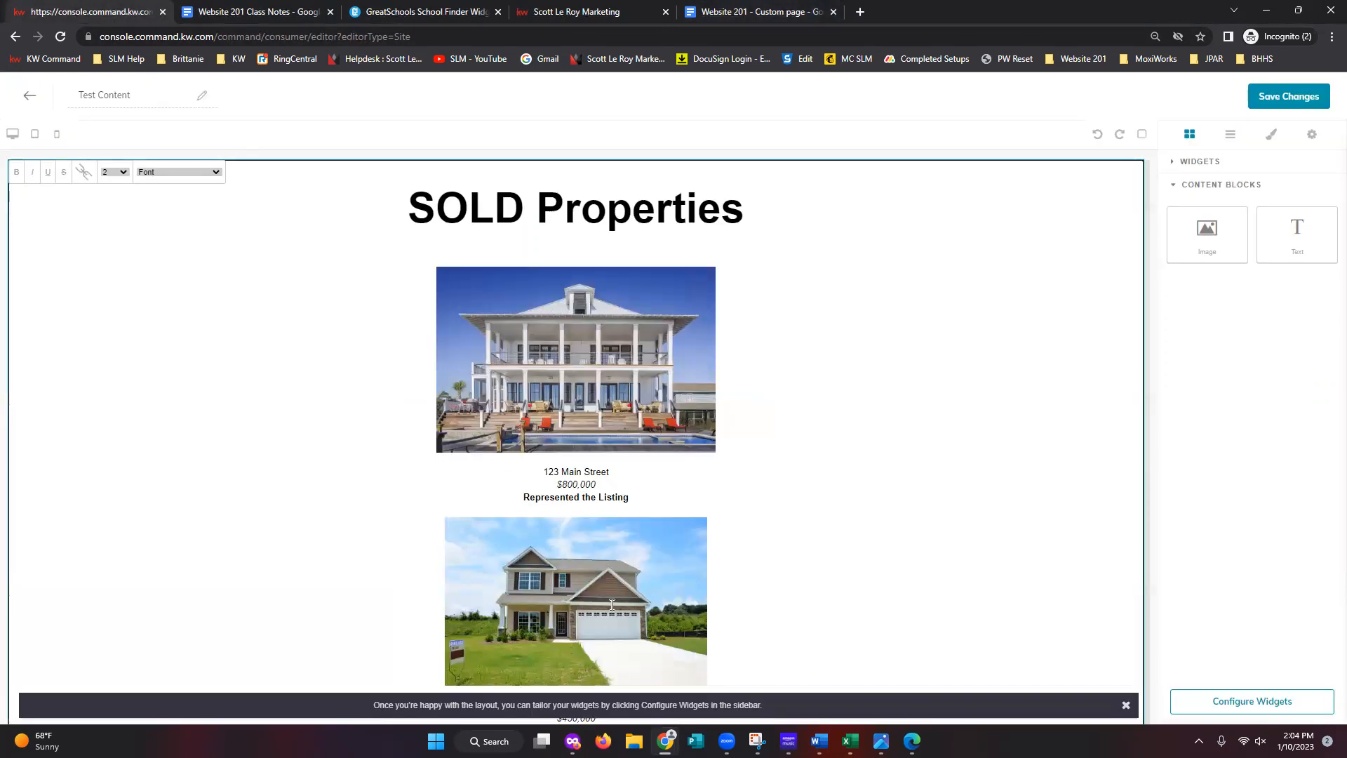
pyautogui.scroll(-2, 611, 602)
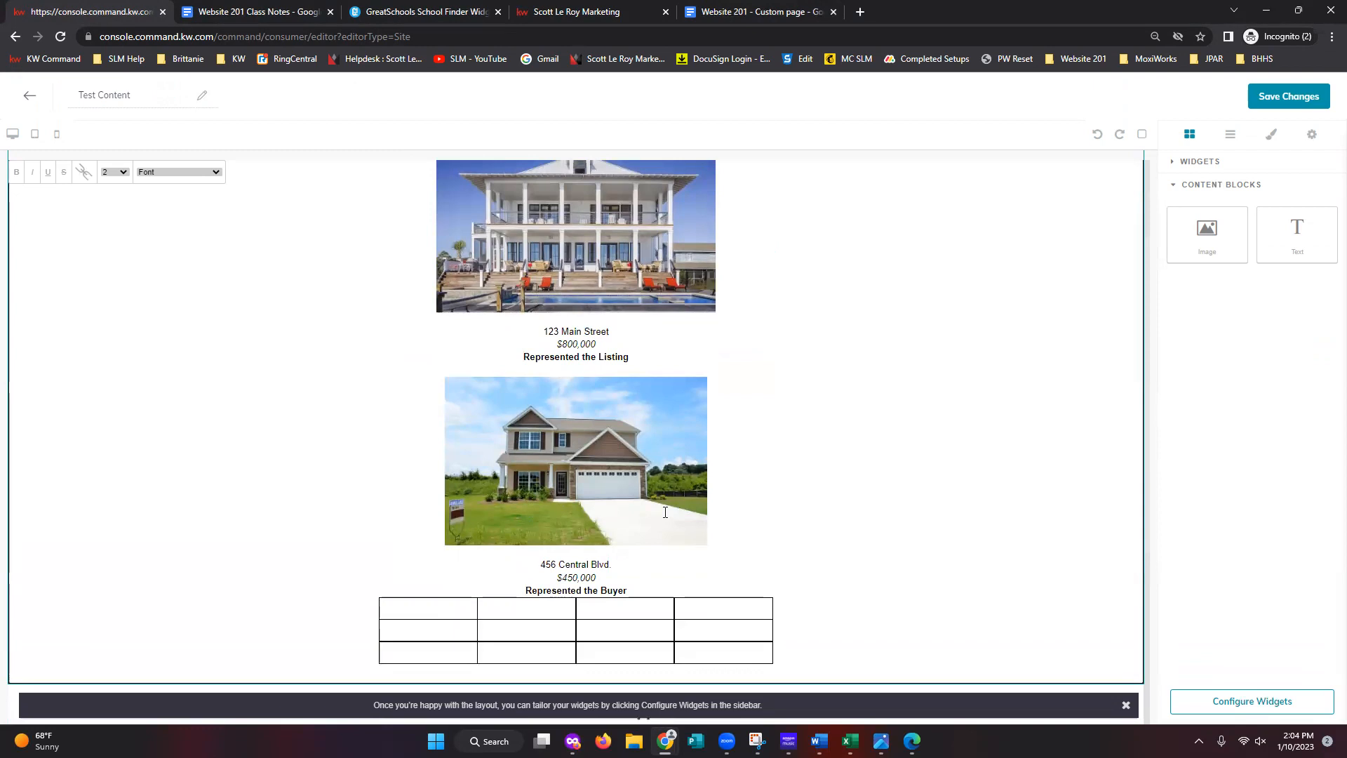
pyautogui.click(765, 11)
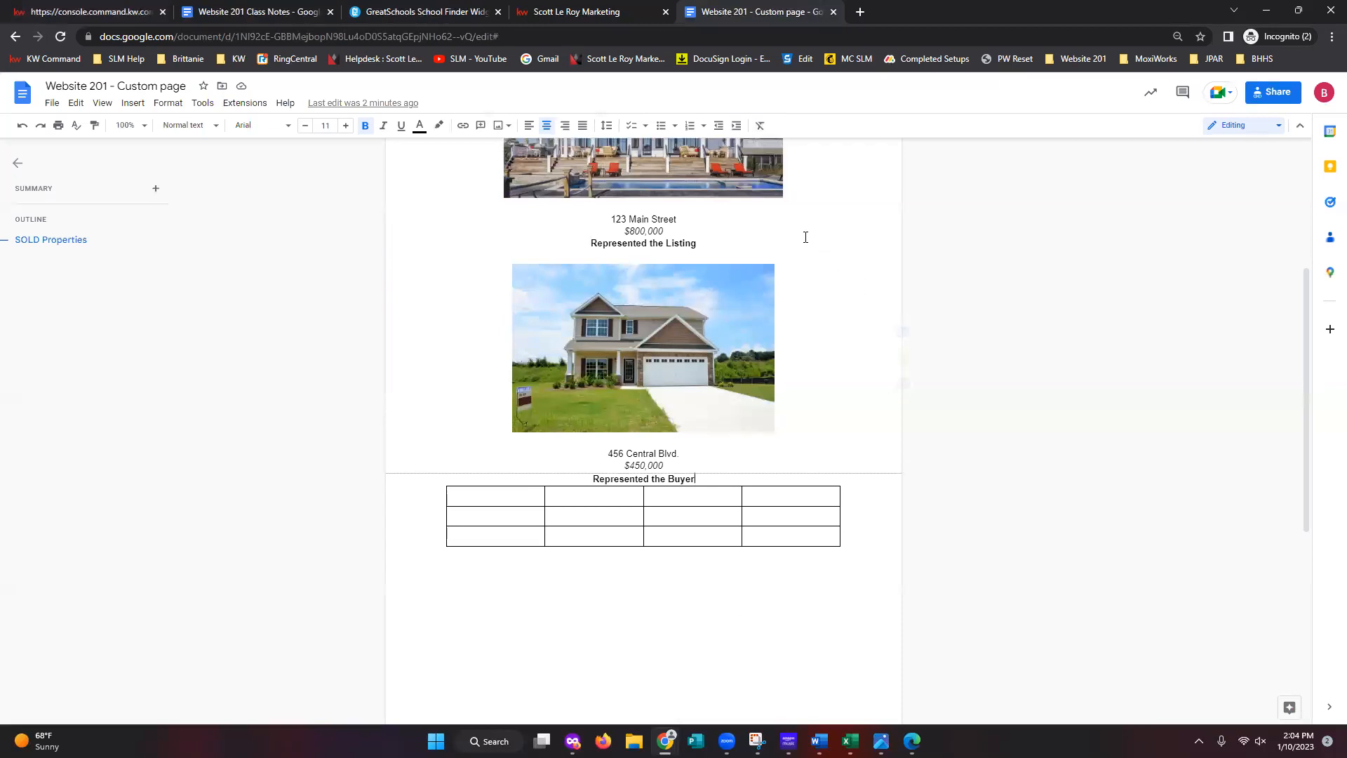
pyautogui.scroll(-5, 830, 638)
pyautogui.scroll(10, 706, 604)
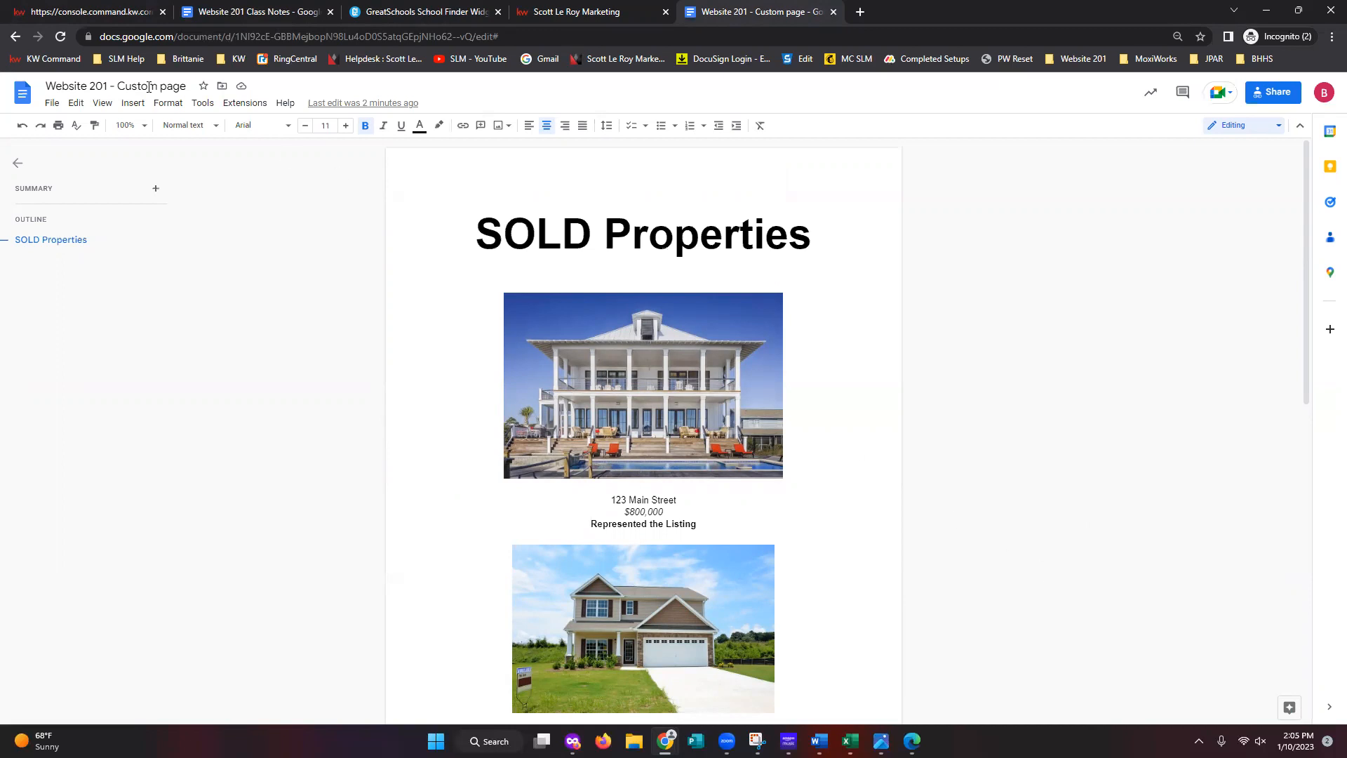
pyautogui.click(83, 14)
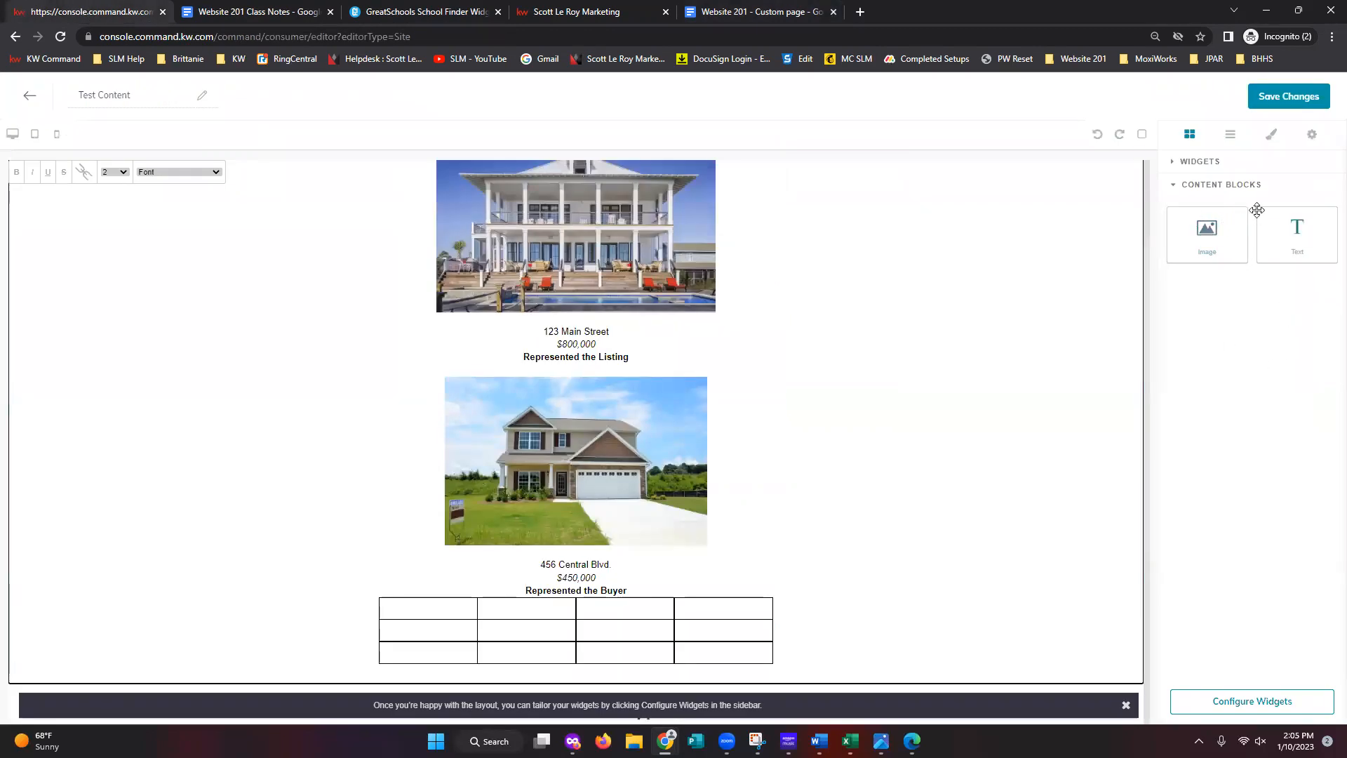
# - Leave the Download My App section hidden in the layer structure after toggling its visibility and dismissing the tip
pyautogui.click(1229, 140)
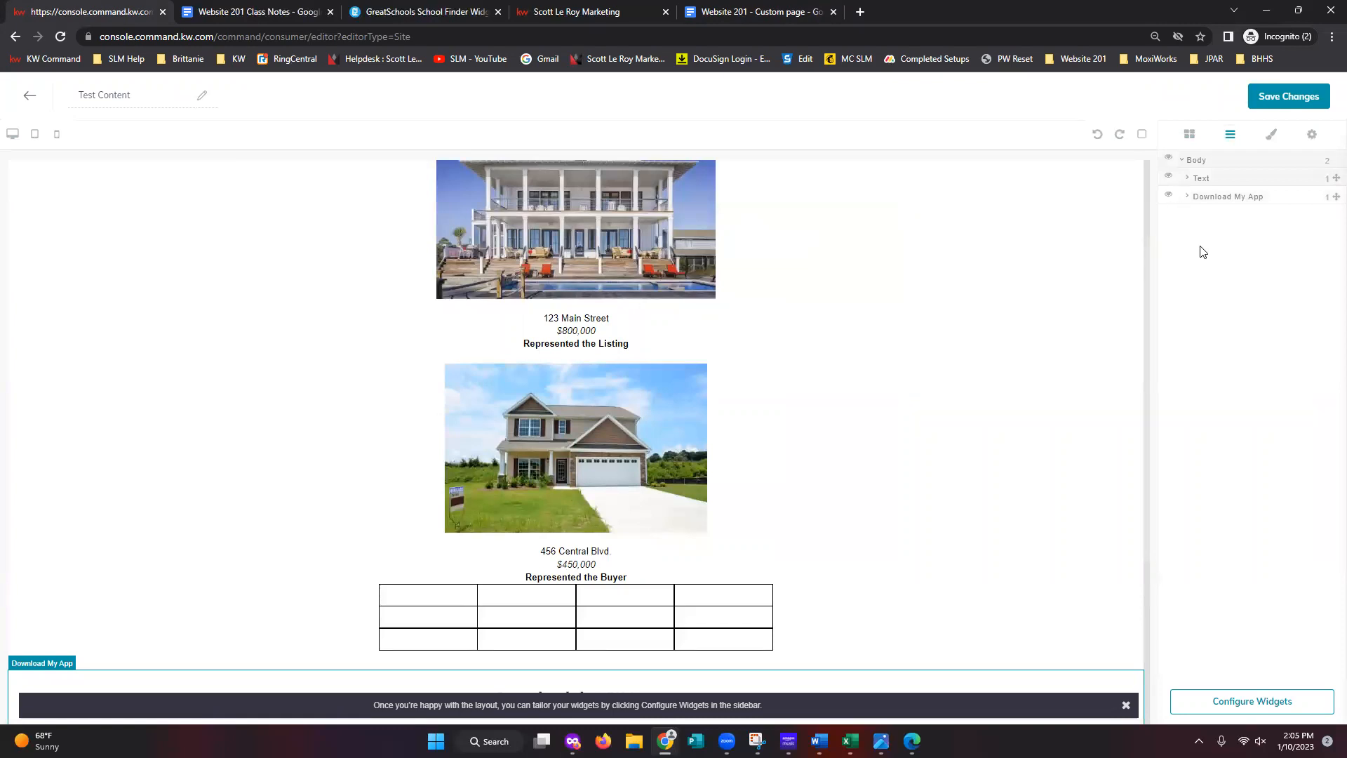
pyautogui.click(1169, 196)
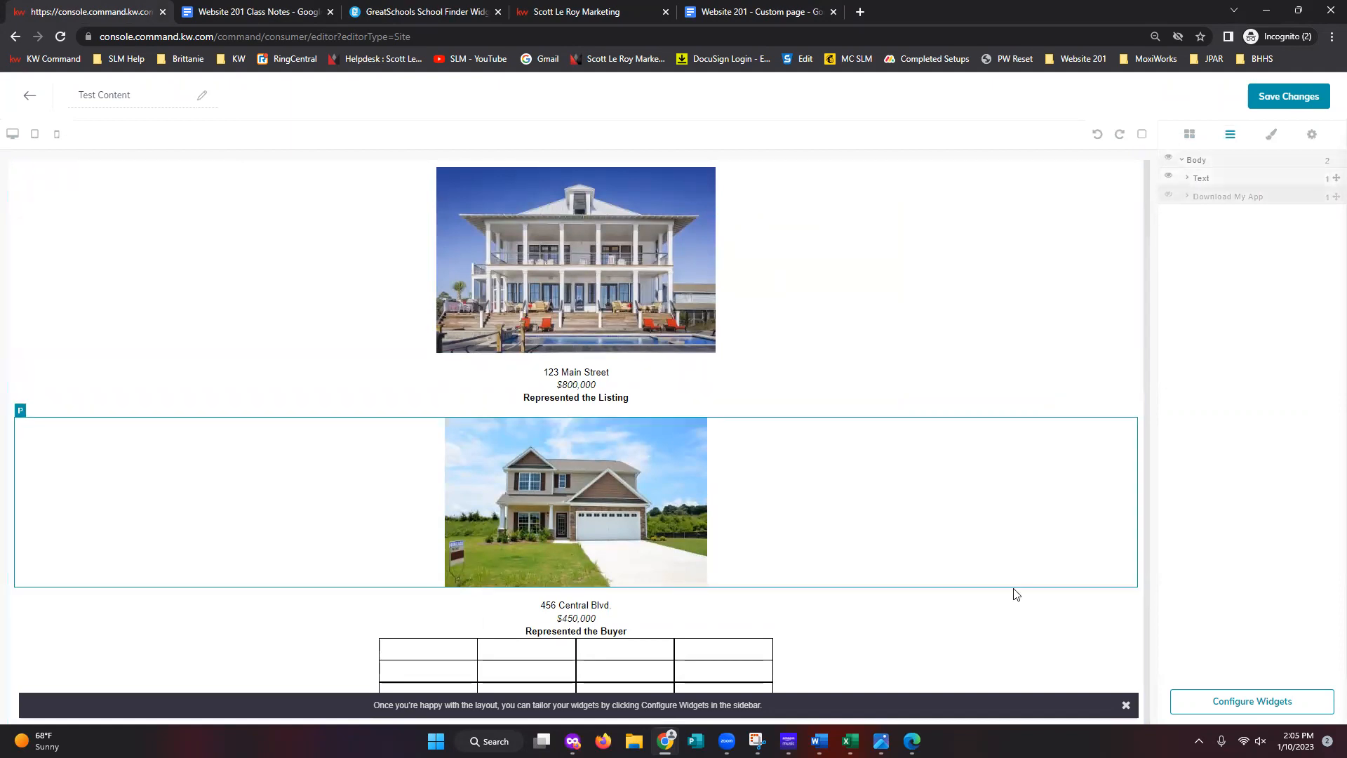
pyautogui.click(1126, 704)
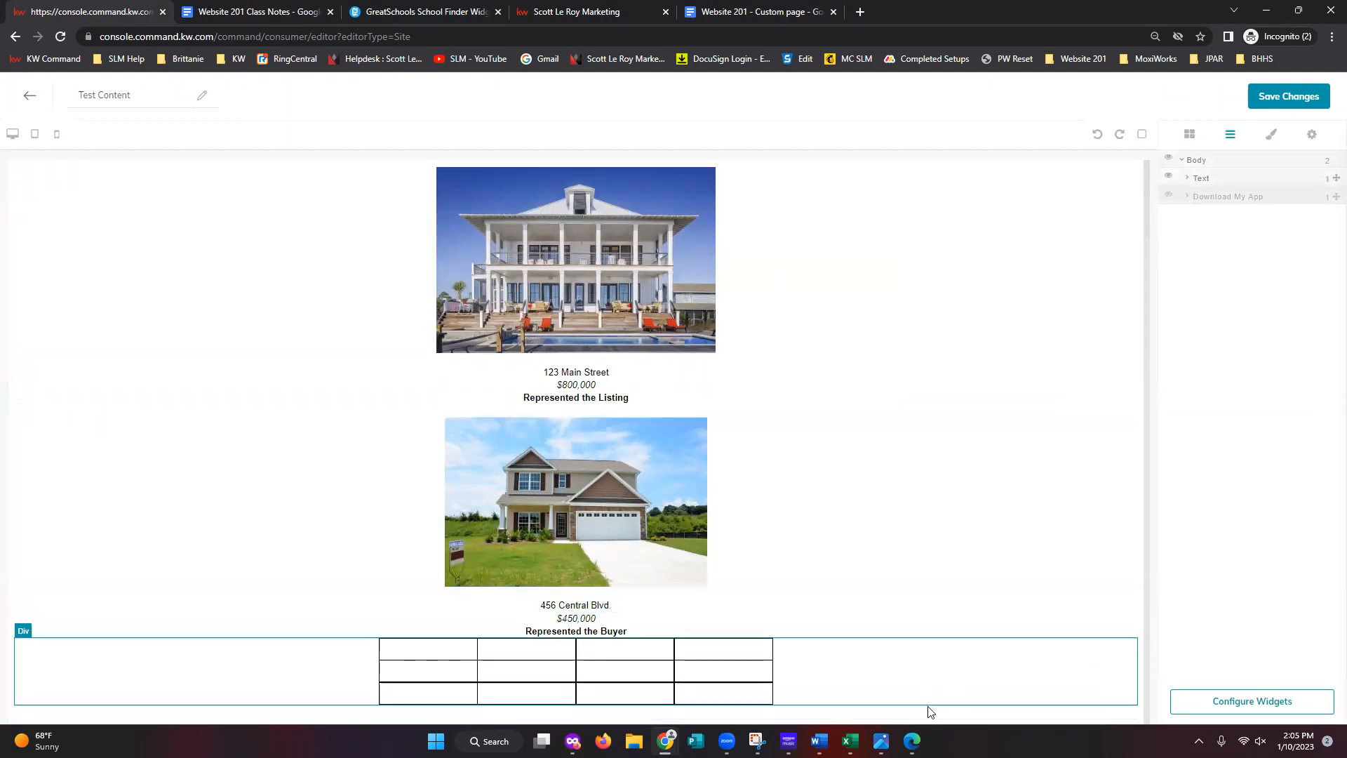
pyautogui.click(1168, 195)
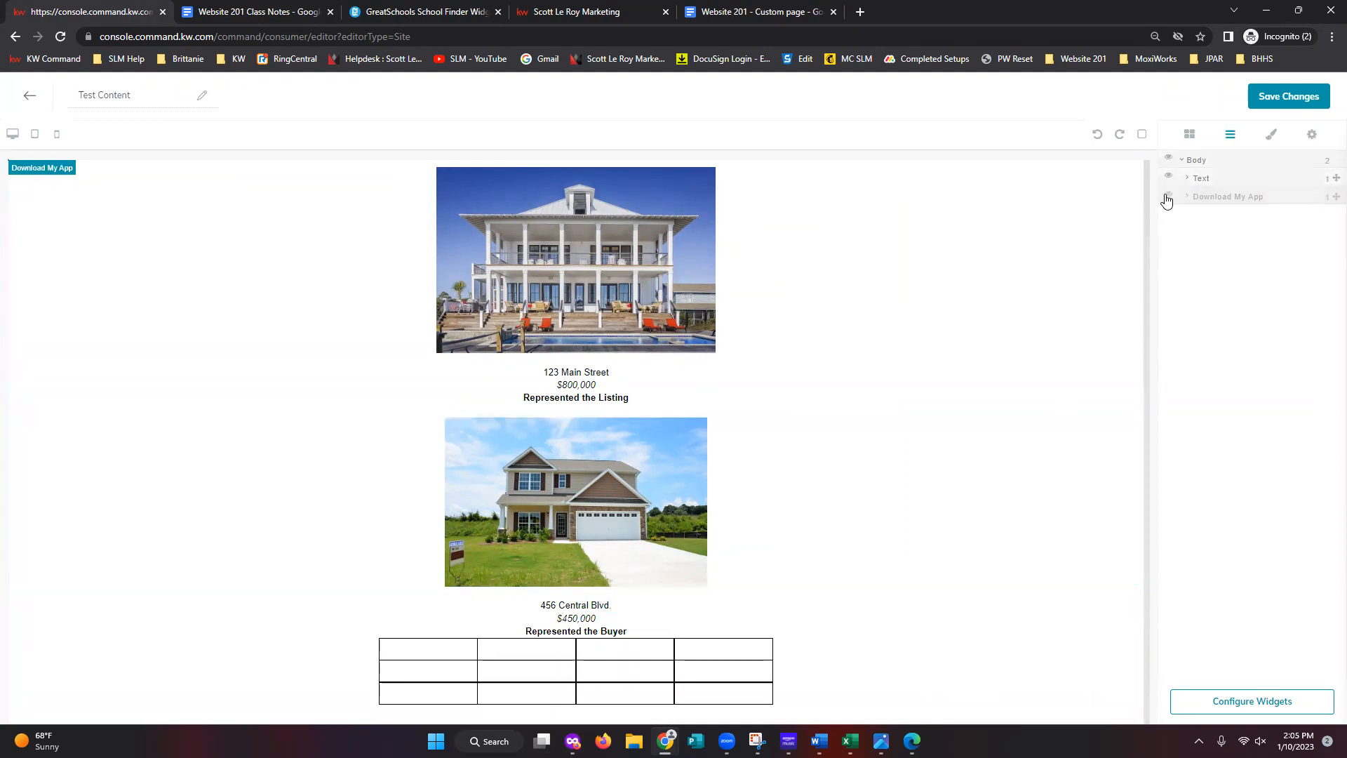
pyautogui.scroll(-4, 996, 554)
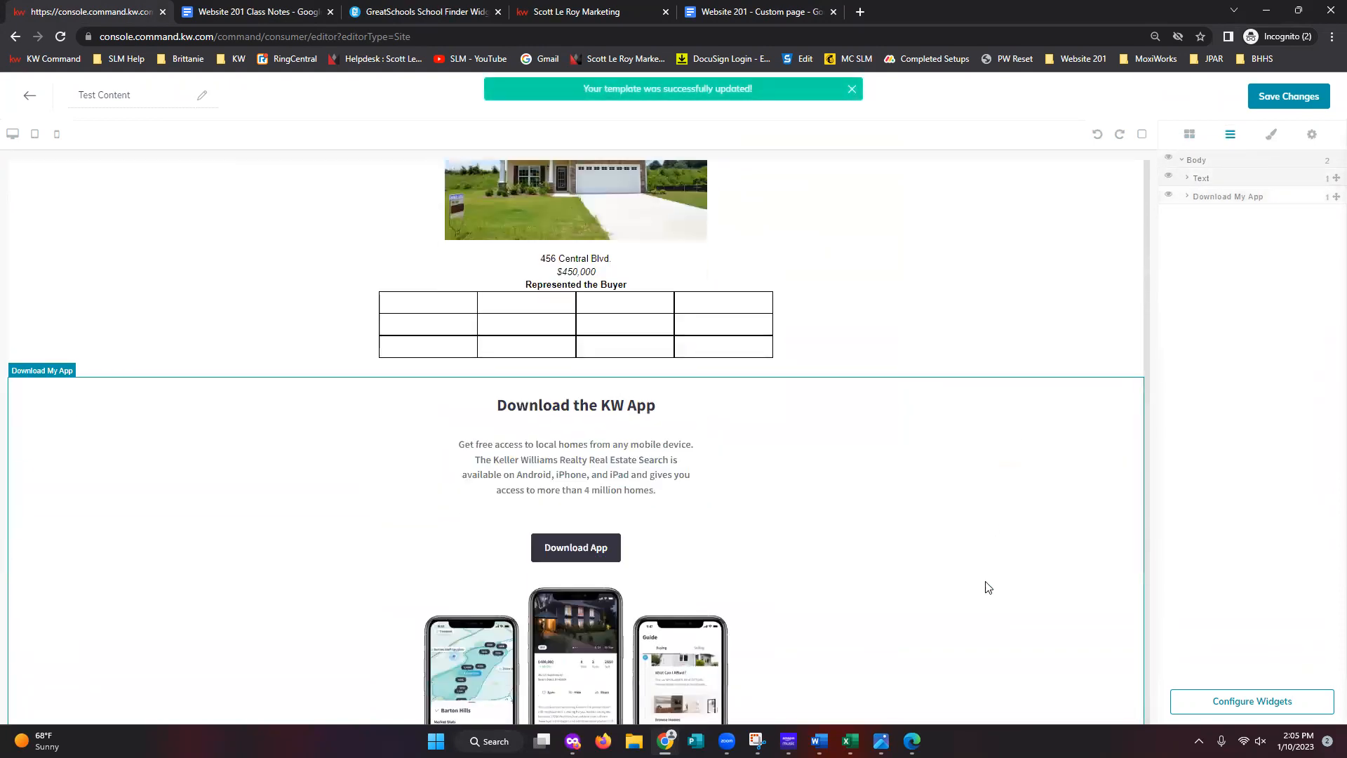
pyautogui.click(1168, 196)
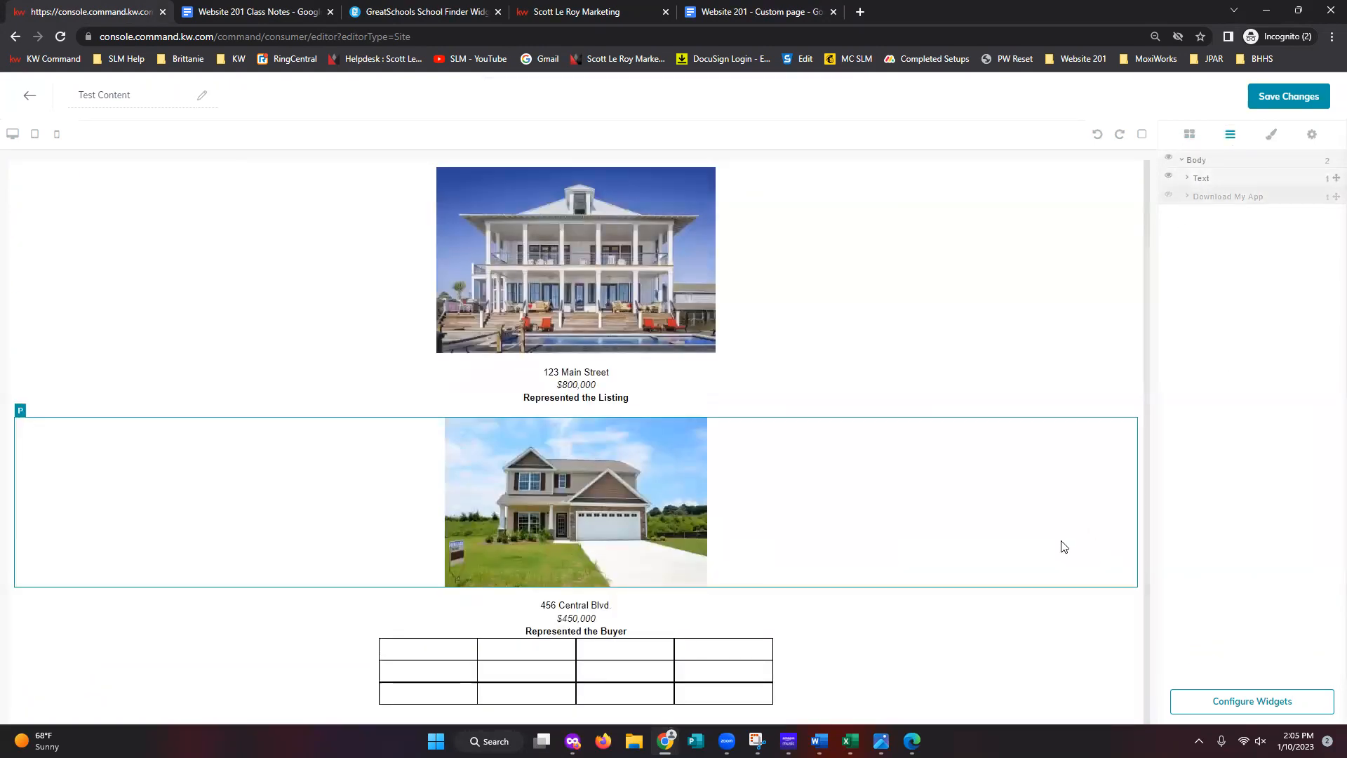
pyautogui.scroll(2, 1062, 544)
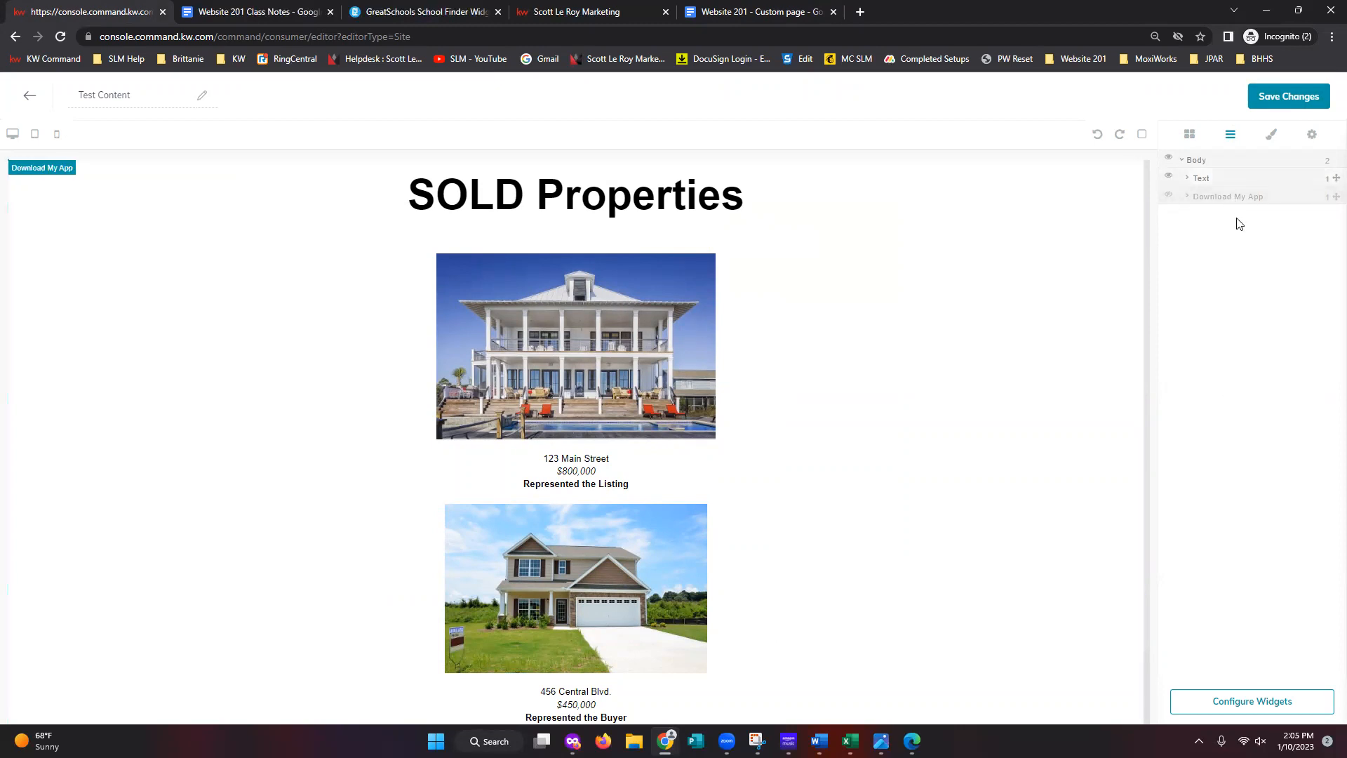
pyautogui.scroll(-1, 1055, 592)
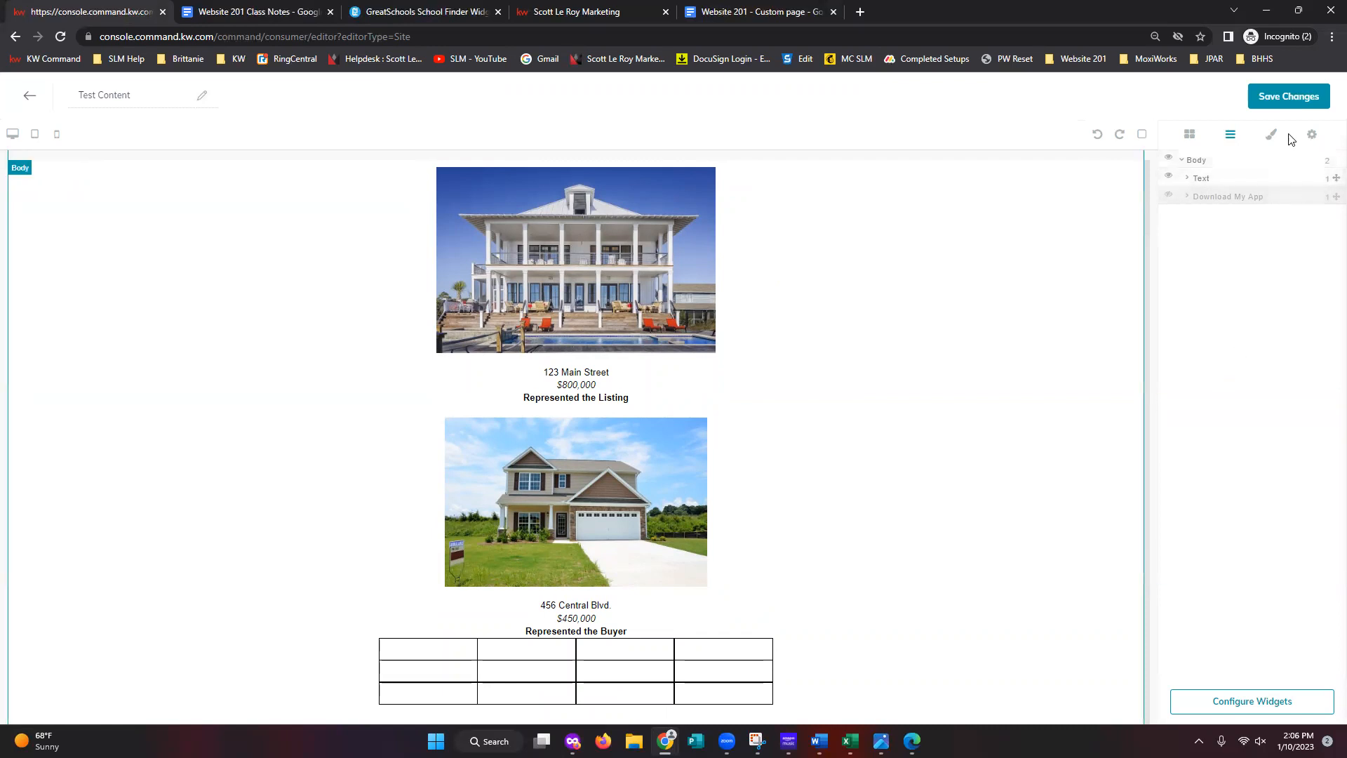
# - Save the page and add a New Page built from Test Content to the site navigation
pyautogui.click(1295, 105)
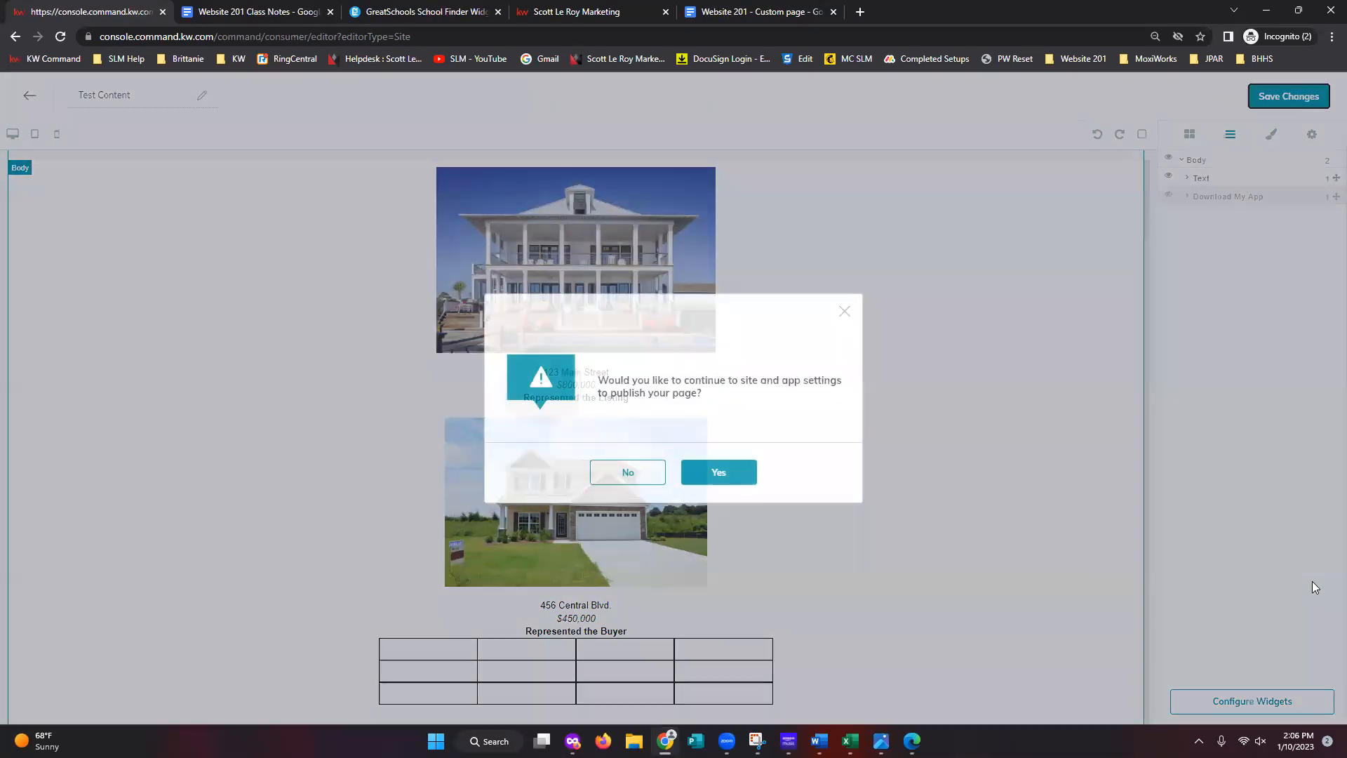
pyautogui.click(716, 477)
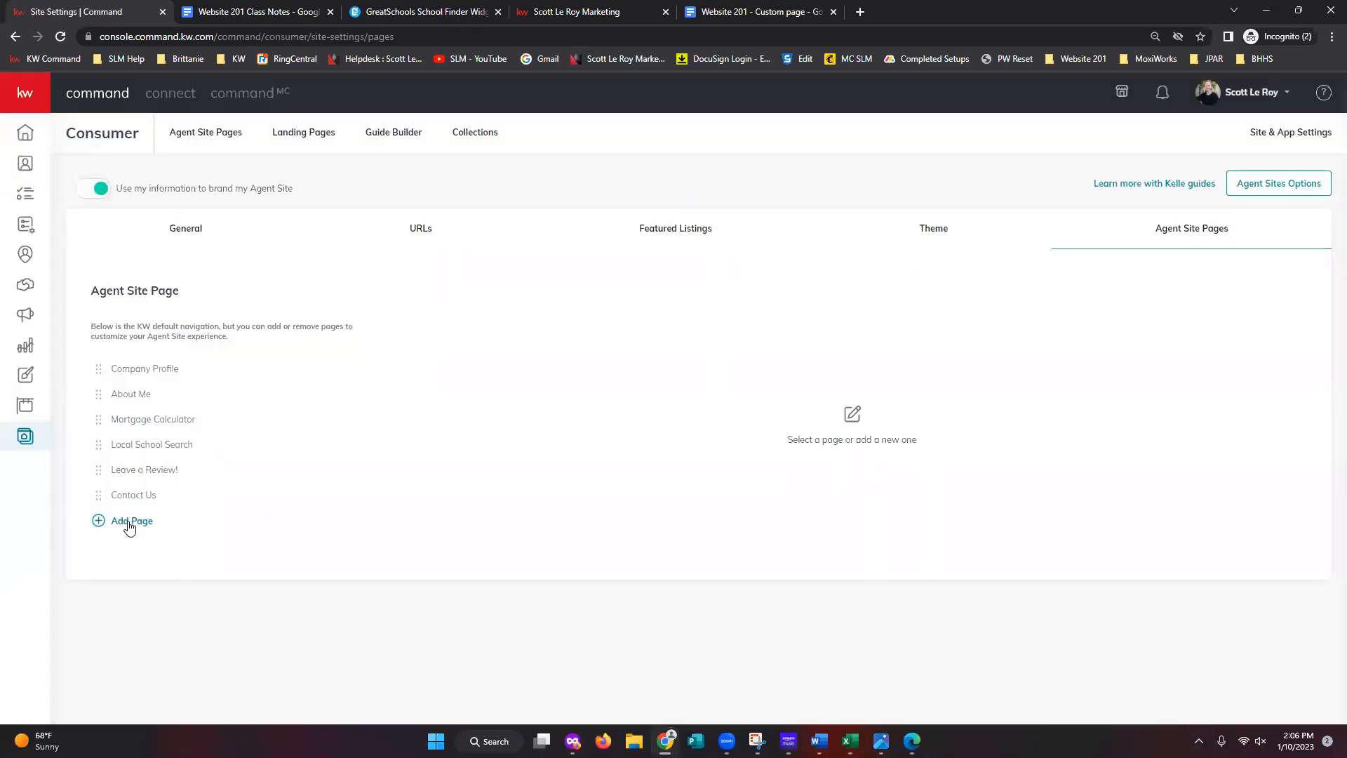
pyautogui.click(130, 523)
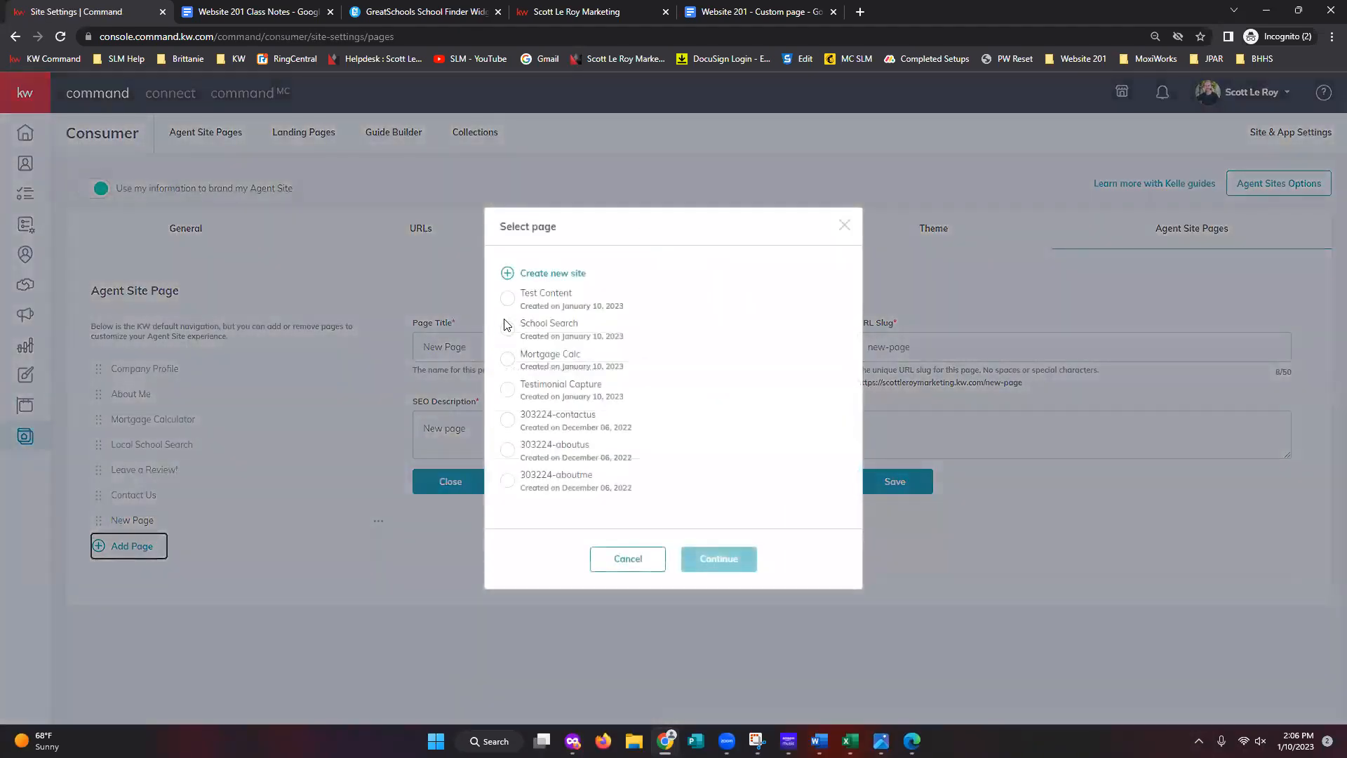
pyautogui.click(507, 298)
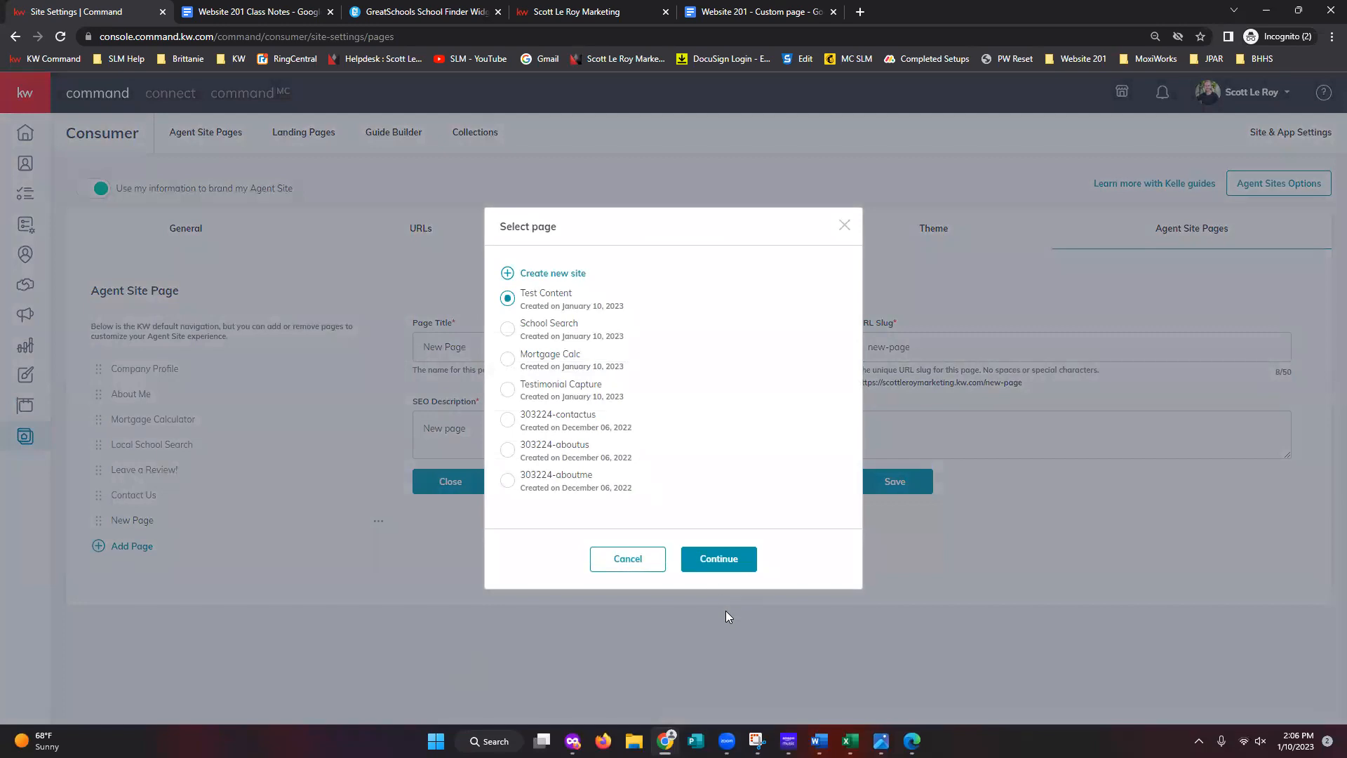
pyautogui.click(726, 565)
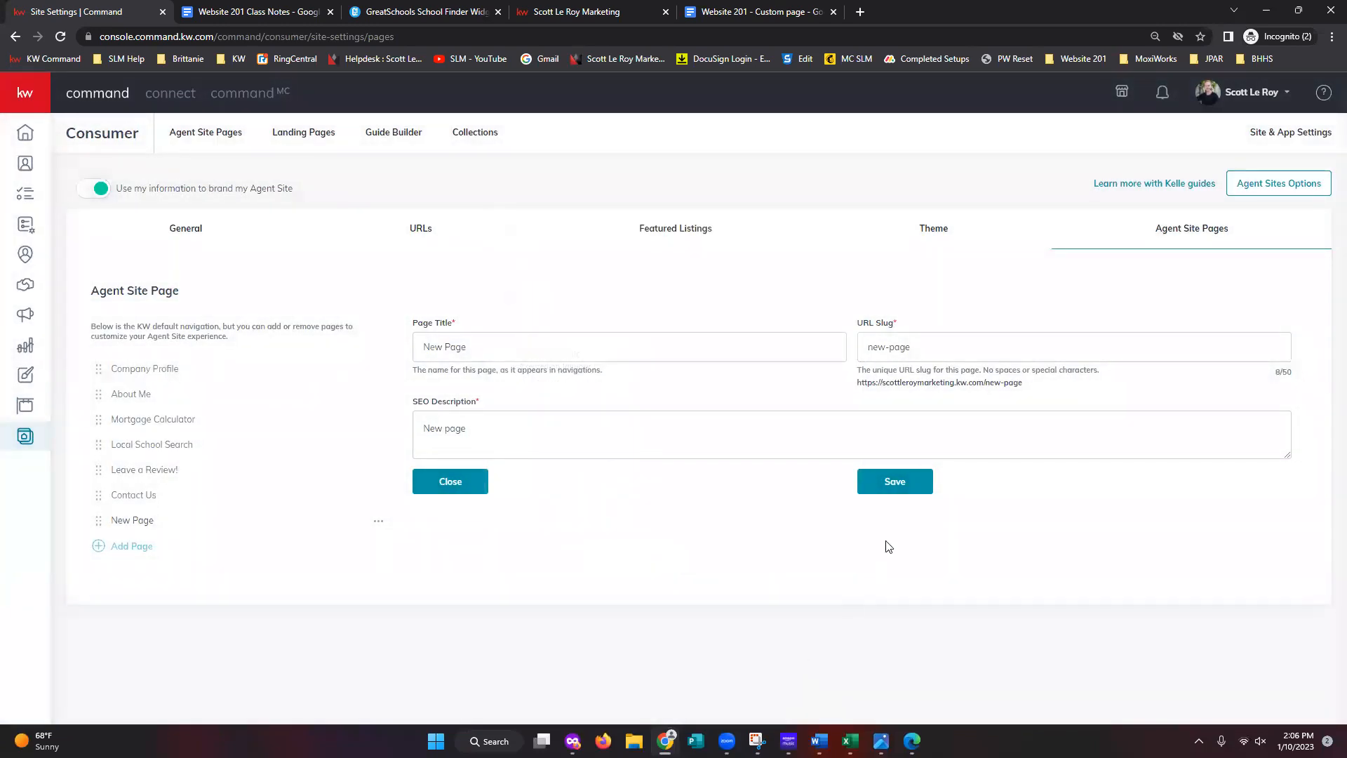
pyautogui.click(896, 483)
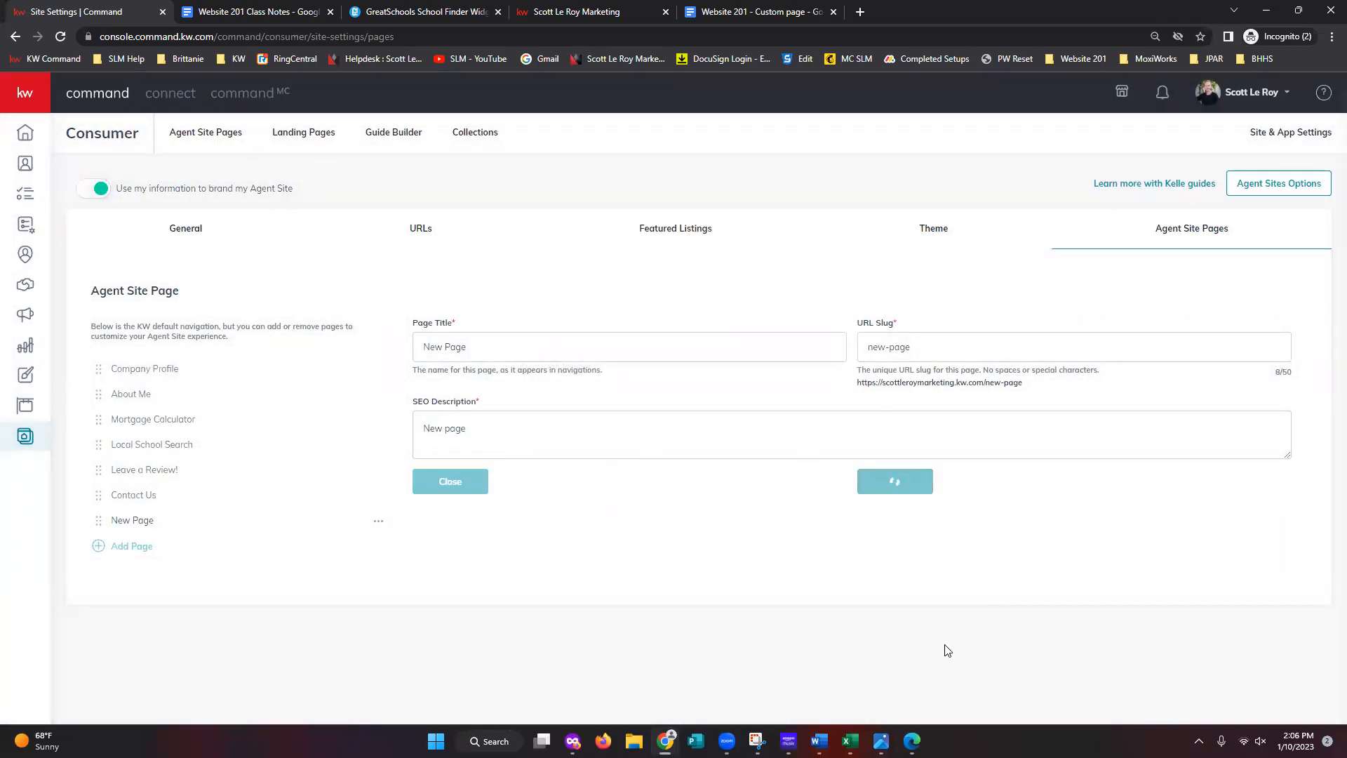
# - Copy the new page's URL text
pyautogui.tripleClick(923, 379)
pyautogui.rightClick(921, 378)
pyautogui.click(950, 395)
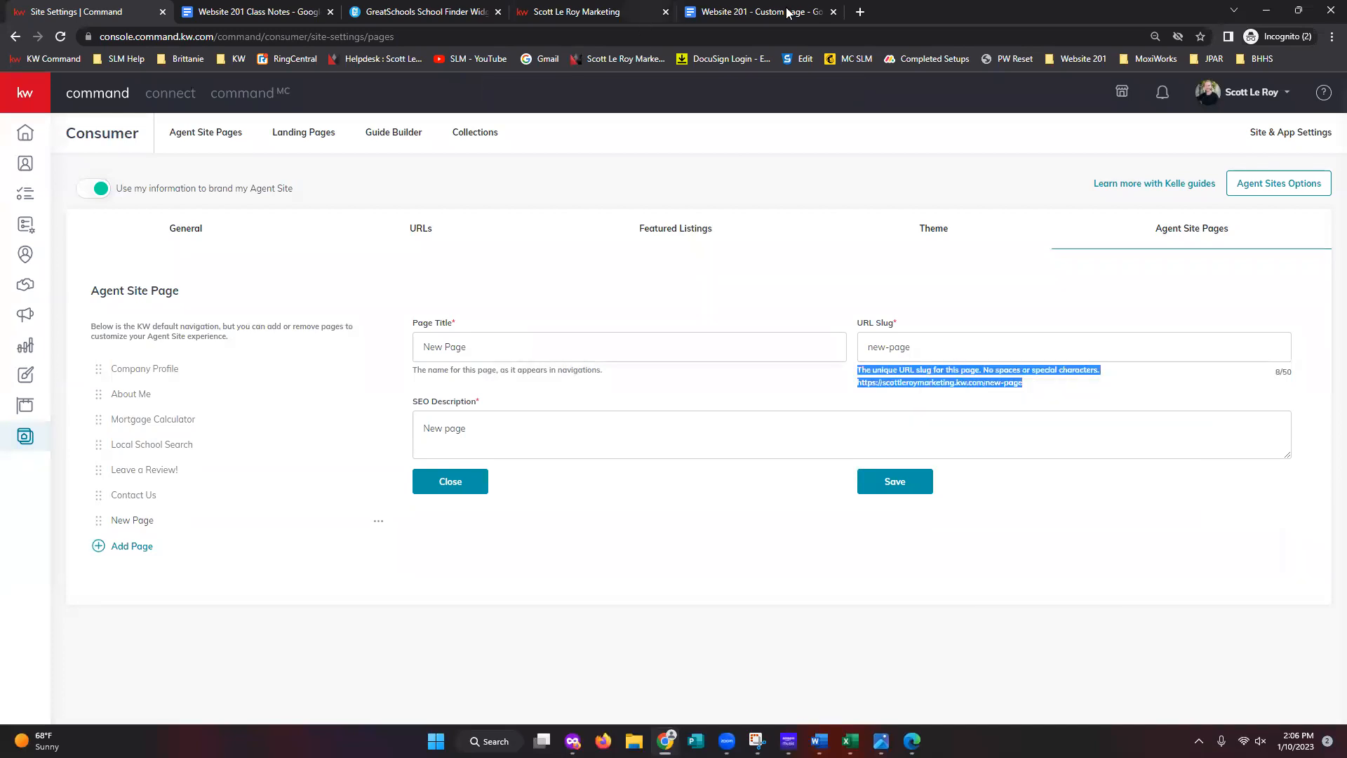
# - Paste the copied URL text into a new tab, then reload the live agent site
pyautogui.click(860, 12)
pyautogui.hotkey('ctrl', 'v')
pyautogui.press('Return')
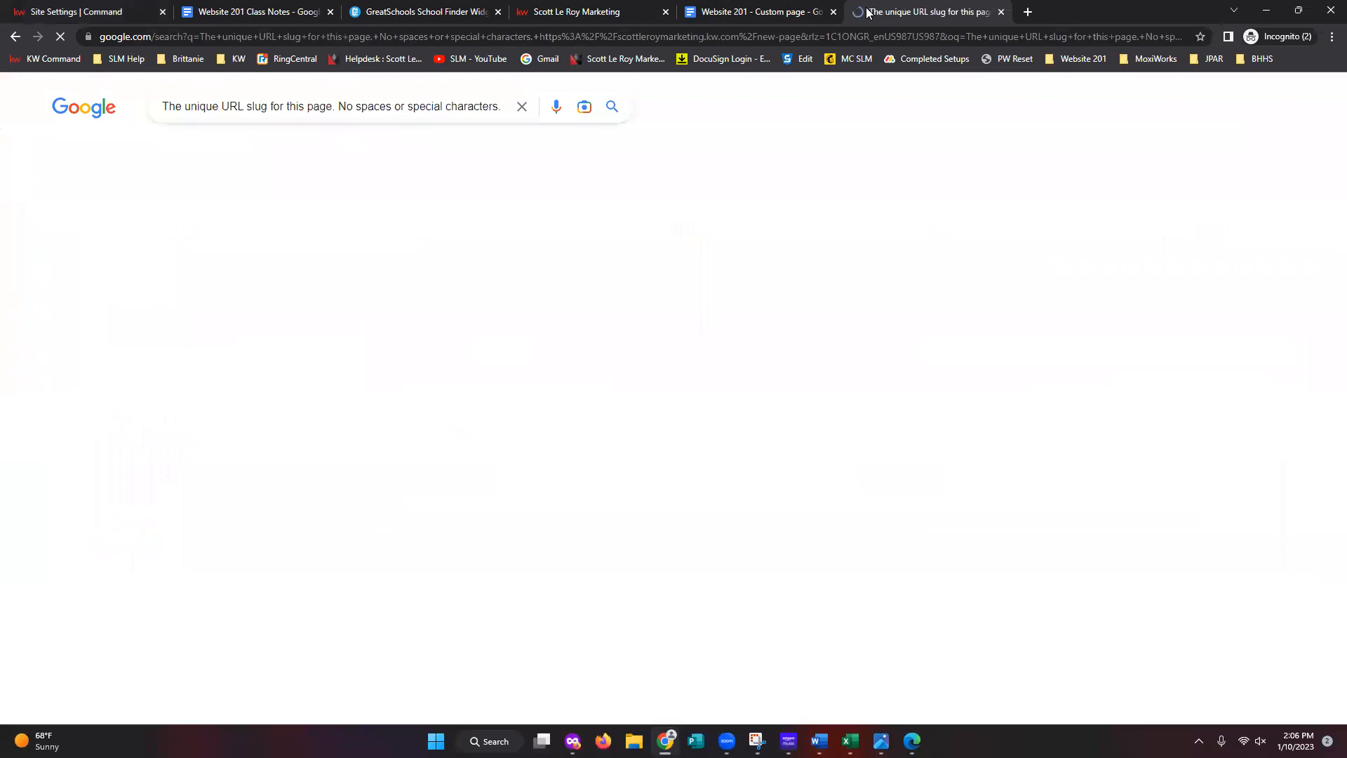
pyautogui.hotkey('ctrl', 'shift', 'Tab')
pyautogui.hotkey('ctrl', 'shift', 'Tab')
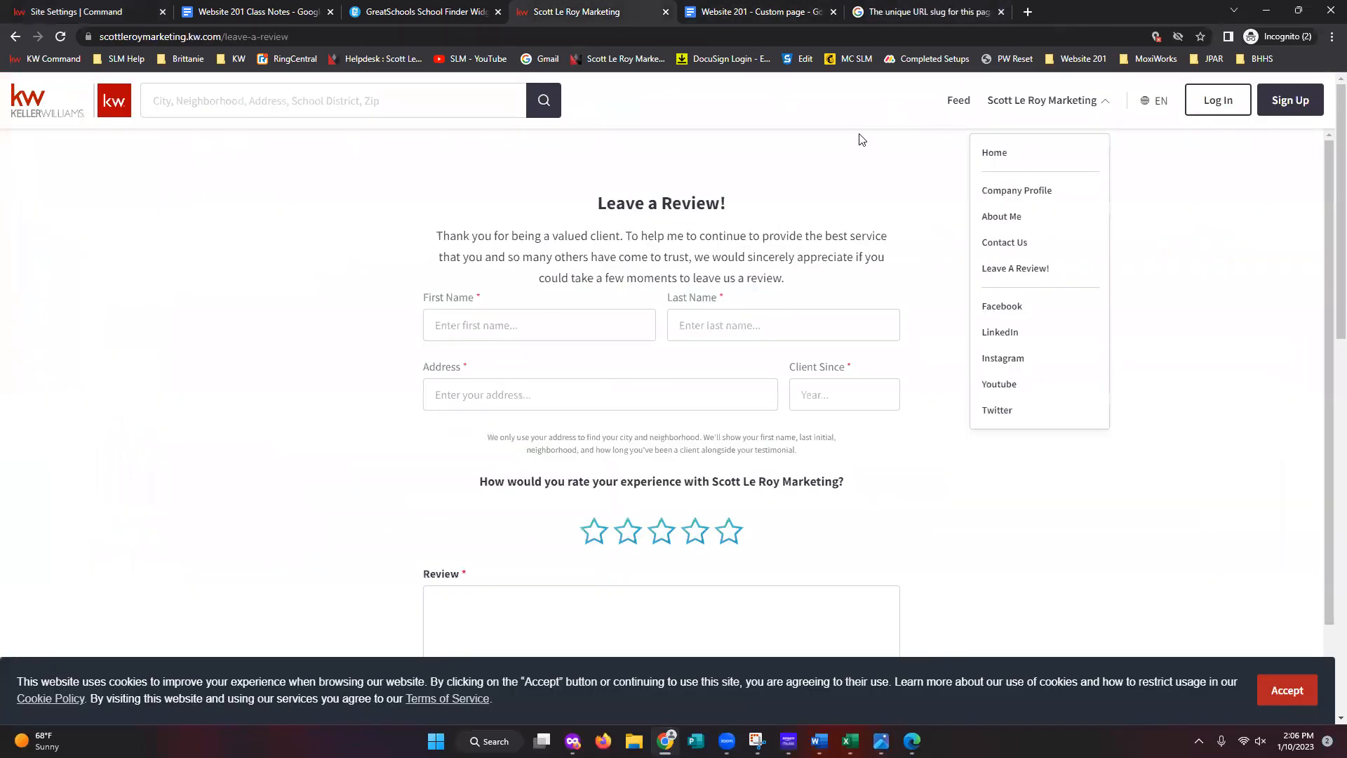
pyautogui.click(874, 36)
pyautogui.press('Return')
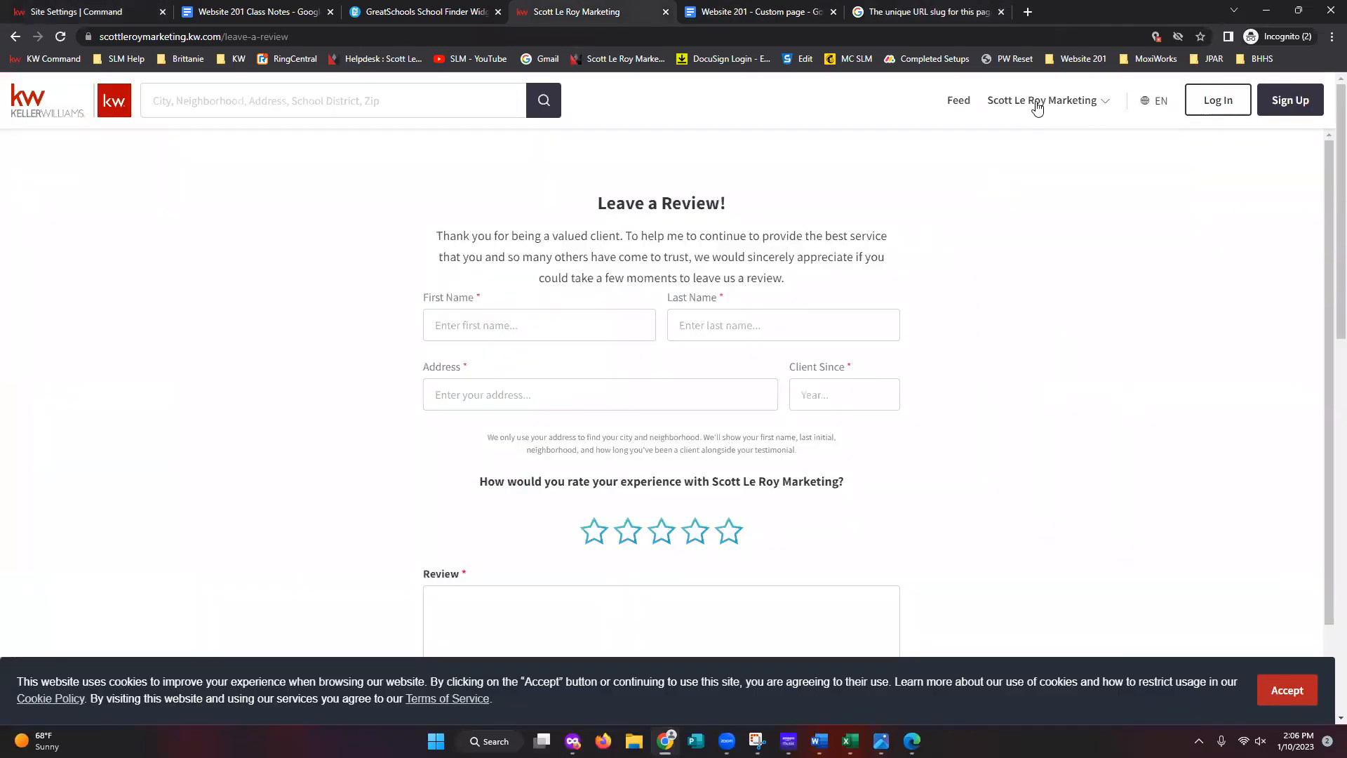
# - Open New Page from the live site menu and review its SOLD Properties listings
pyautogui.click(1039, 101)
pyautogui.click(1026, 343)
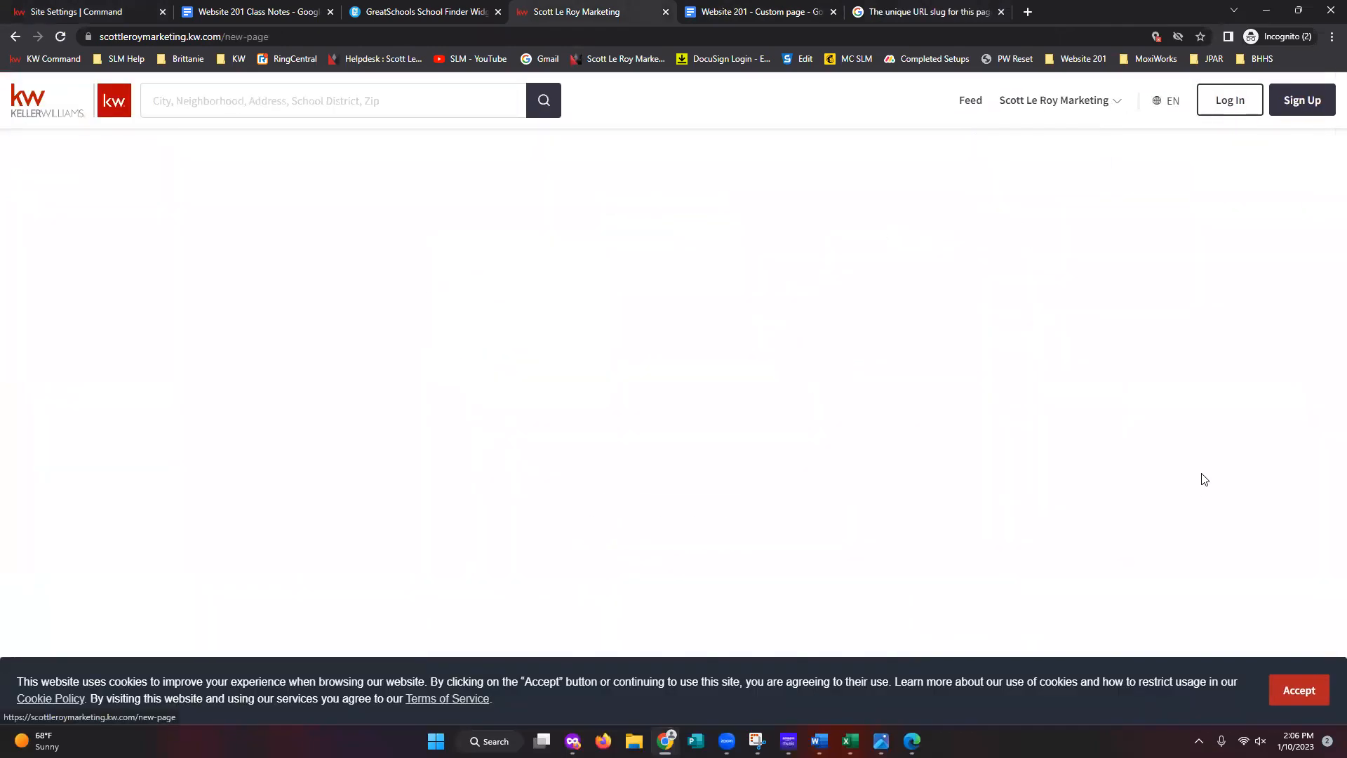
pyautogui.scroll(-2, 1067, 452)
pyautogui.scroll(-8, 1074, 491)
pyautogui.scroll(6, 1061, 493)
pyautogui.scroll(-2, 912, 477)
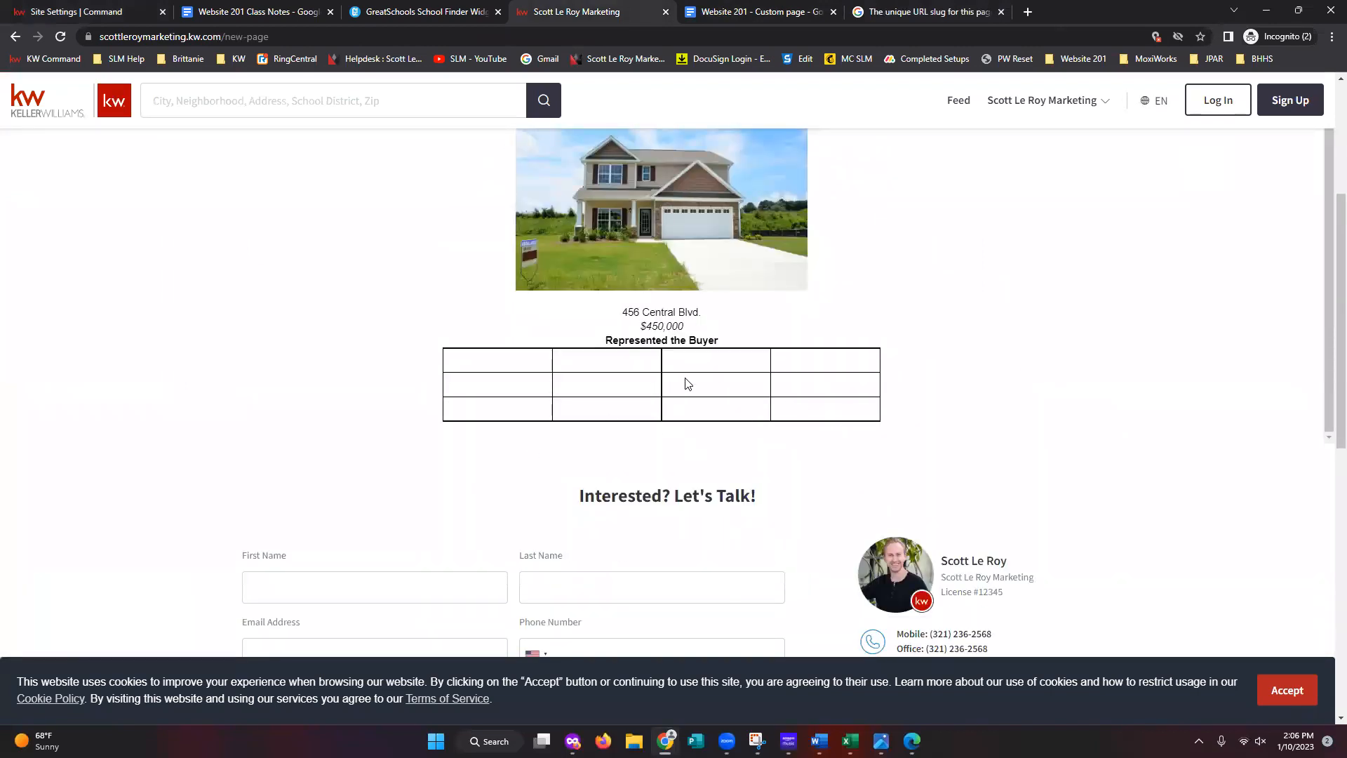
pyautogui.scroll(1, 692, 426)
pyautogui.scroll(-1, 688, 421)
pyautogui.scroll(5, 724, 398)
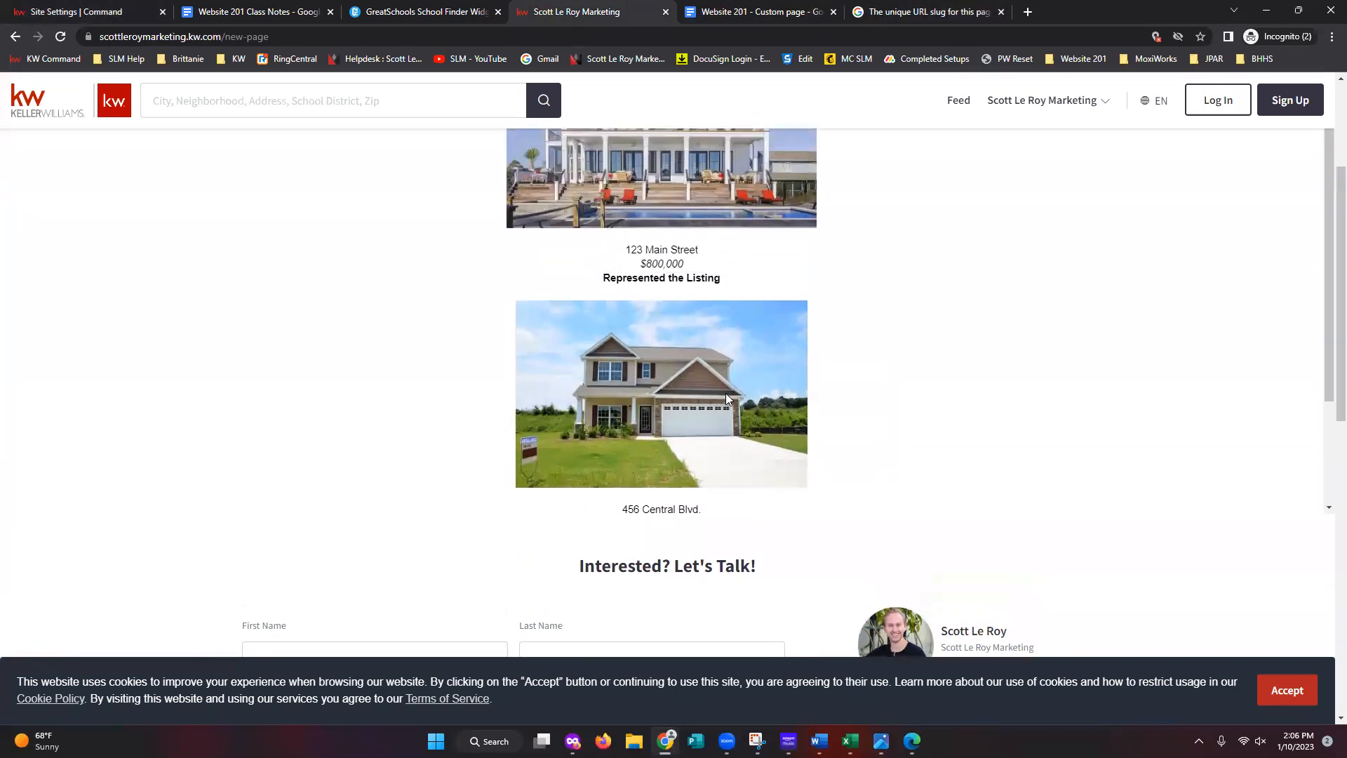
pyautogui.scroll(1, 749, 413)
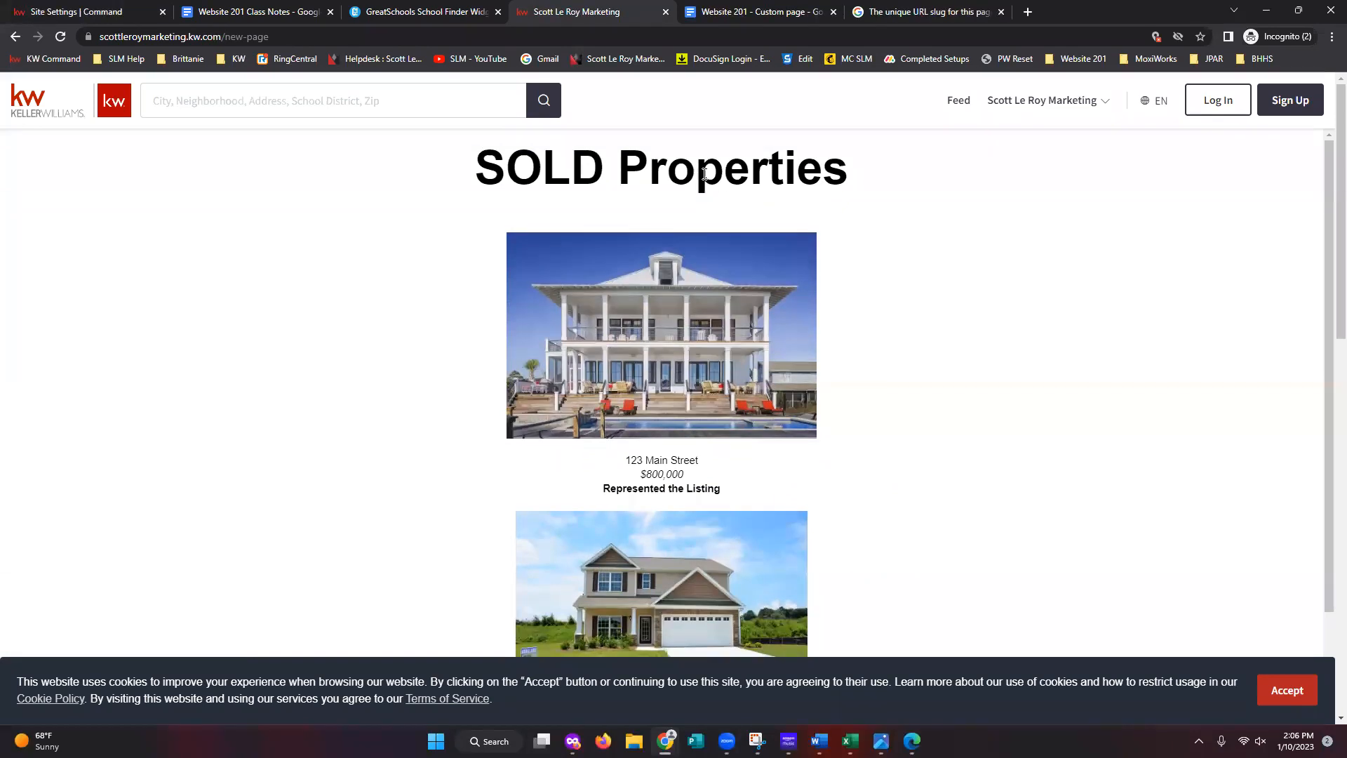
pyautogui.scroll(-2, 673, 491)
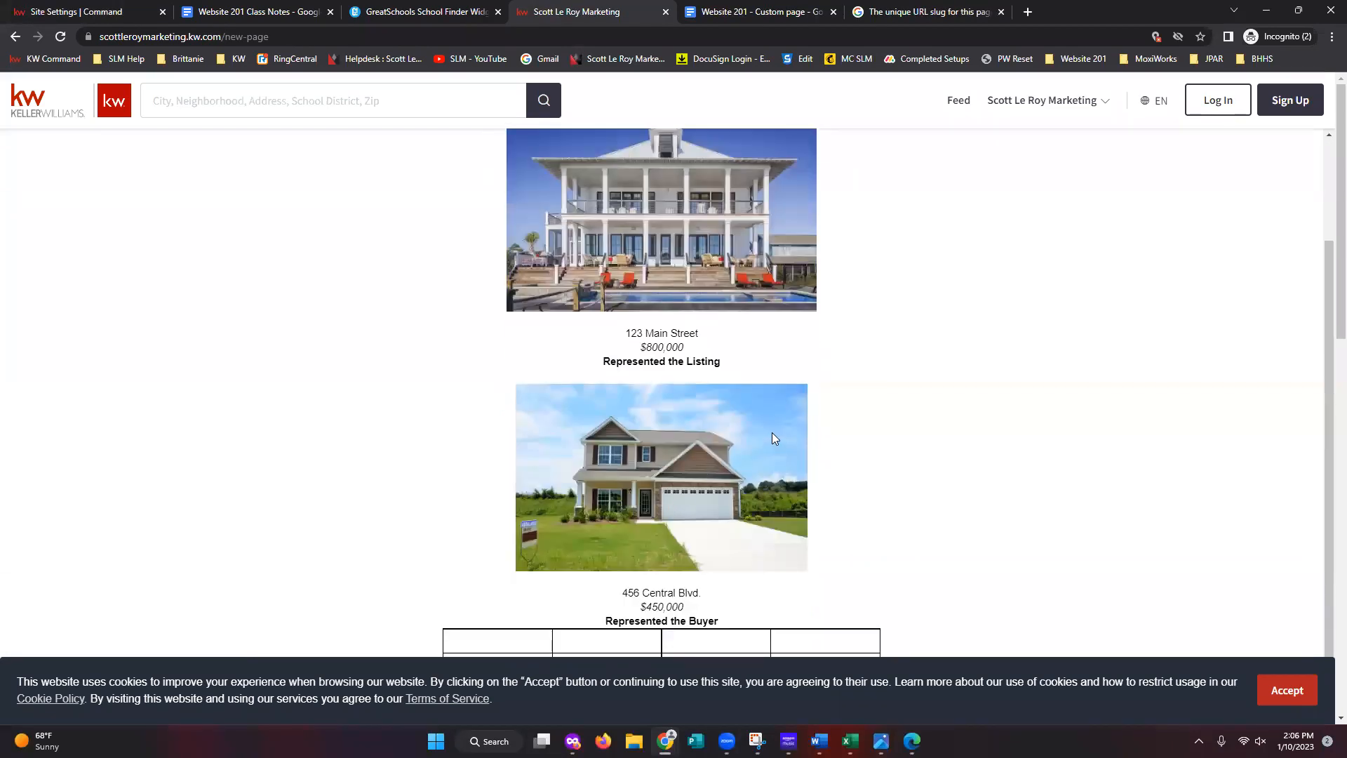
pyautogui.hotkey('ctrl', '-')
pyautogui.hotkey('ctrl', '-')
pyautogui.hotkey('ctrl', '-')
pyautogui.hotkey('ctrl', '-')
pyautogui.hotkey('ctrl', '-')
pyautogui.scroll(9, 772, 437)
pyautogui.scroll(-4, 772, 437)
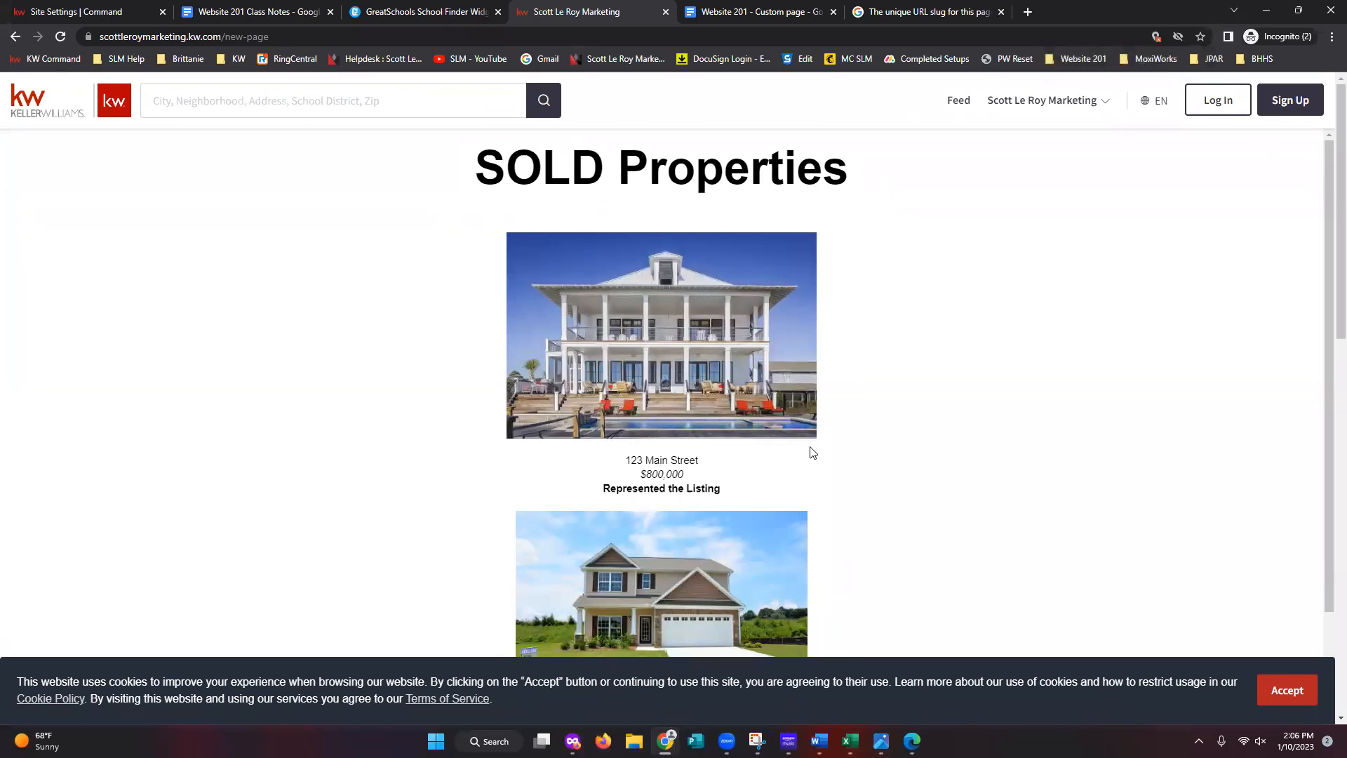
pyautogui.scroll(-2, 812, 452)
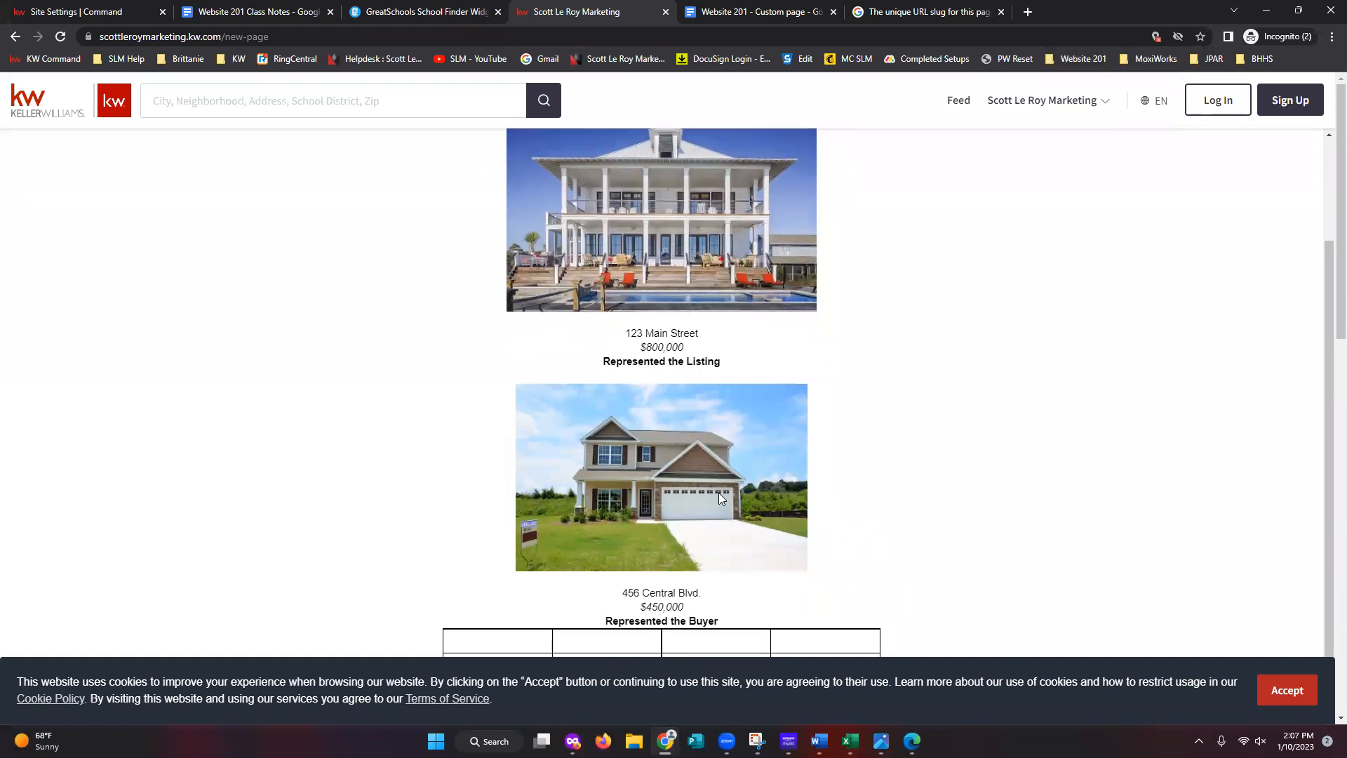
pyautogui.click(105, 12)
# - Return to the Agent Site Pages list and open Testimonial Capture's live view in a new tab
pyautogui.click(477, 570)
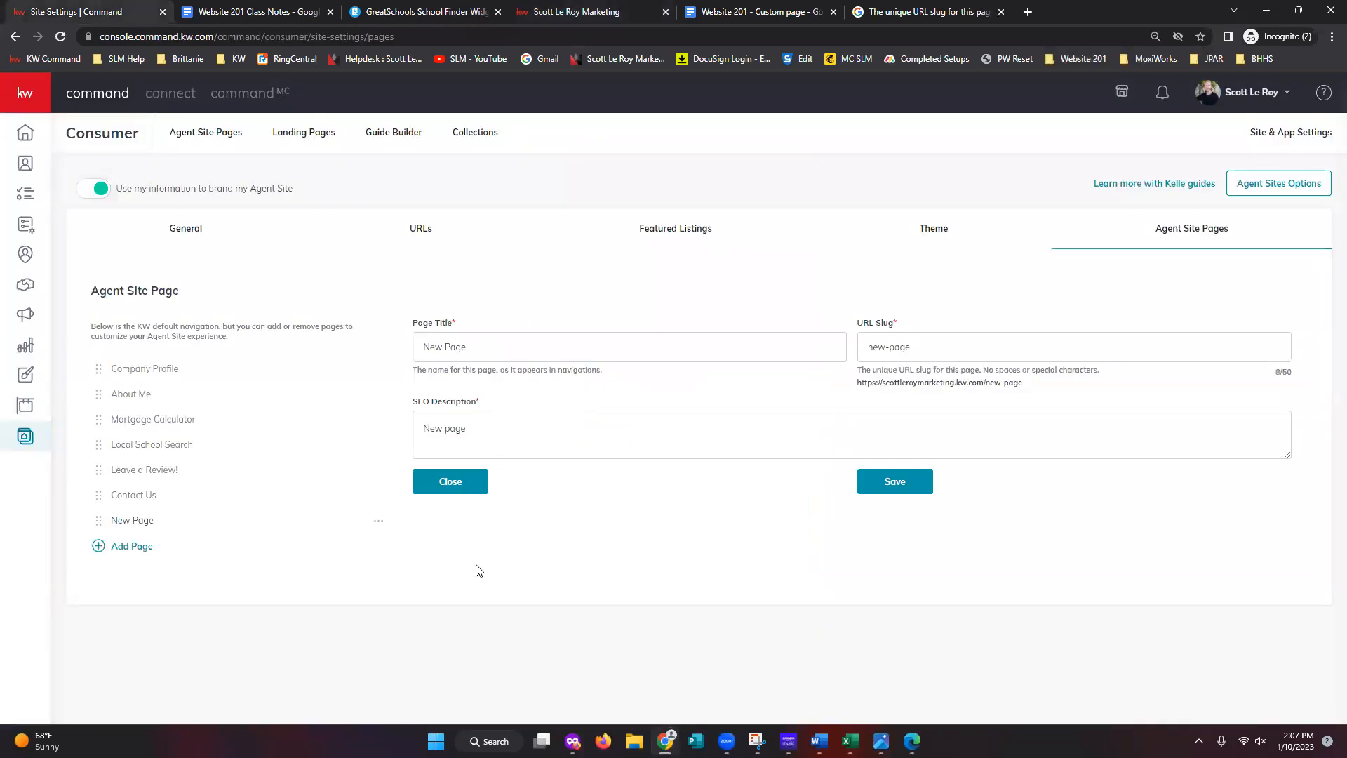
pyautogui.click(188, 133)
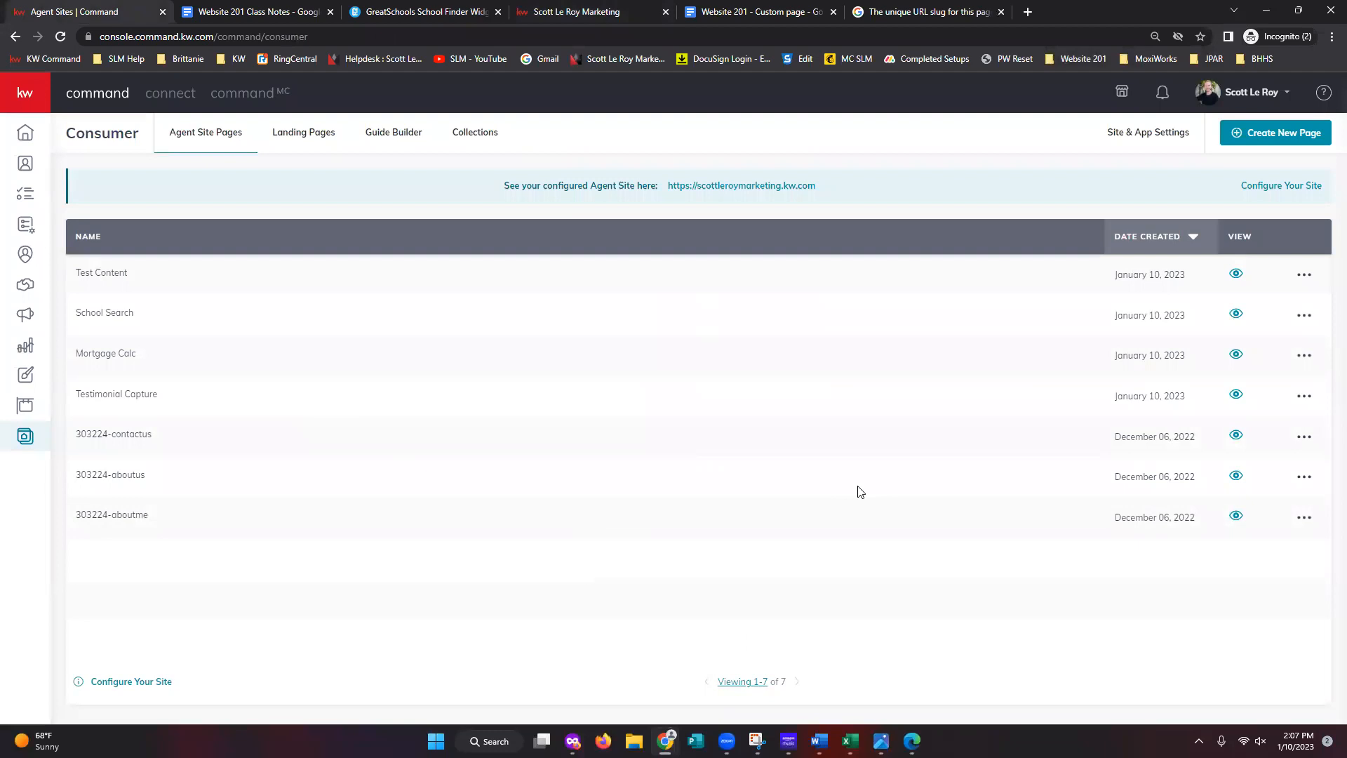
pyautogui.rightClick(1236, 396)
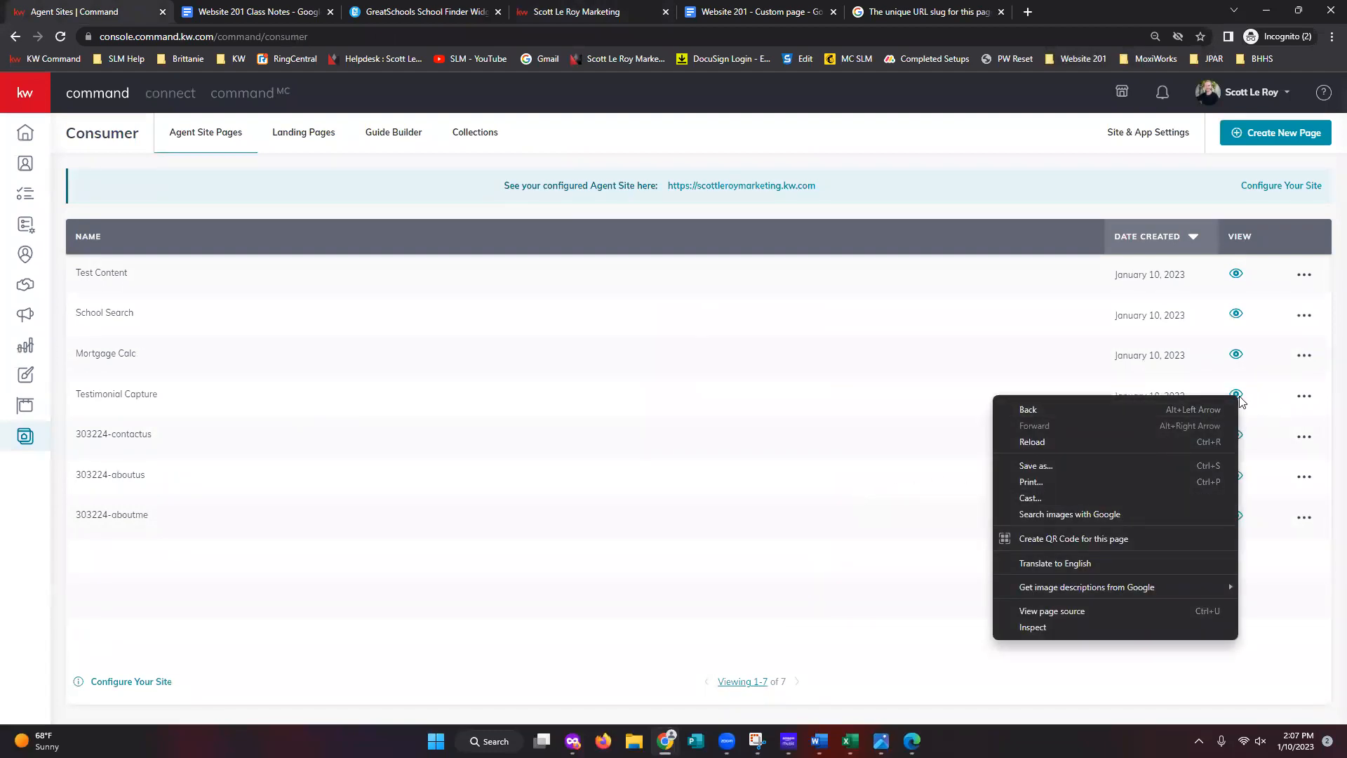
pyautogui.click(1246, 394)
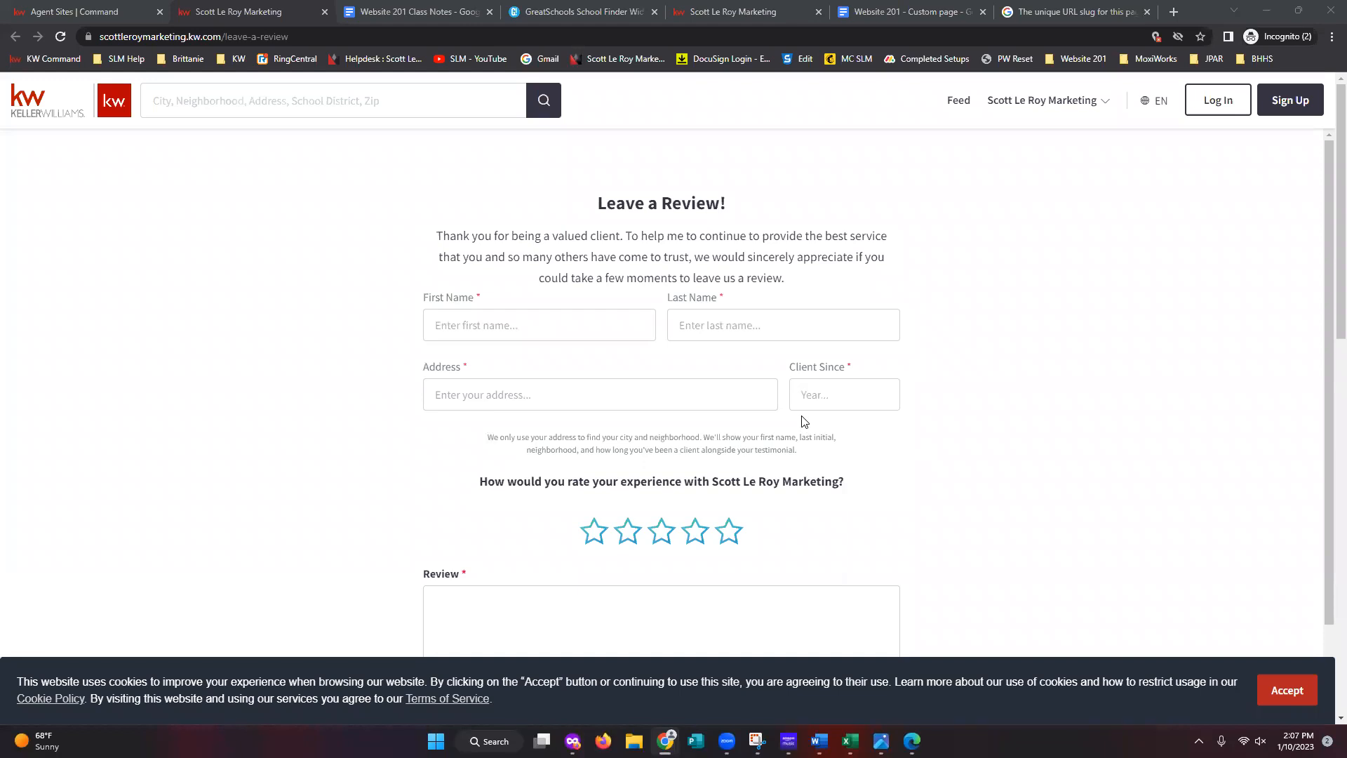
# - Rate the live review form five stars and try Preview Testimonial, leaving it unsubmitted
pyautogui.scroll(-1, 805, 421)
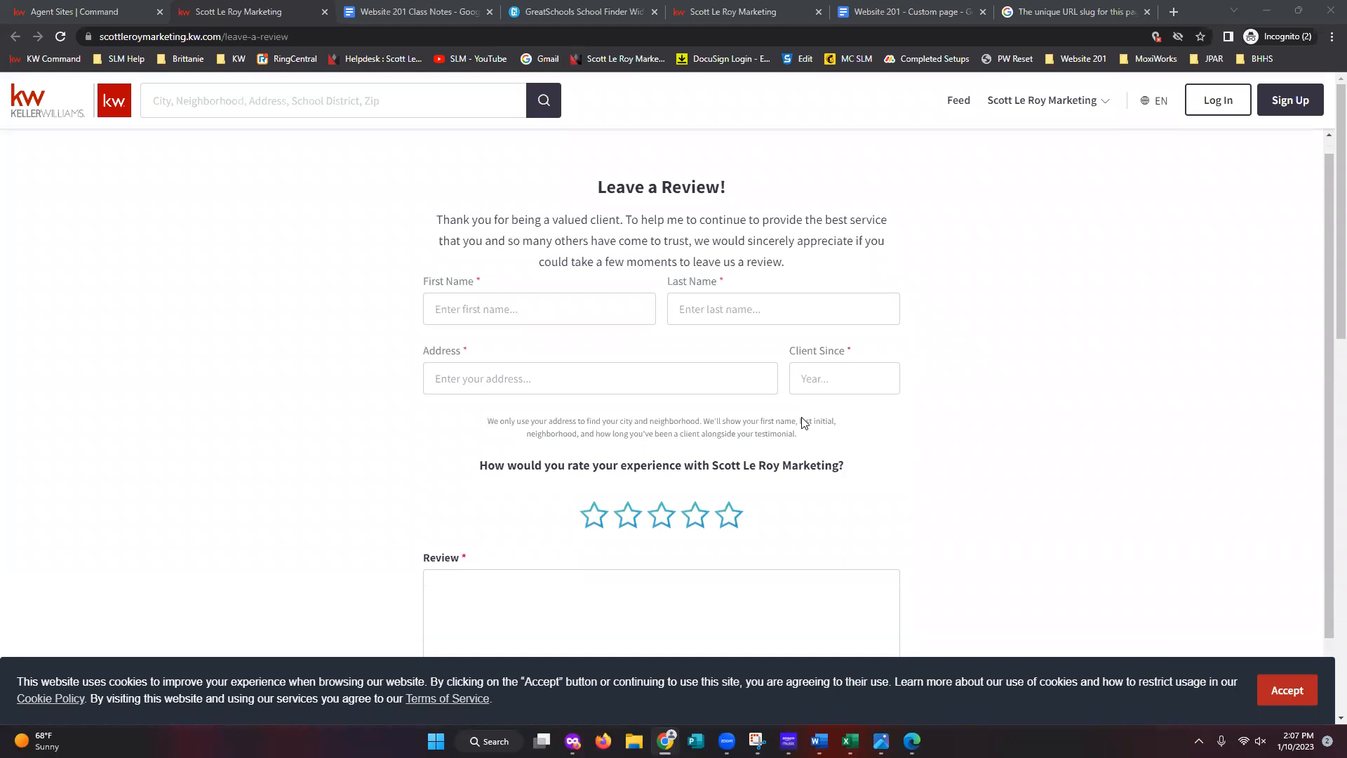
pyautogui.click(737, 473)
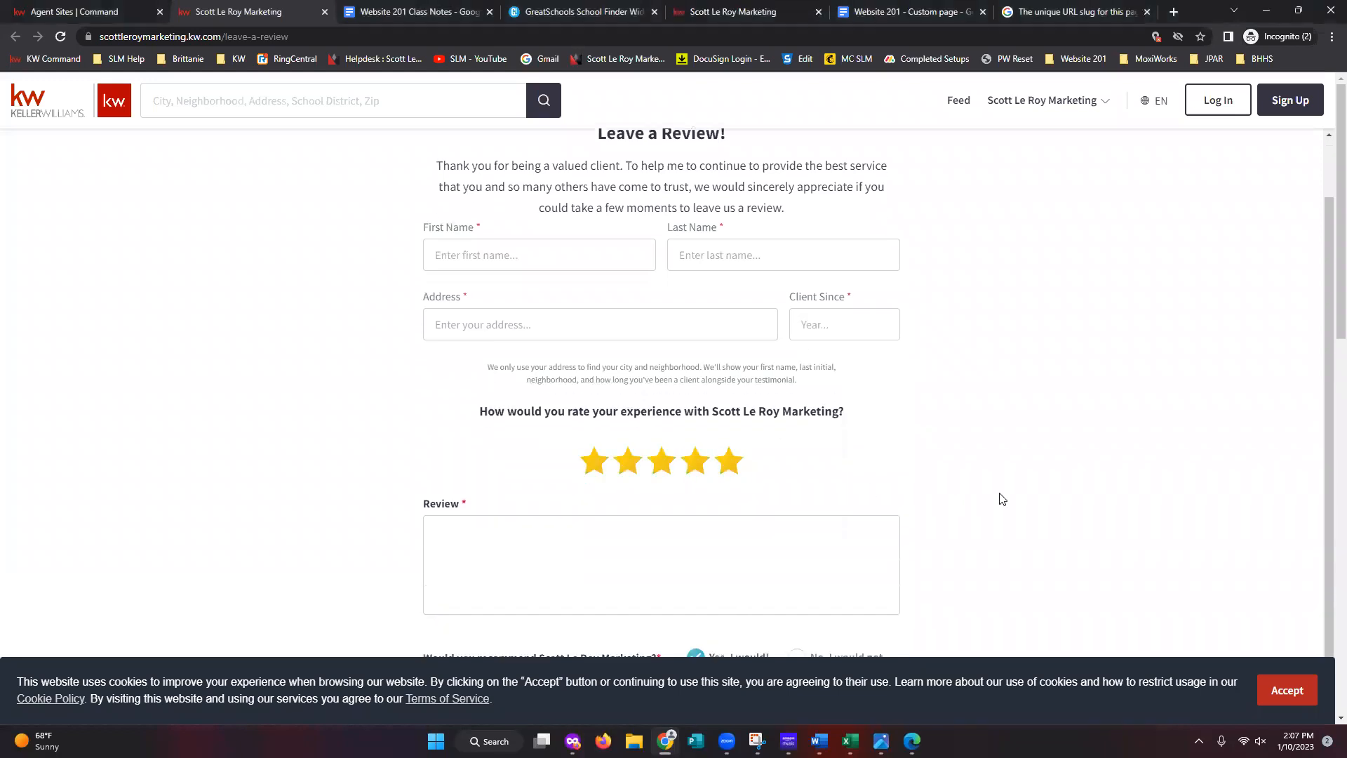
pyautogui.scroll(-1, 655, 496)
pyautogui.scroll(-4, 626, 518)
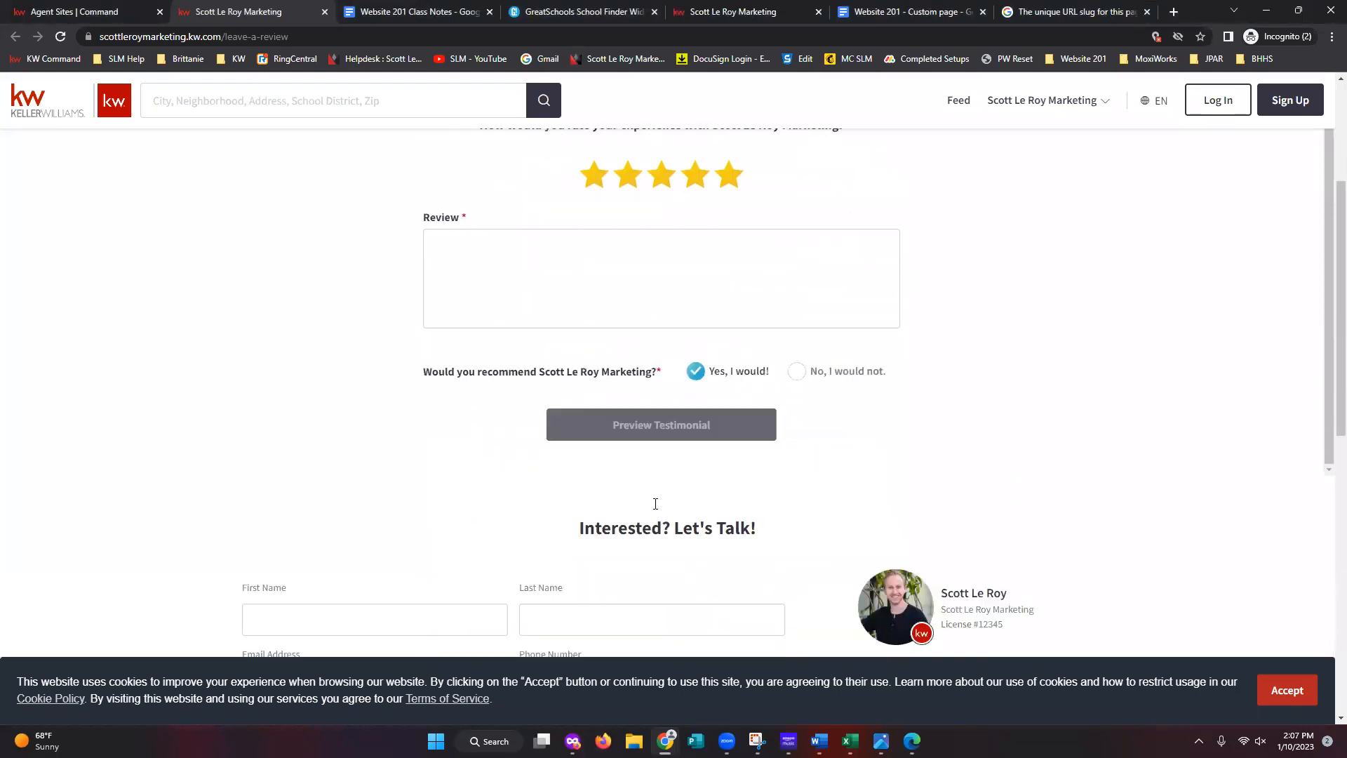
pyautogui.click(661, 401)
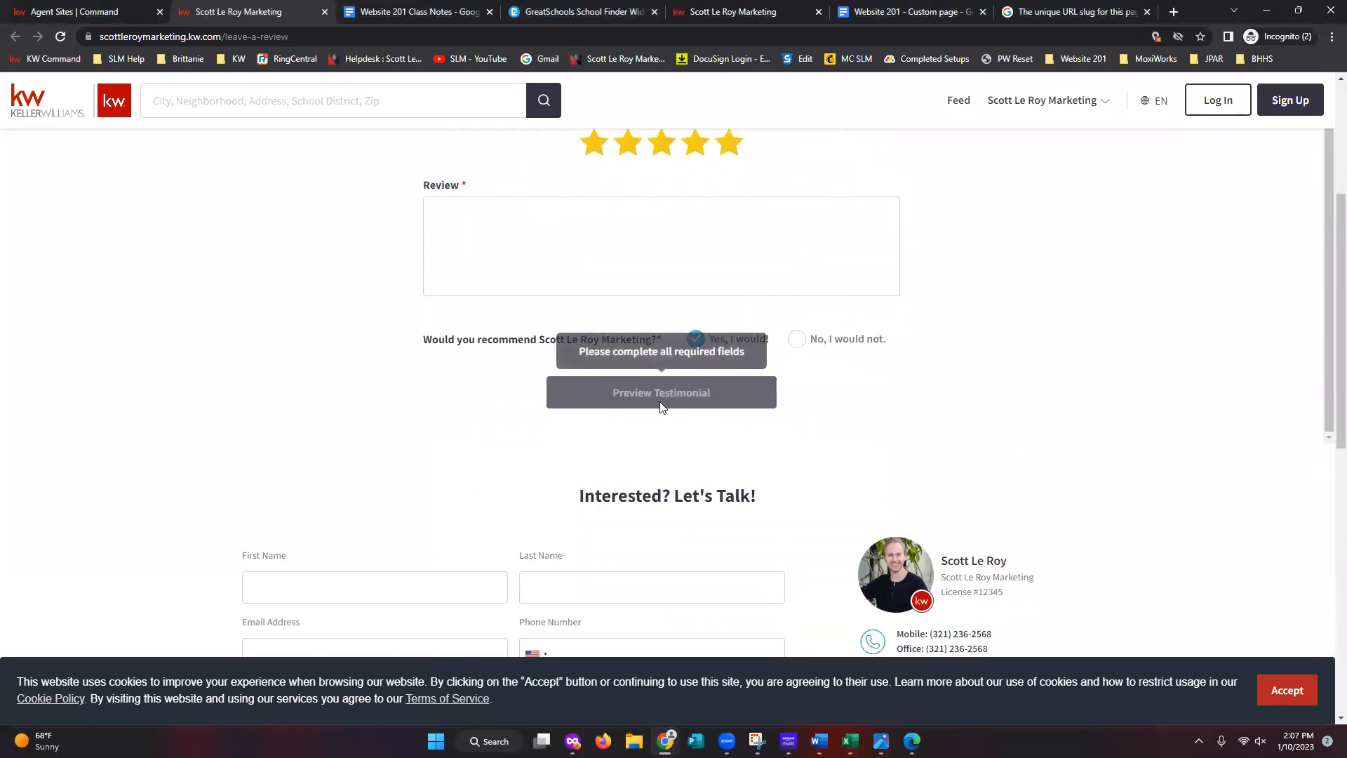
pyautogui.scroll(6, 631, 394)
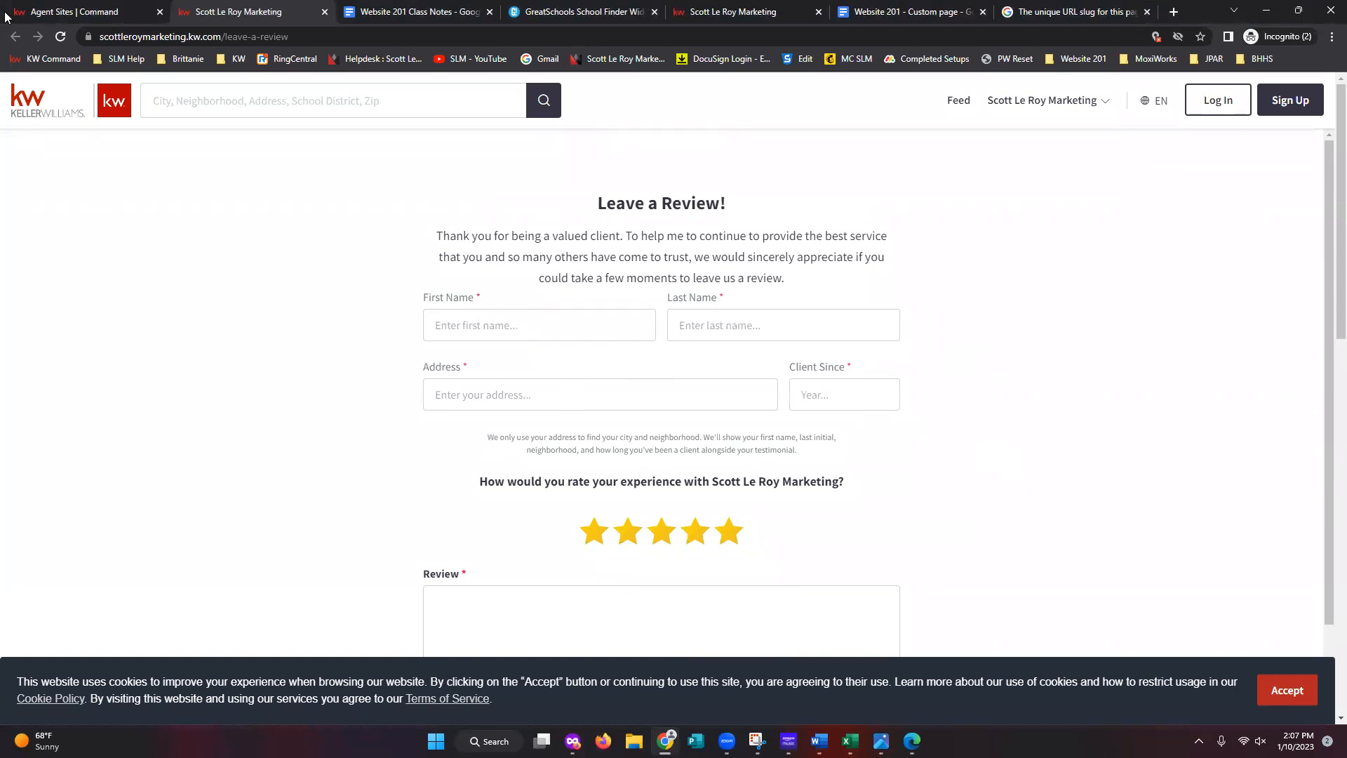
pyautogui.click(43, 12)
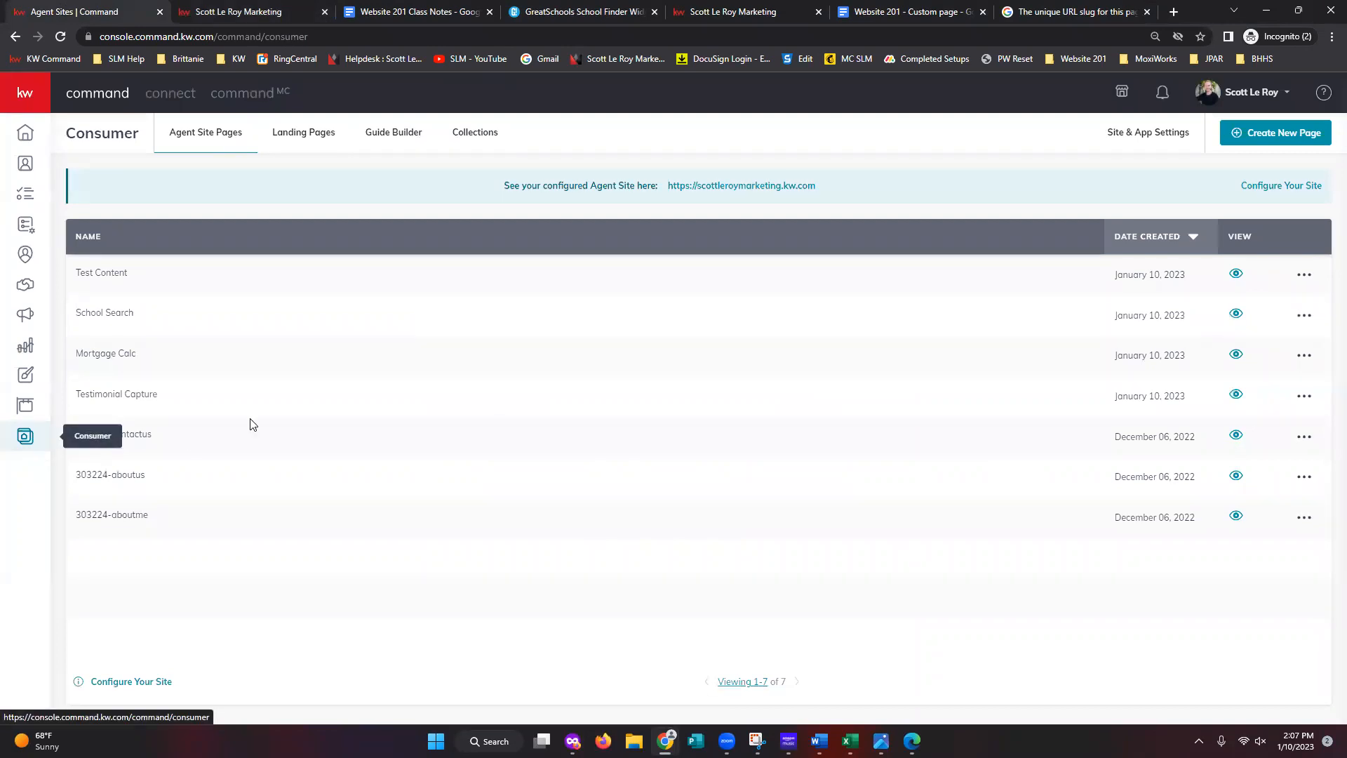
# - Create an agent site page named Reviews with a Testimonials List widget, then list unconfigured widgets
pyautogui.click(1286, 136)
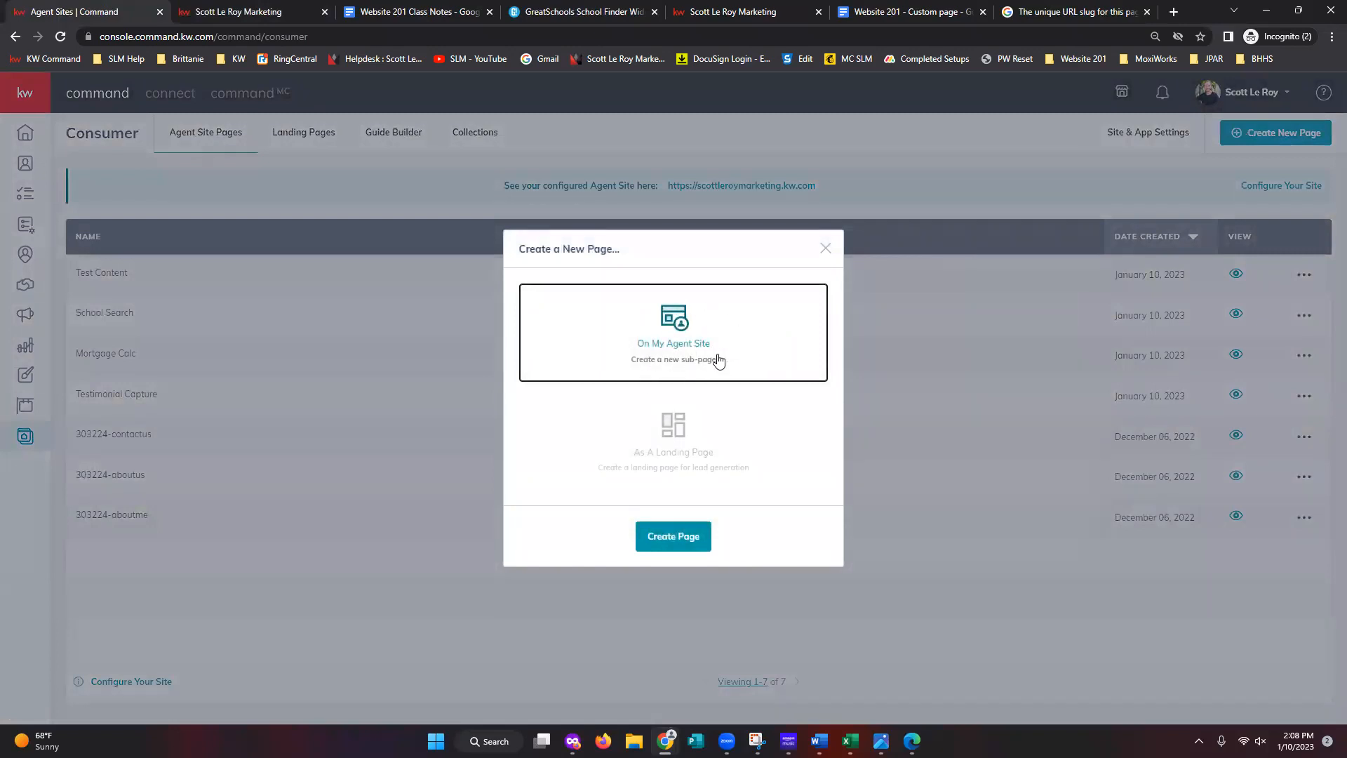
pyautogui.click(676, 543)
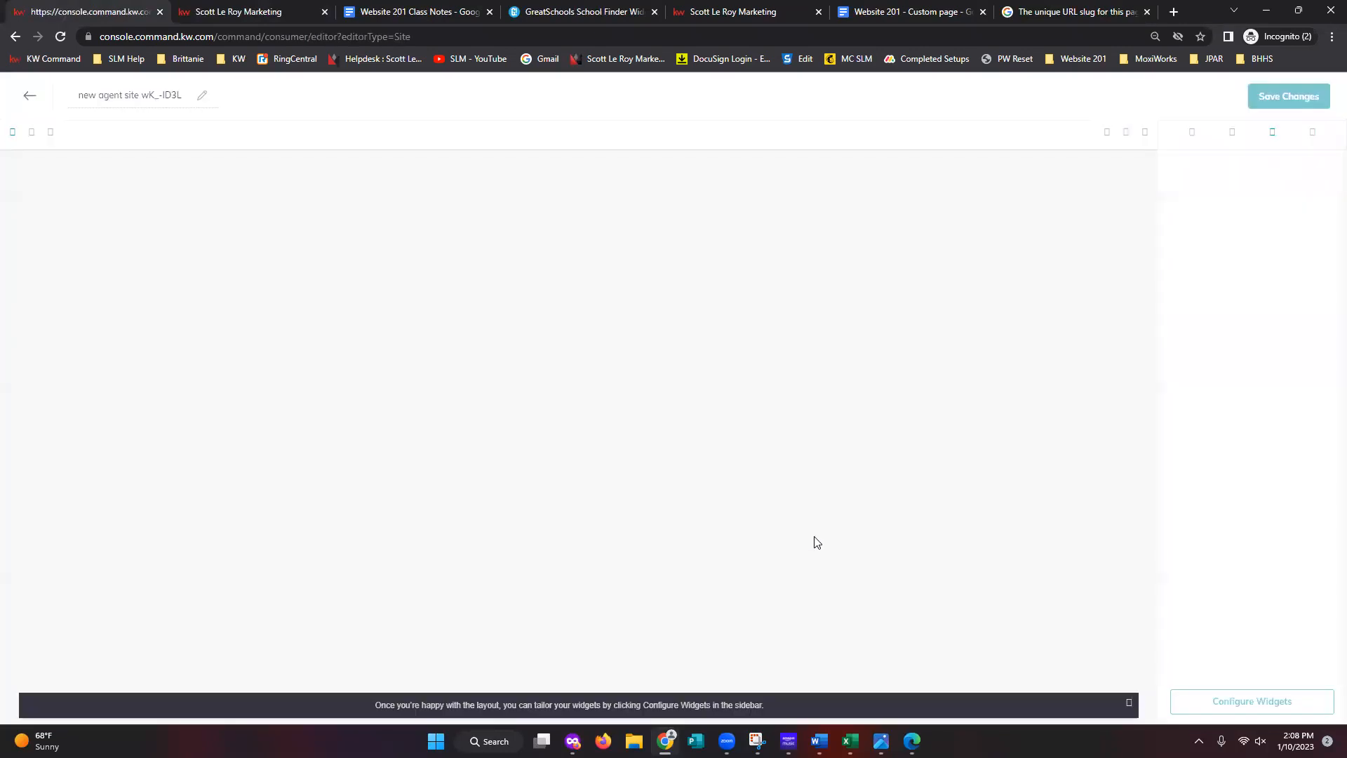
pyautogui.tripleClick(157, 99)
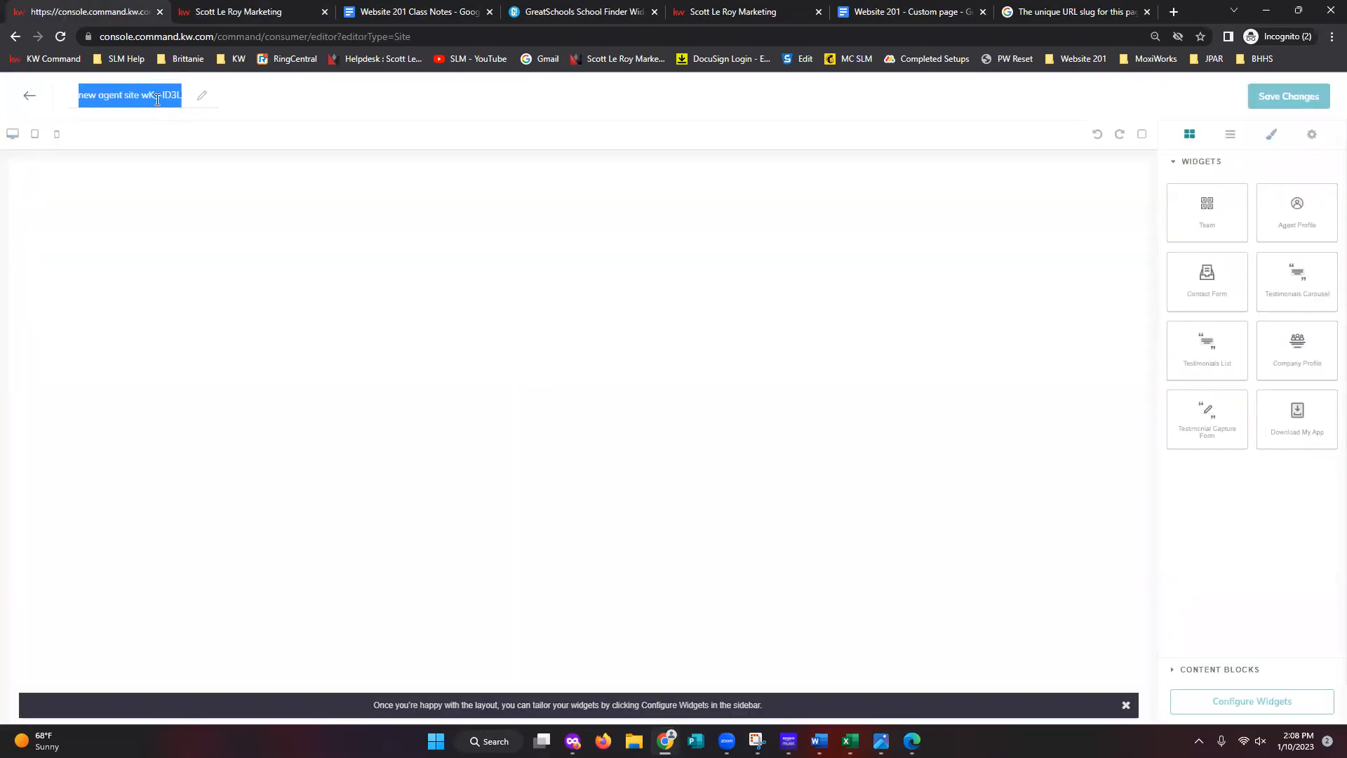
pyautogui.write('Reviews')
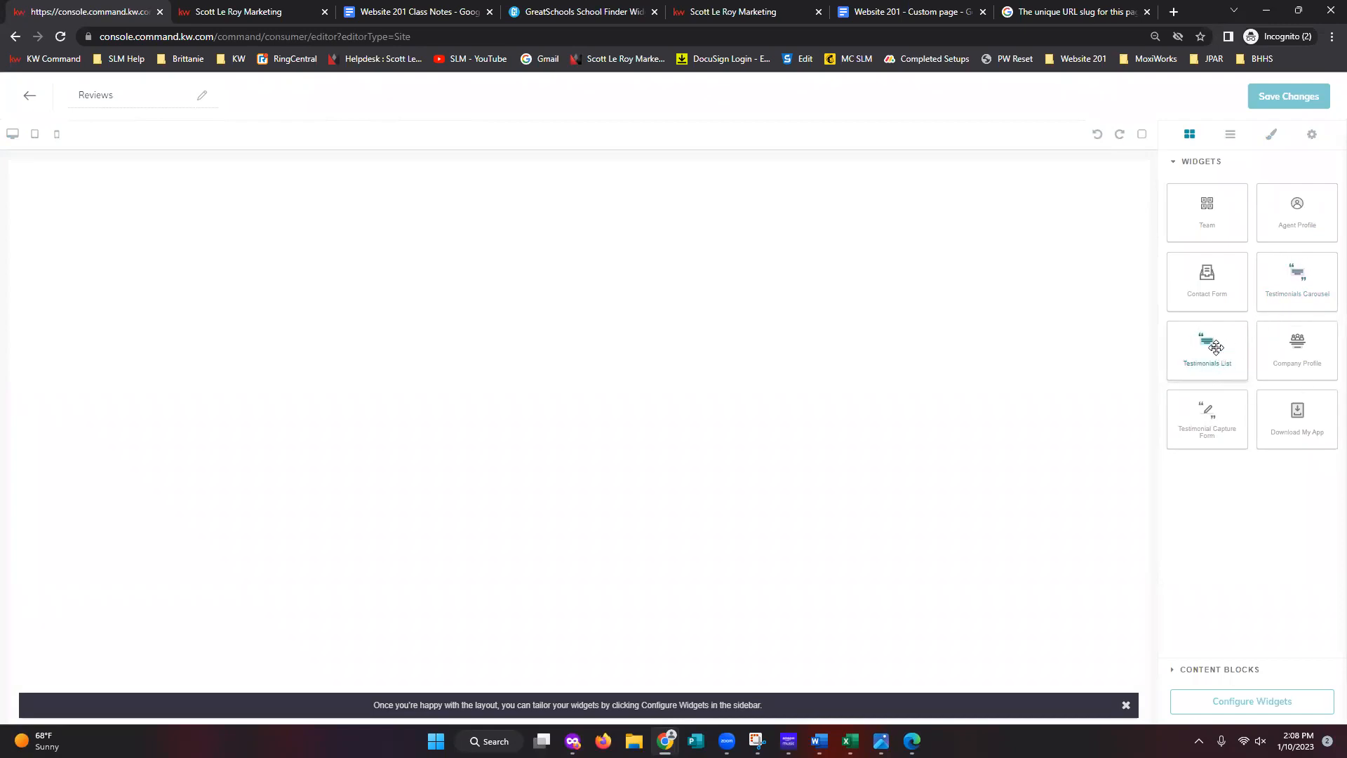
pyautogui.moveTo(1212, 339); pyautogui.dragTo(599, 211)
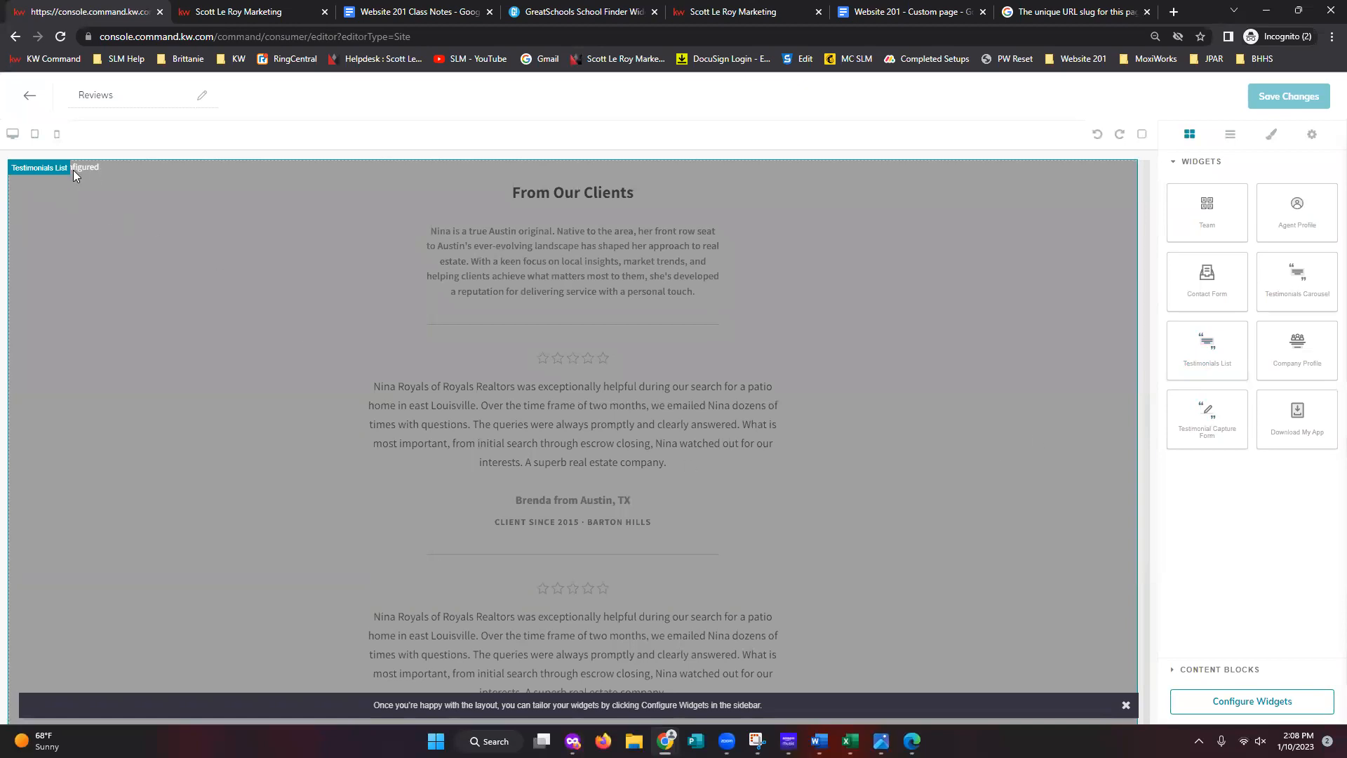
pyautogui.click(1272, 715)
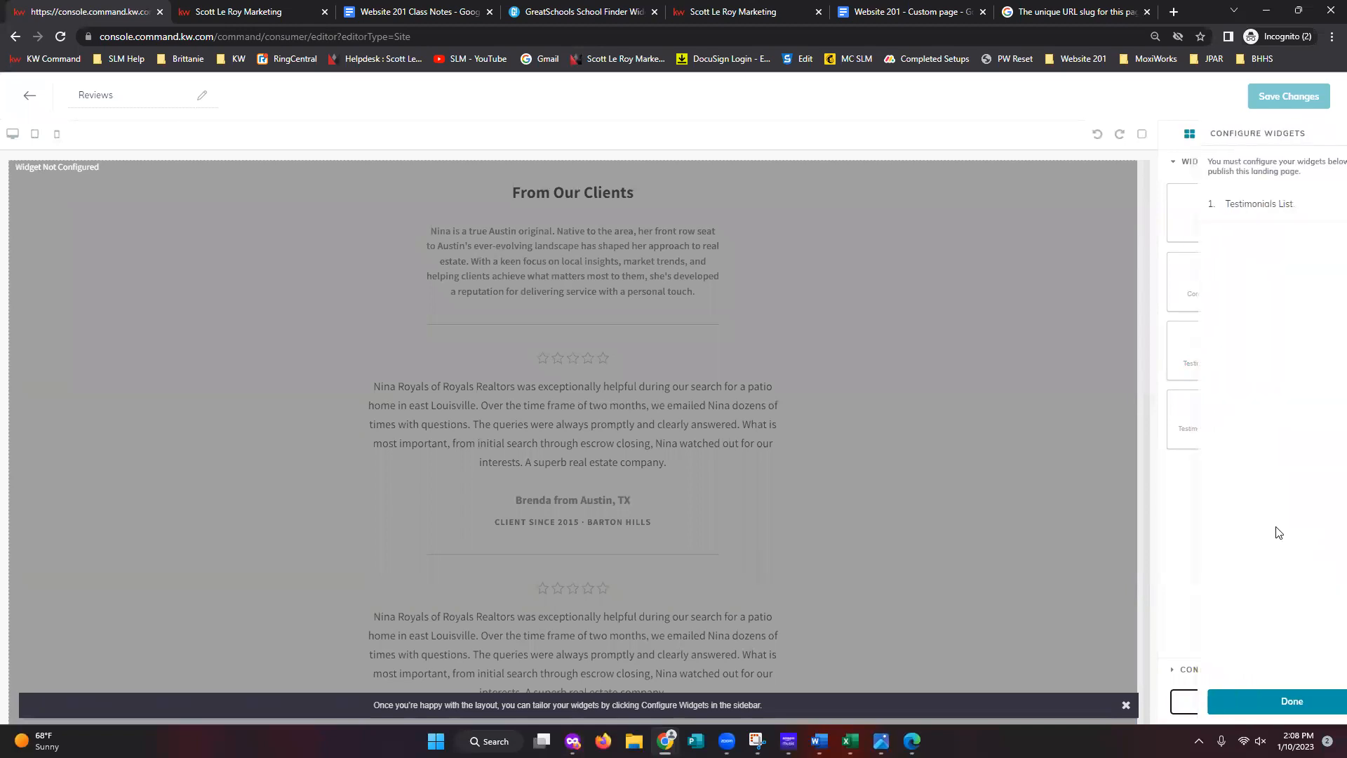
# - Give the Testimonials List the headline 'Client Reviews' and intro text starting 'See what', then apply
pyautogui.click(1229, 221)
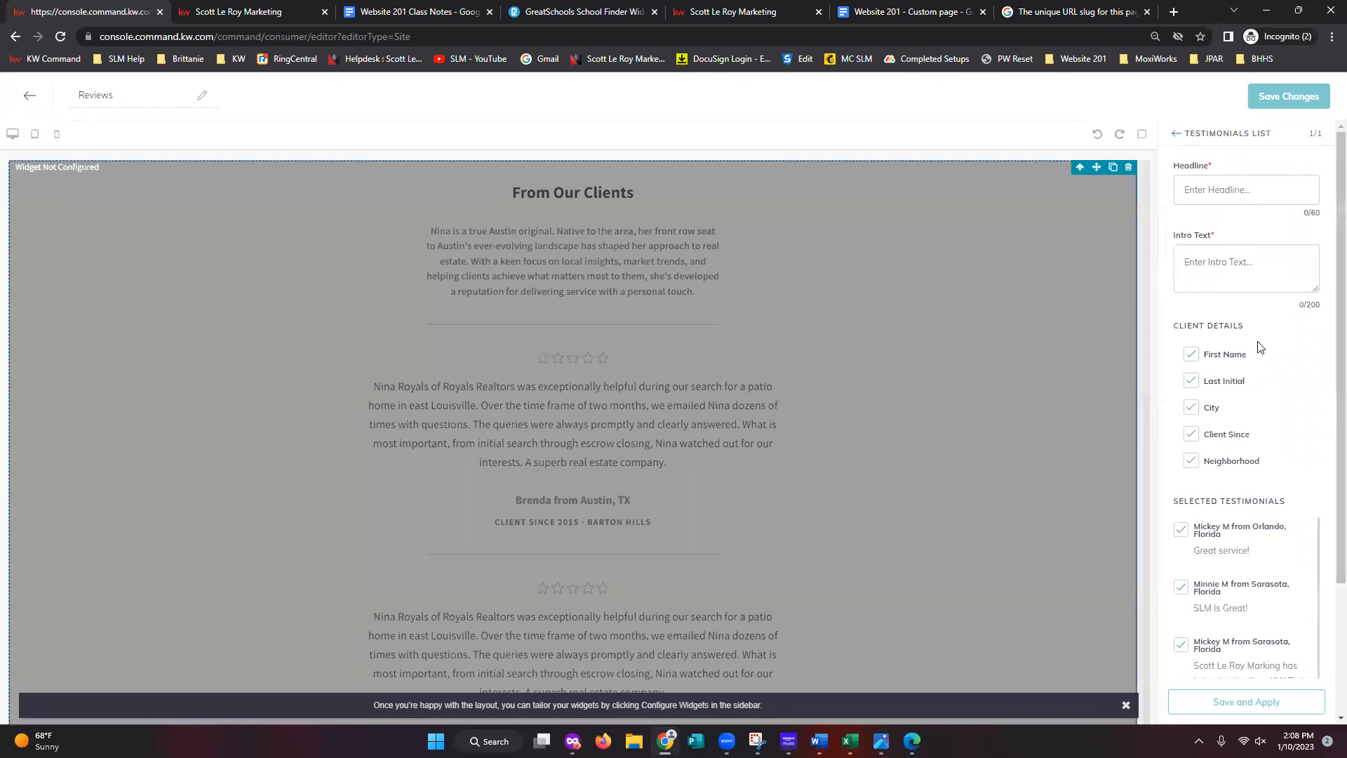
pyautogui.click(1253, 192)
pyautogui.write('Client Reviews')
pyautogui.click(1271, 253)
pyautogui.write('See what out clients have to say!')
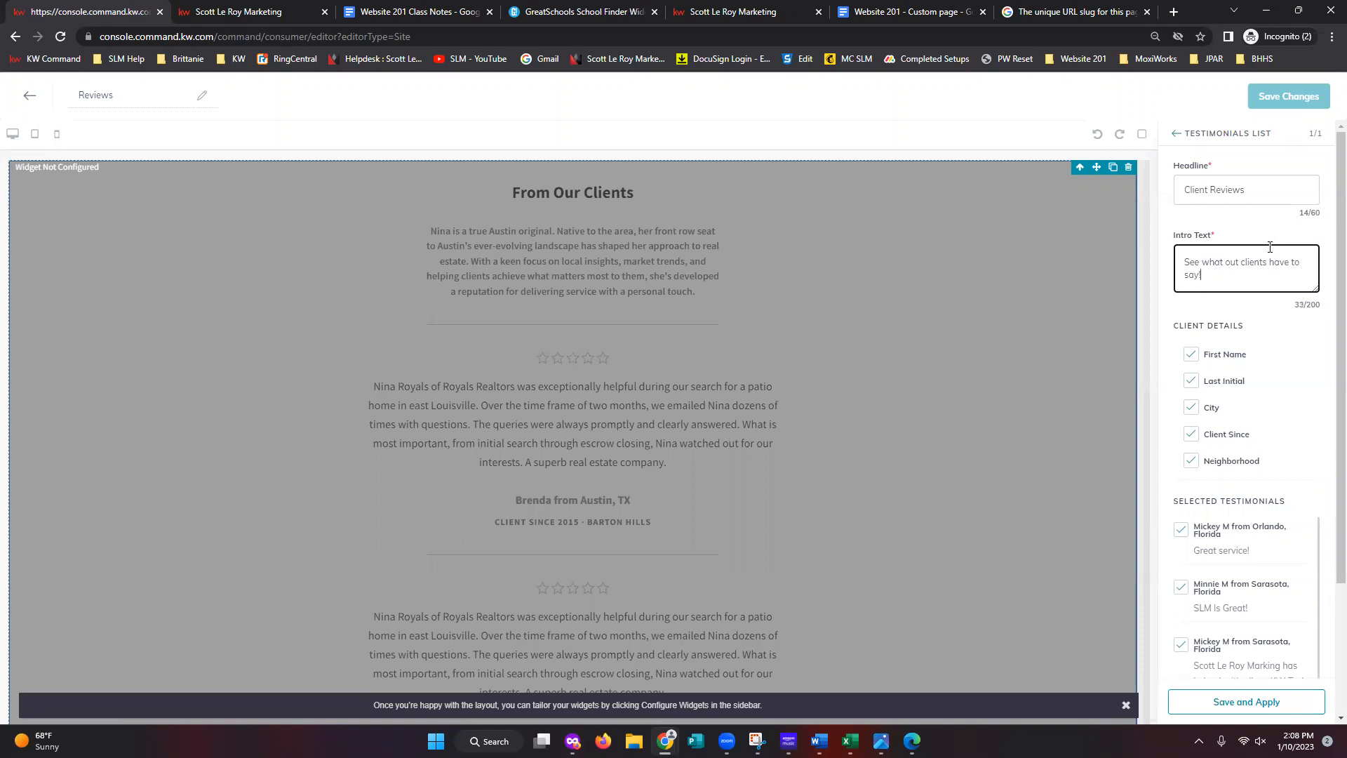
pyautogui.click(1316, 399)
pyautogui.click(1241, 702)
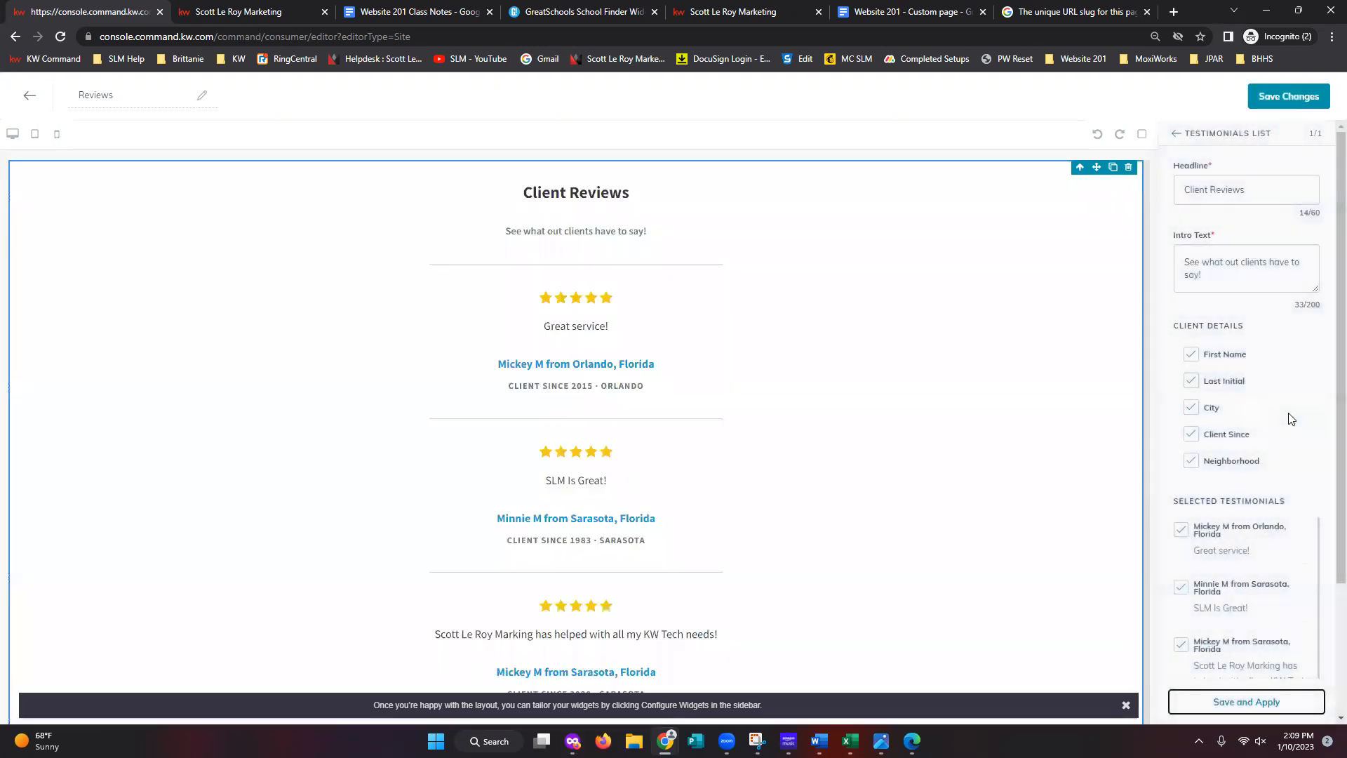
# - Hide, then restore client city and neighborhood details, applying each change
pyautogui.scroll(-3, 1253, 618)
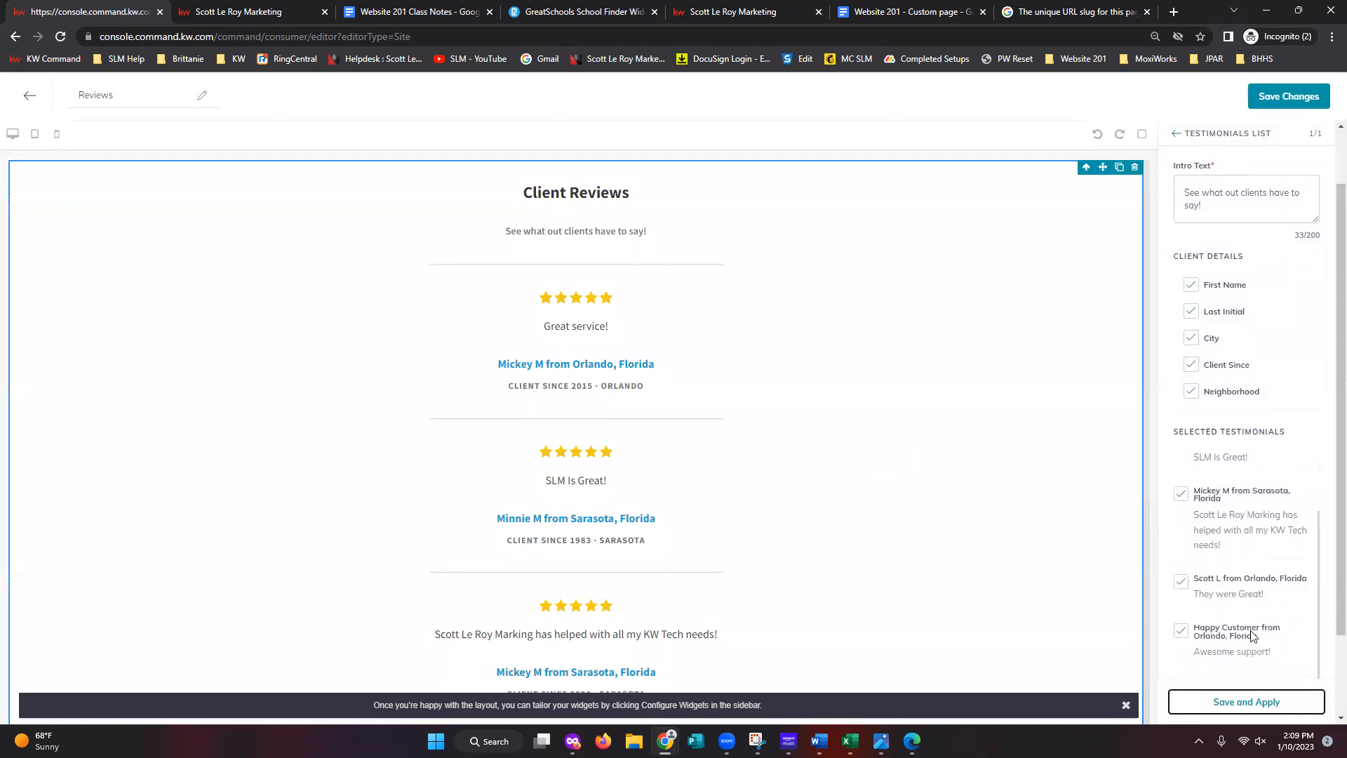
pyautogui.scroll(2, 1235, 525)
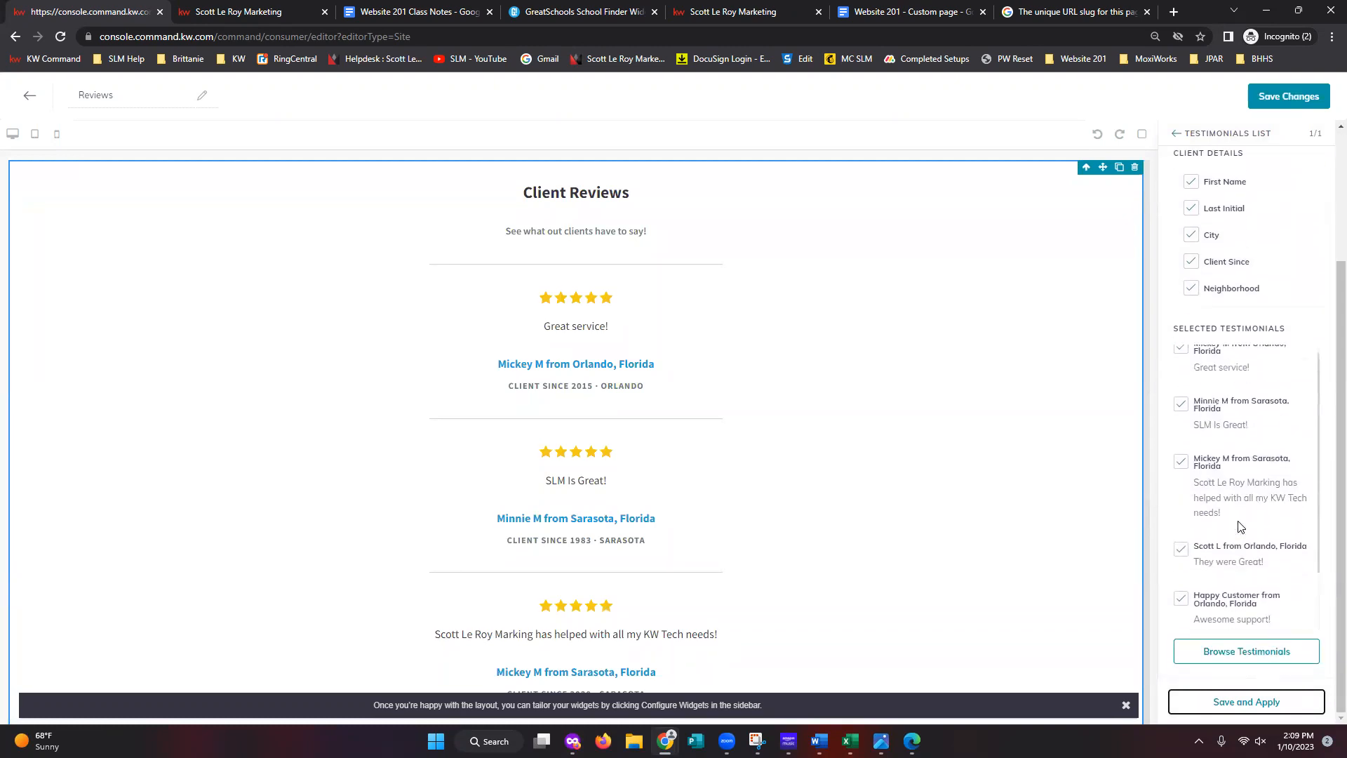
pyautogui.scroll(-2, 1221, 524)
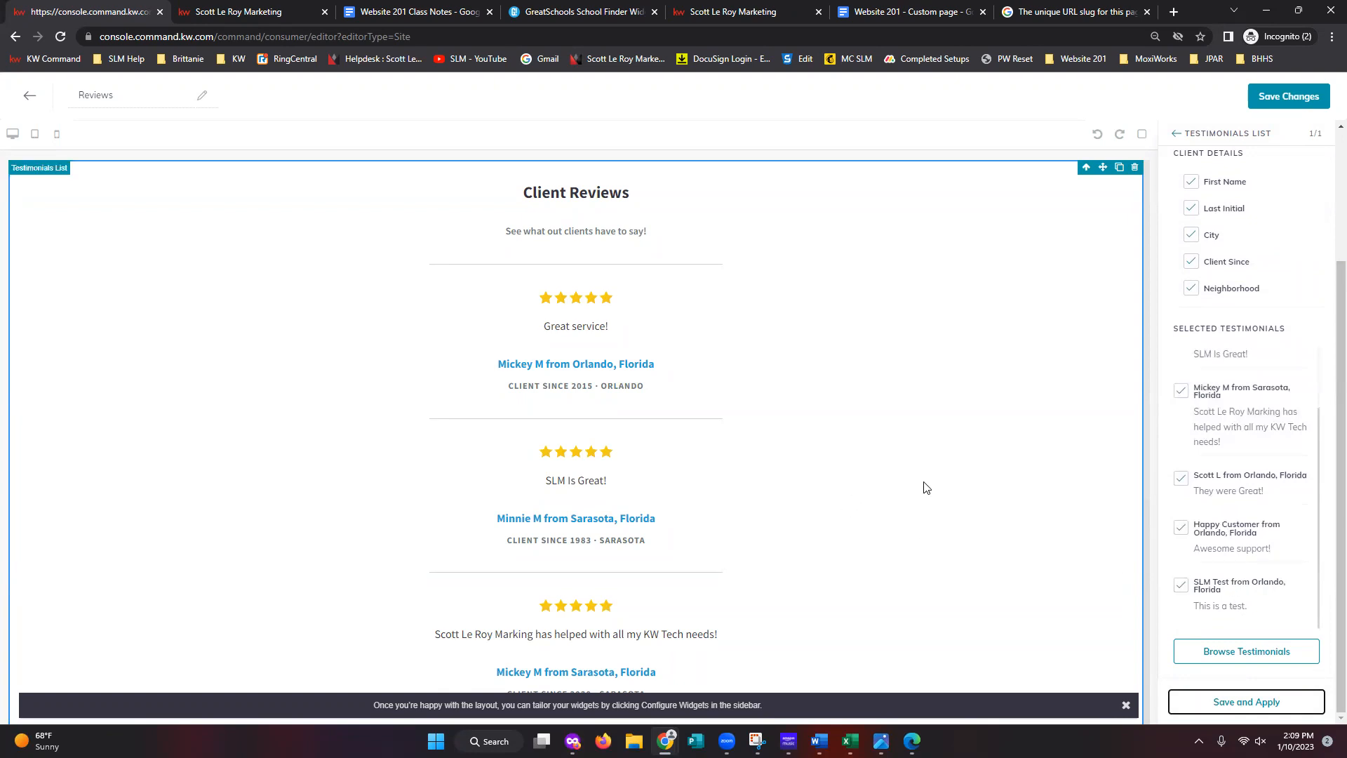
pyautogui.scroll(2, 1256, 421)
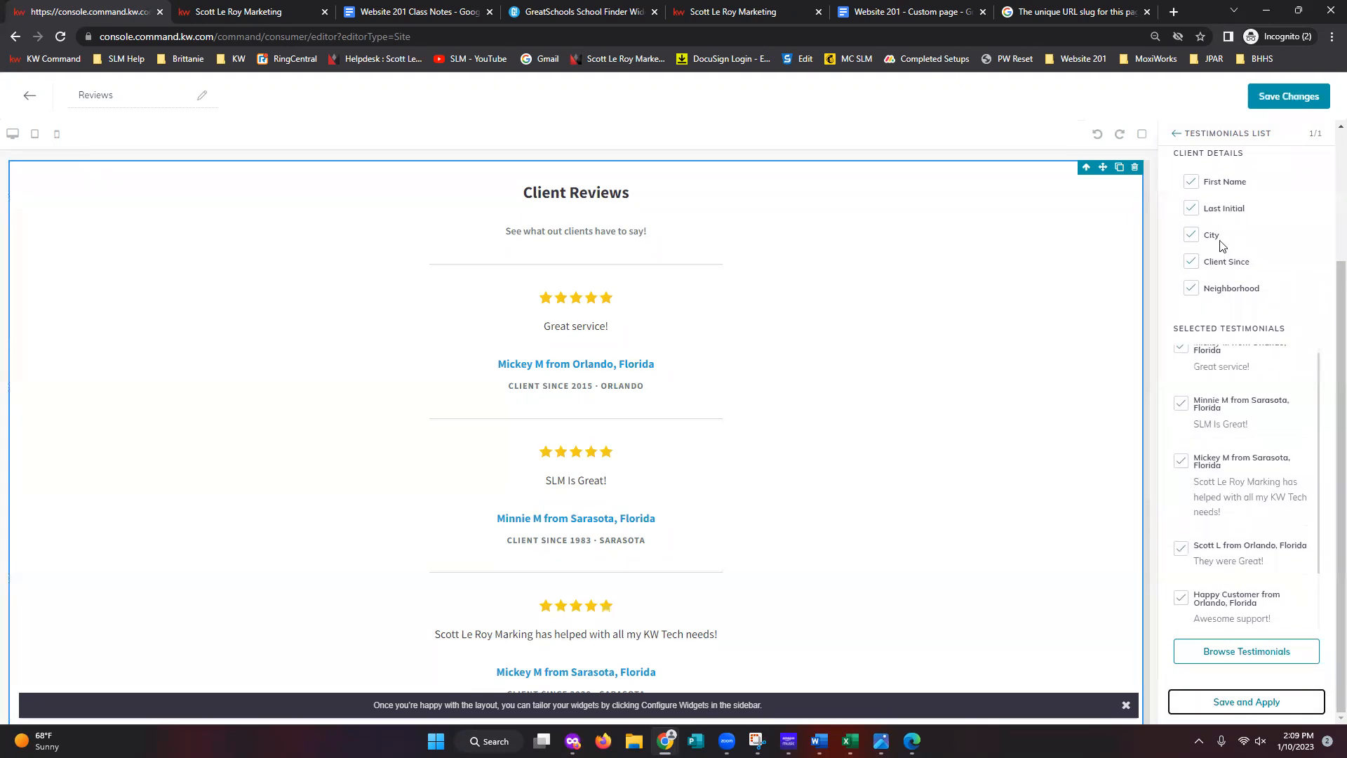
pyautogui.scroll(2, 1218, 281)
pyautogui.click(1190, 374)
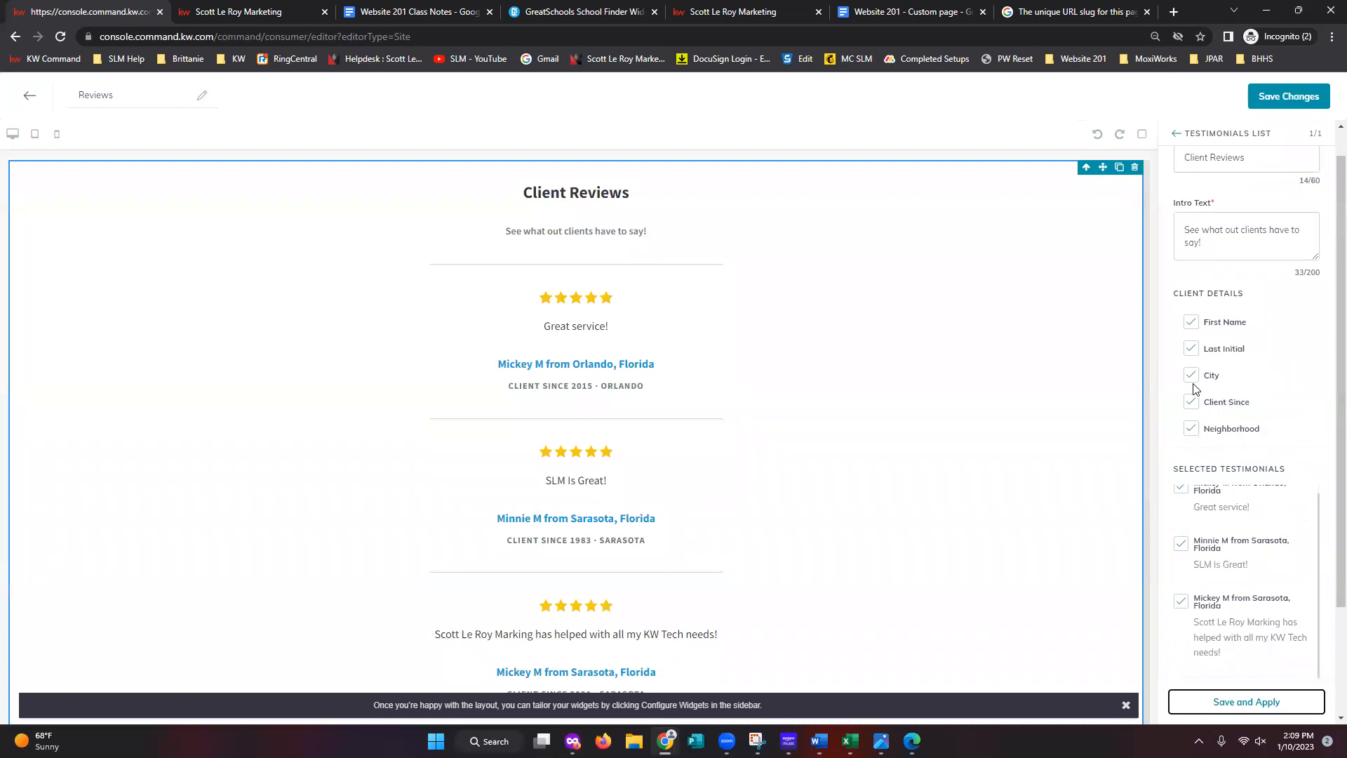
pyautogui.click(1191, 429)
pyautogui.click(1252, 702)
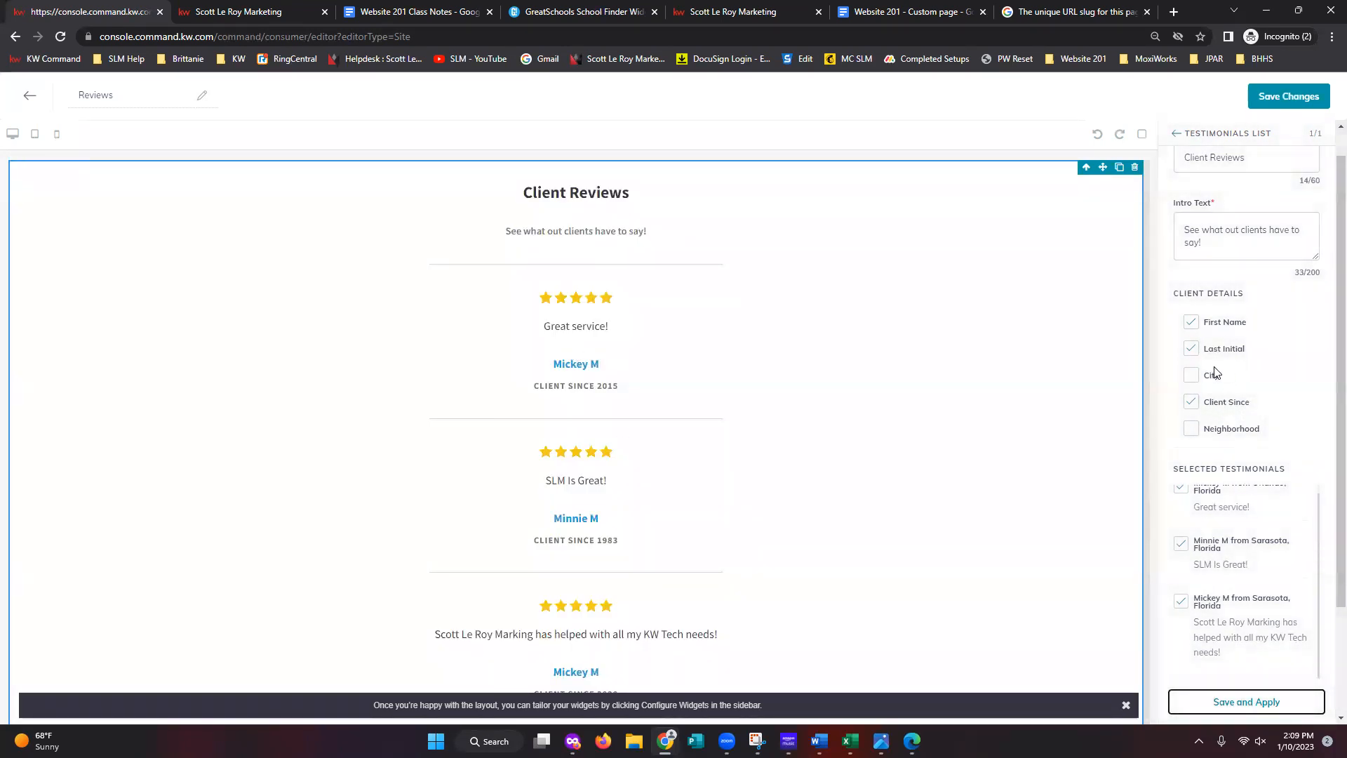
pyautogui.click(1191, 377)
pyautogui.click(1191, 429)
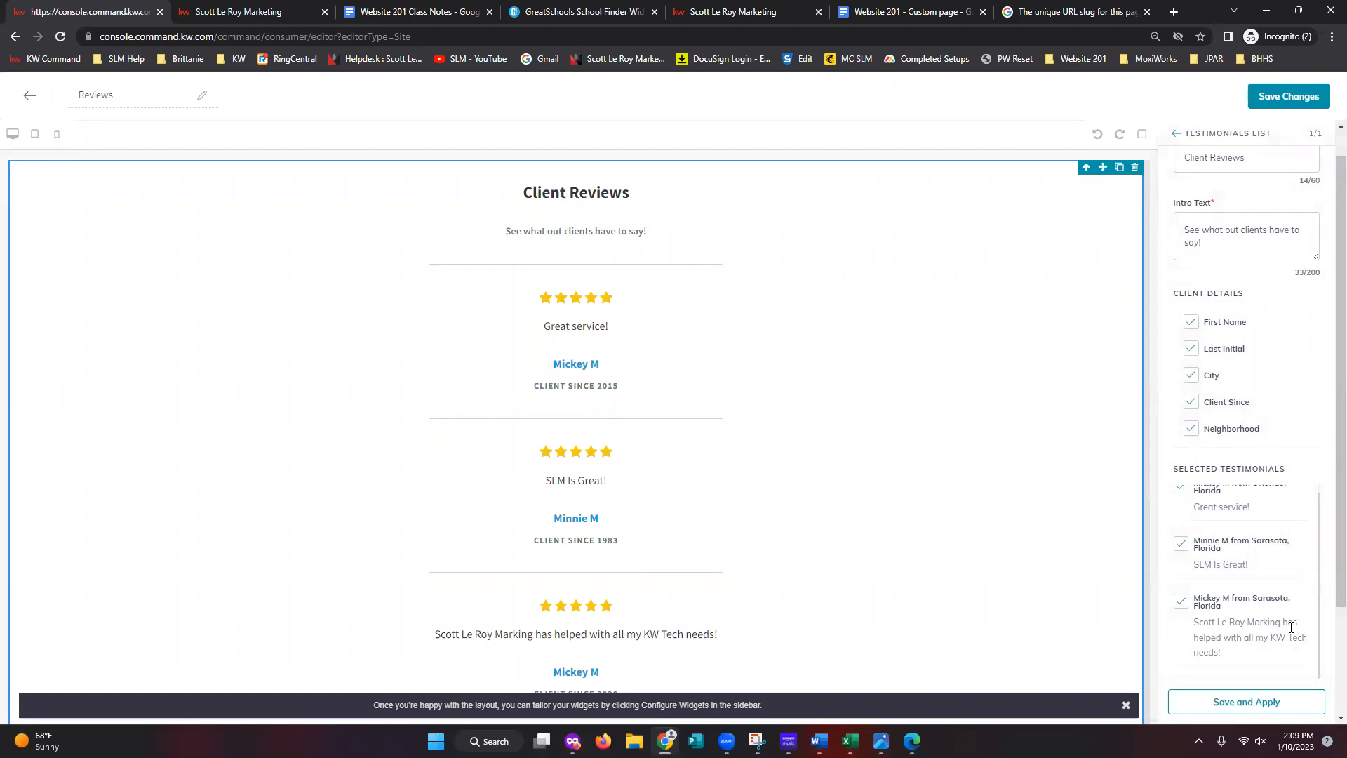
pyautogui.click(1267, 705)
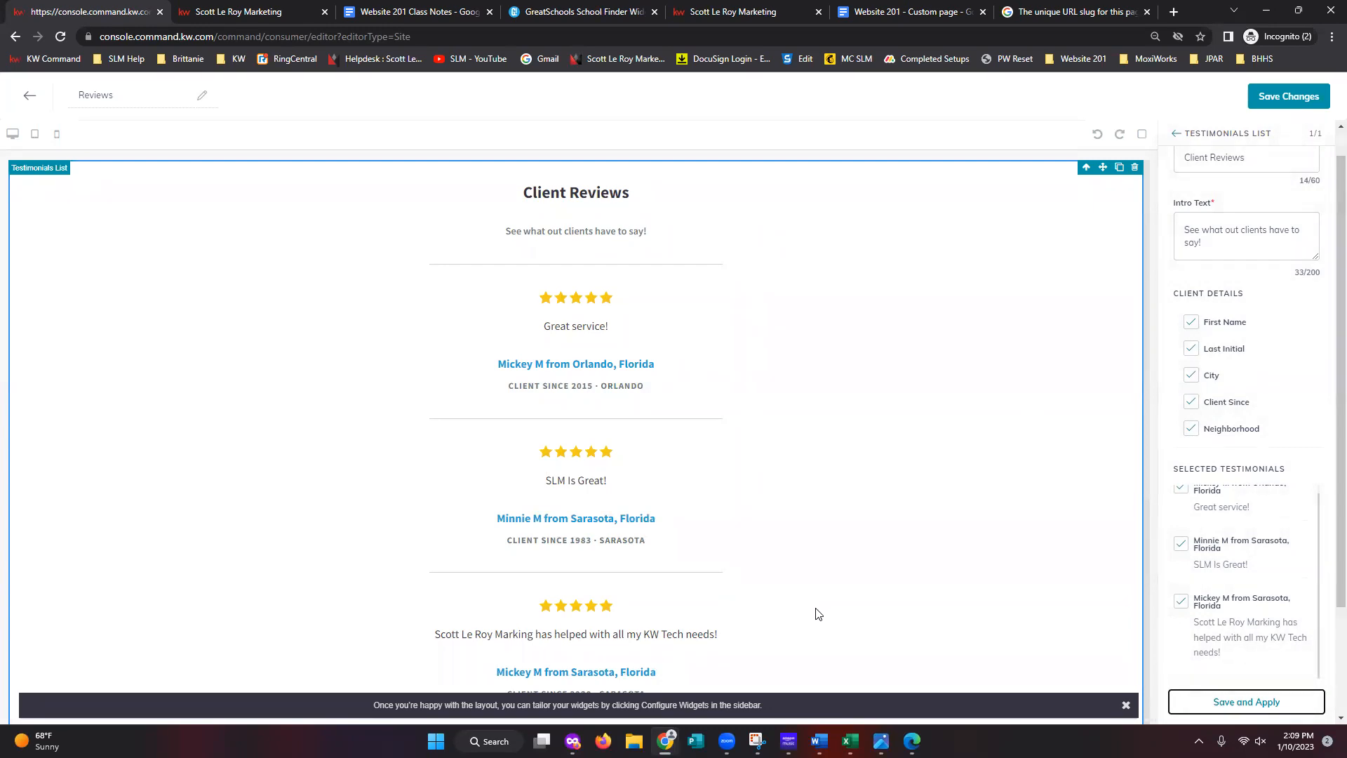
pyautogui.scroll(-5, 1248, 622)
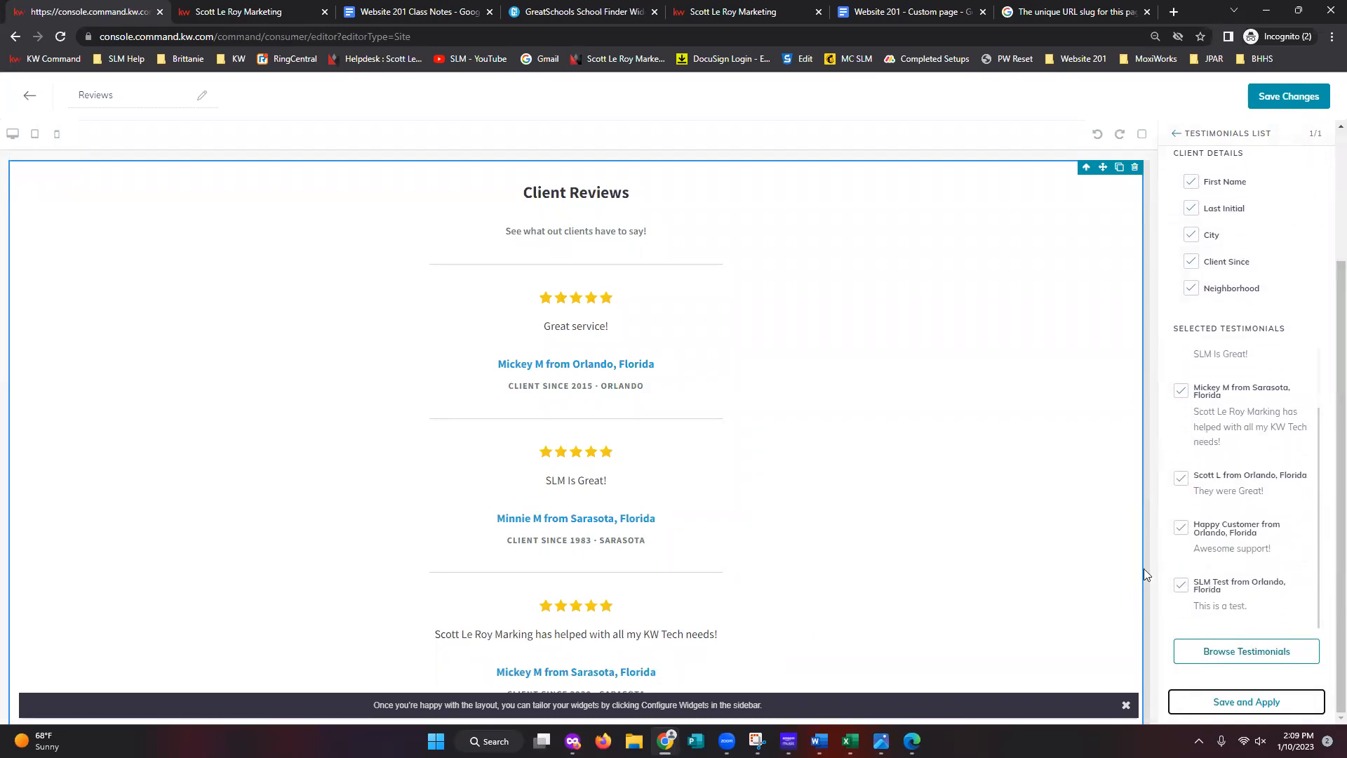
# - Add the Scott is great, SLM ROCKS and new-company-transition testimonials, then save and apply
pyautogui.click(1243, 651)
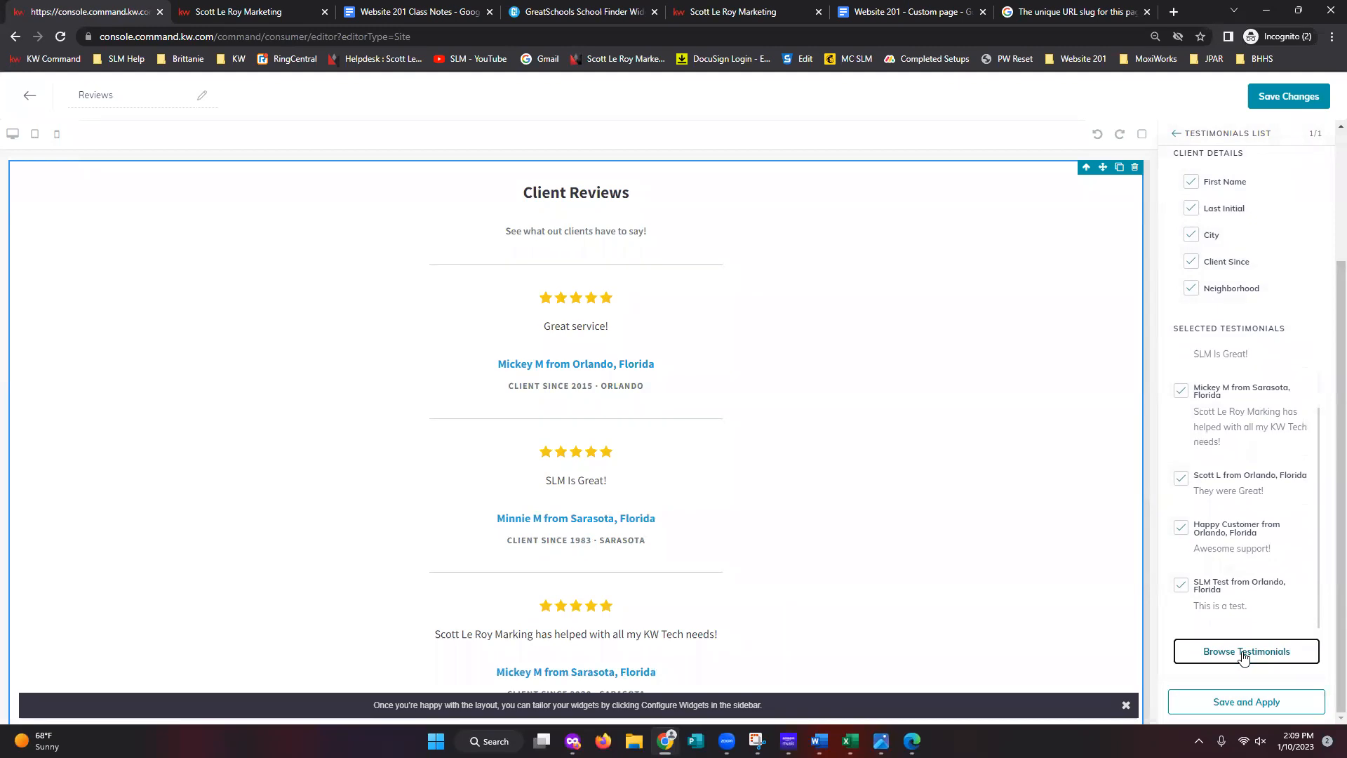
pyautogui.scroll(-1, 777, 578)
pyautogui.scroll(-4, 775, 579)
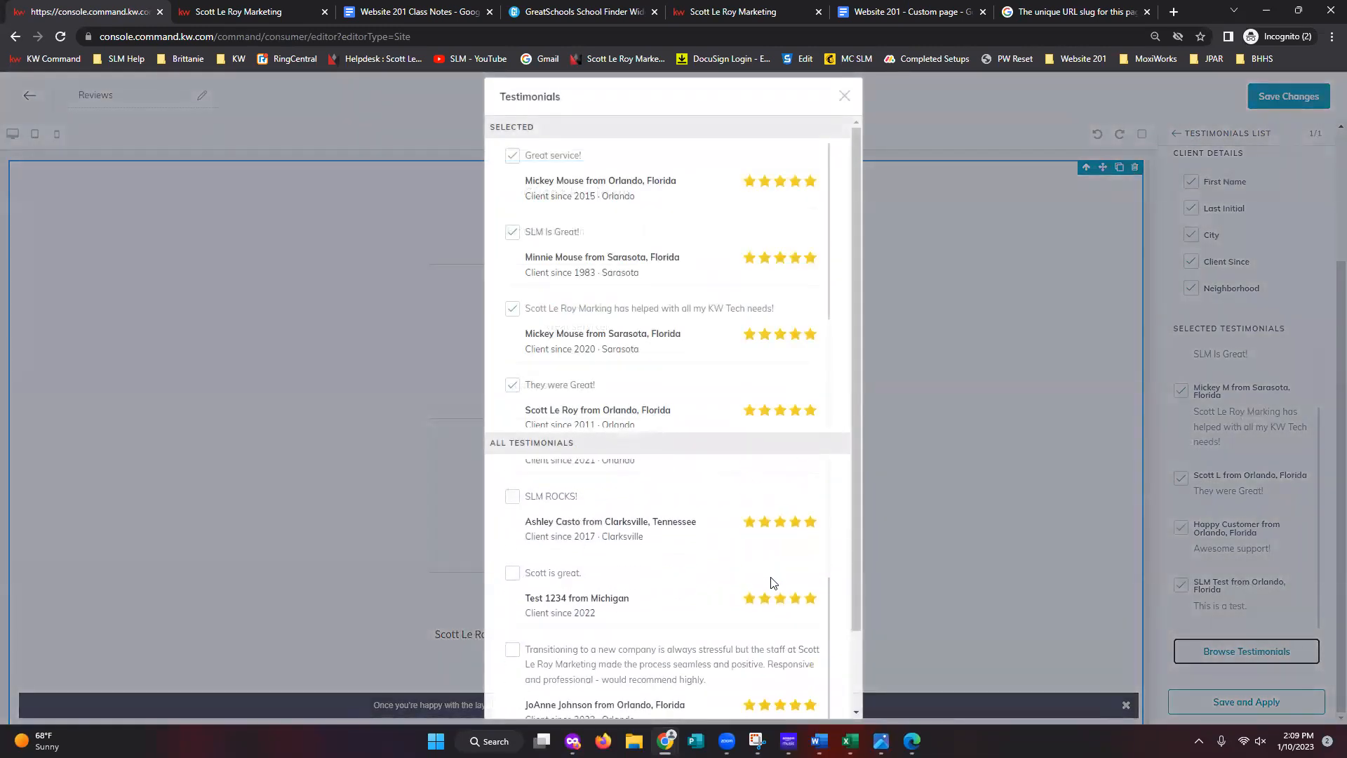
pyautogui.scroll(3, 768, 581)
pyautogui.scroll(2, 709, 355)
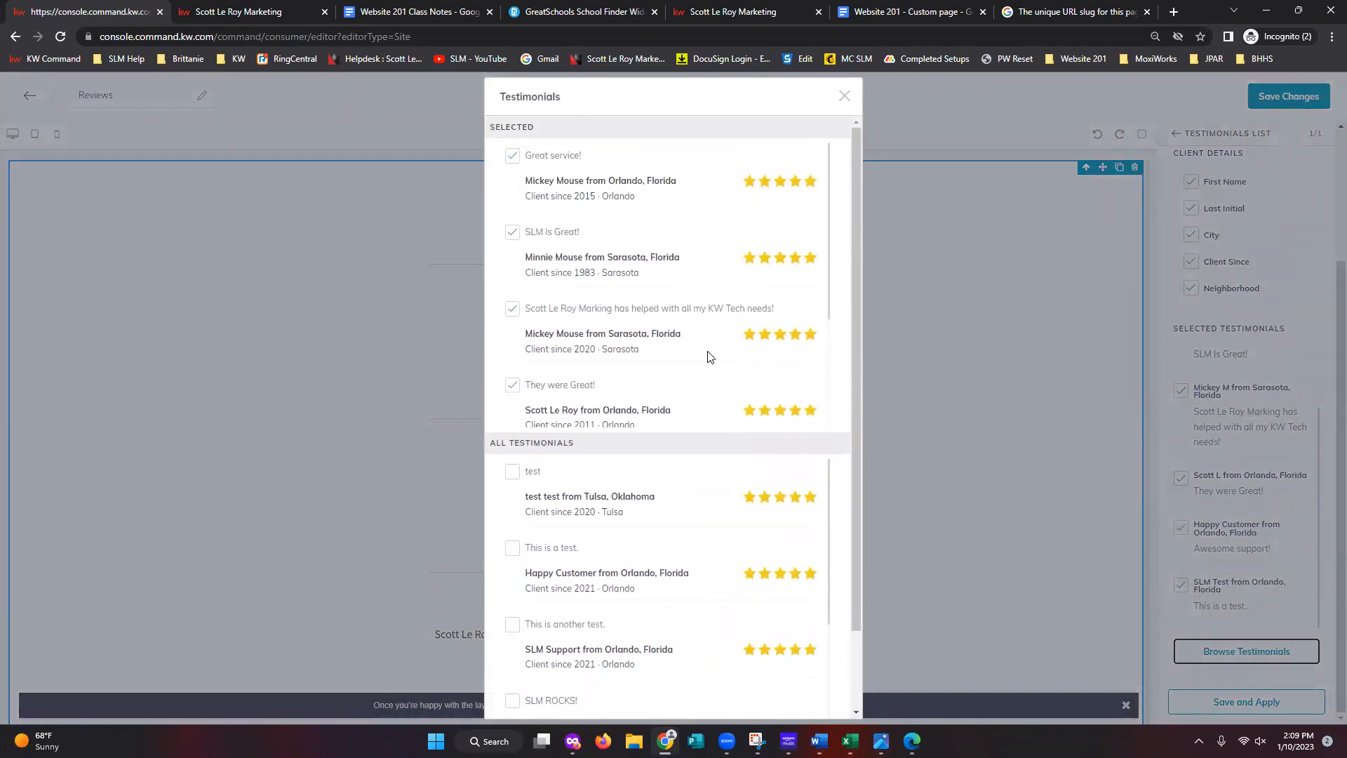
pyautogui.scroll(-2, 709, 327)
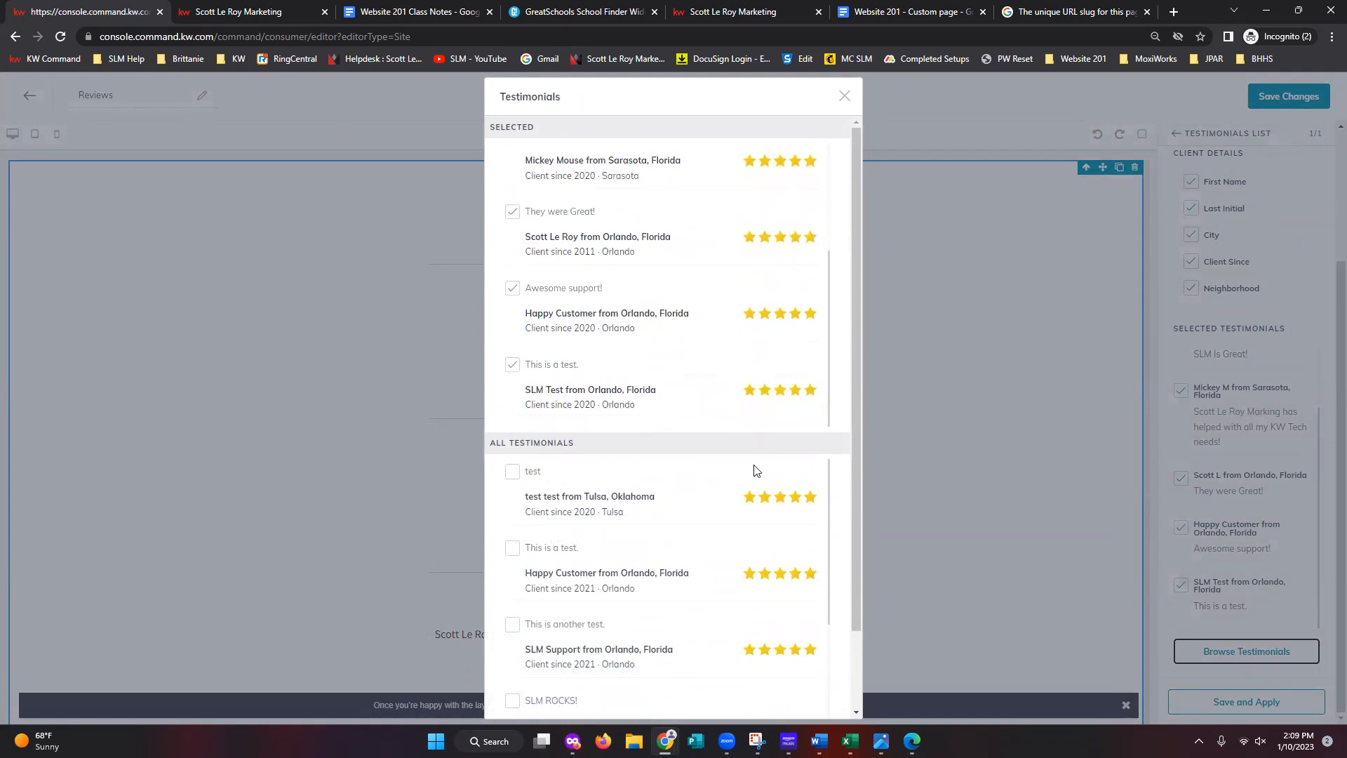
pyautogui.scroll(3, 713, 347)
pyautogui.scroll(-2, 743, 554)
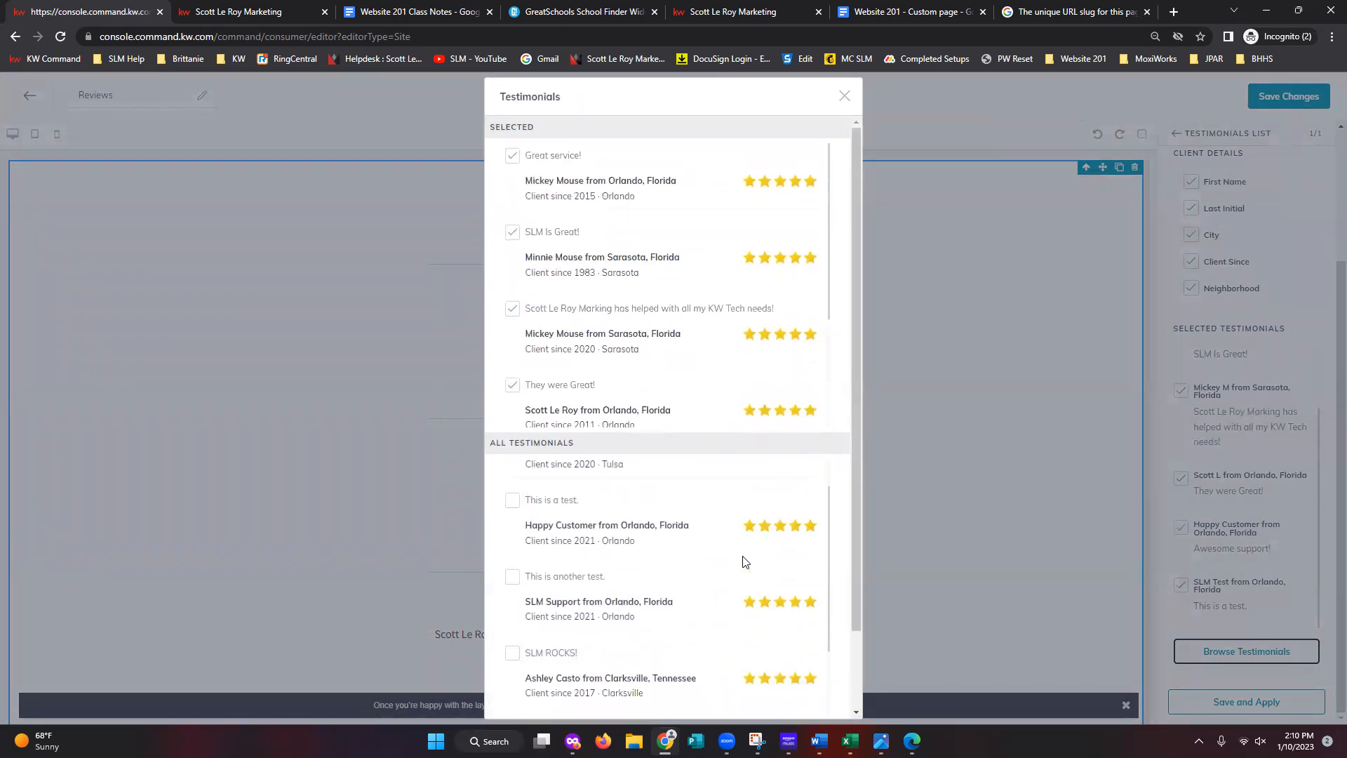
pyautogui.scroll(2, 710, 590)
pyautogui.scroll(-3, 514, 483)
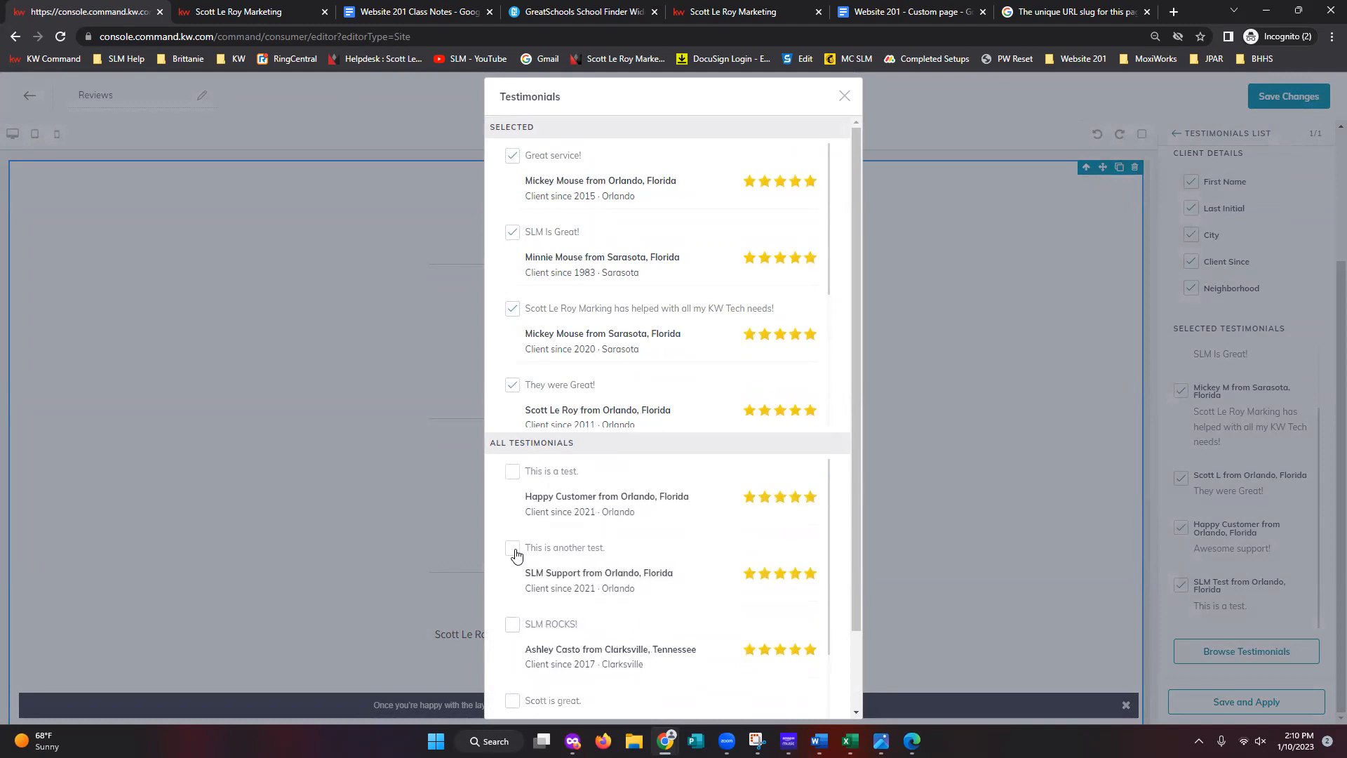
pyautogui.click(514, 549)
pyautogui.click(513, 472)
pyautogui.click(513, 472)
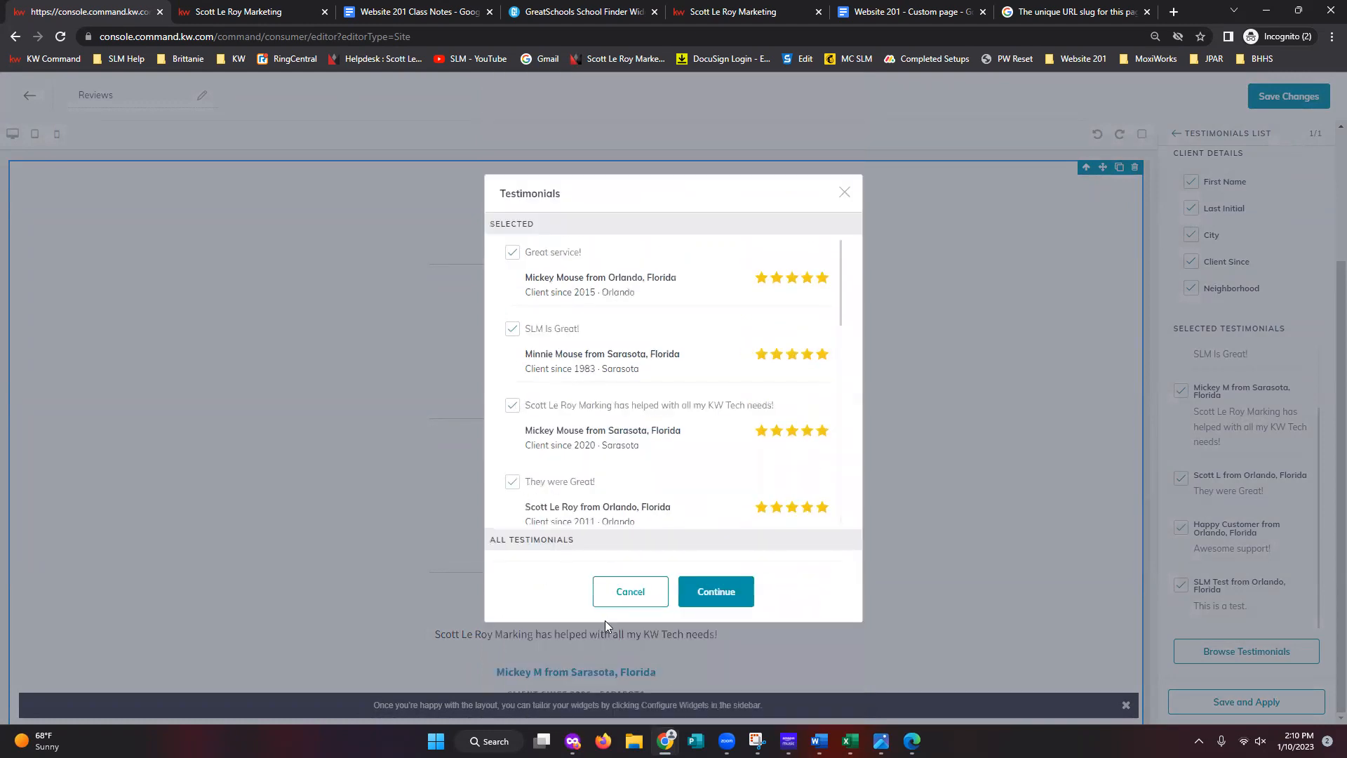
pyautogui.click(719, 600)
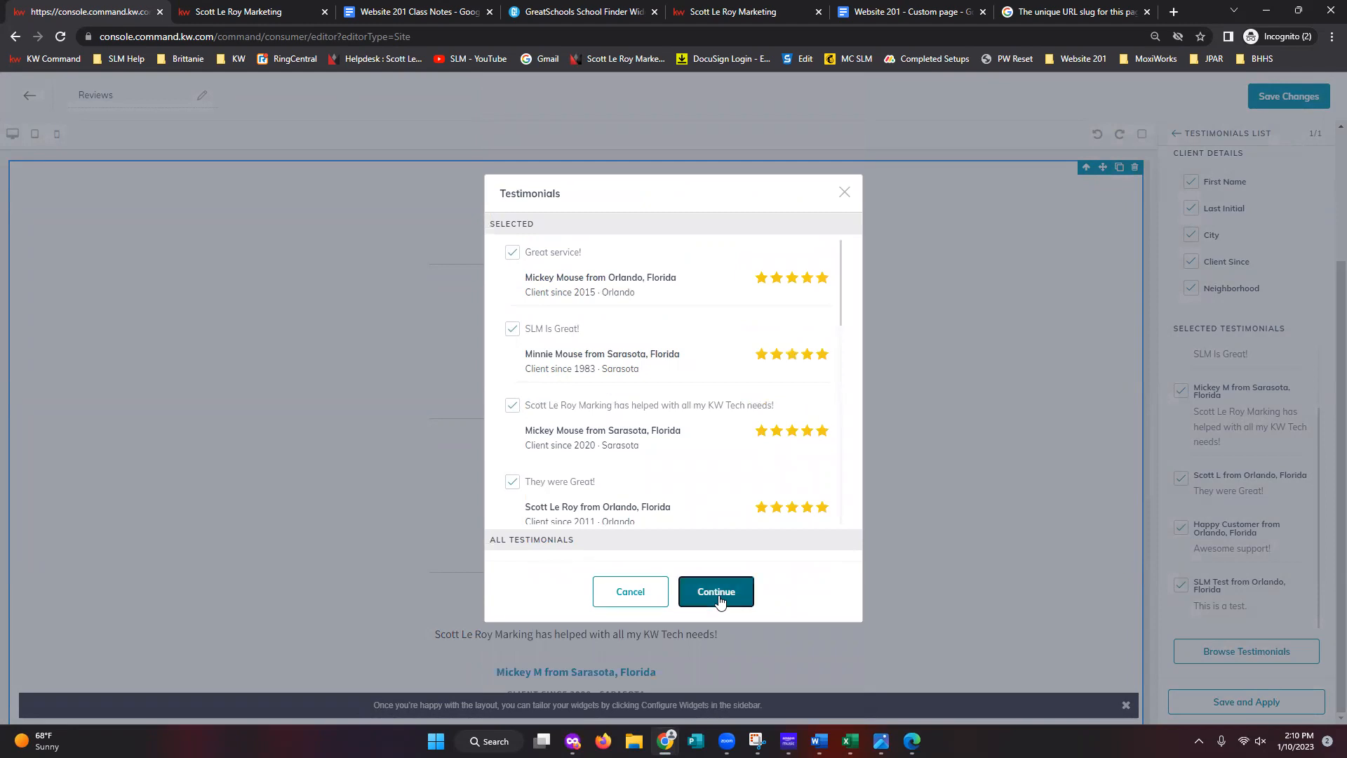
pyautogui.click(1243, 703)
pyautogui.scroll(-5, 881, 472)
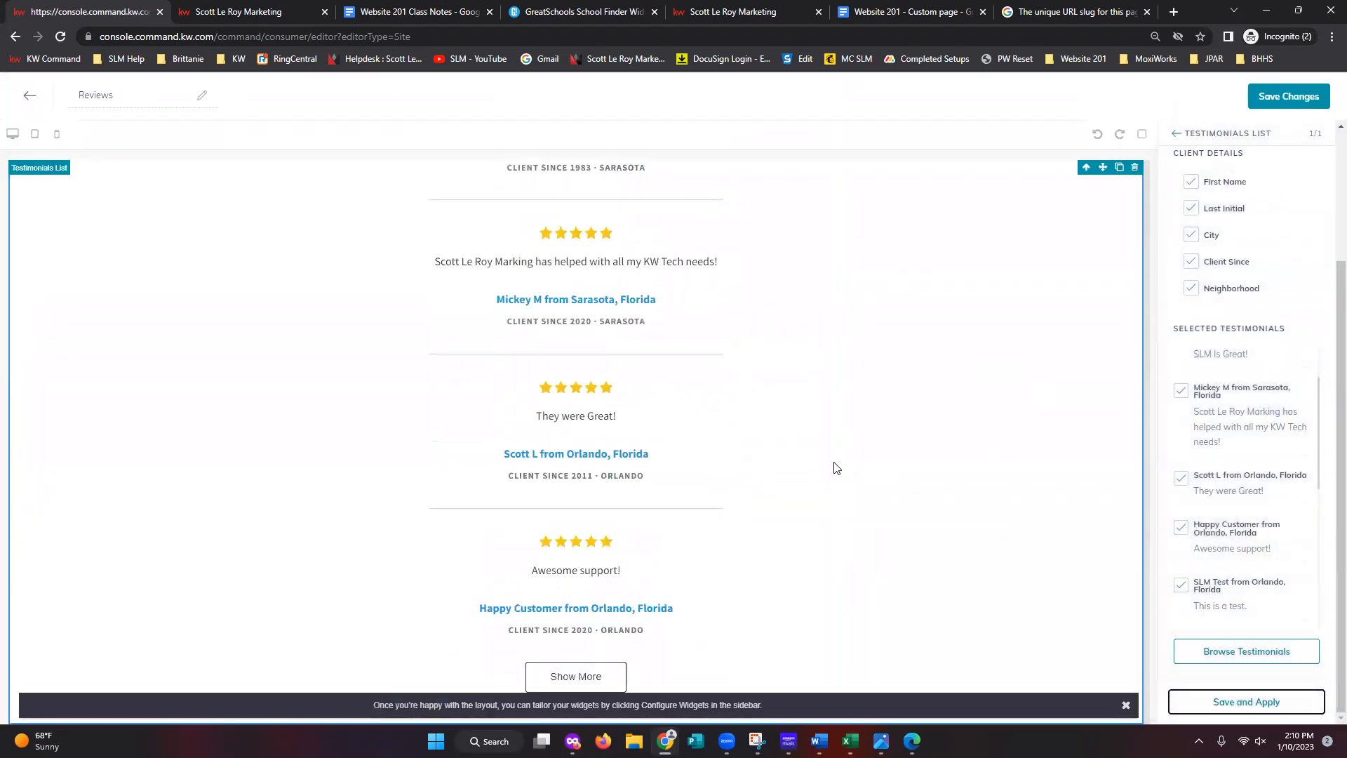
# - Remove the 'They were Great!' and 'This is a test.' reviews from the testimonials, then save and apply
pyautogui.click(577, 681)
pyautogui.scroll(-7, 708, 604)
pyautogui.scroll(-7, 698, 591)
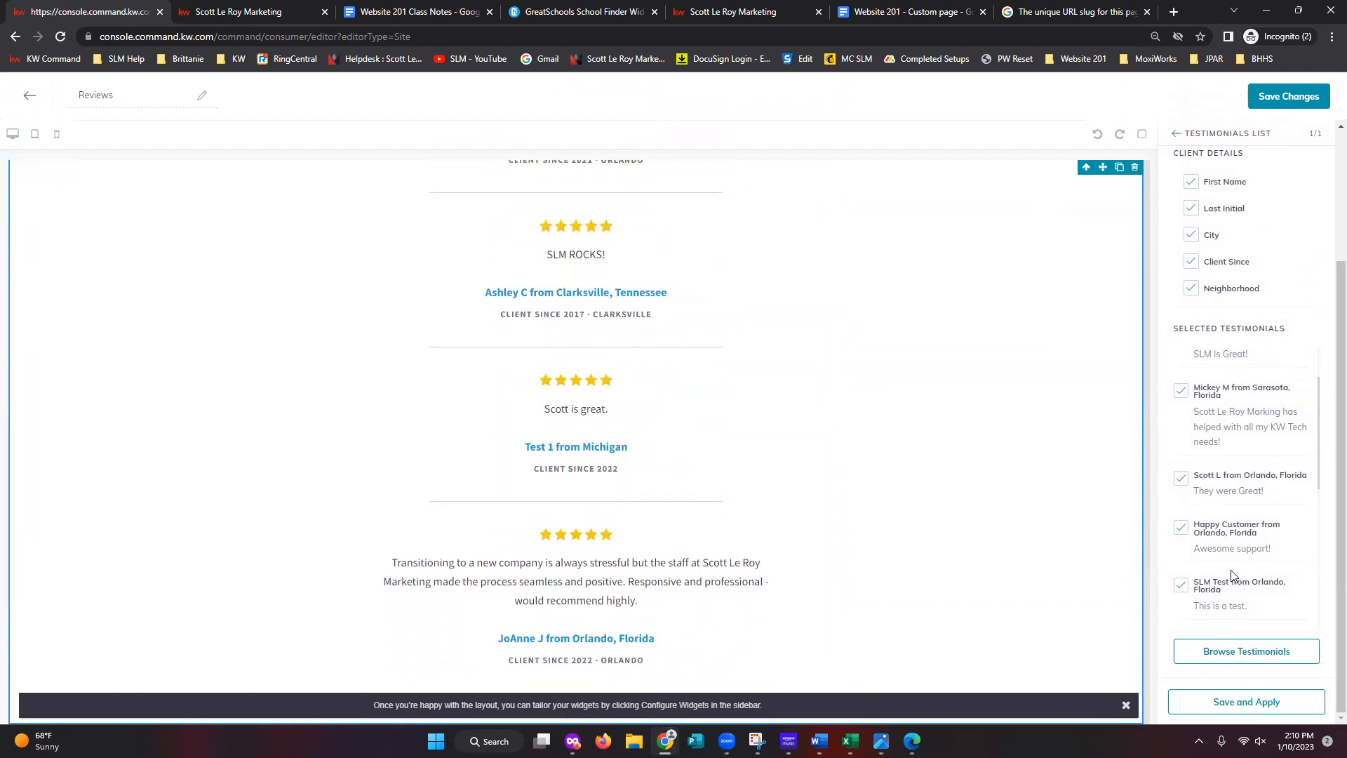
pyautogui.scroll(1, 1222, 584)
pyautogui.scroll(1, 1221, 585)
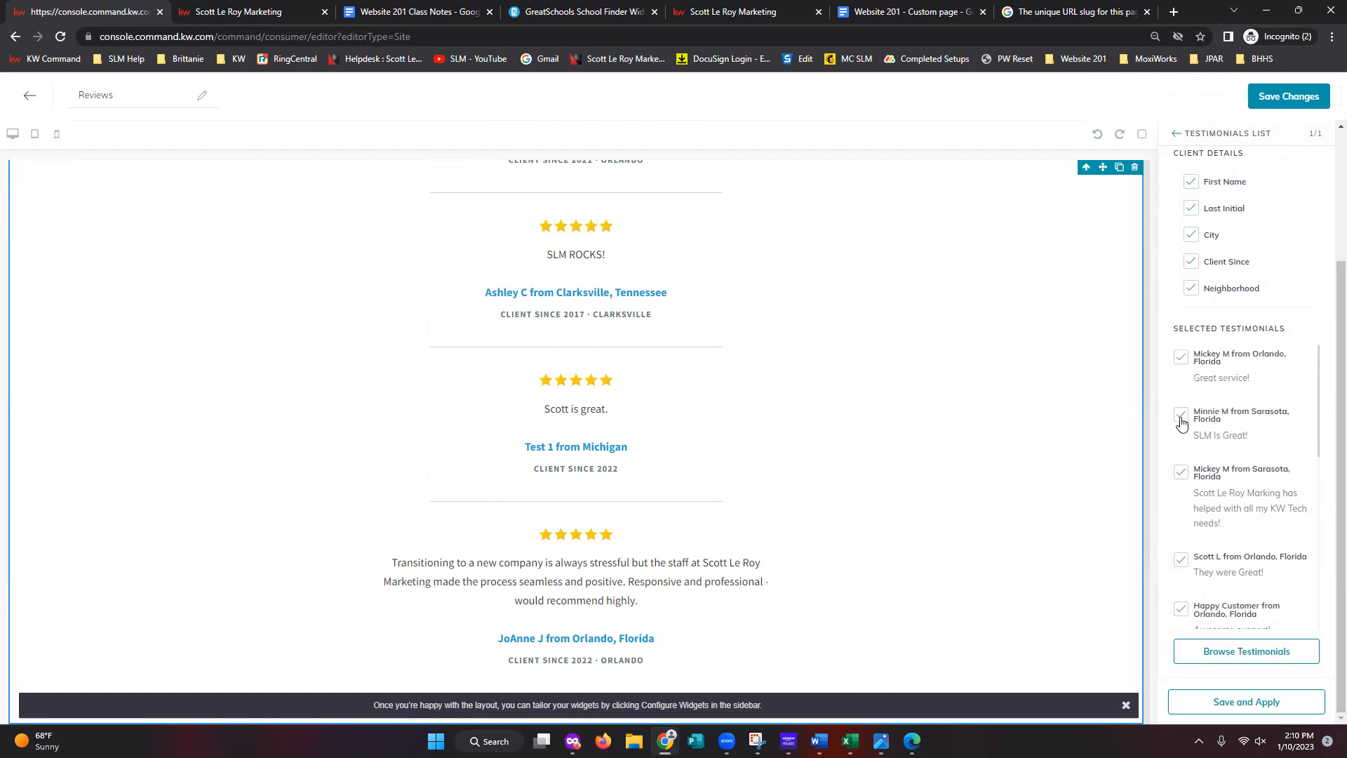
pyautogui.click(1180, 559)
pyautogui.scroll(-2, 1183, 554)
pyautogui.click(1182, 527)
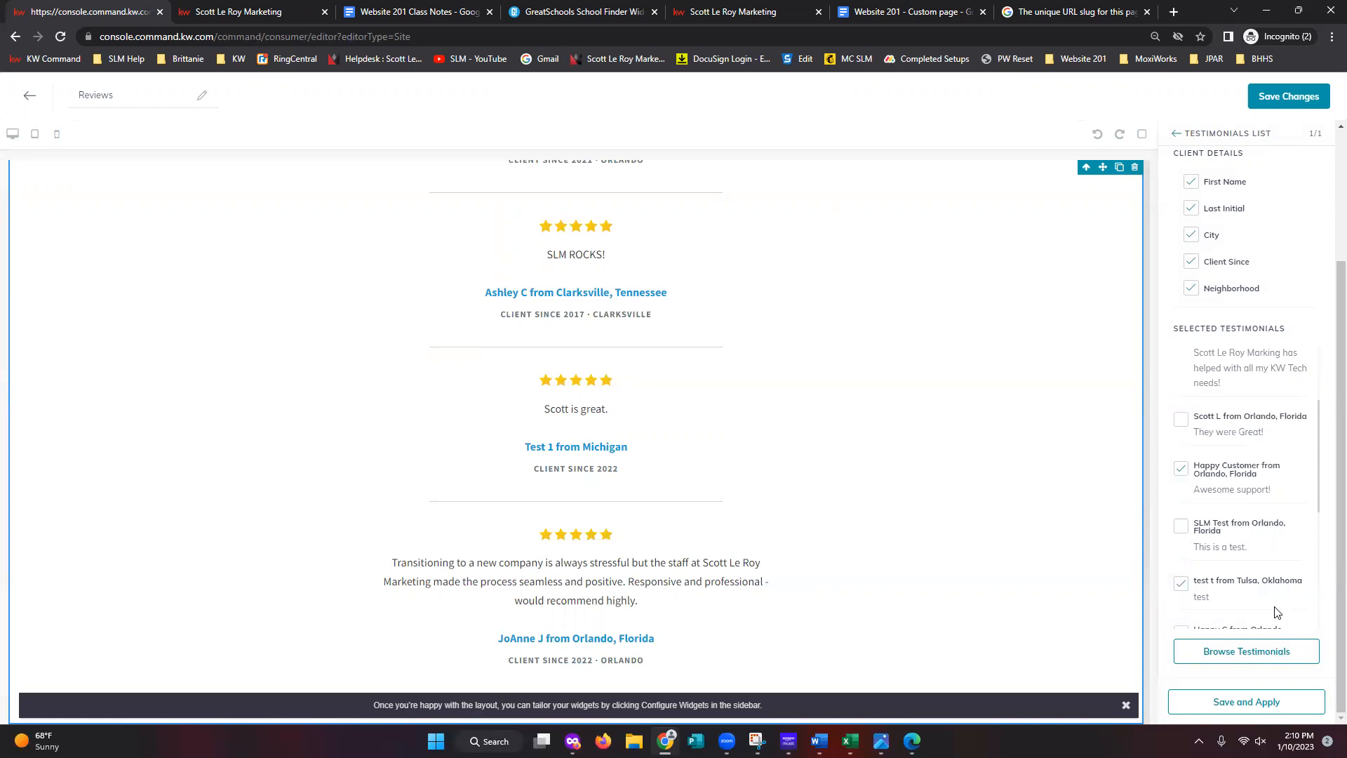
pyautogui.click(1263, 704)
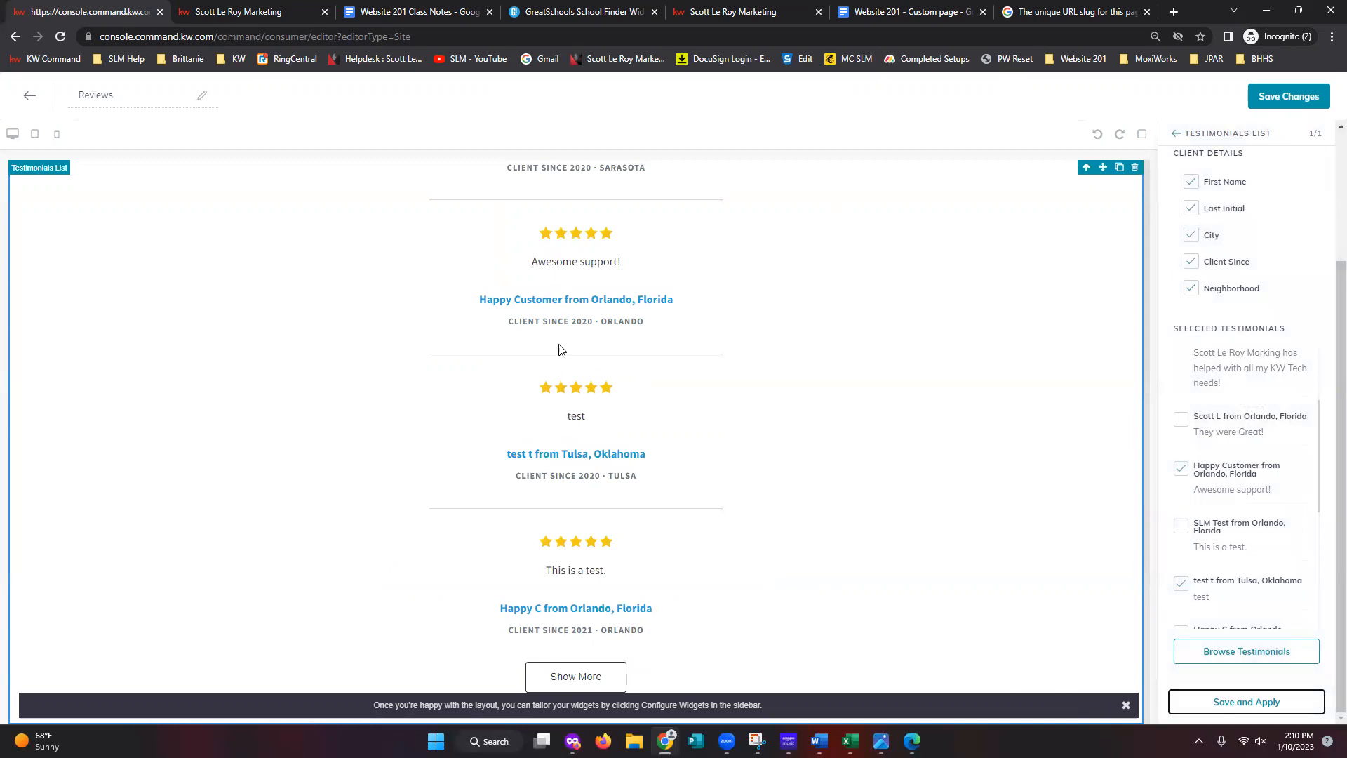
# - Show the remaining reviews in the preview and bring up the testimonials chooser
pyautogui.scroll(5, 580, 566)
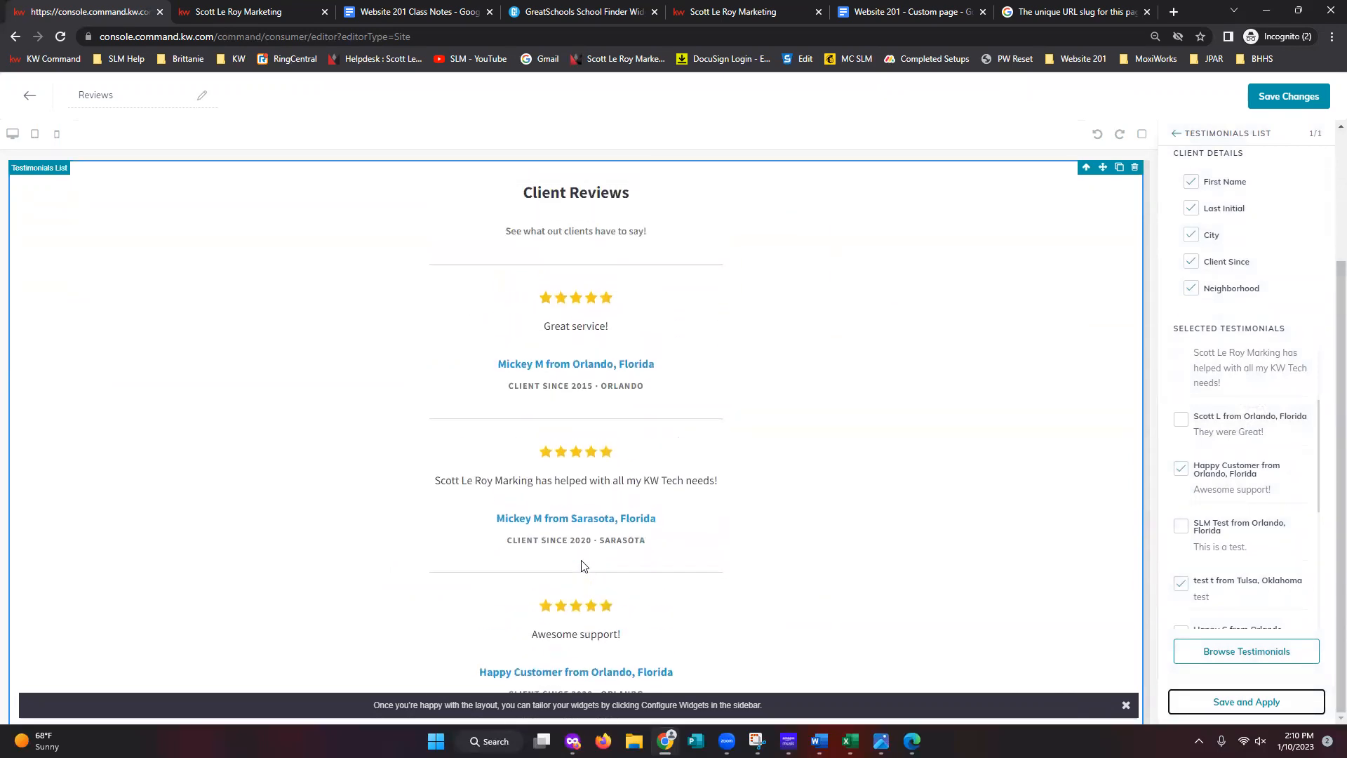
pyautogui.scroll(-5, 581, 565)
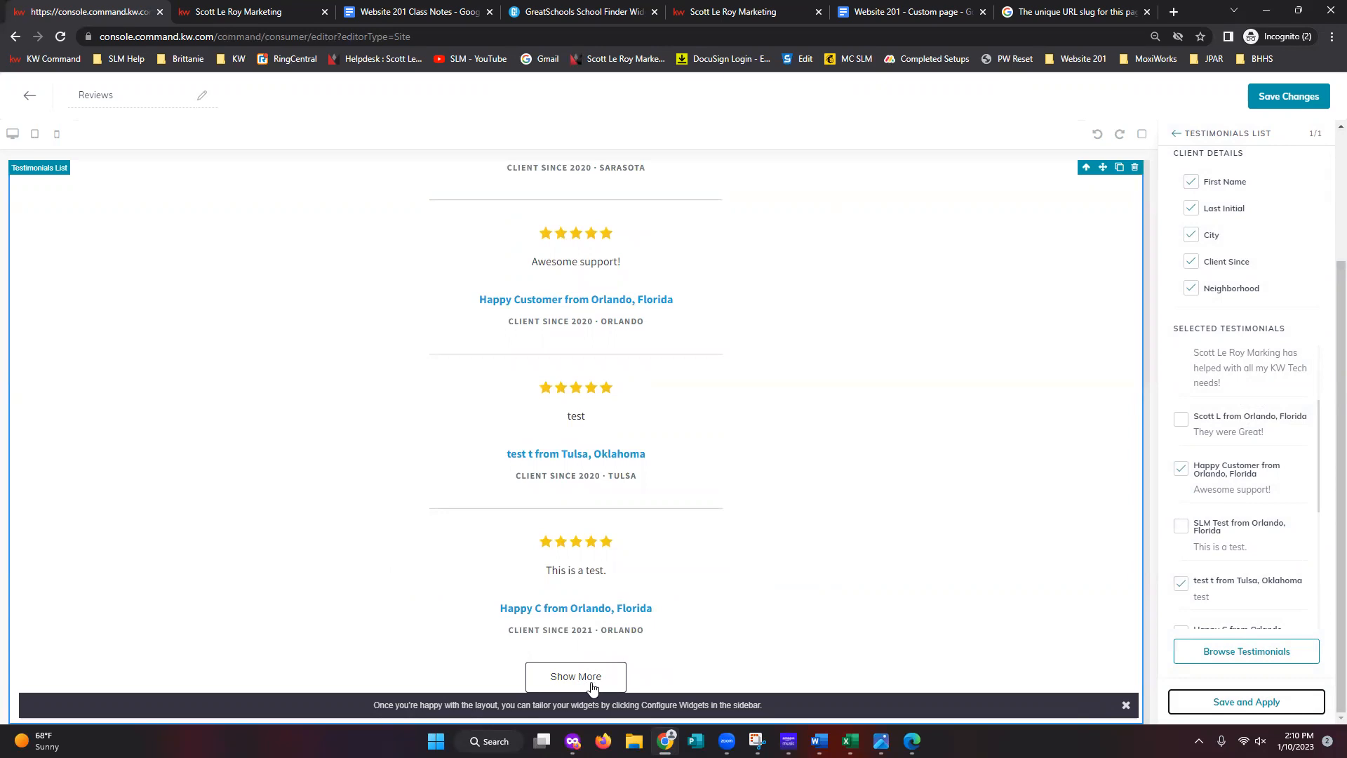
pyautogui.click(594, 684)
pyautogui.scroll(-6, 651, 611)
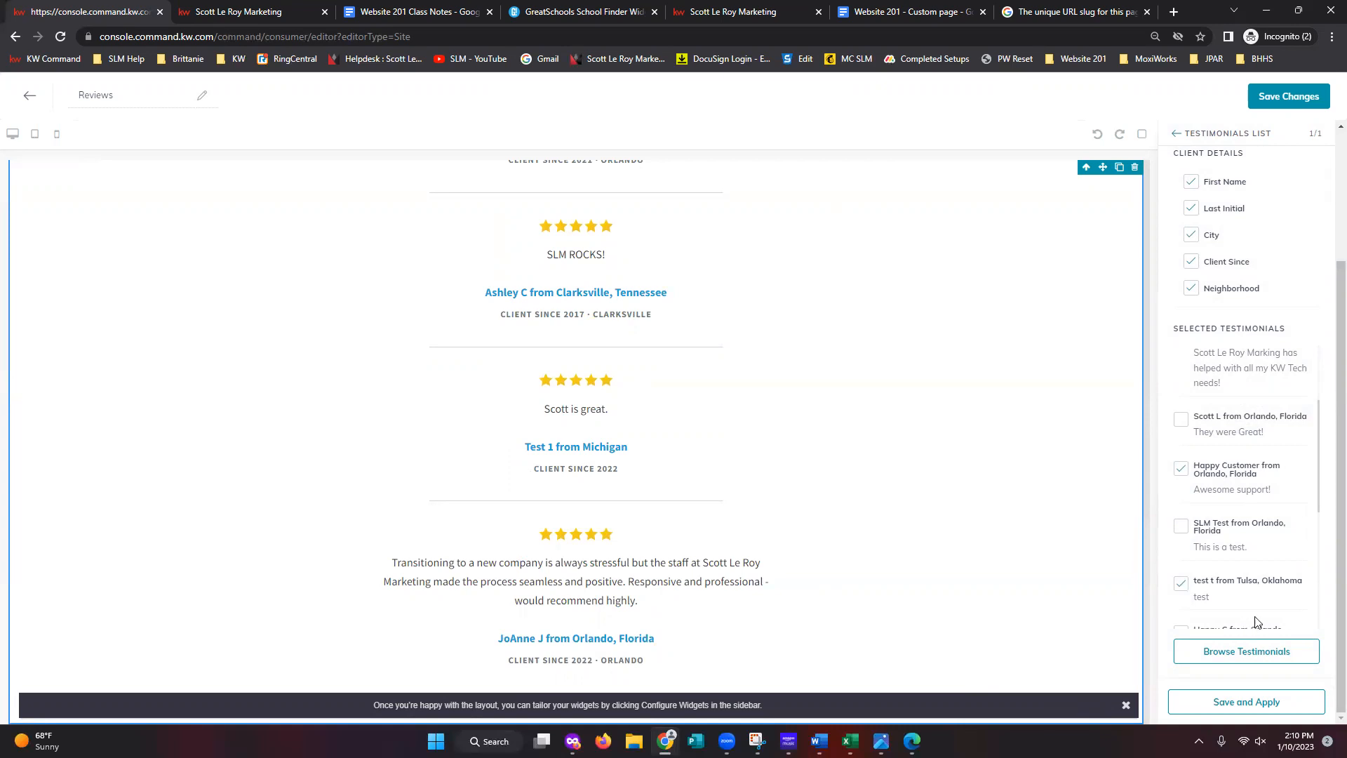
pyautogui.click(1260, 652)
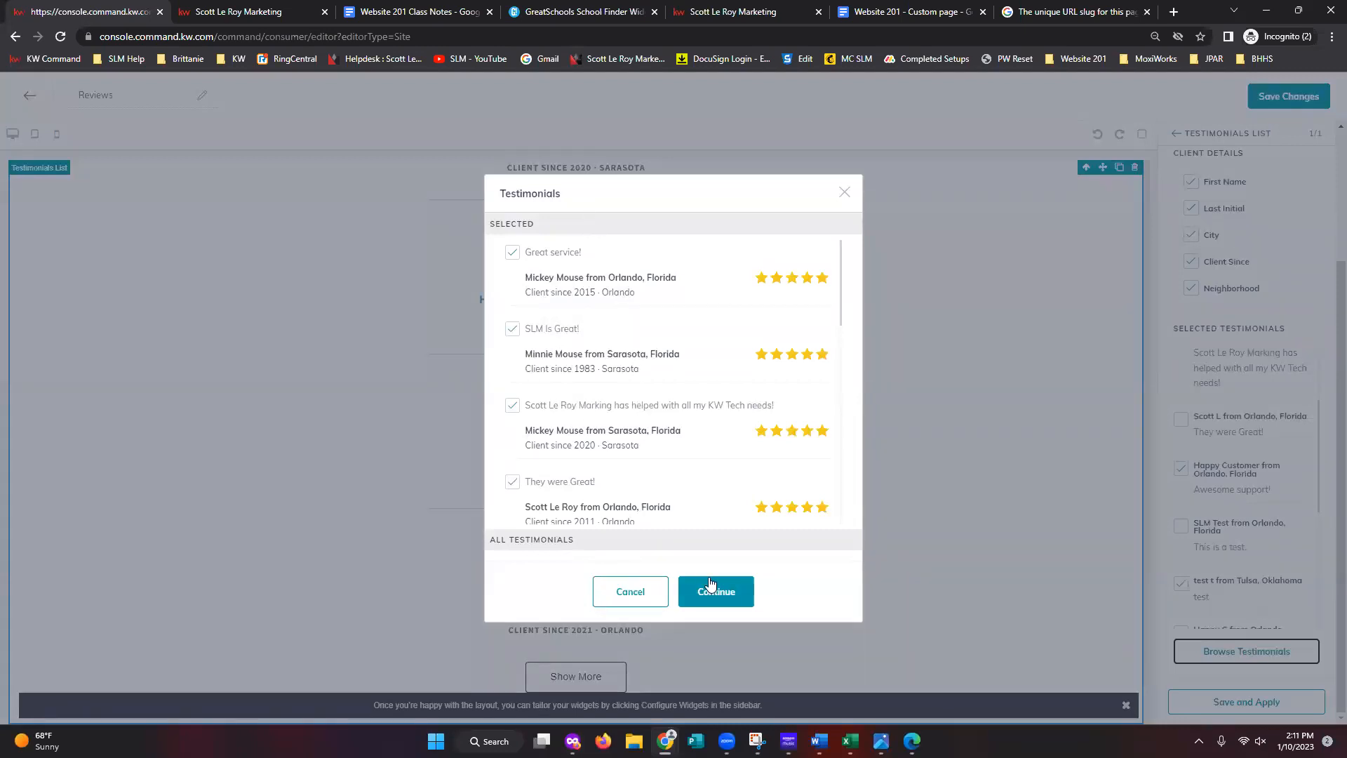
# - Confirm the testimonial selection, recheck the chooser without changes, and exit the Reviews page editor
pyautogui.click(631, 591)
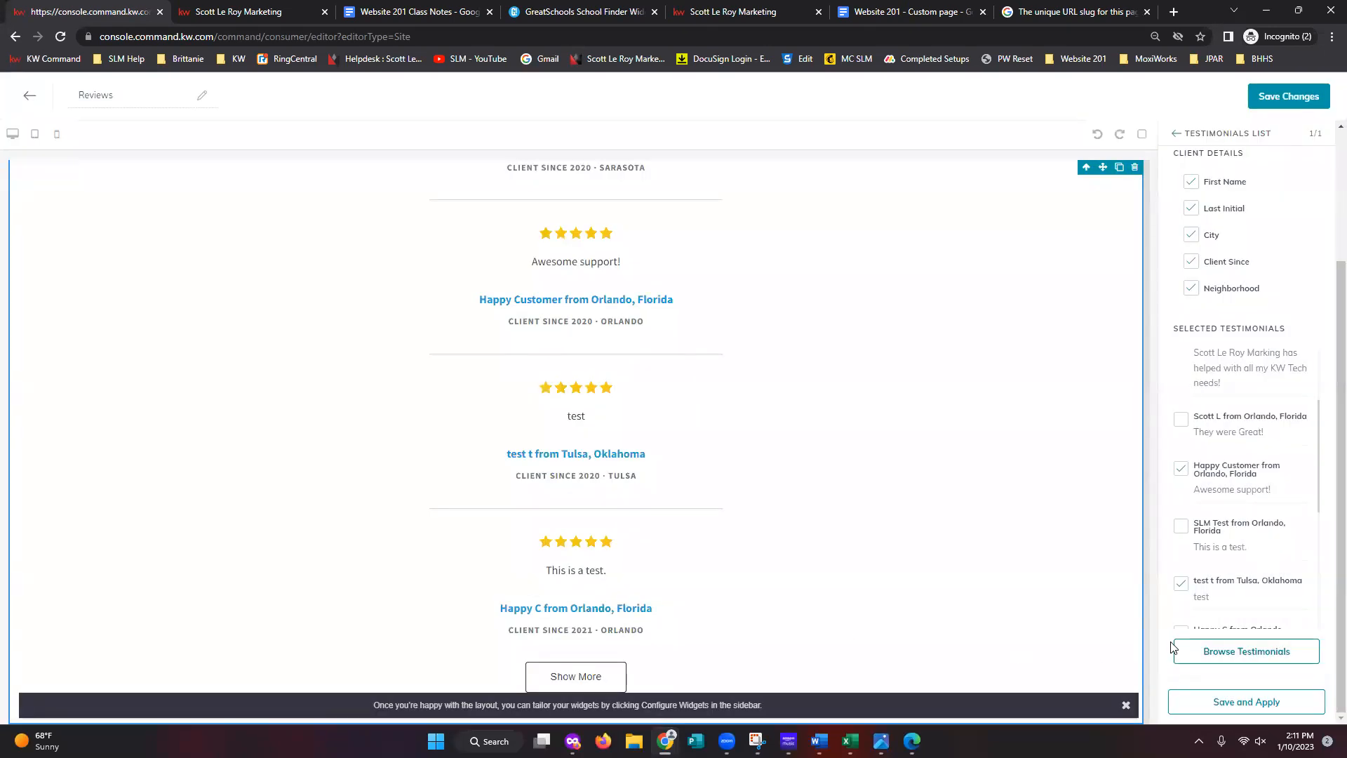
pyautogui.scroll(5, 1109, 633)
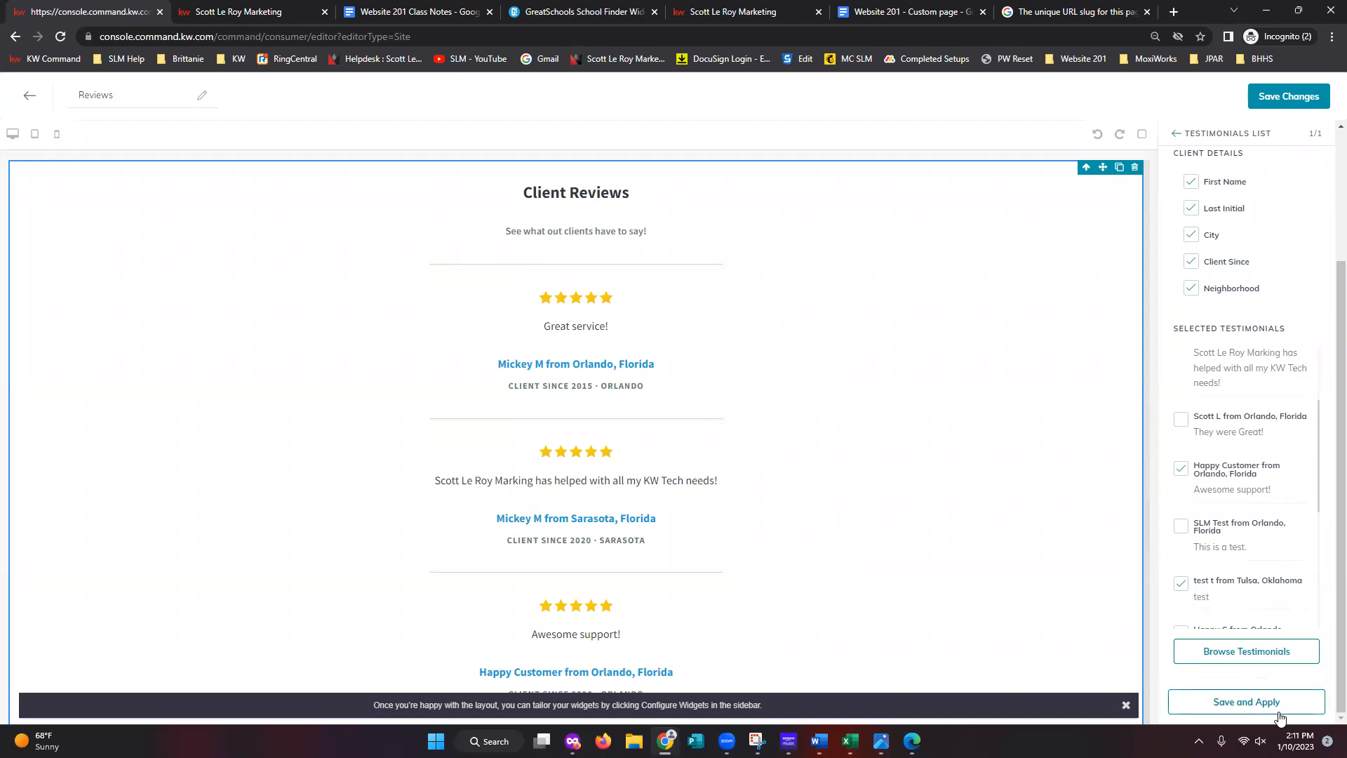
pyautogui.click(1240, 660)
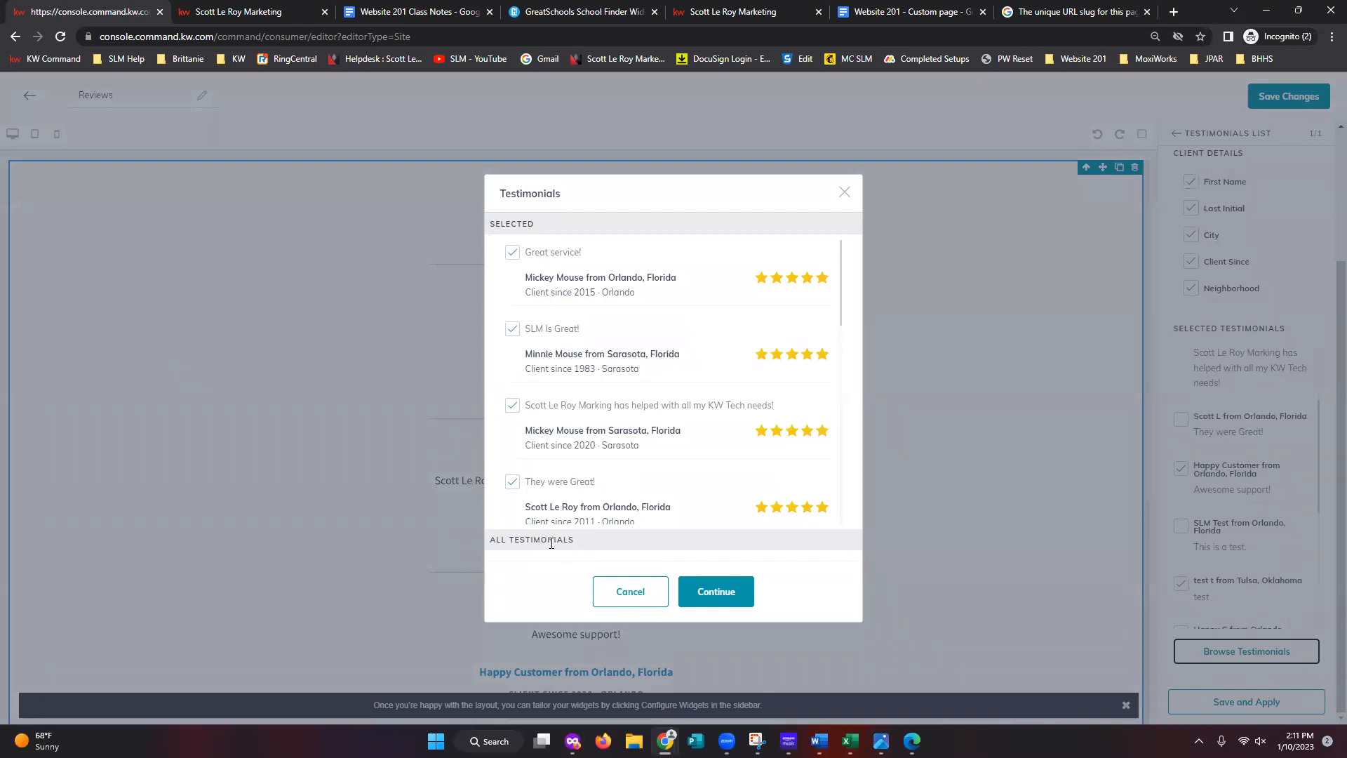
pyautogui.click(844, 193)
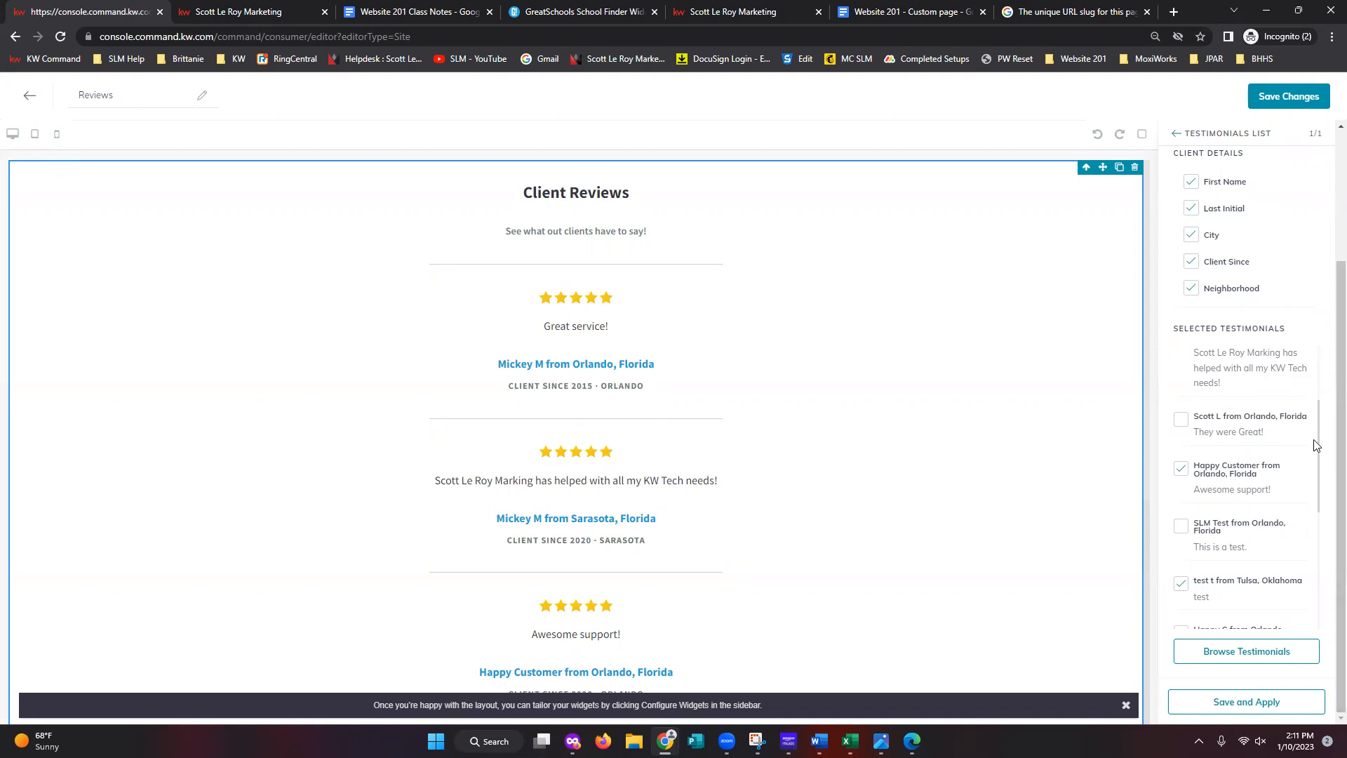
pyautogui.click(29, 95)
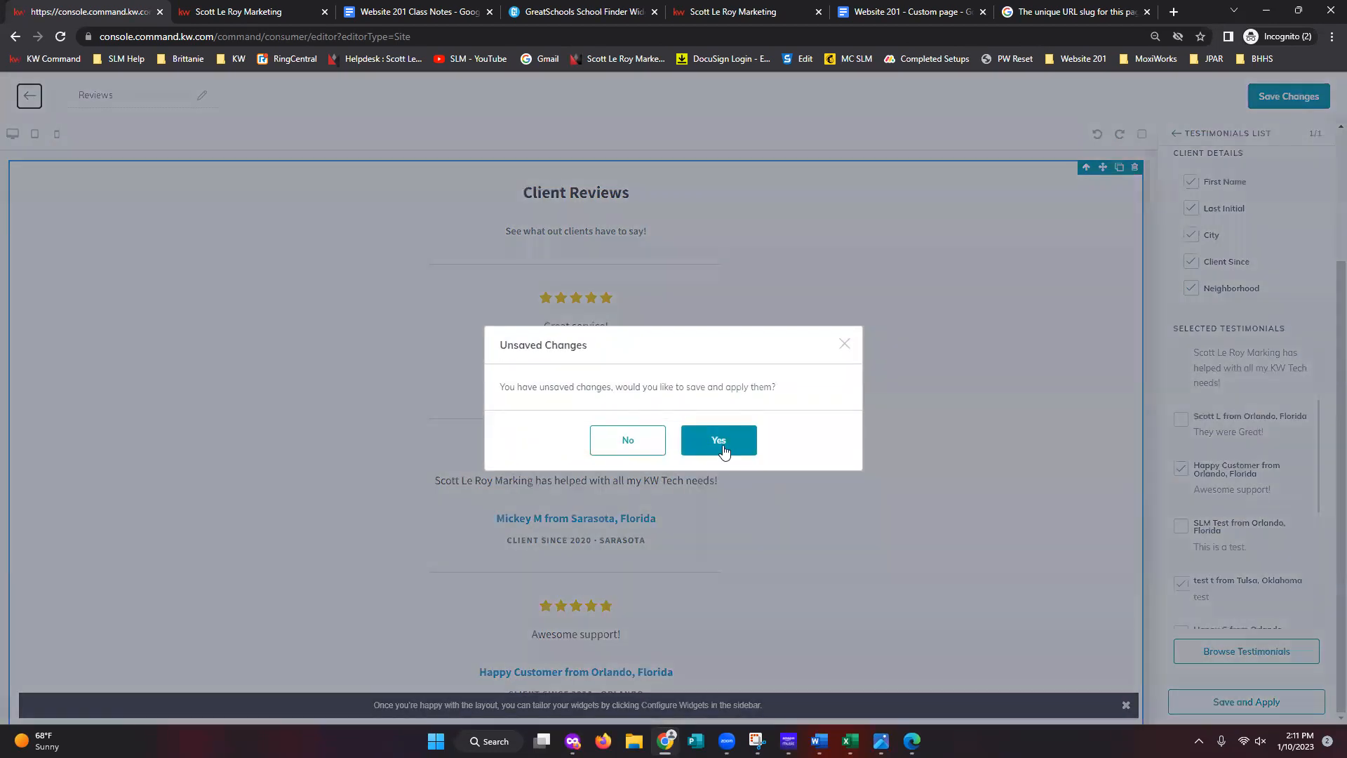
# - Exit the Reviews editor without saving and start editing the School Search page
pyautogui.click(627, 442)
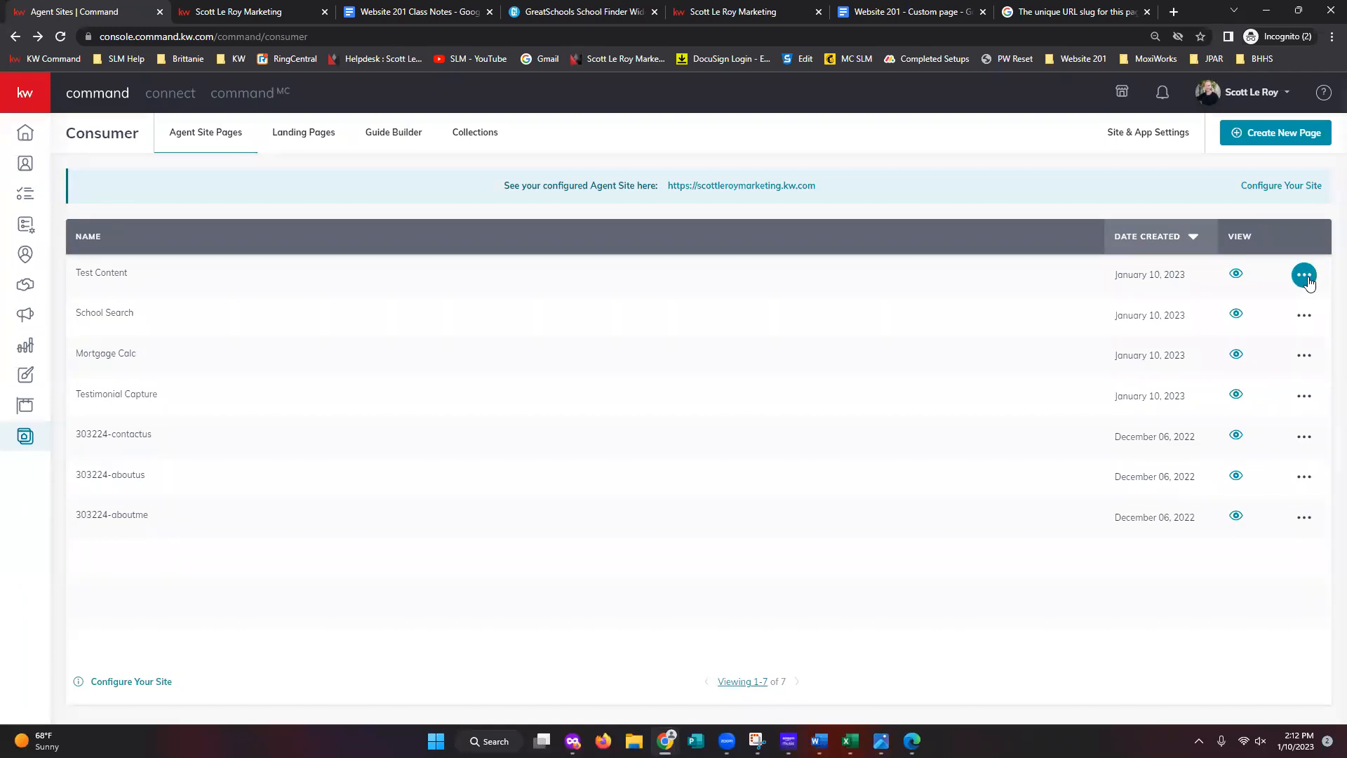
pyautogui.click(1306, 278)
pyautogui.click(1159, 519)
pyautogui.click(1304, 316)
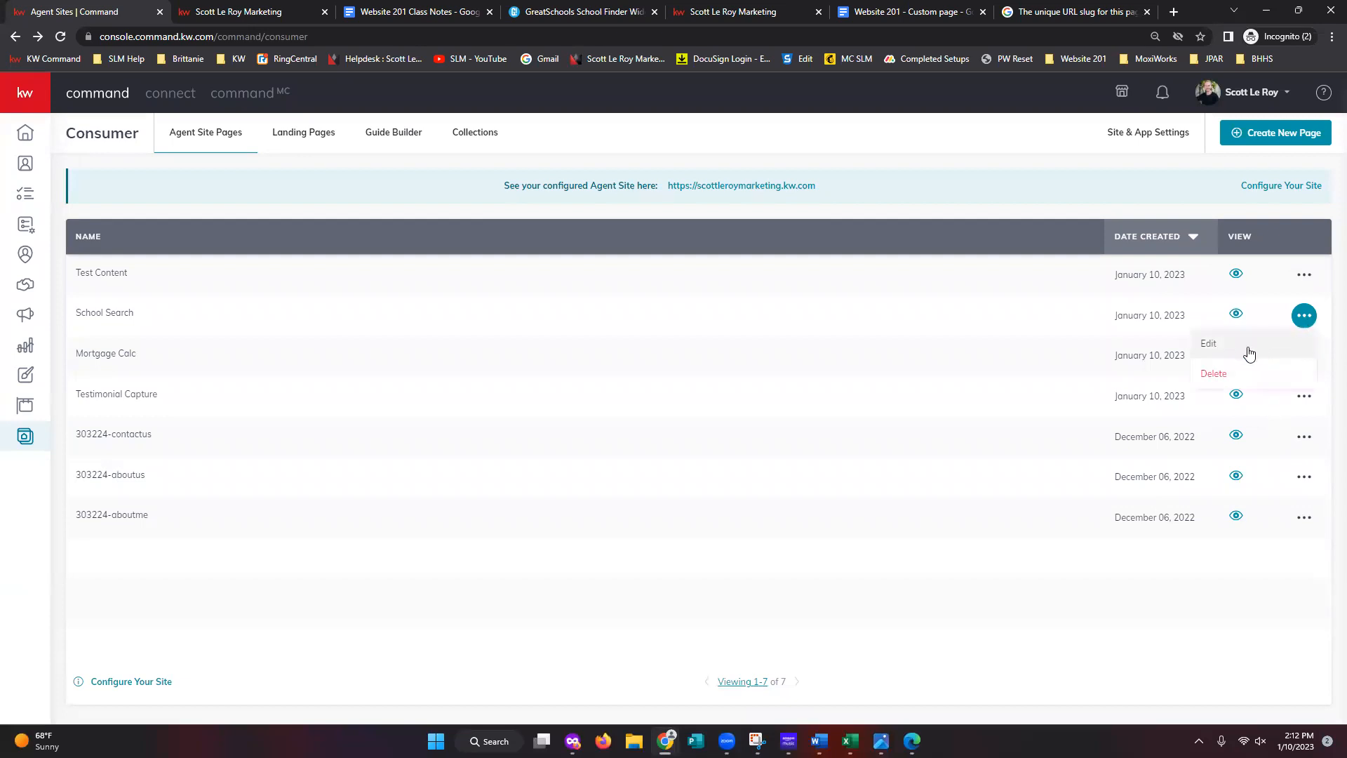
pyautogui.click(1226, 349)
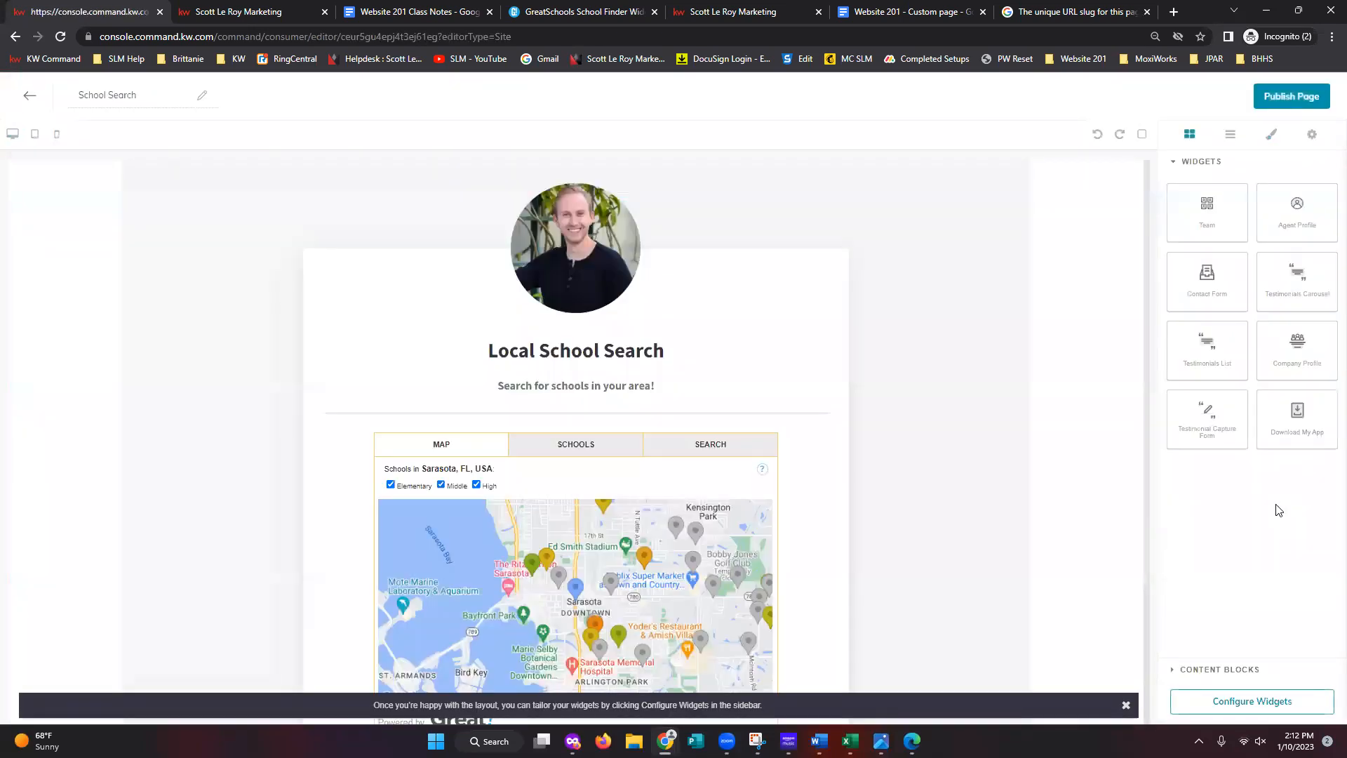
# - Review the Agent Profile widget settings, then leave the School Search editor without saving
pyautogui.click(1267, 702)
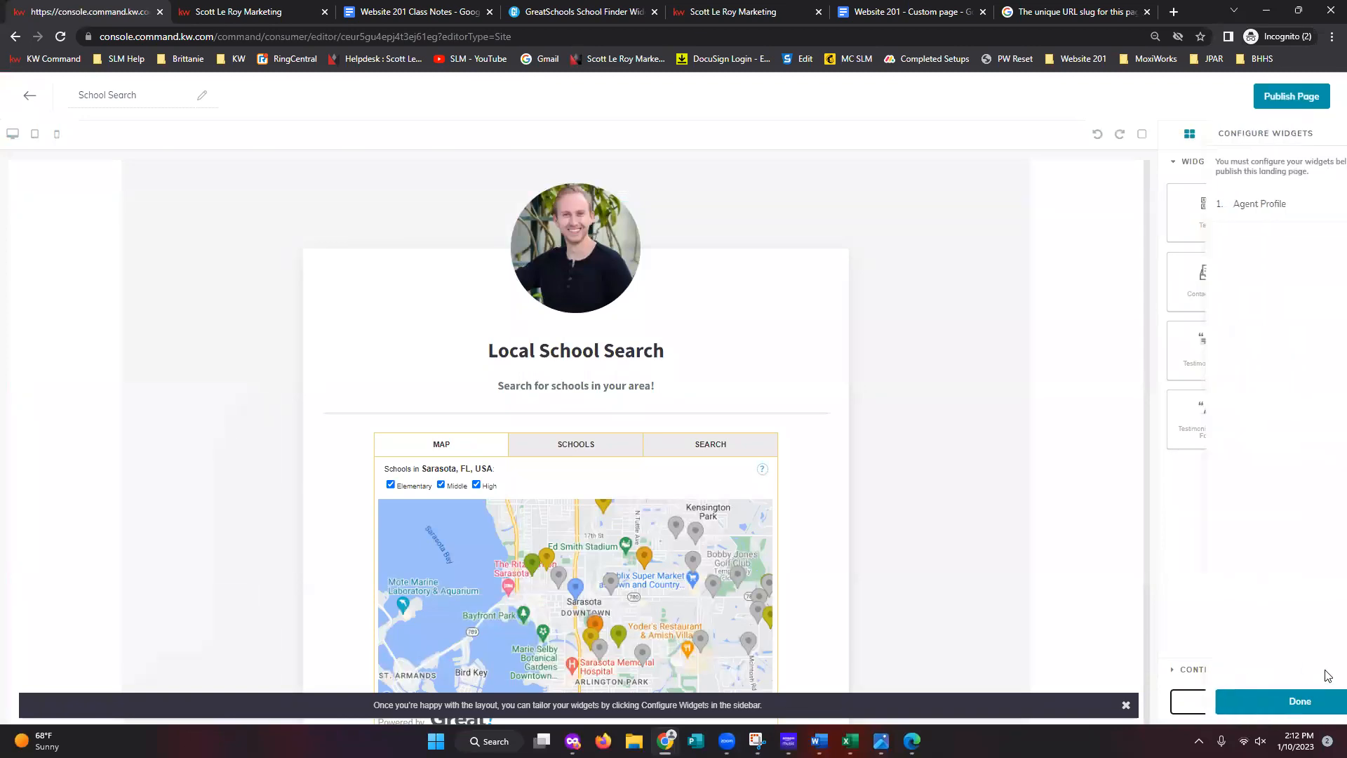
pyautogui.click(1239, 205)
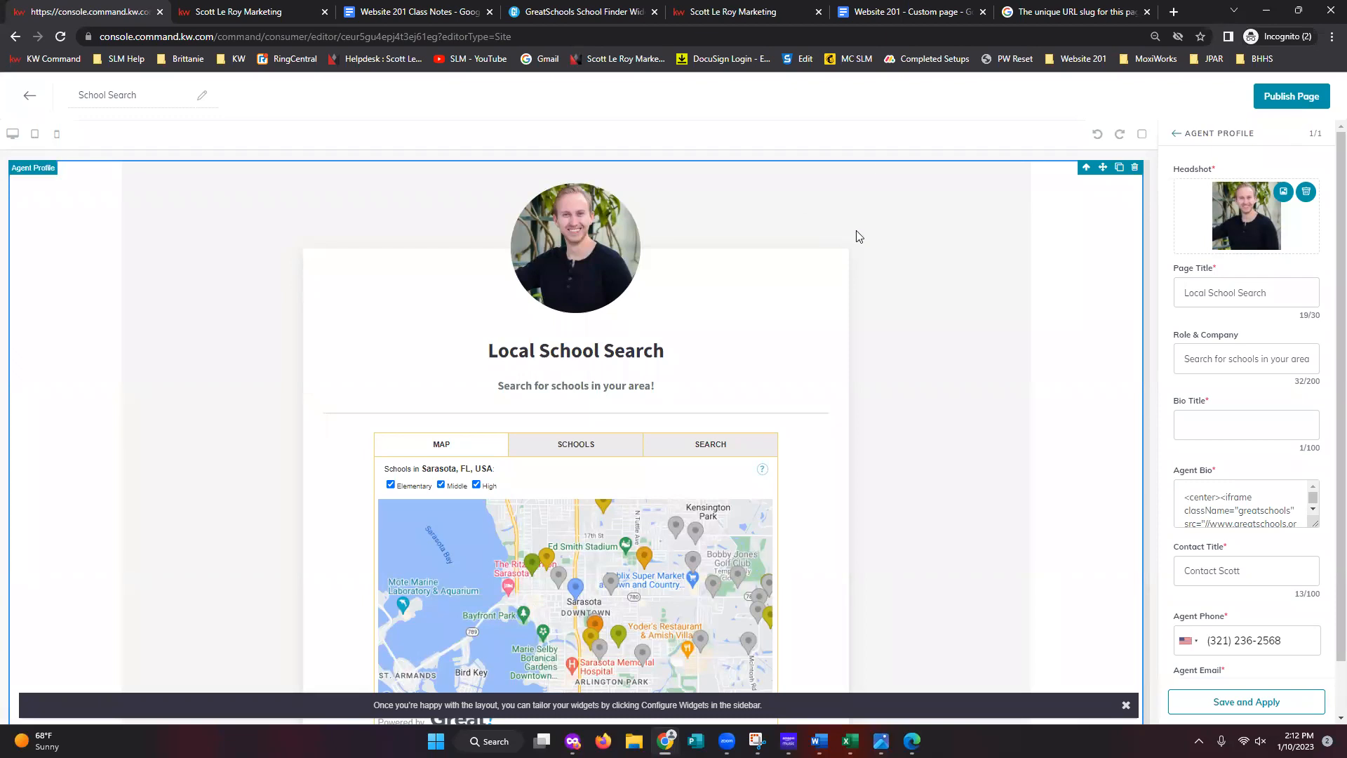
pyautogui.click(30, 95)
pyautogui.click(640, 449)
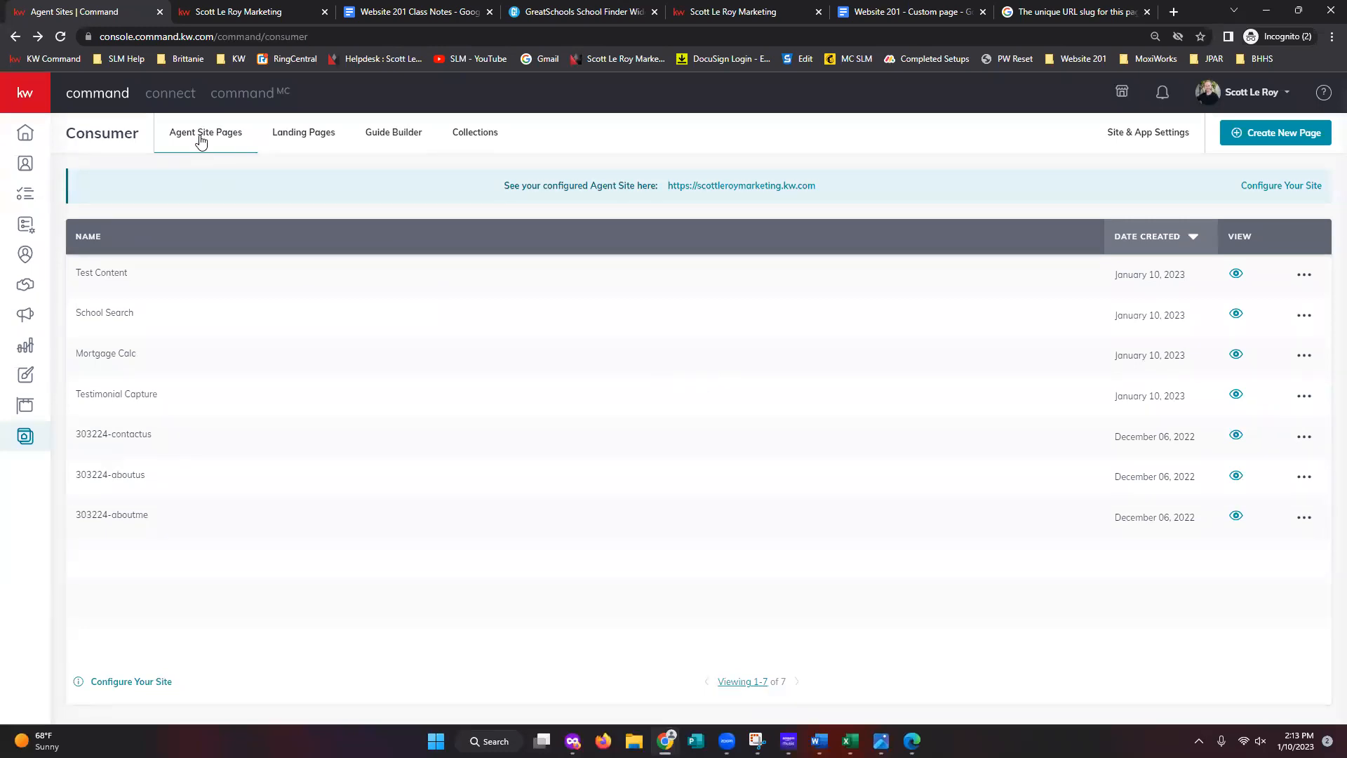
# - Open the live scottleroymarketing.kw.com agent site and browse its header page menu
pyautogui.click(735, 188)
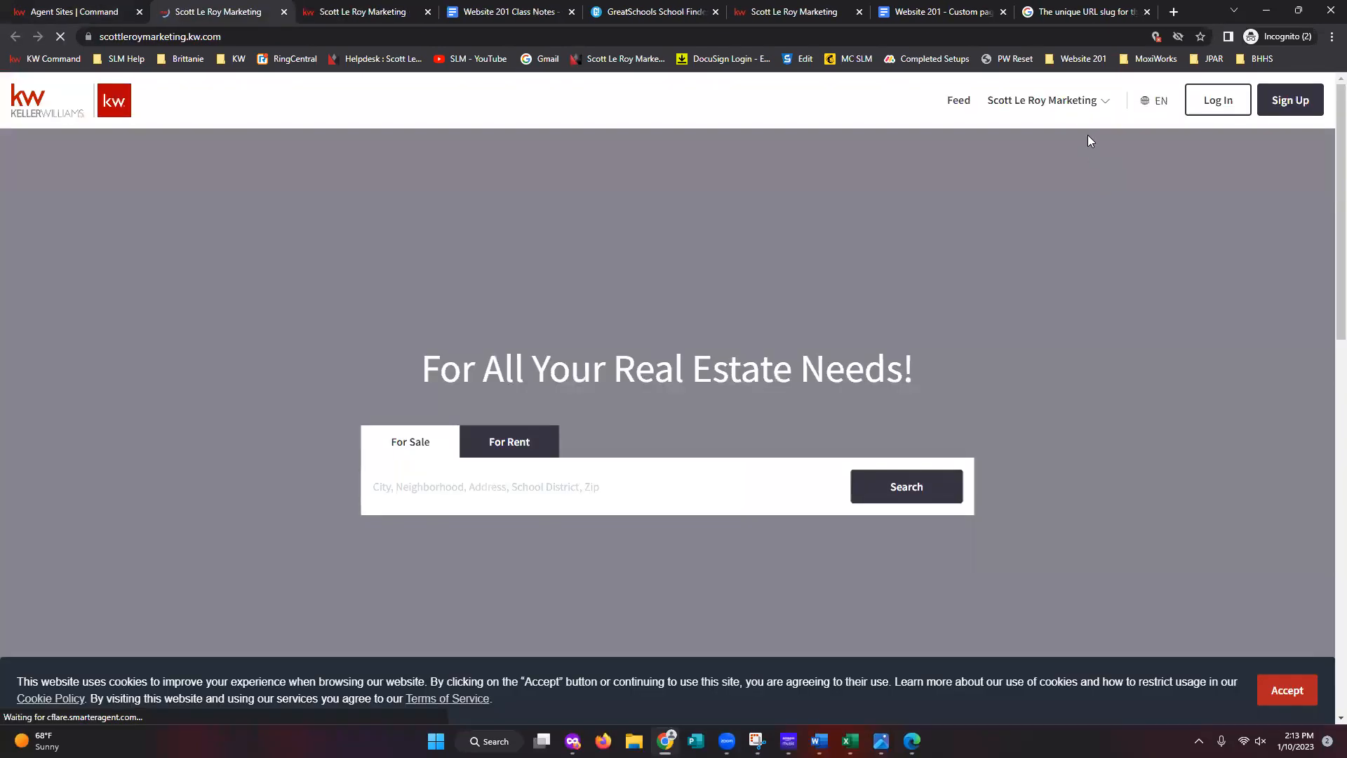
pyautogui.moveTo(1067, 103)
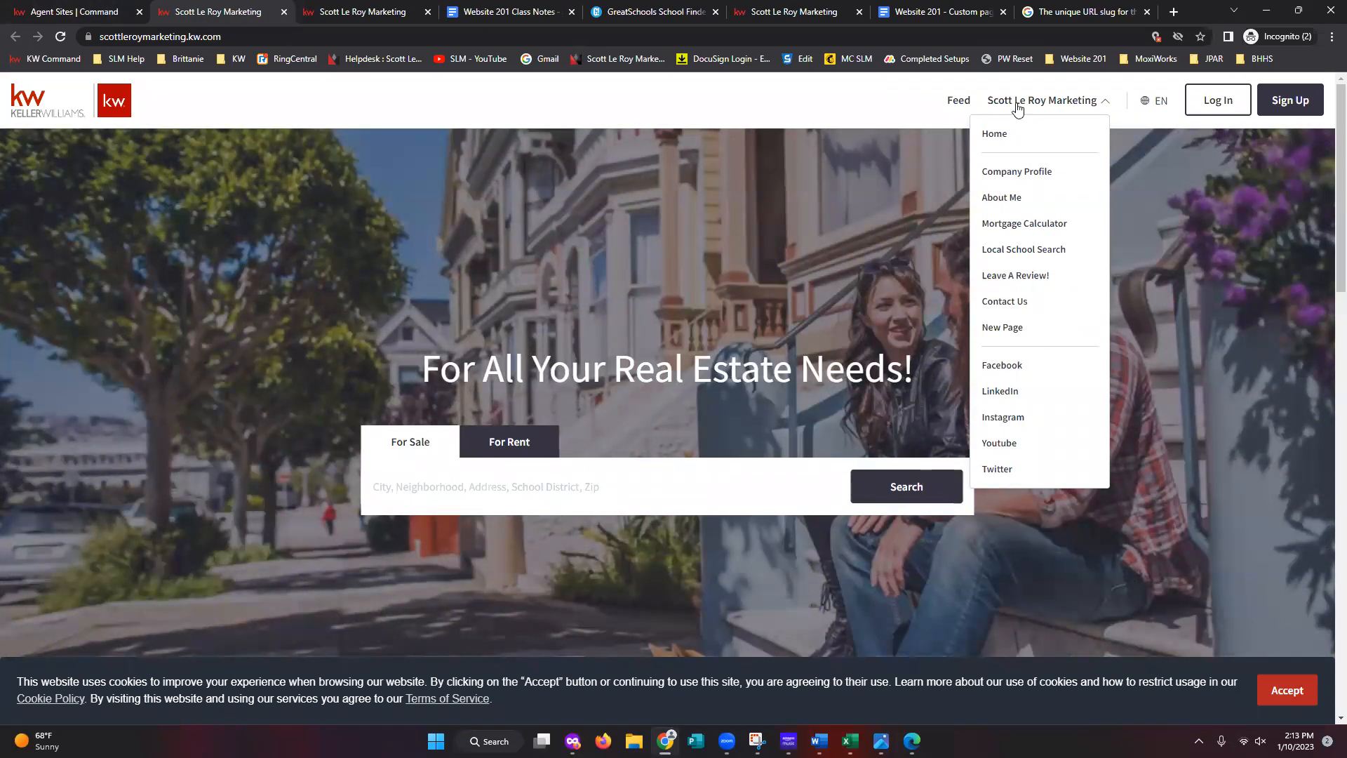
pyautogui.click(808, 113)
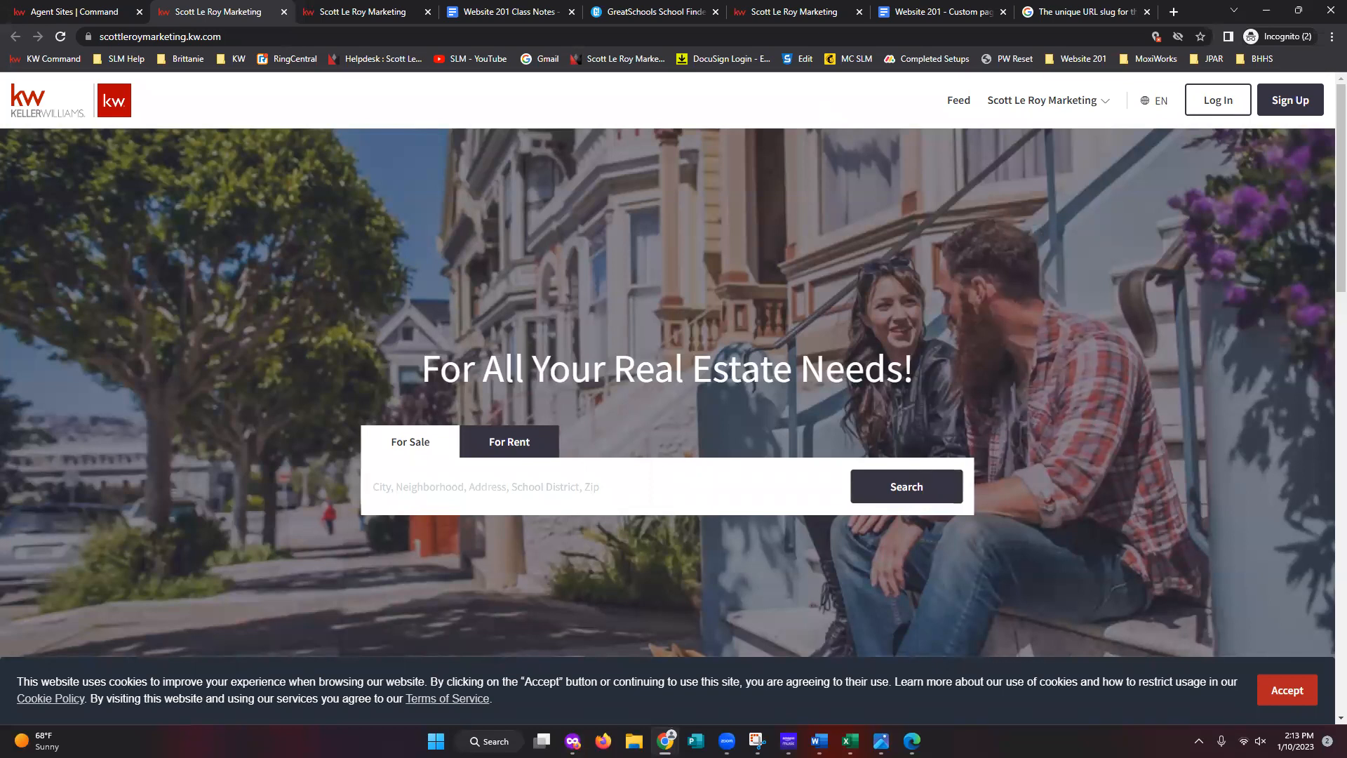